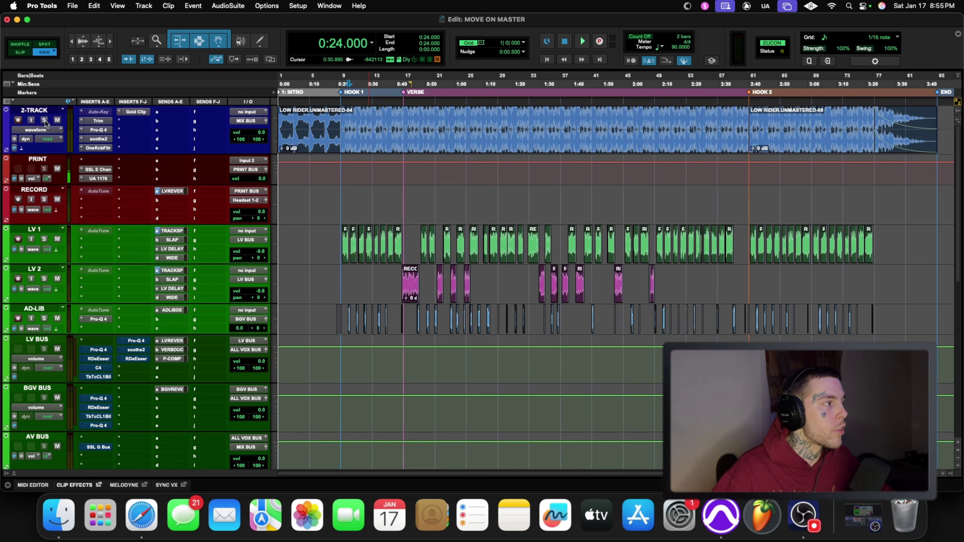
Solo the 2-TRACK and review the settings of its Trim and Pro-Q 4 inserts
click(44, 120)
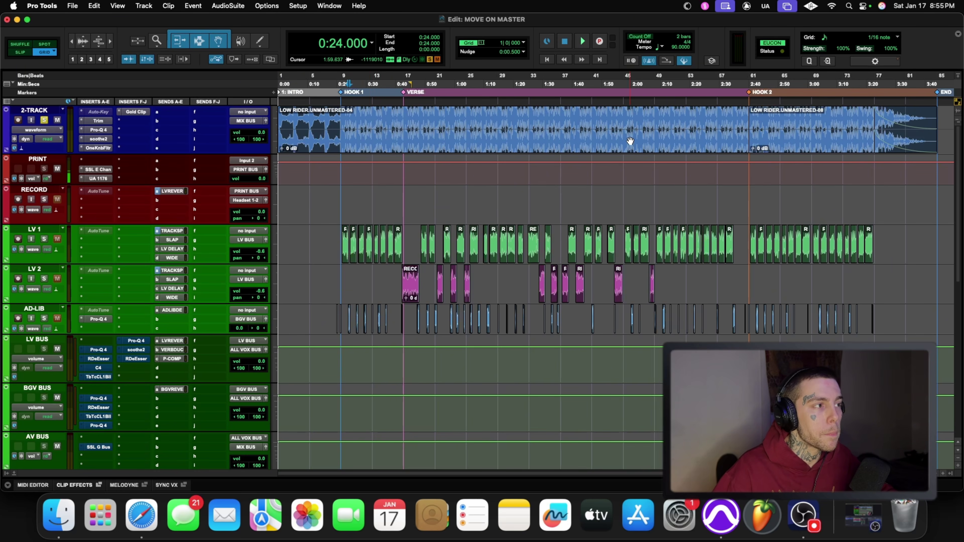
click(97, 120)
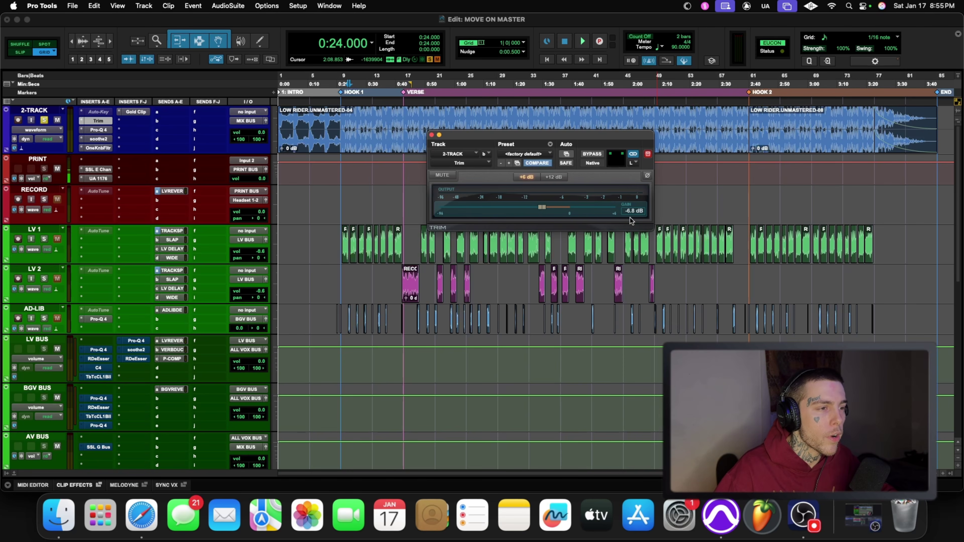
click(99, 130)
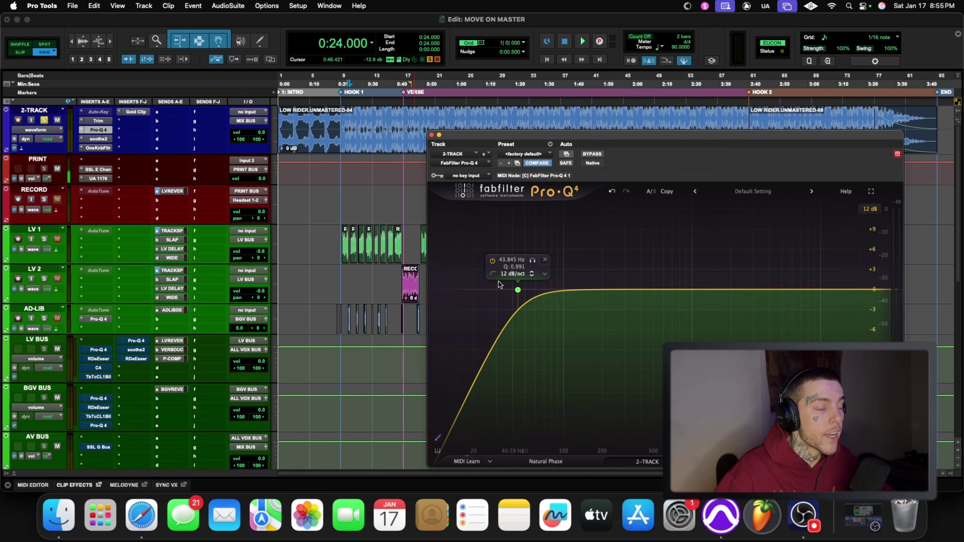
drag(562, 132, 506, 91)
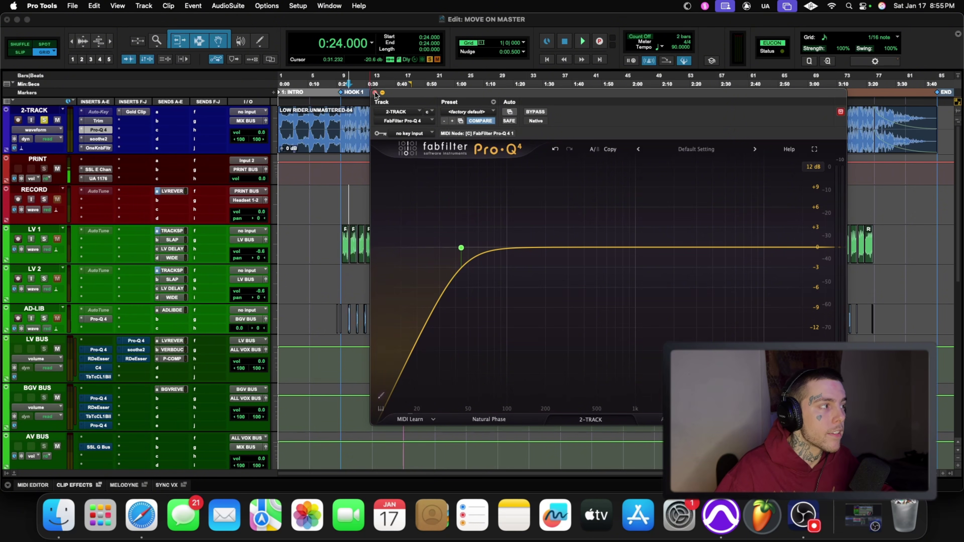
click(375, 93)
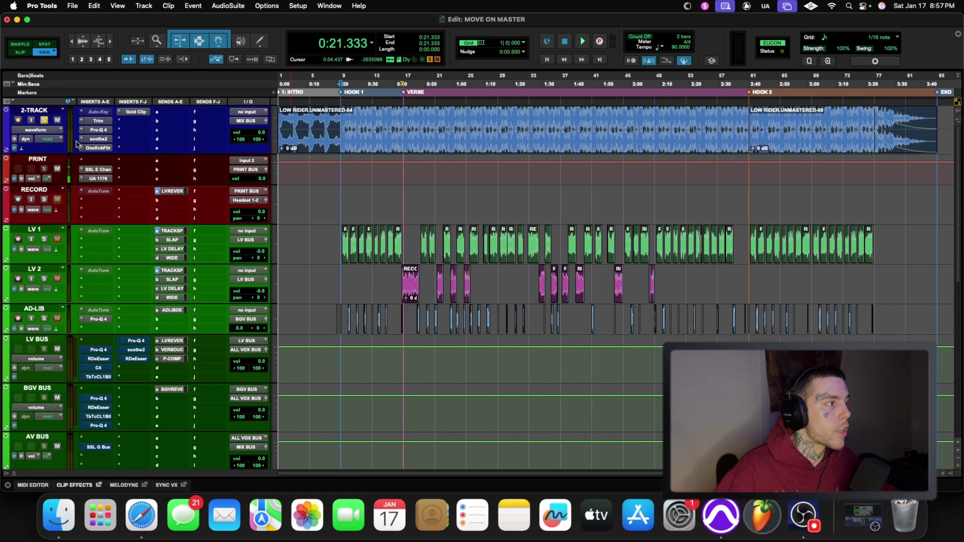
Set the ceiling of the Gold Clip insert on the 2-TRACK to -14.0 dB while playing Hook 1
click(135, 112)
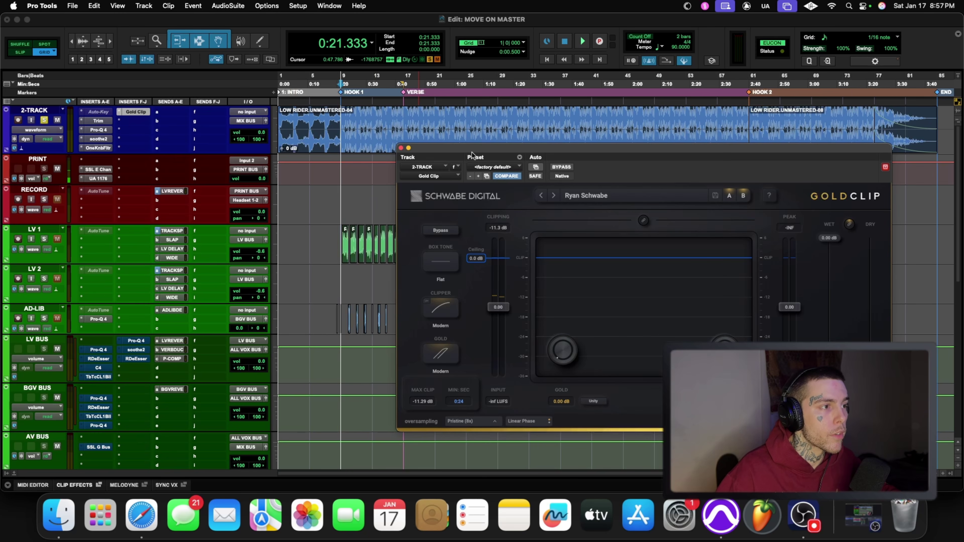
drag(477, 147, 405, 131)
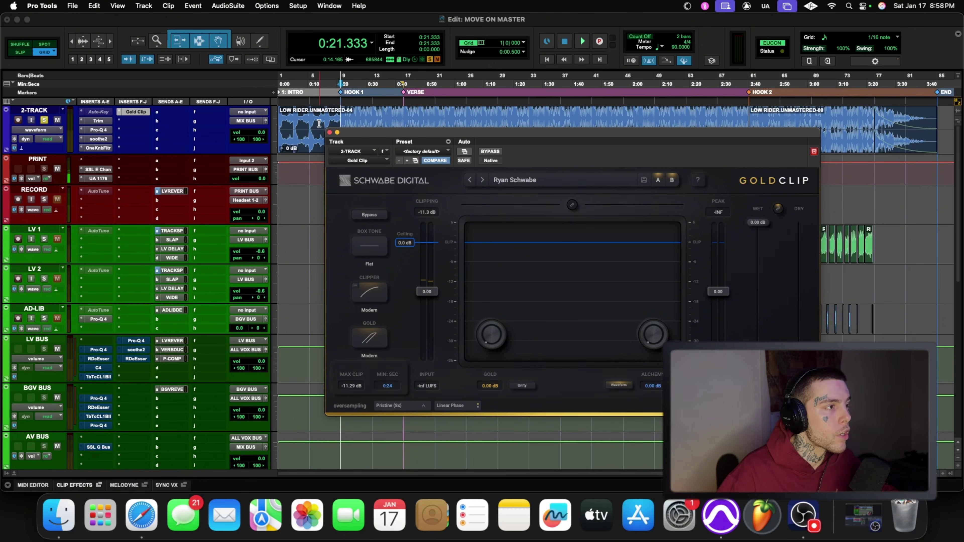
key(space)
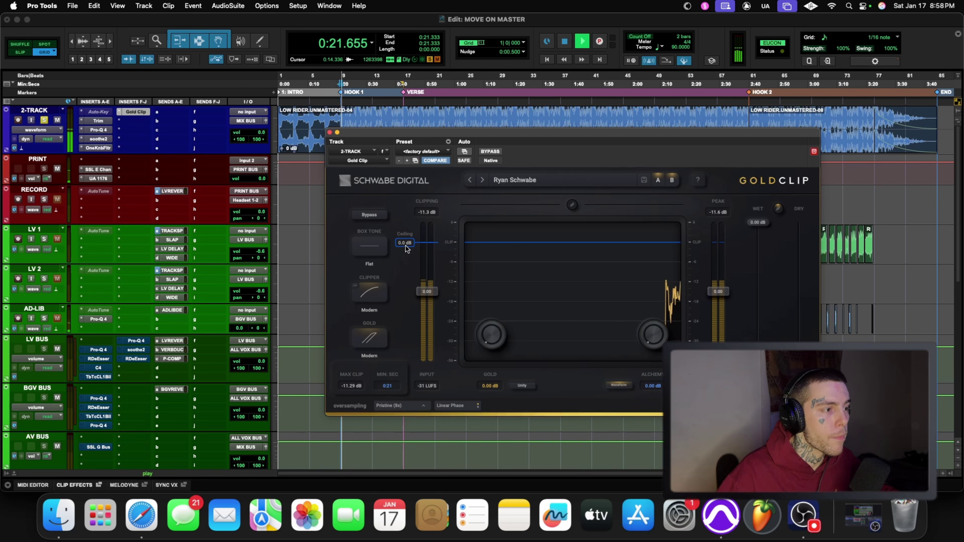
scroll(406, 243, down, 2)
drag(405, 243, 408, 288)
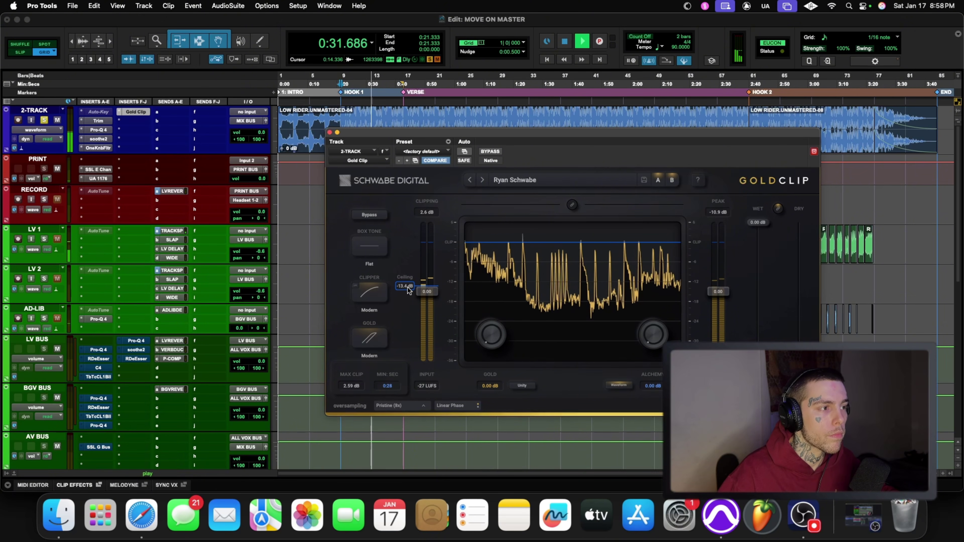
drag(407, 288, 408, 289)
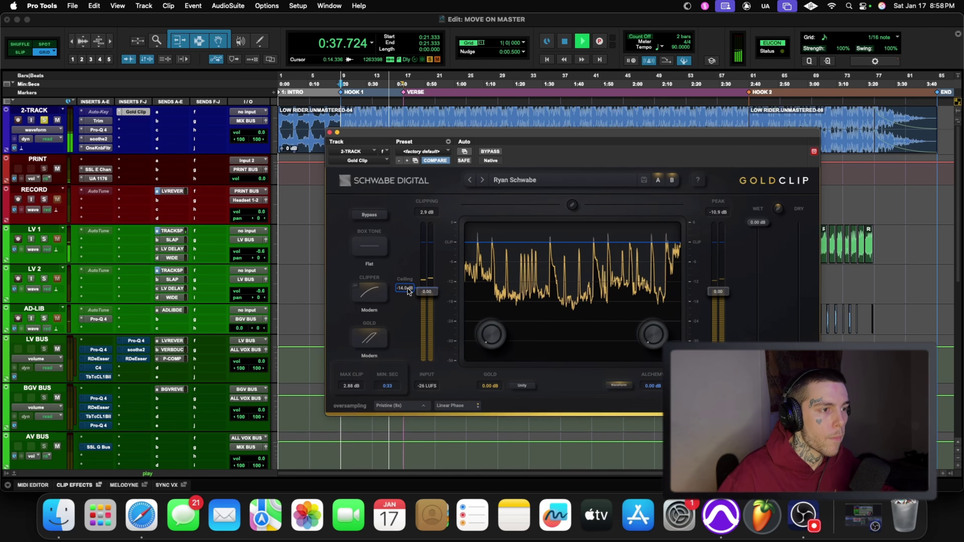
key(space)
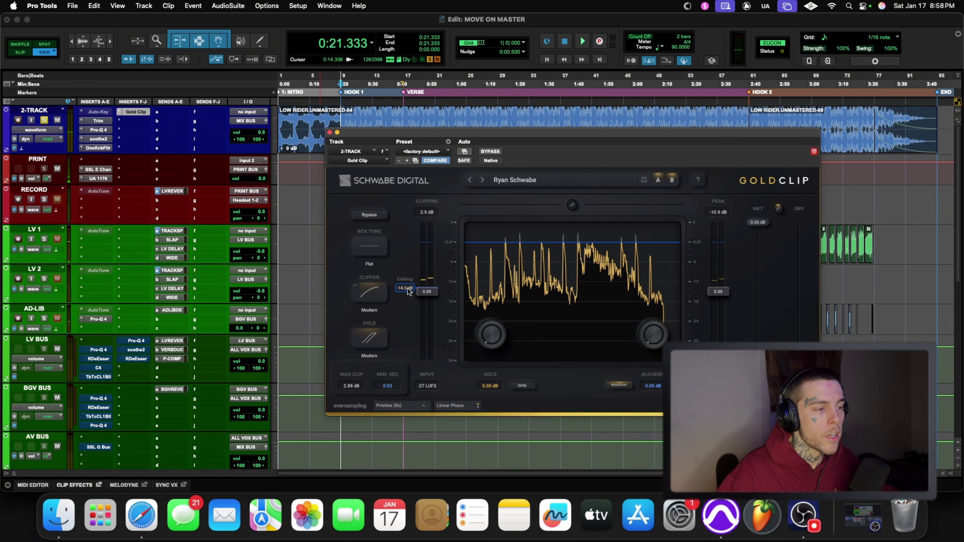
Raise Gold Clip's Gold amount to 1.00 dB during playback and close the plug-in
key(space)
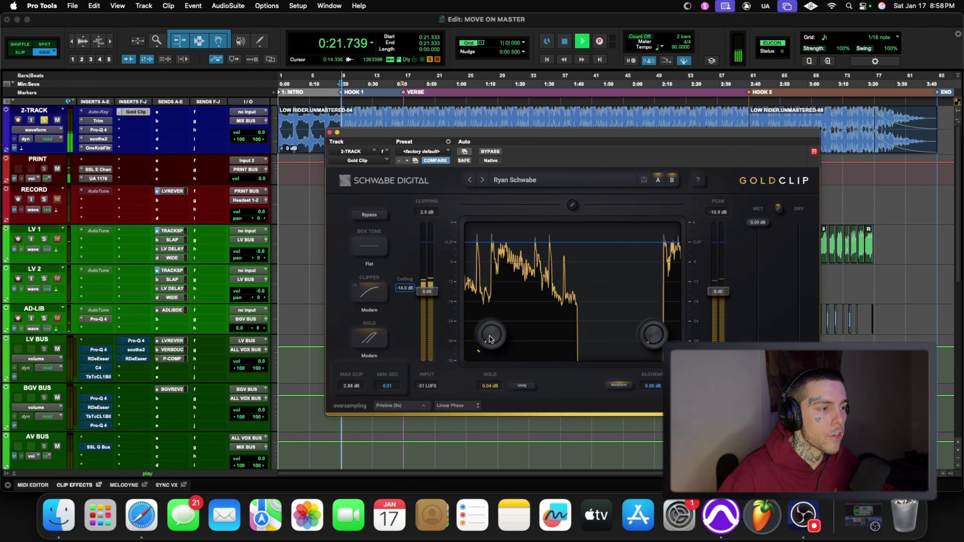
drag(491, 333, 492, 309)
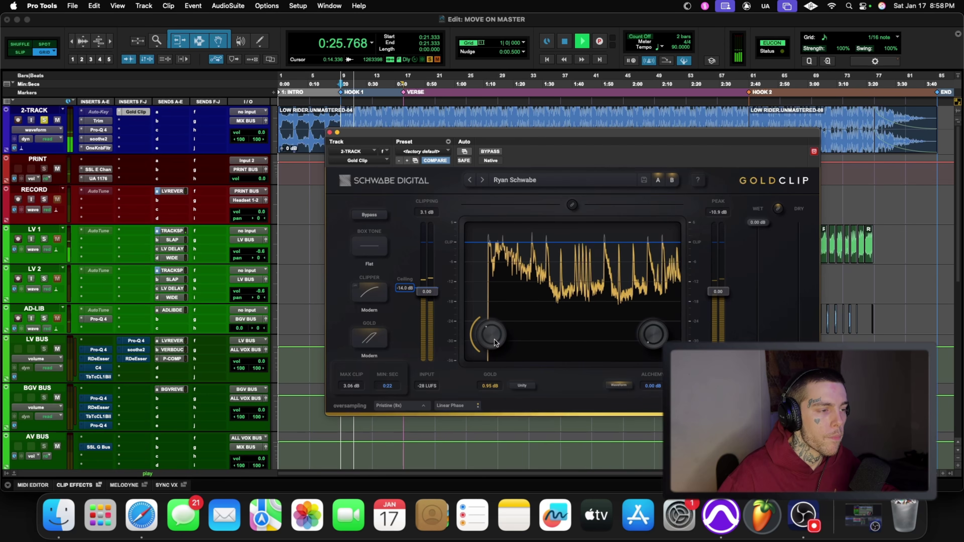
drag(493, 339, 493, 336)
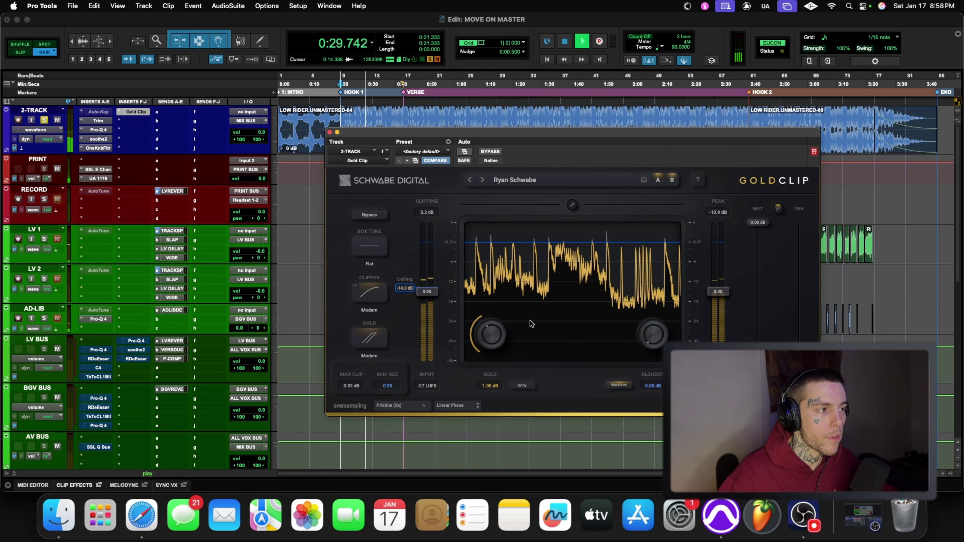
key(space)
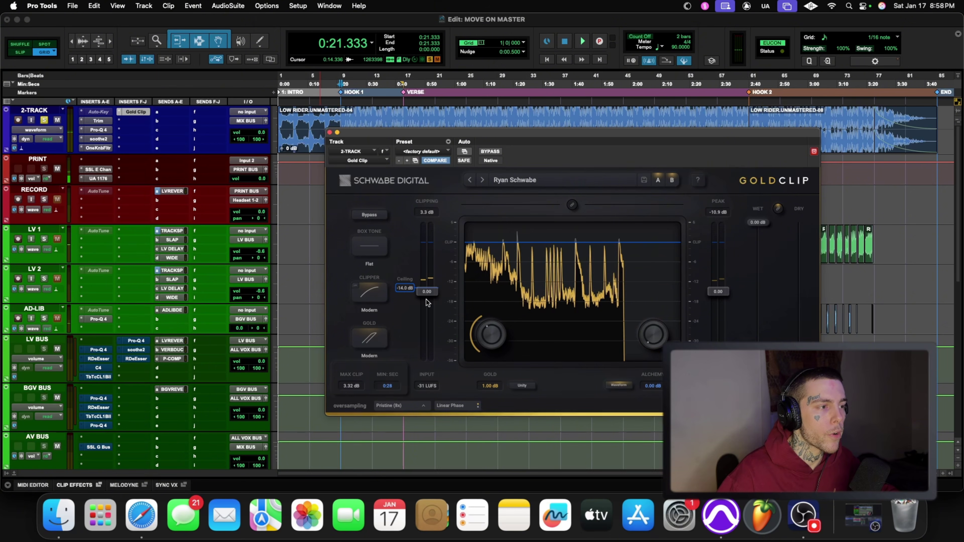
click(330, 132)
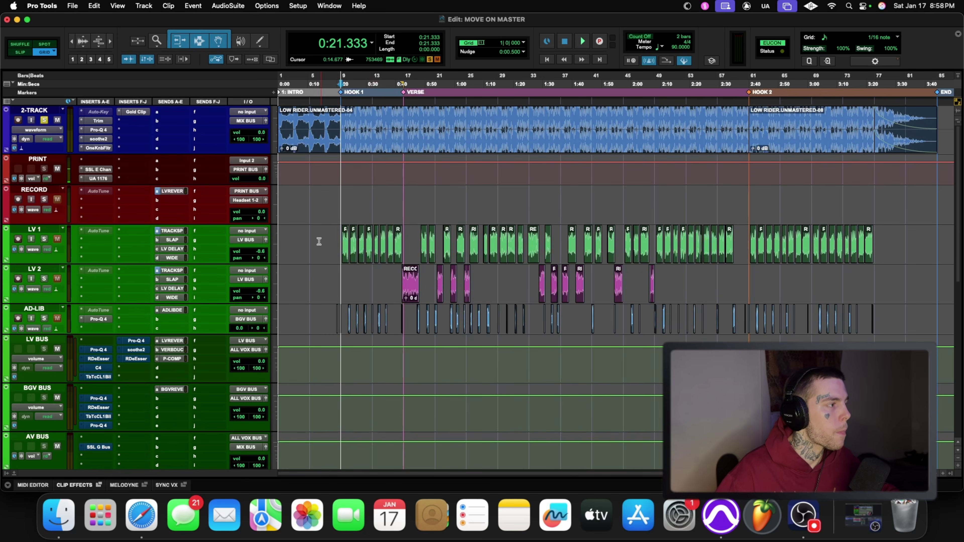
Unsolo the 2-TRACK and listen to the full mix from the start of Hook 1
click(44, 120)
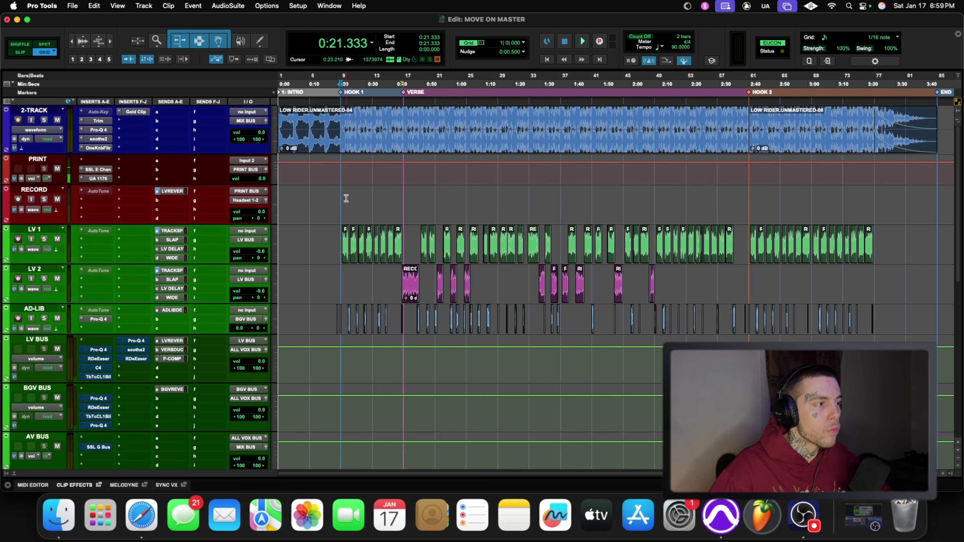
key(space)
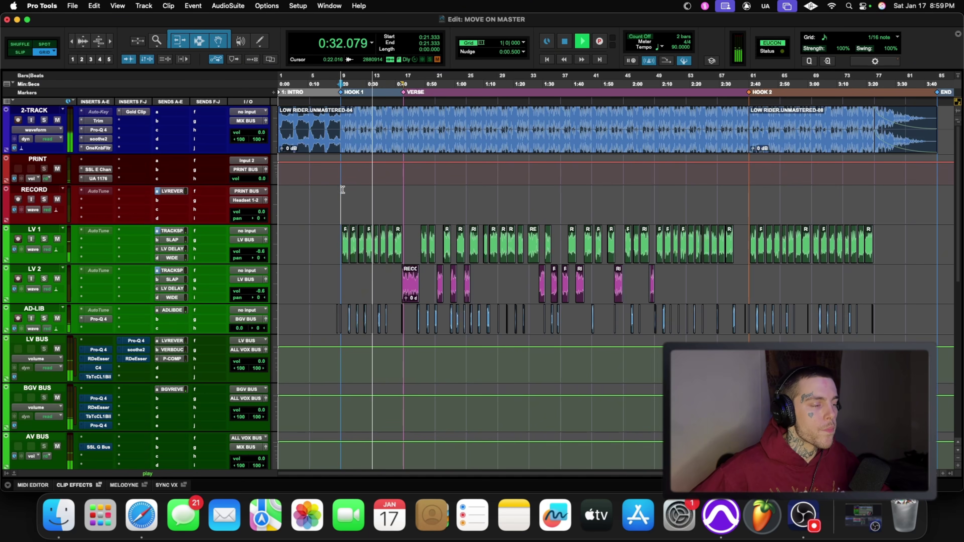
key(space)
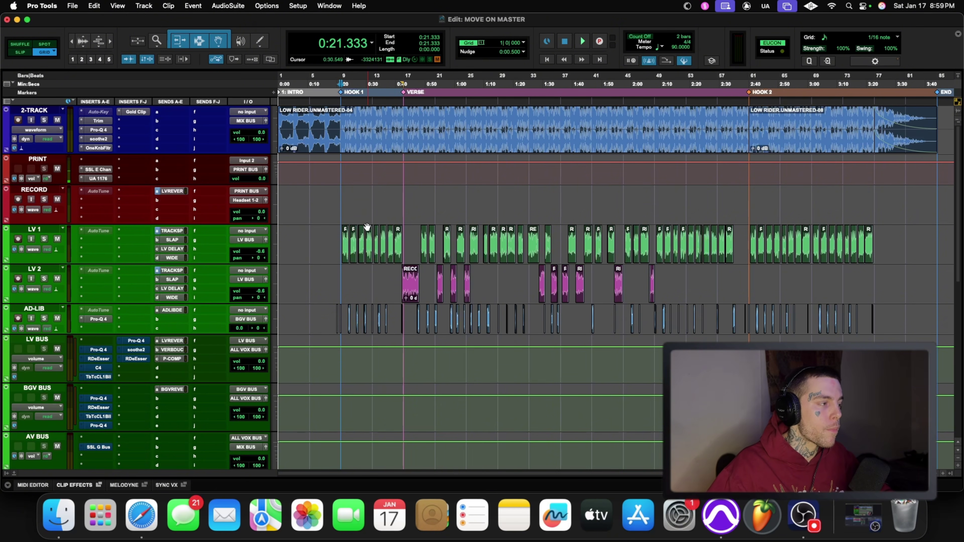
Open the first Pro-Q 4 on the LV BUS and examine the vocal spectrum while playing Hook 1
right_click(103, 351)
key(Escape)
click(102, 350)
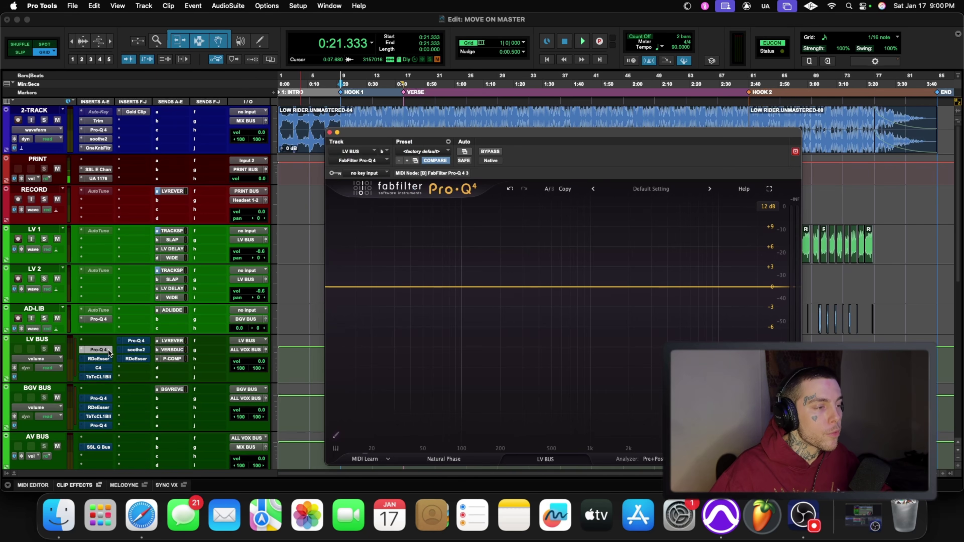
drag(516, 139, 485, 103)
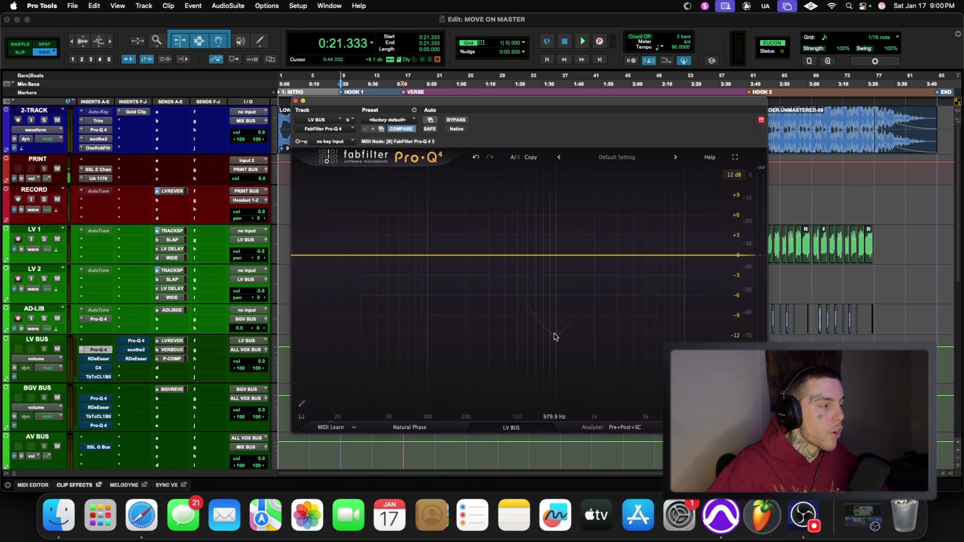
key(space)
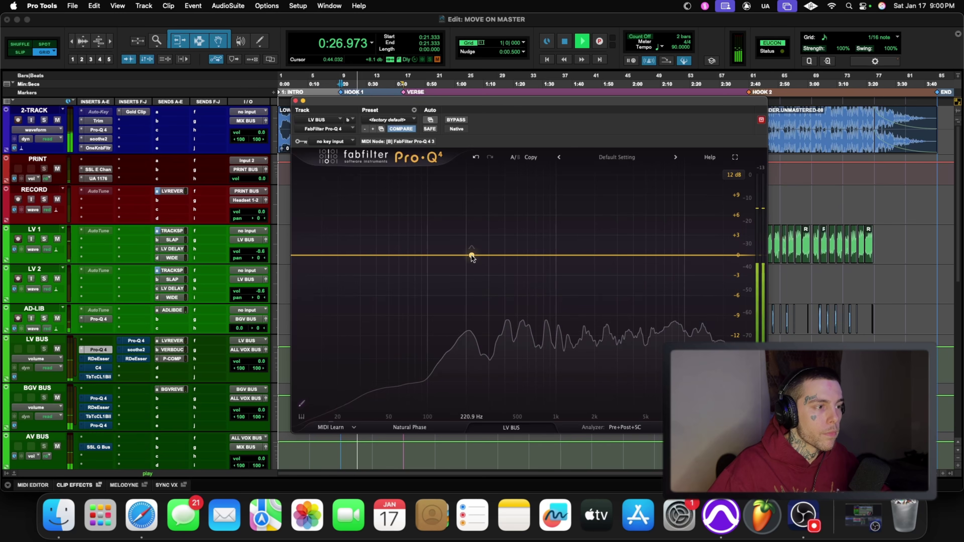
key(space)
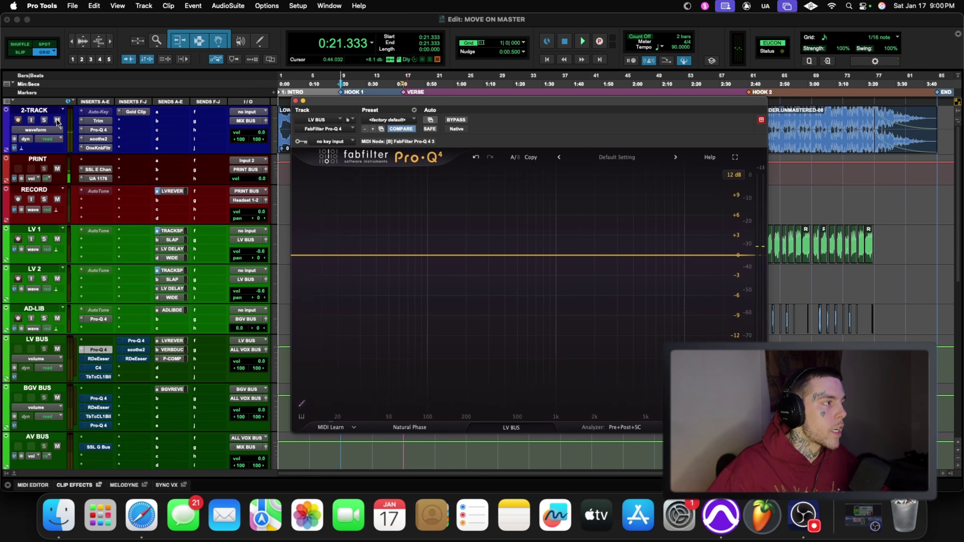
Mute the 2-TRACK, add a bell band in the LV BUS Pro-Q 4, and sweep it by ear to about 210 Hz
click(498, 256)
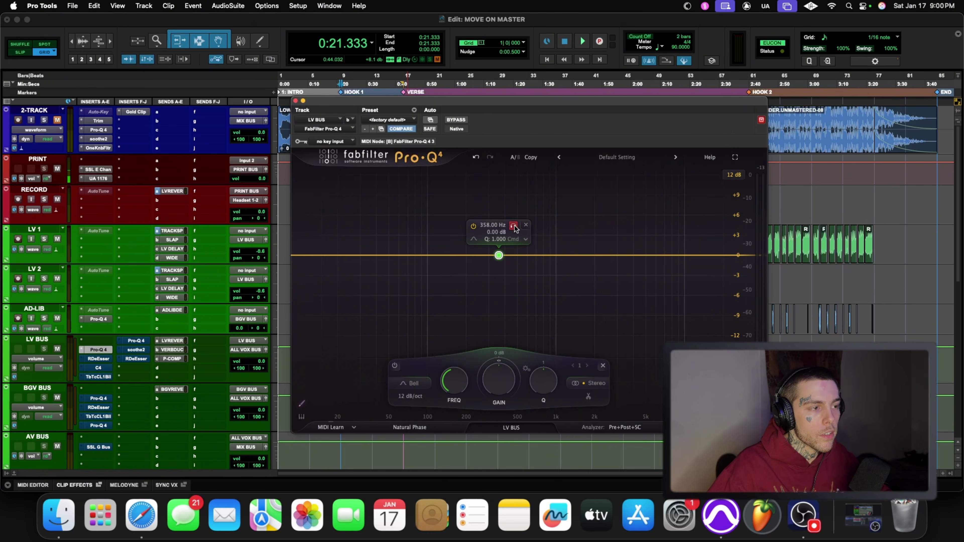
key(space)
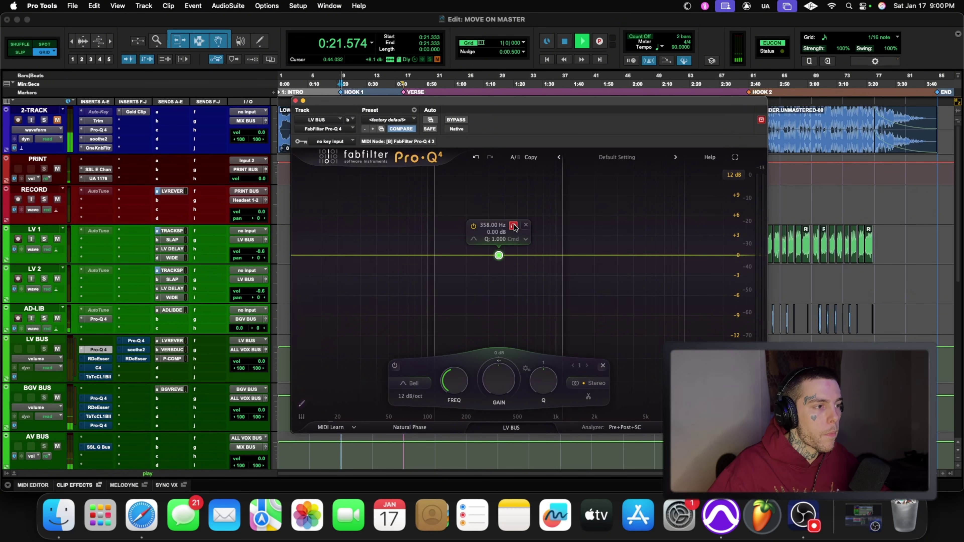
drag(515, 227, 479, 225)
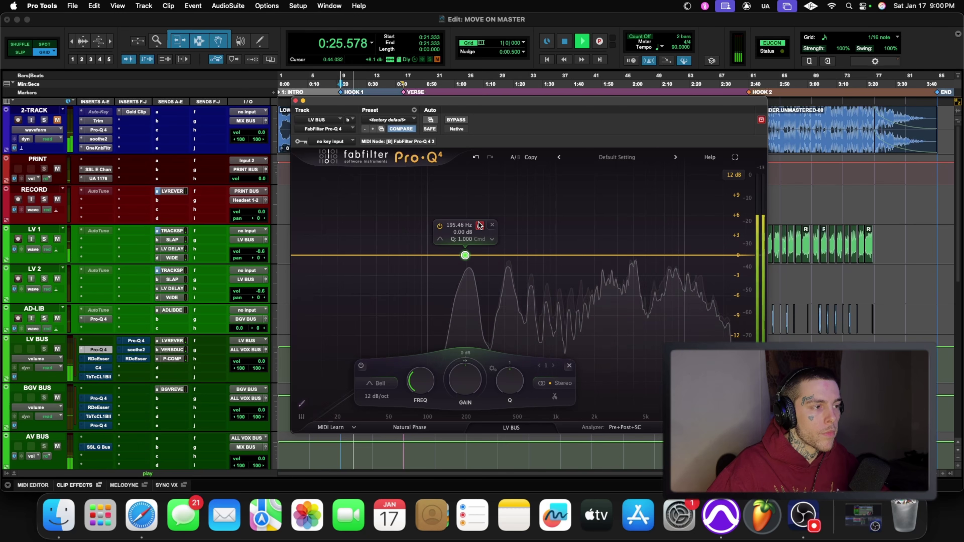
key(space)
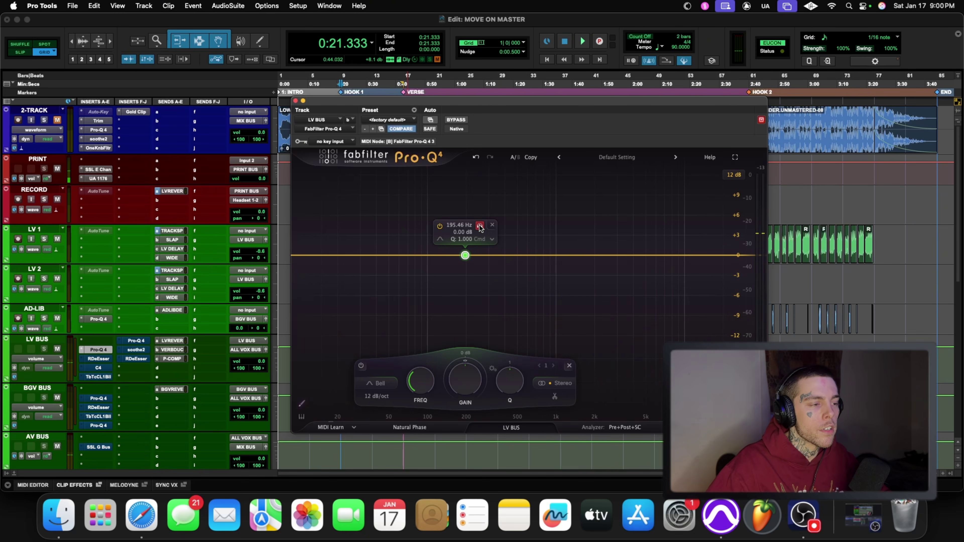
key(space)
drag(480, 228, 487, 227)
key(space)
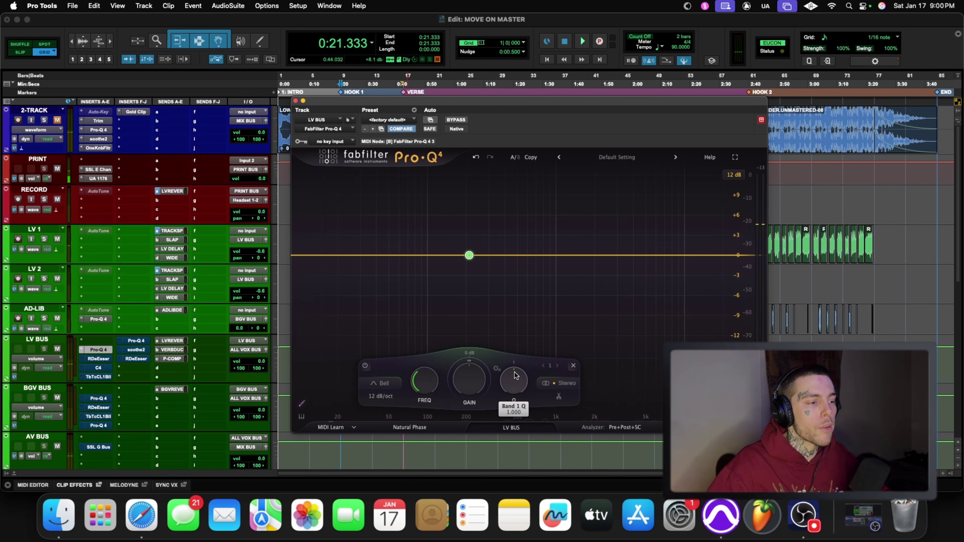
Narrow the low-mid bell band to a Q of about 2.08 and give it a downward dynamic range
mouse_move(462, 240)
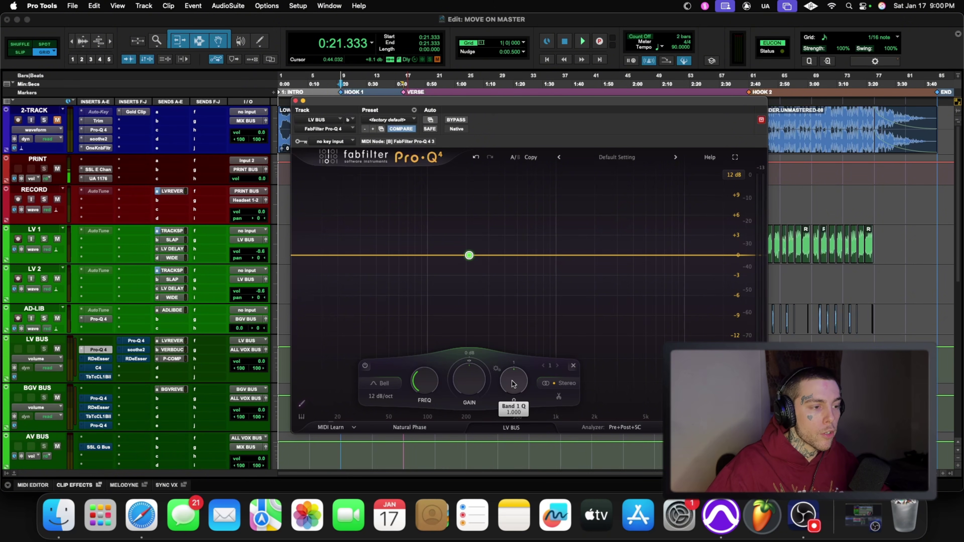
scroll(513, 368, up, 2)
drag(514, 372, 513, 362)
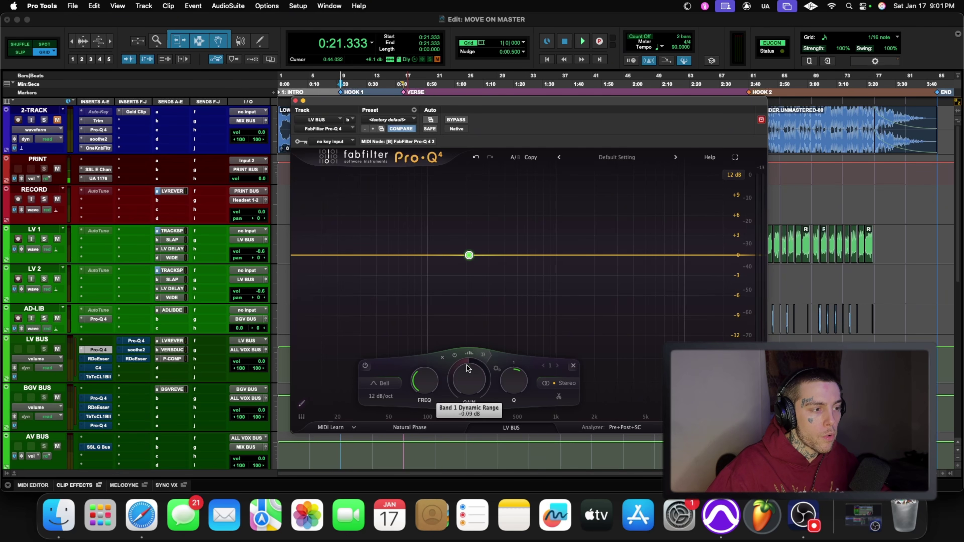
drag(467, 386, 464, 403)
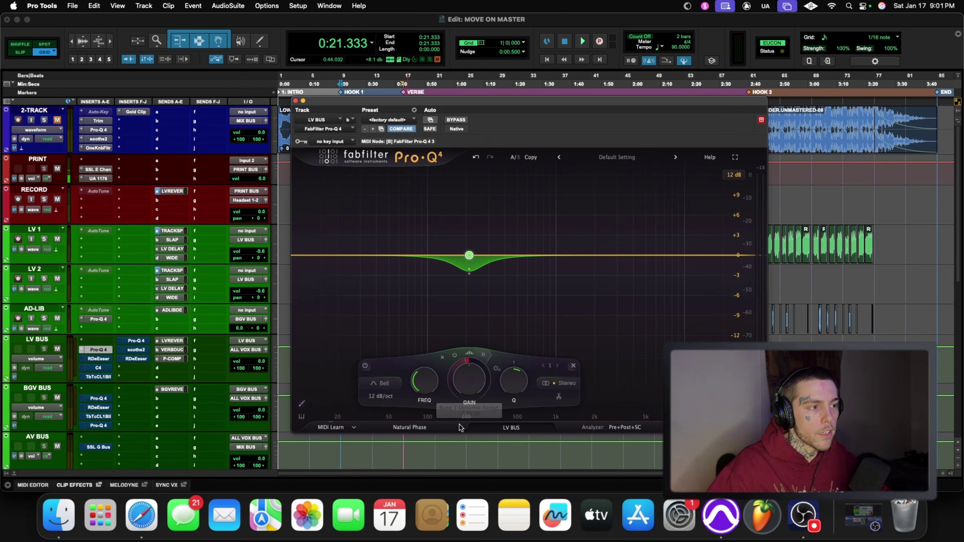
Play Hook 1 with the LV BUS Pro-Q 4 bypassed and active to compare the effect of the dynamic low-mid band
mouse_move(464, 269)
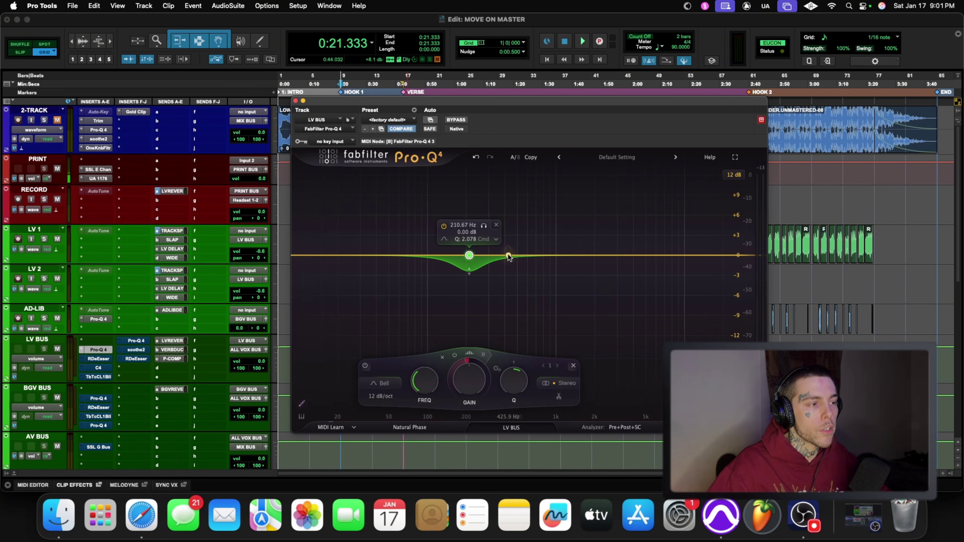
key(space)
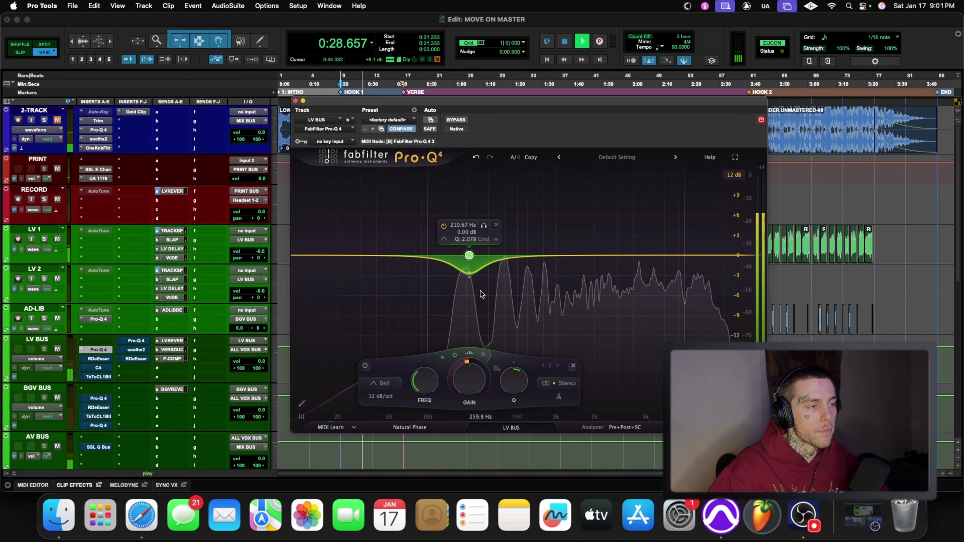
key(space)
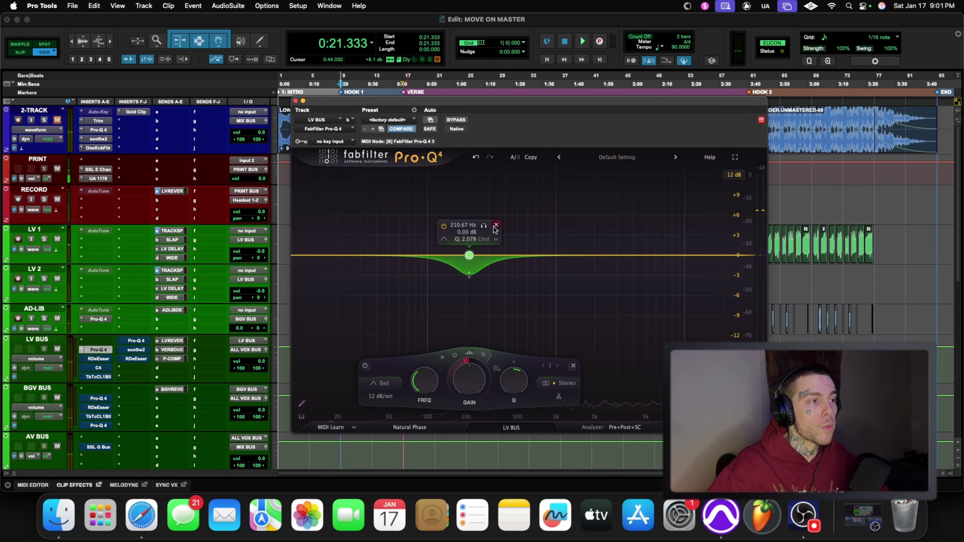
click(456, 120)
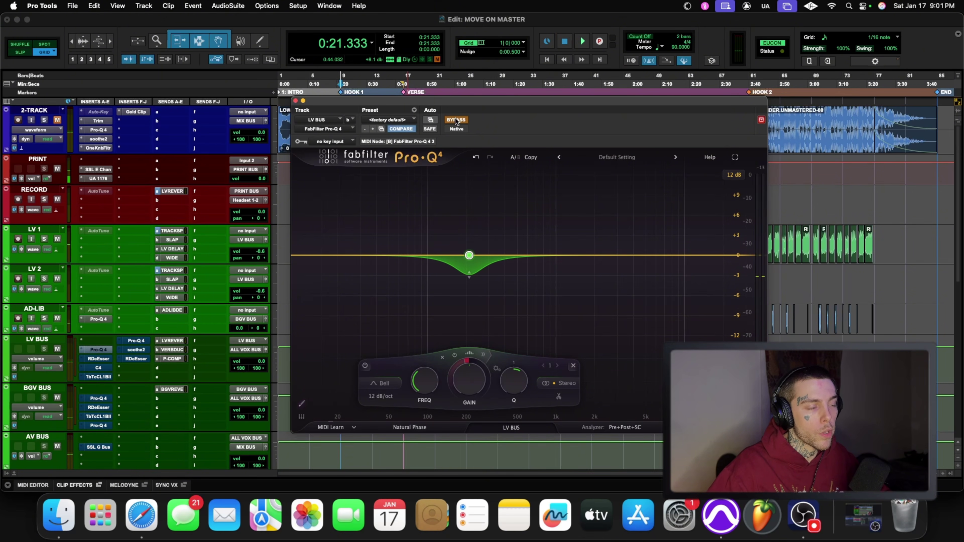
key(space)
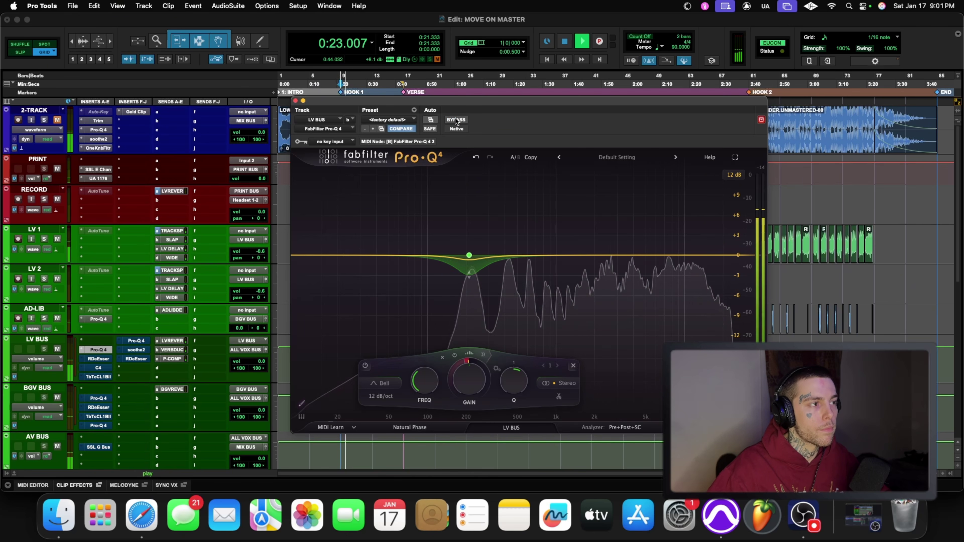
key(space)
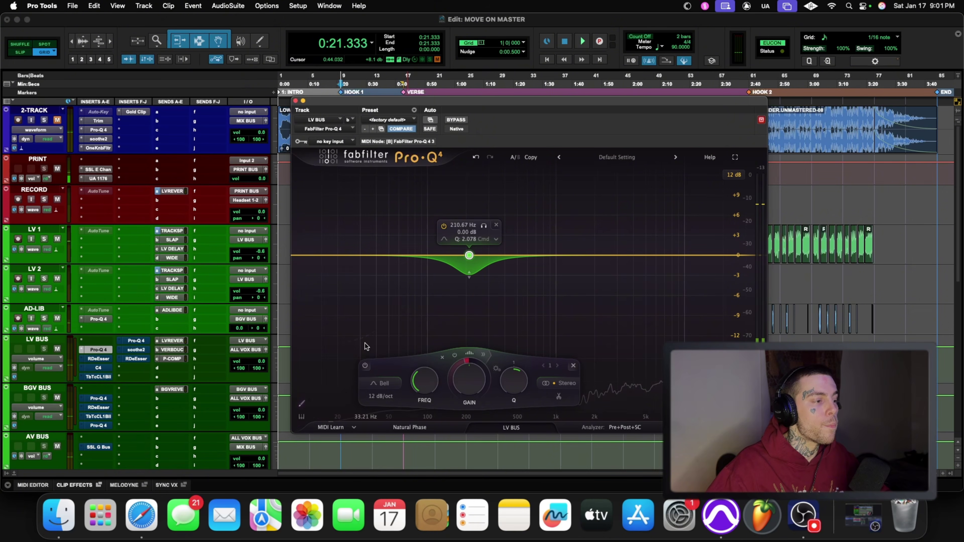
Add an 18 dB/oct low cut to the LV BUS Pro-Q 4 and sweep it by ear to about 90 Hz
drag(324, 384, 381, 259)
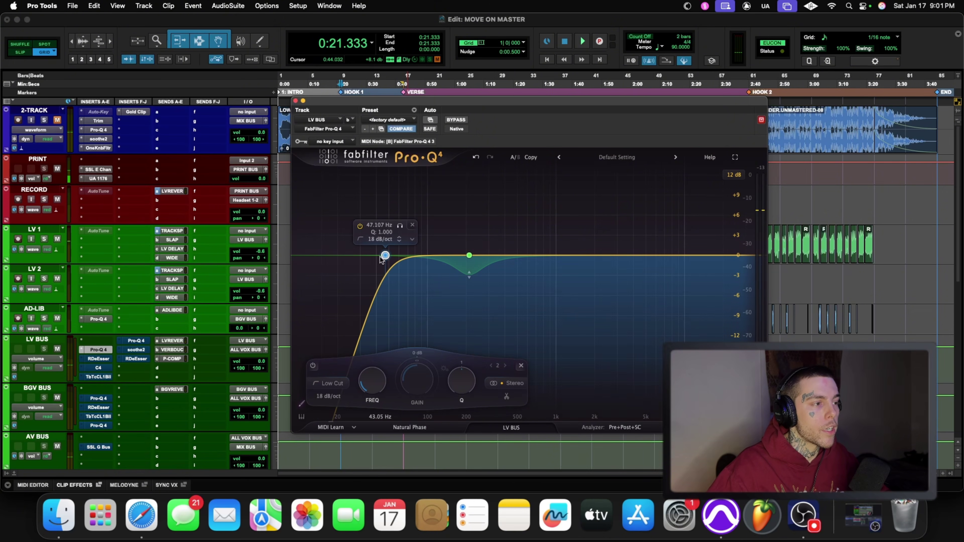
key(space)
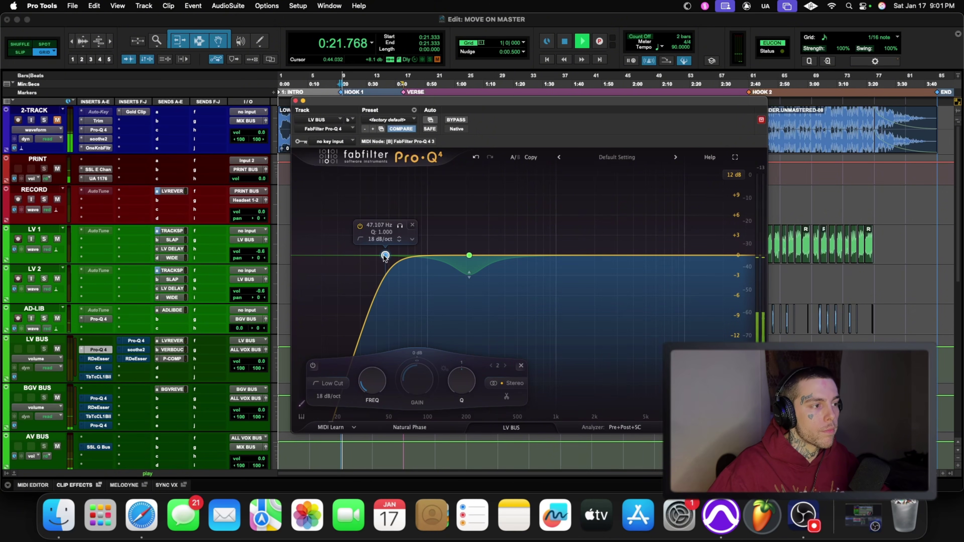
drag(385, 255, 421, 256)
scroll(423, 252, up, 1)
key(space)
key(space)
scroll(420, 255, down, 1)
key(space)
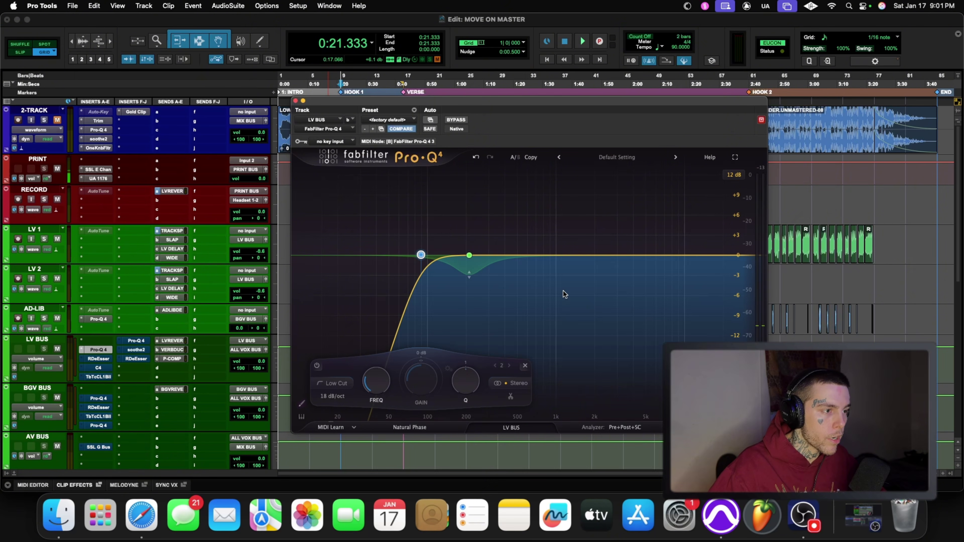
Select the 210 Hz bell band and play Hook 1 to check its dynamic reduction together with the low cut
click(470, 256)
key(space)
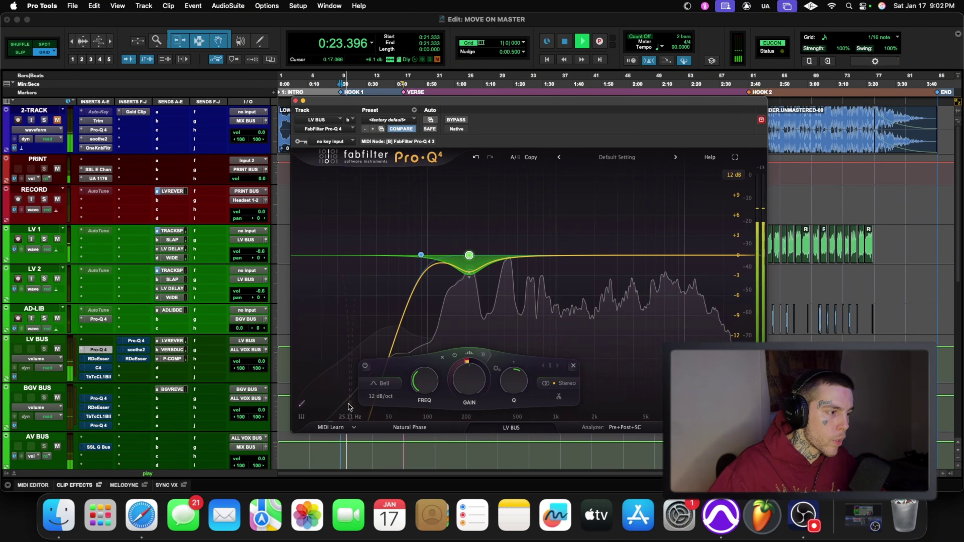
key(space)
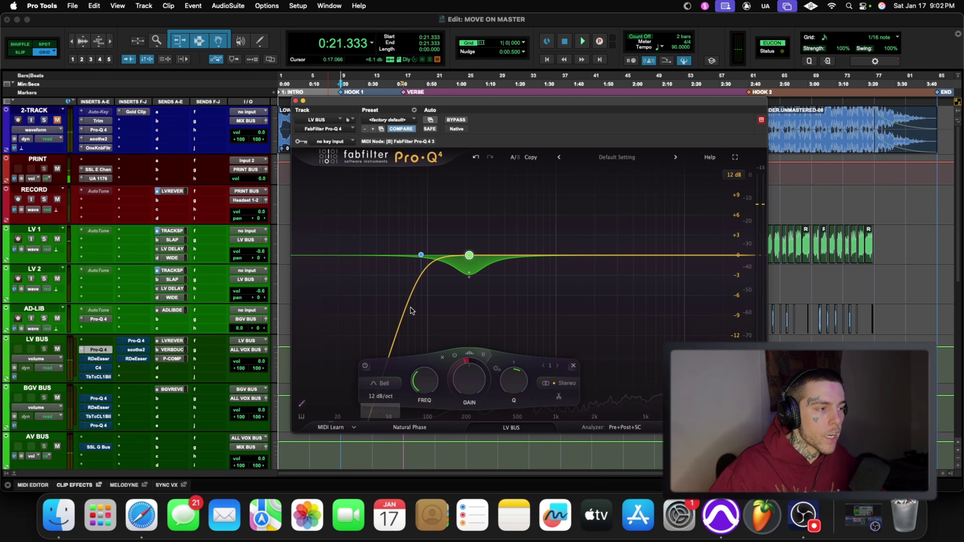
Add a bell band near 650 Hz, audition it in solo while playing Hook 1, and sweep it to about 1045.6 Hz
click(532, 255)
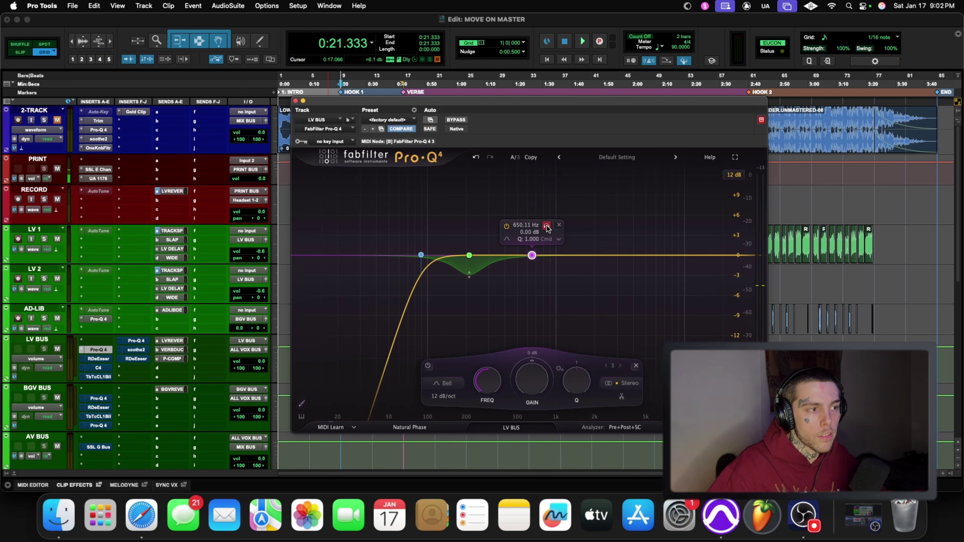
drag(546, 227, 574, 226)
key(space)
key(space)
key(space)
key(space)
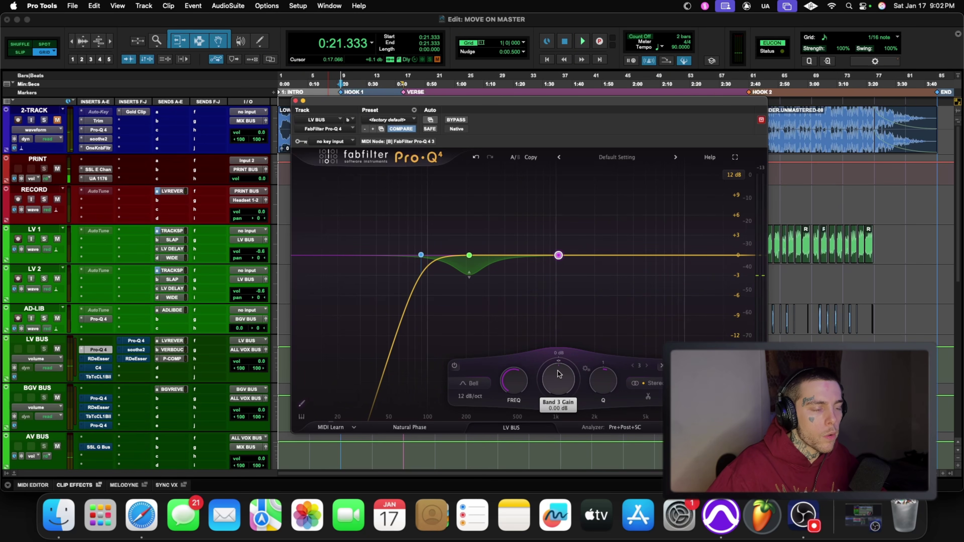
Cut the 1 kHz bell band to about -1.15 dB with a Q of about 1.485 while playing Hook 1
drag(558, 371, 557, 391)
key(space)
mouse_move(540, 279)
key(space)
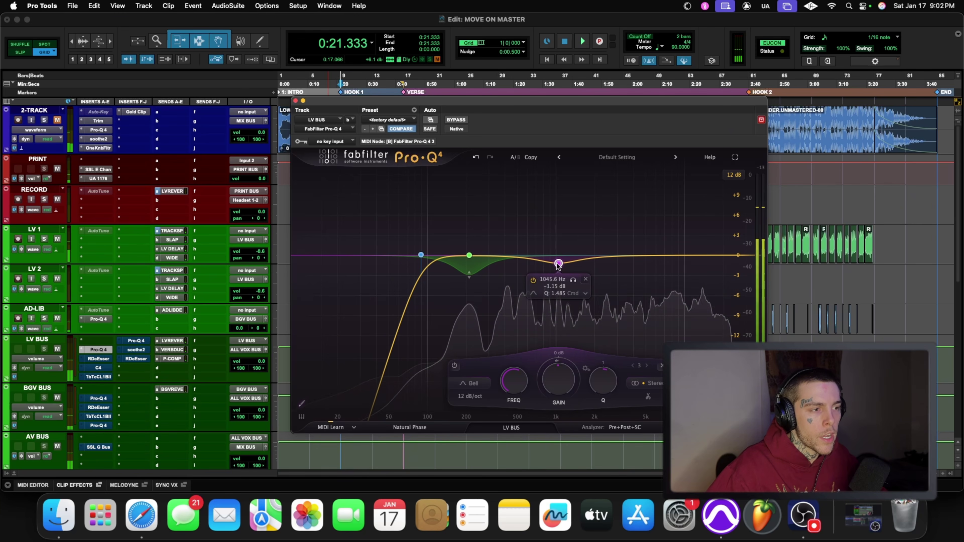
Replay the start of Hook 1 with the 1 kHz bell band disabled and enabled to compare the cut
click(533, 281)
key(space)
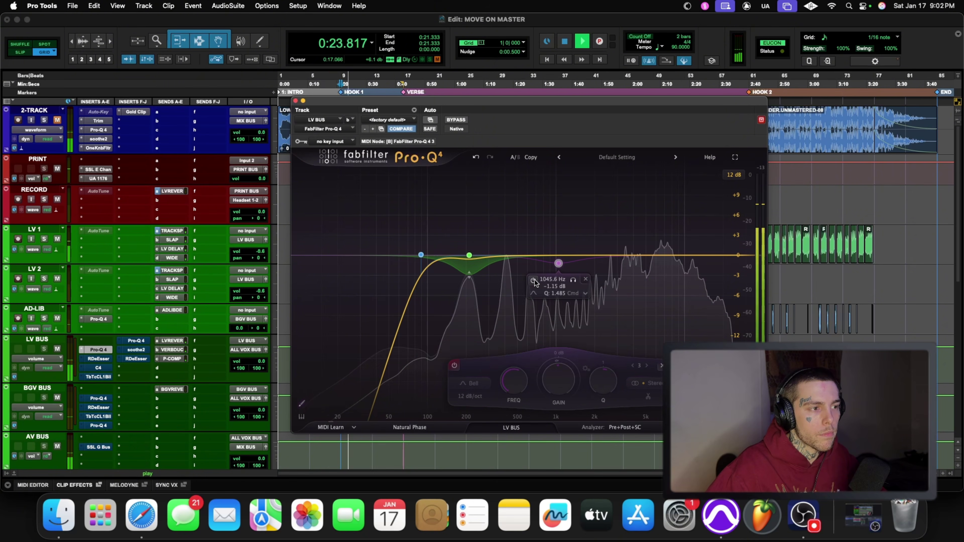
key(space)
click(534, 281)
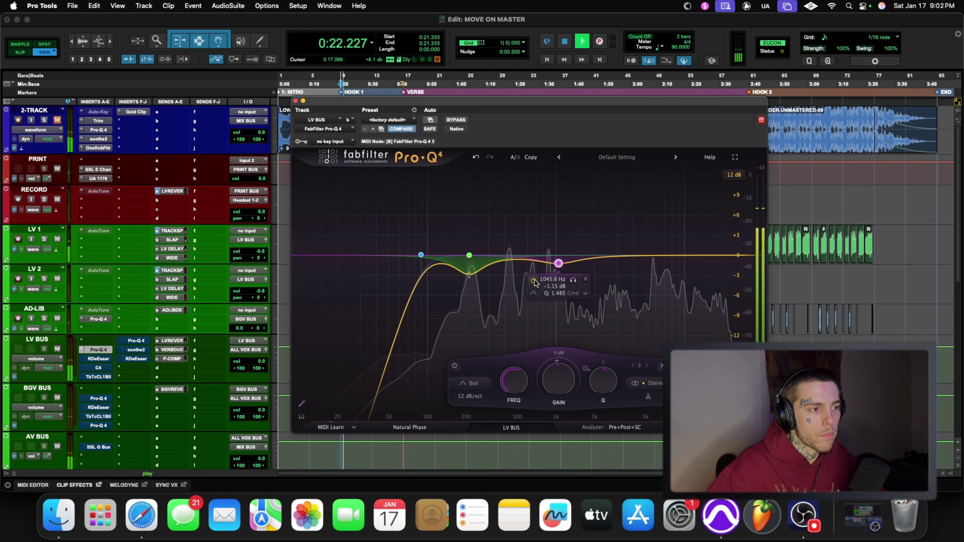
key(space)
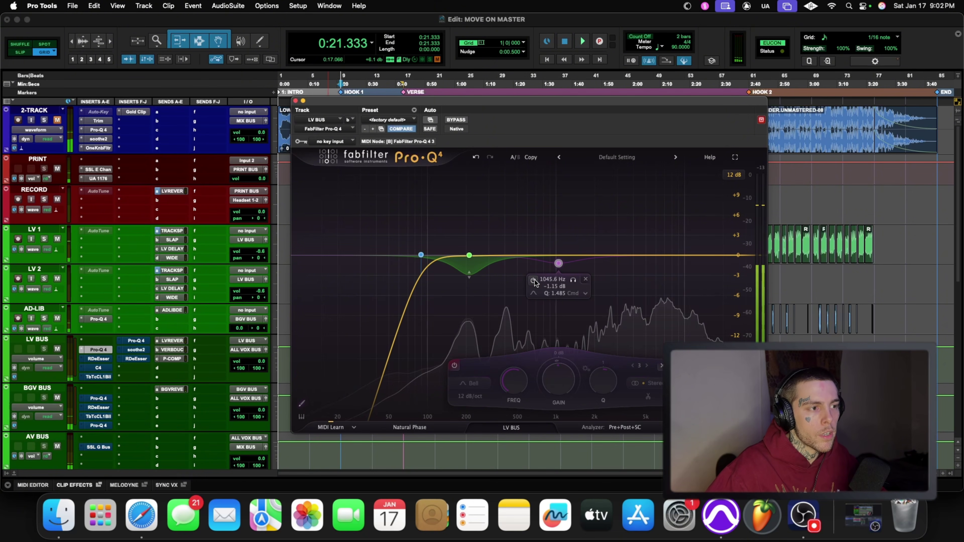
click(534, 281)
key(space)
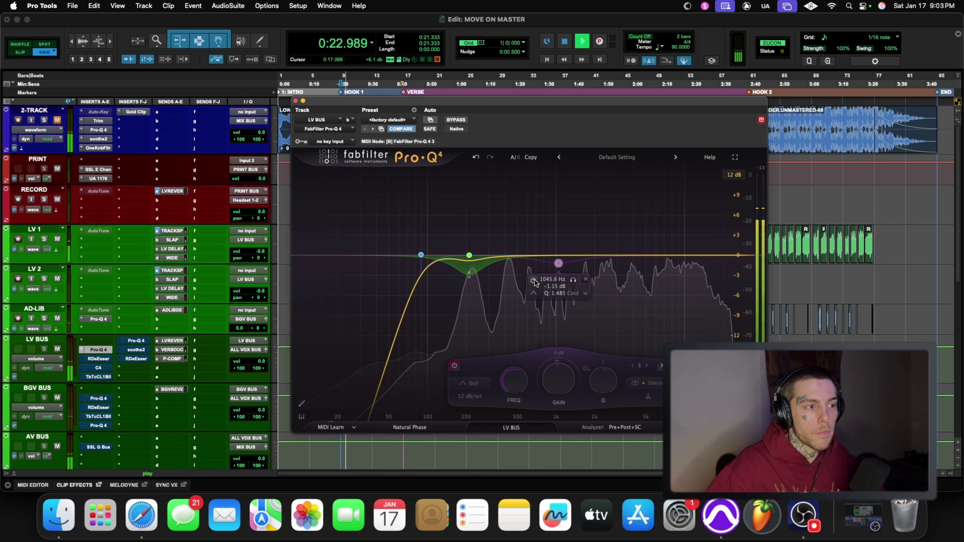
key(space)
click(534, 281)
key(space)
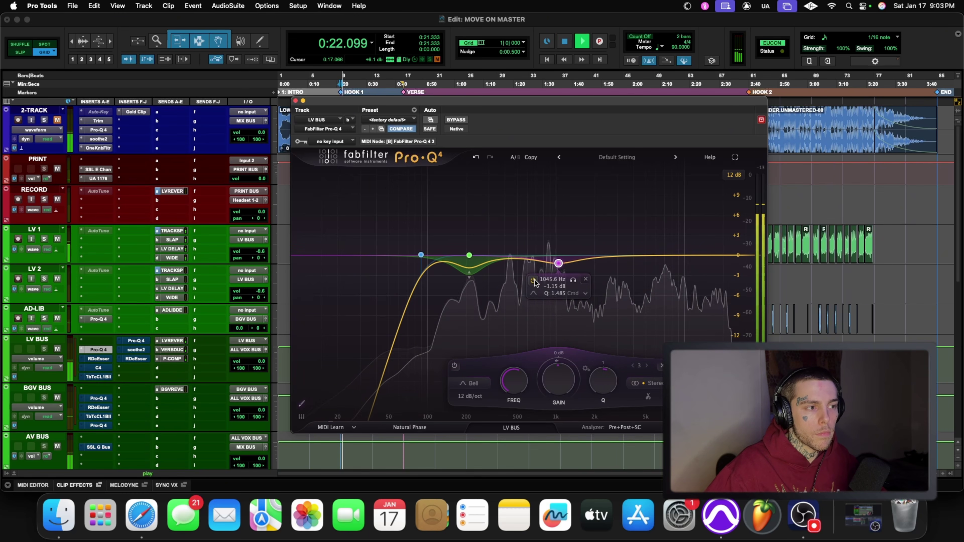
key(space)
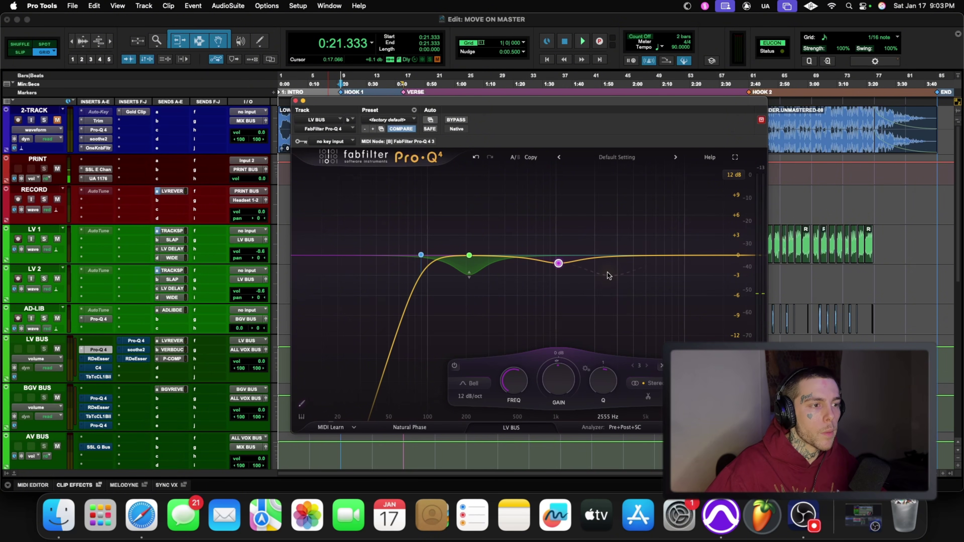
Add a bell band at about 5.8 kHz and sweep it in solo to about 6728 Hz
click(654, 257)
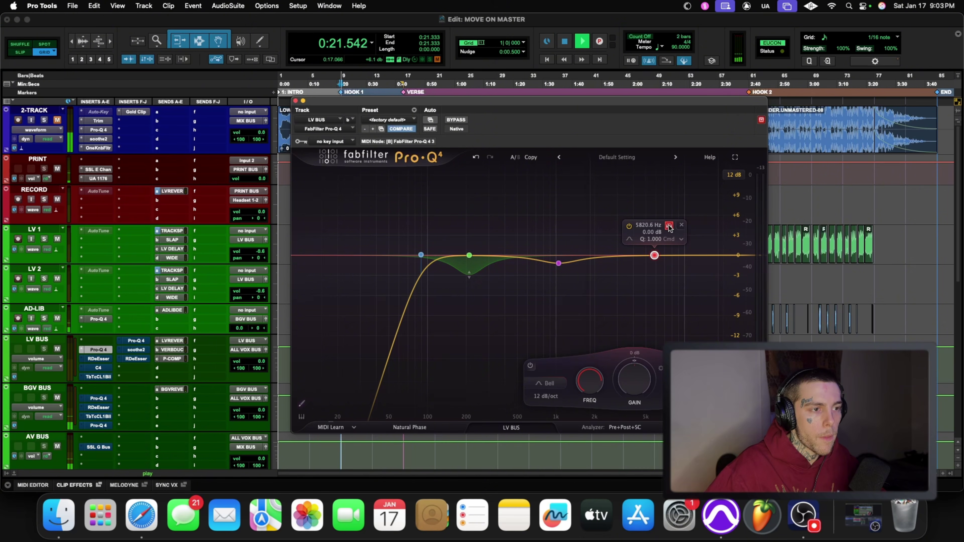
drag(669, 227, 679, 228)
key(space)
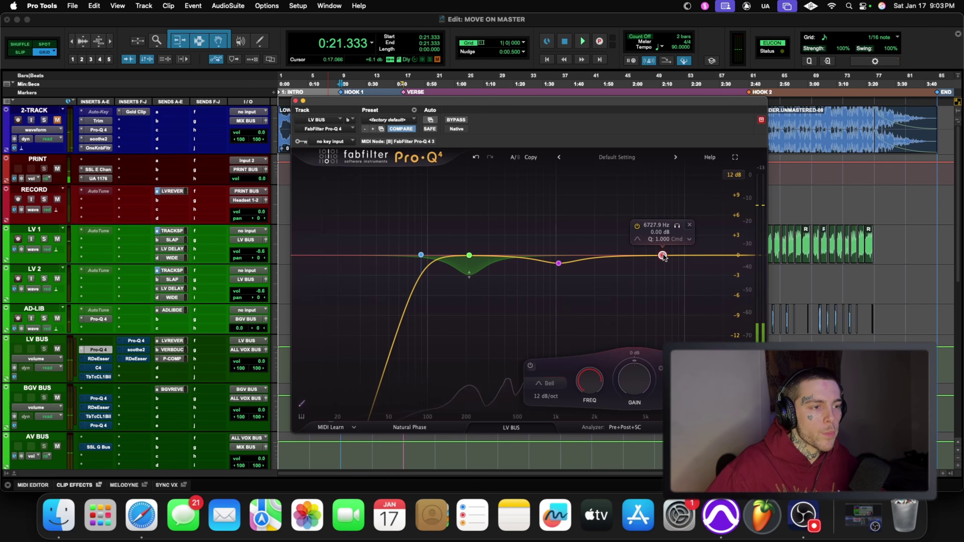
Make the high bell band spectral, set its slope to 30 dB/oct, and open its detailed dynamics settings
right_click(662, 256)
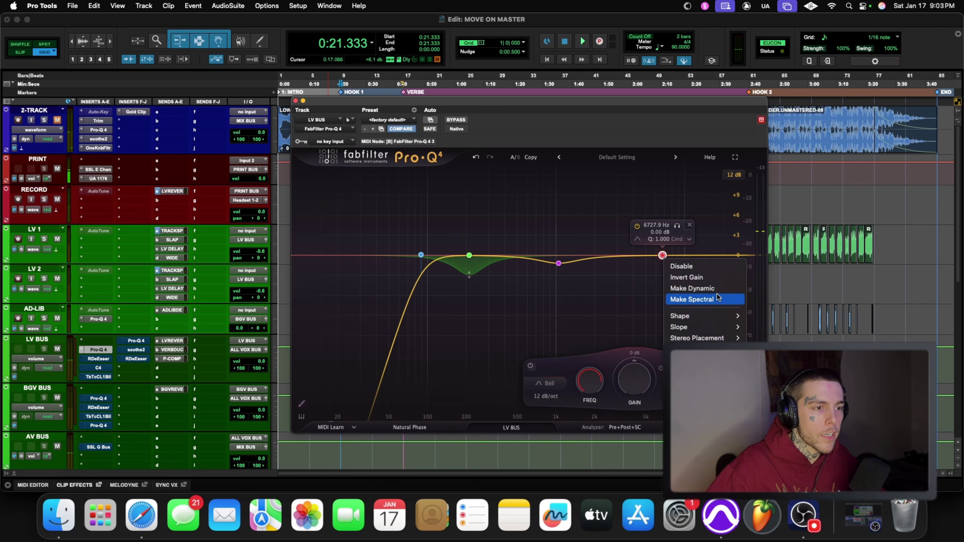
click(692, 300)
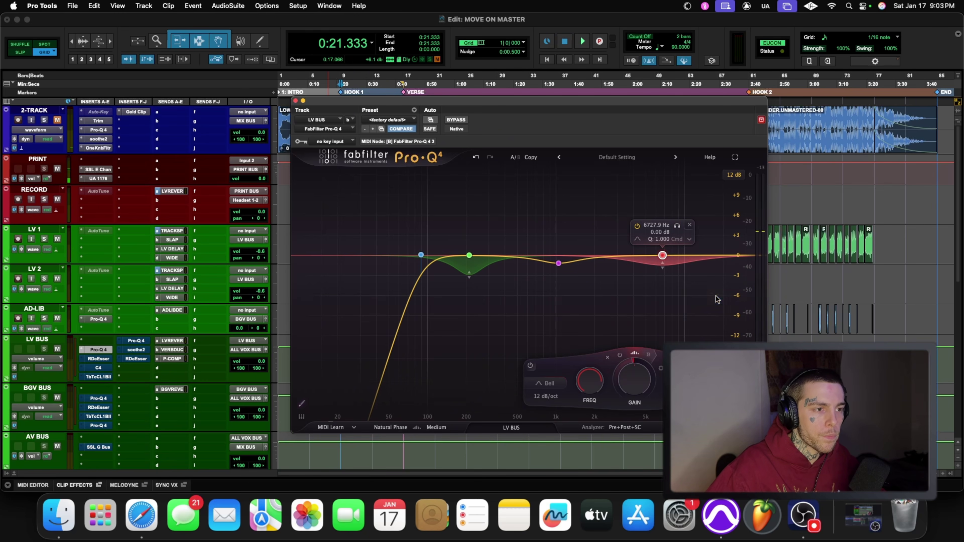
click(554, 397)
click(553, 352)
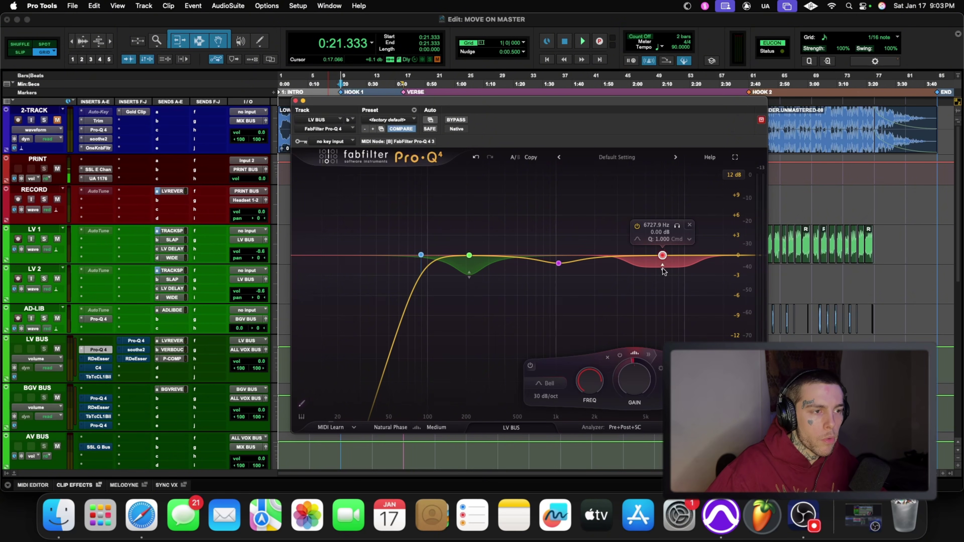
click(650, 357)
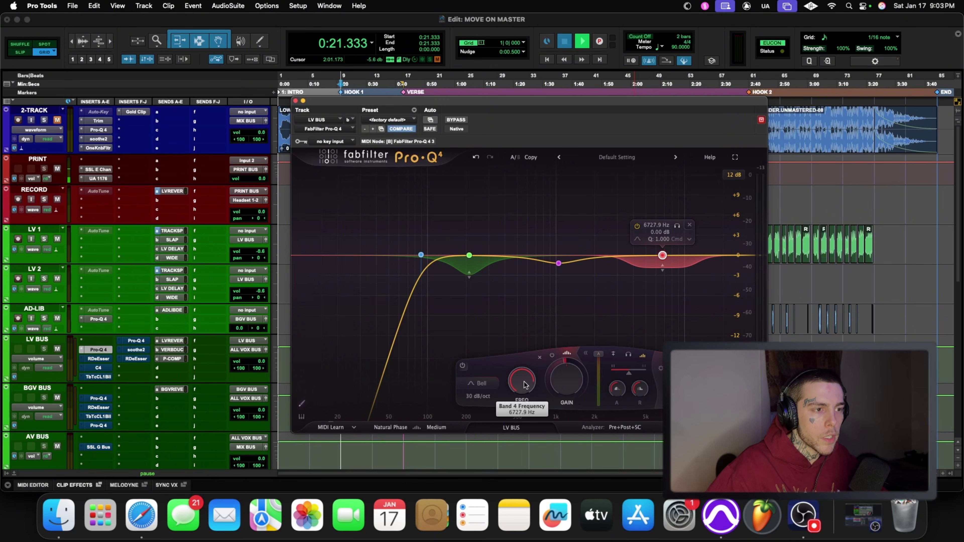
Lower the spectral band's frequency to 6395 Hz and narrow its Q to about 1.332 while playing Hook 1
key(space)
drag(525, 384, 525, 388)
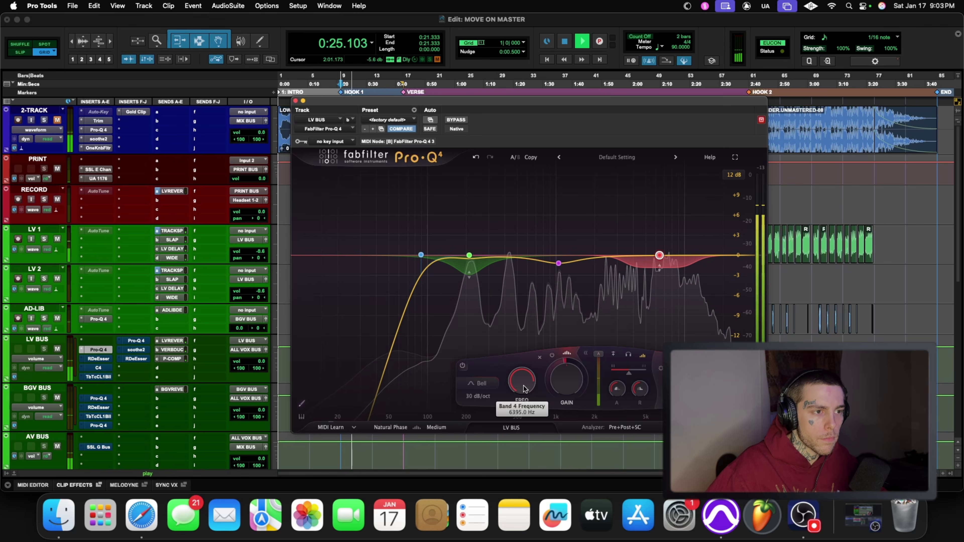
key(space)
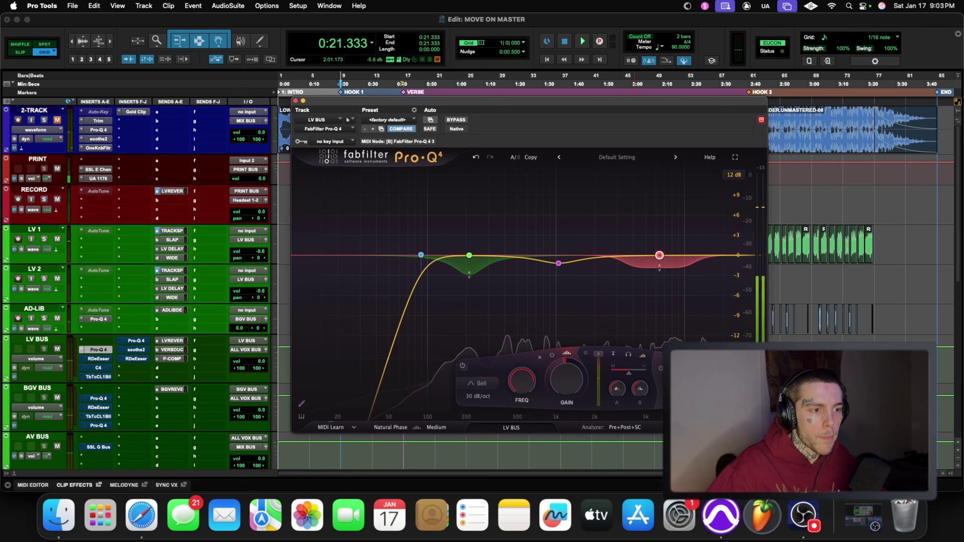
mouse_move(748, 256)
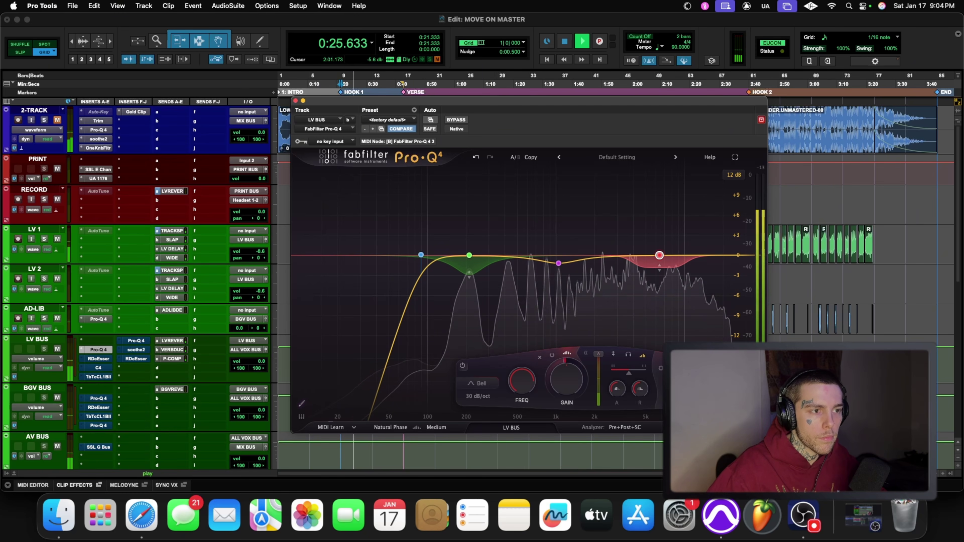
key(space)
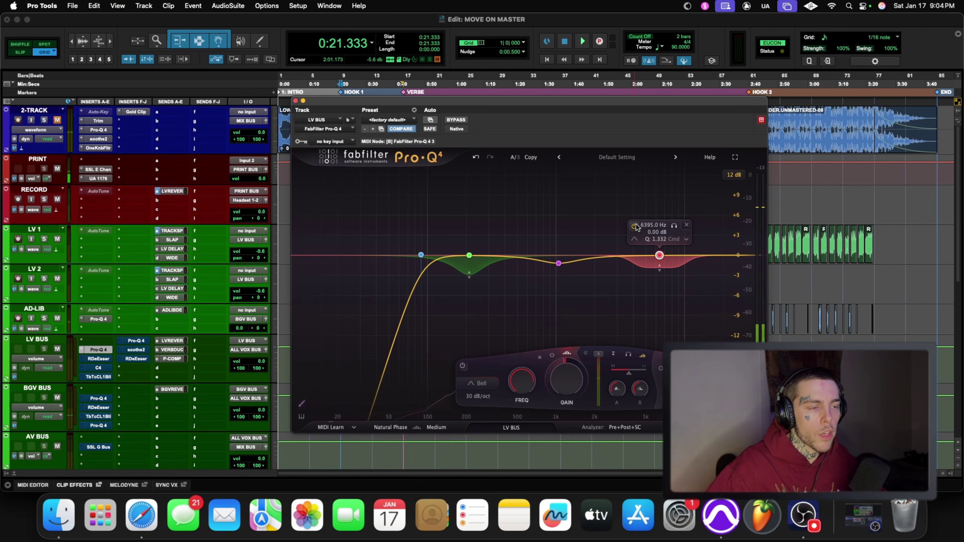
Replay the start of Hook 1 with the 6395 Hz spectral band disabled and enabled to compare its effect
click(635, 226)
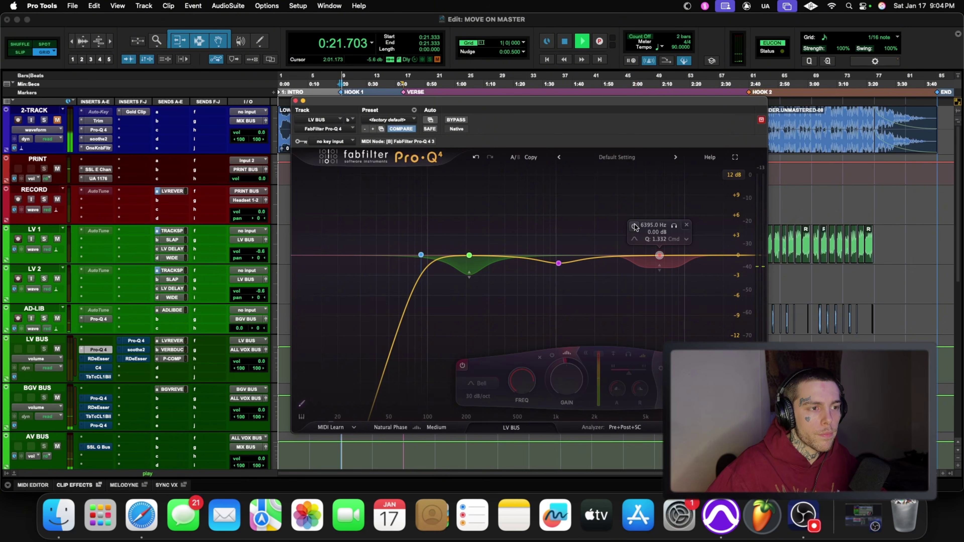
key(space)
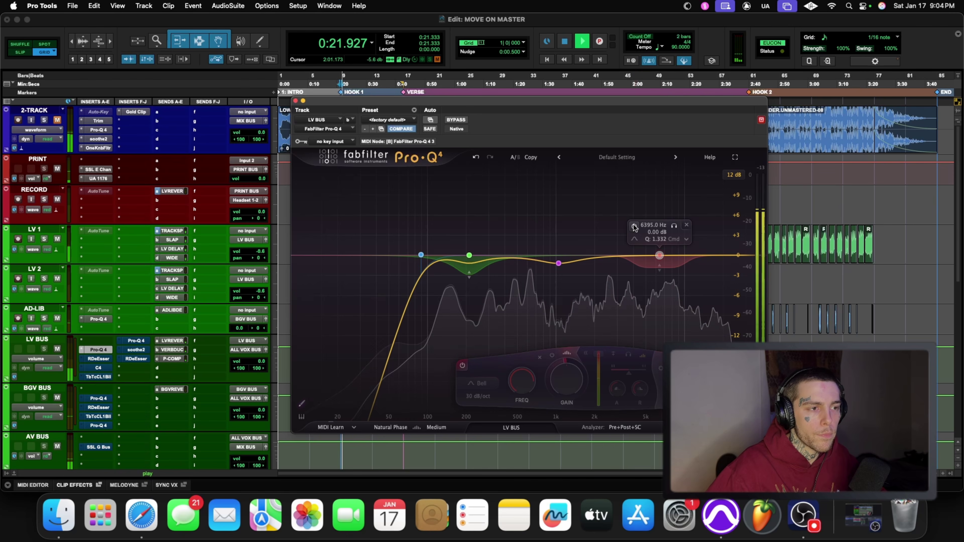
key(space)
key(space)
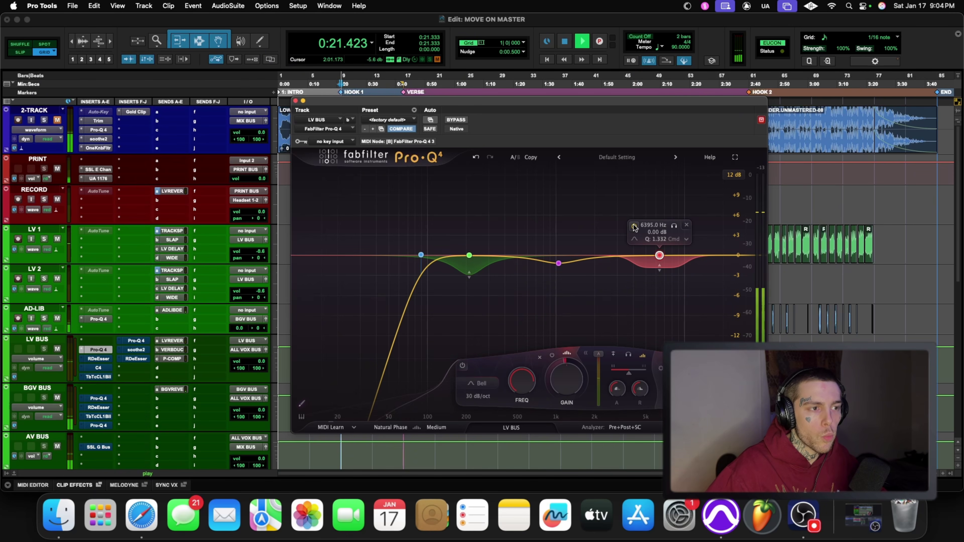
key(space)
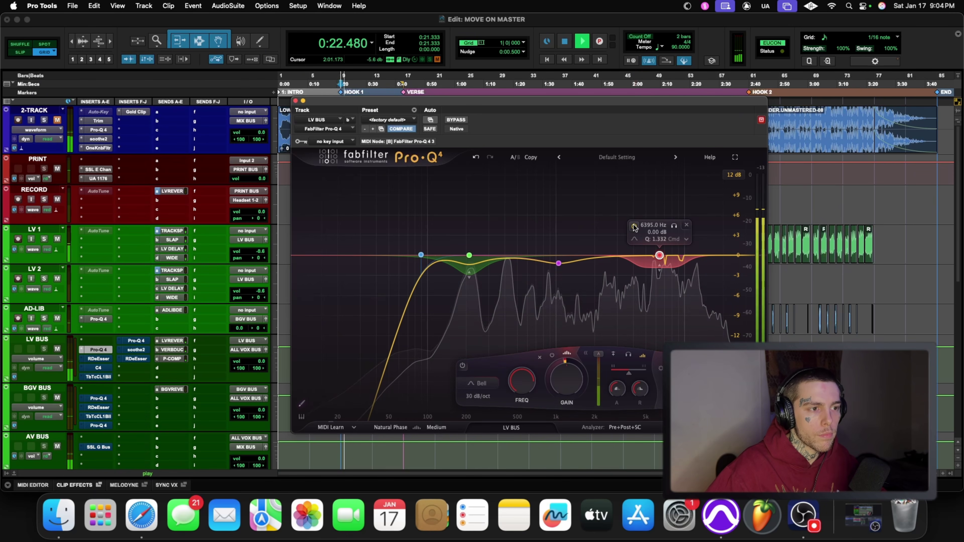
key(space)
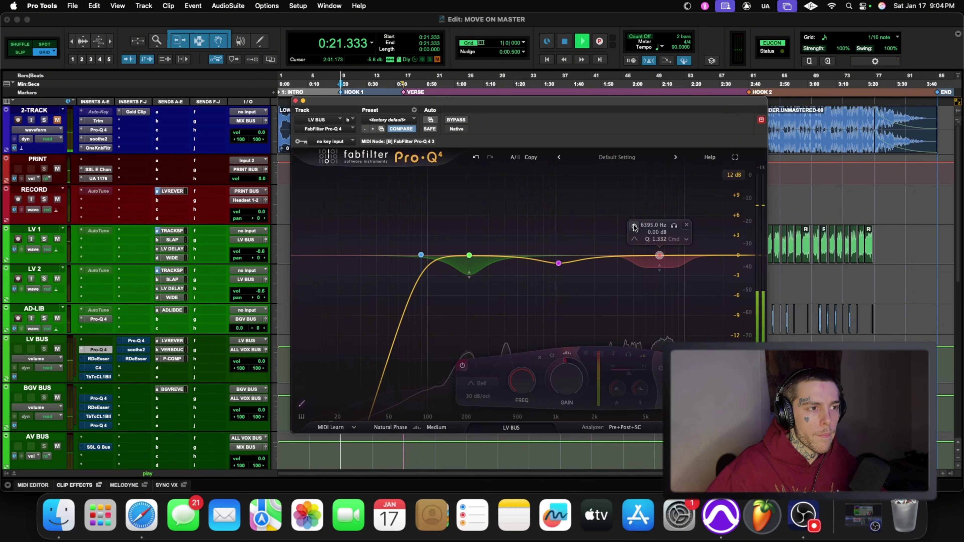
key(space)
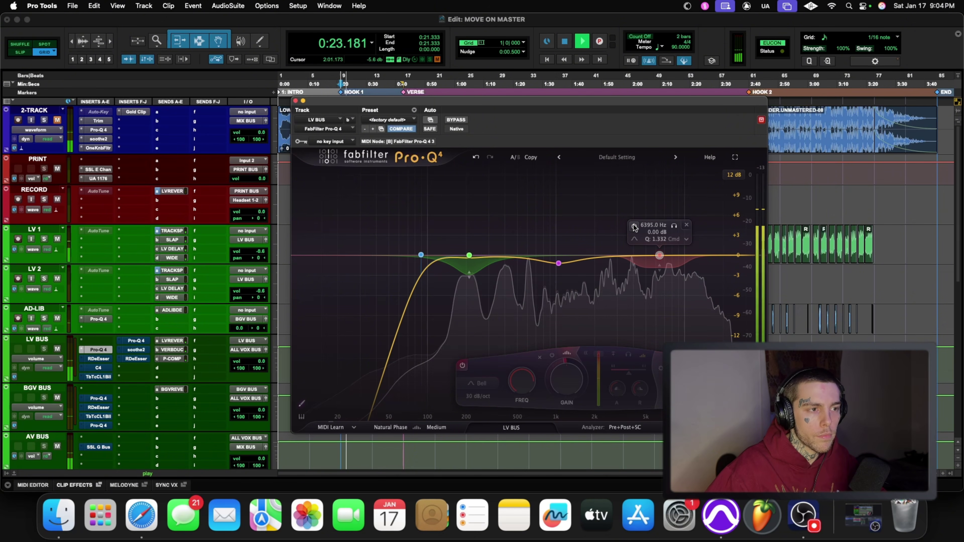
key(space)
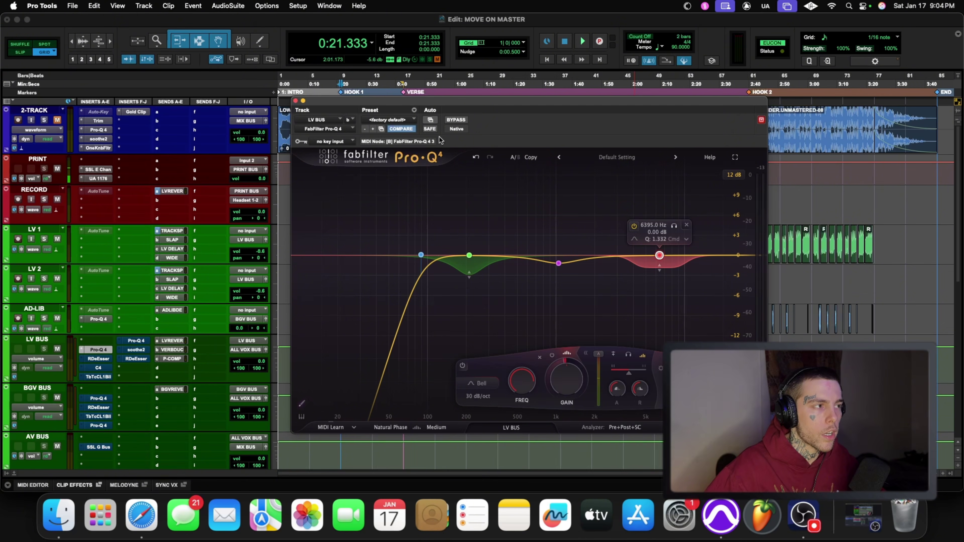
Unmute the 2-TRACK and play Hook 1 to check the LV BUS Pro-Q 4 settings against the beat
click(296, 102)
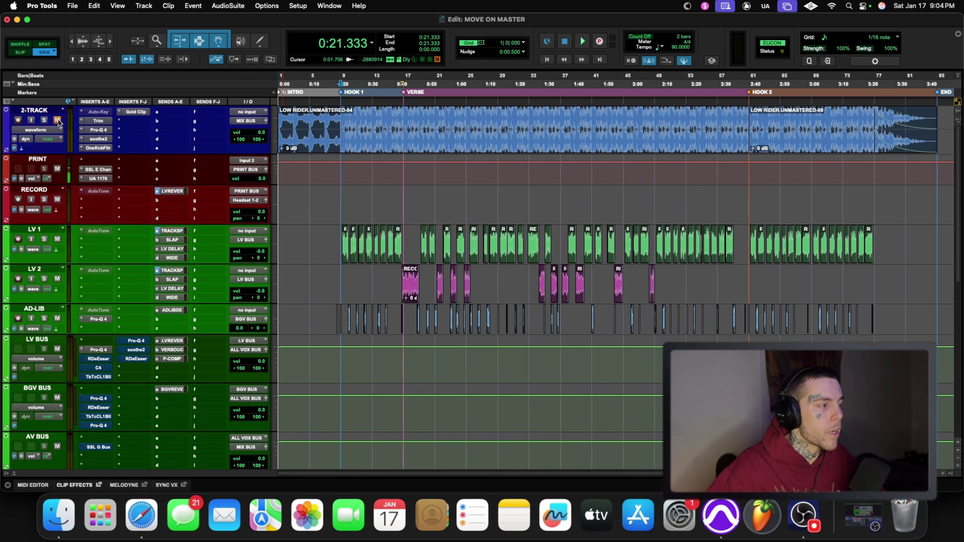
click(58, 120)
key(space)
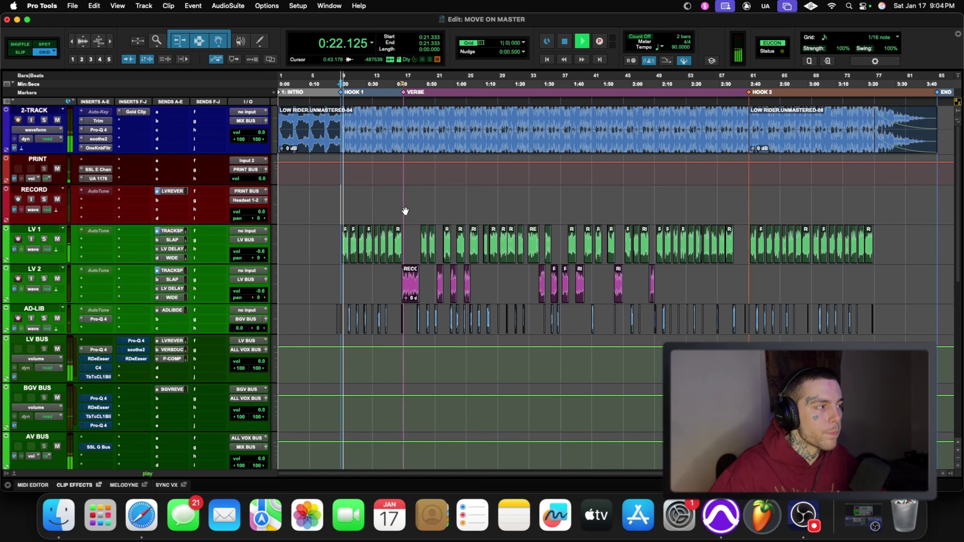
click(98, 349)
mouse_move(481, 295)
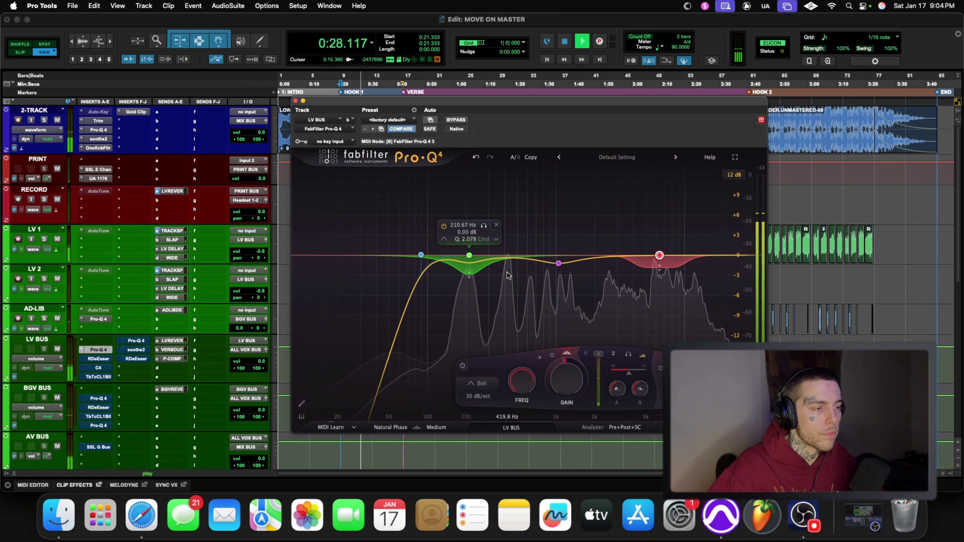
key(space)
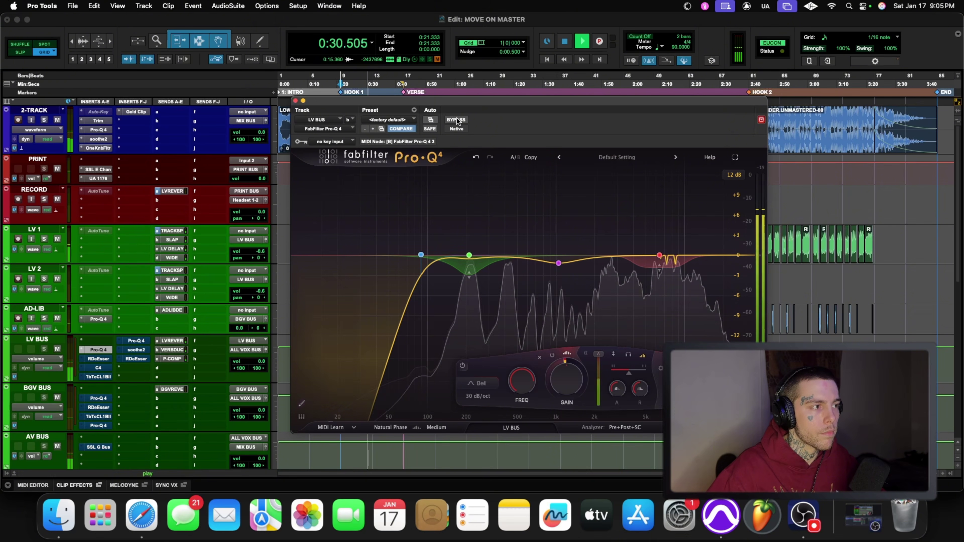
key(space)
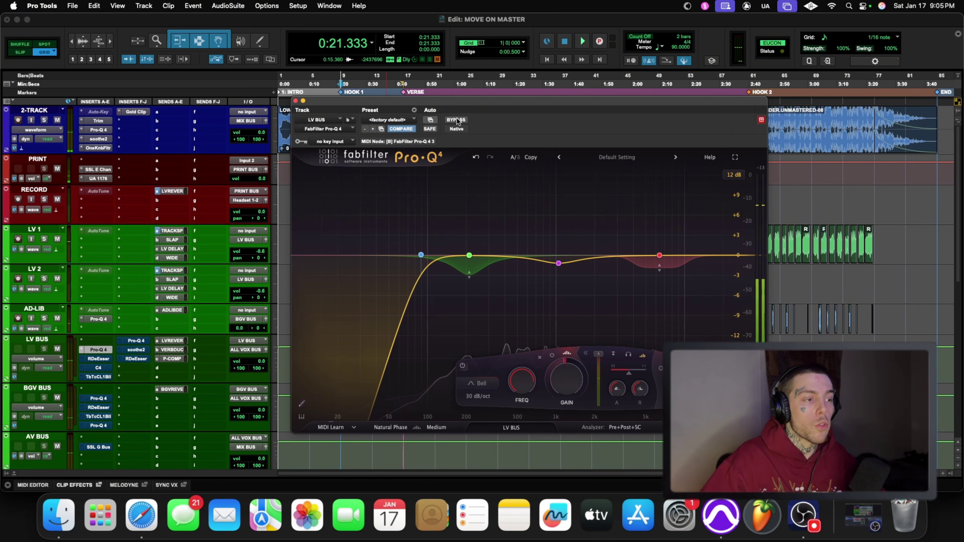
click(296, 101)
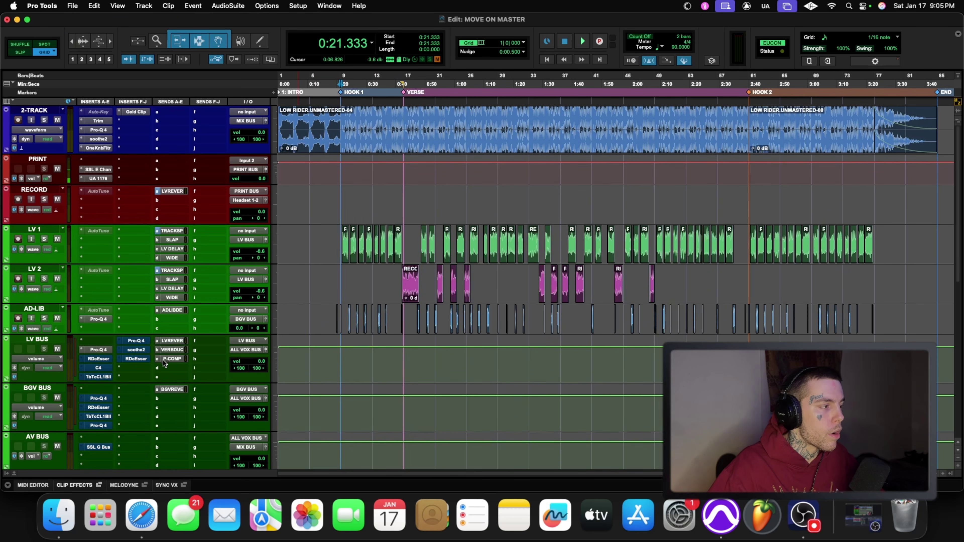
Activate the first RDeEsser on the LV BUS, set its range to -6.0, and toggle its sidechain monitoring
right_click(98, 359)
click(121, 367)
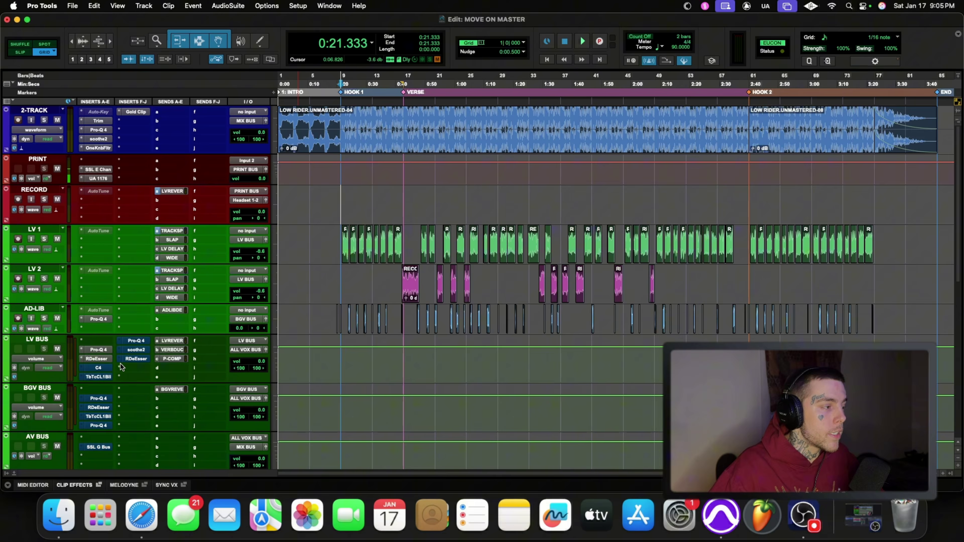
click(107, 360)
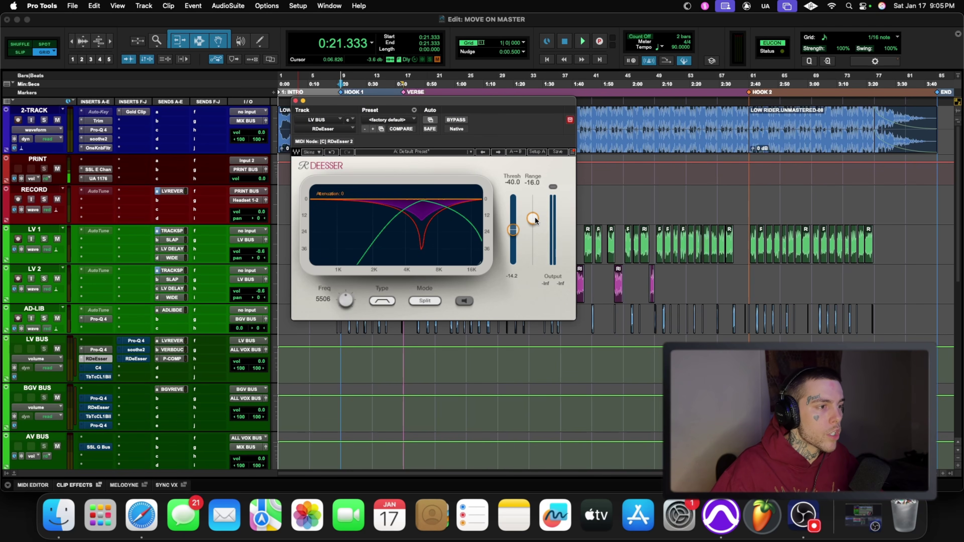
drag(532, 217, 532, 204)
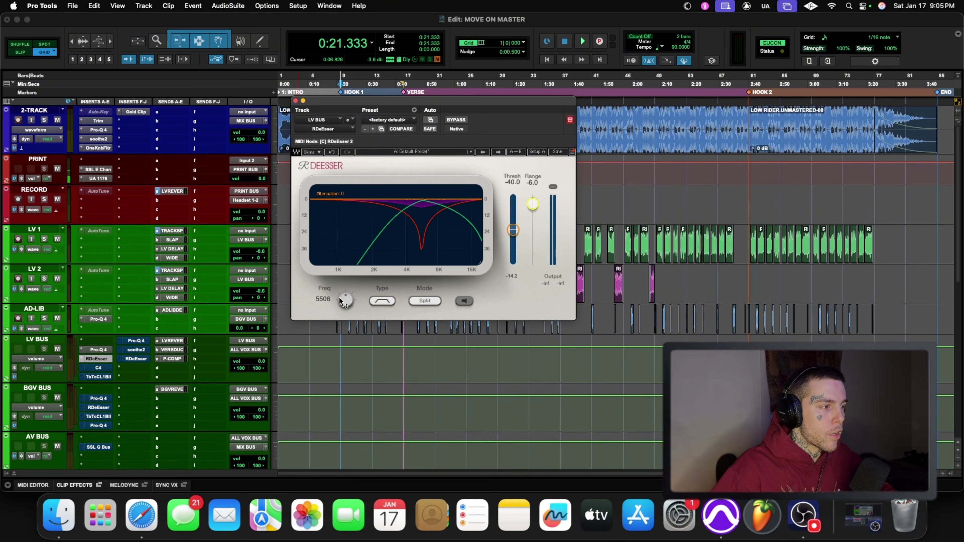
click(464, 301)
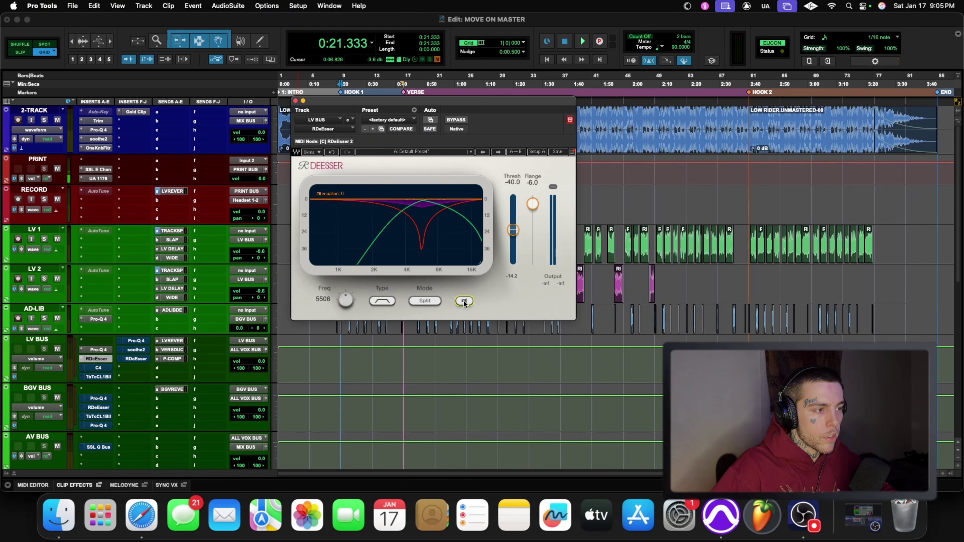
click(463, 300)
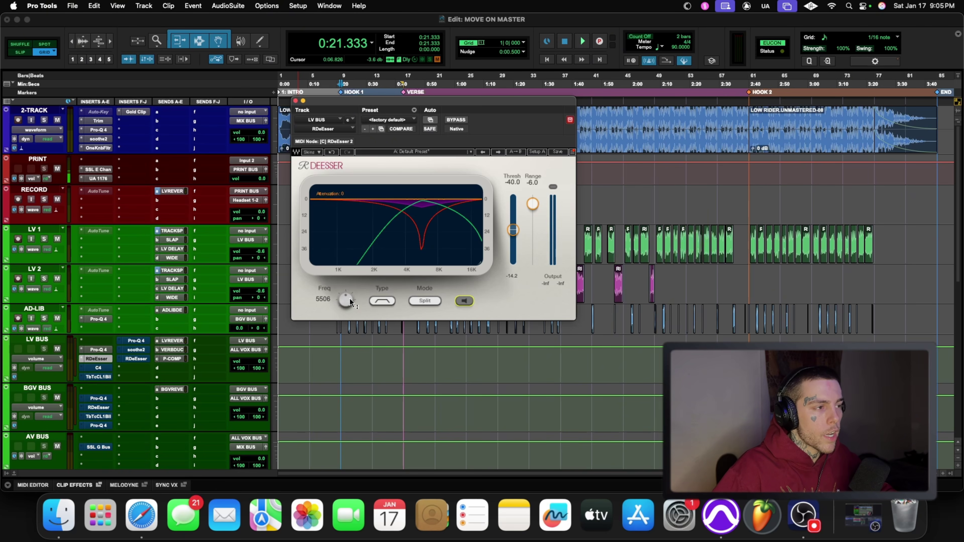
Try de-esser thresholds of -36.9 and -67.5 on the LV BUS while playing Hook 1
key(space)
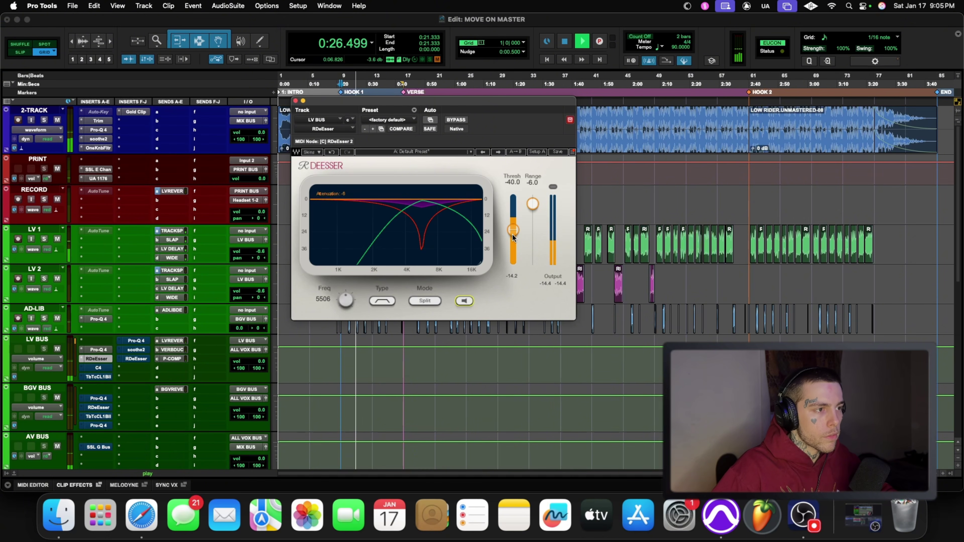
drag(513, 230, 513, 225)
key(space)
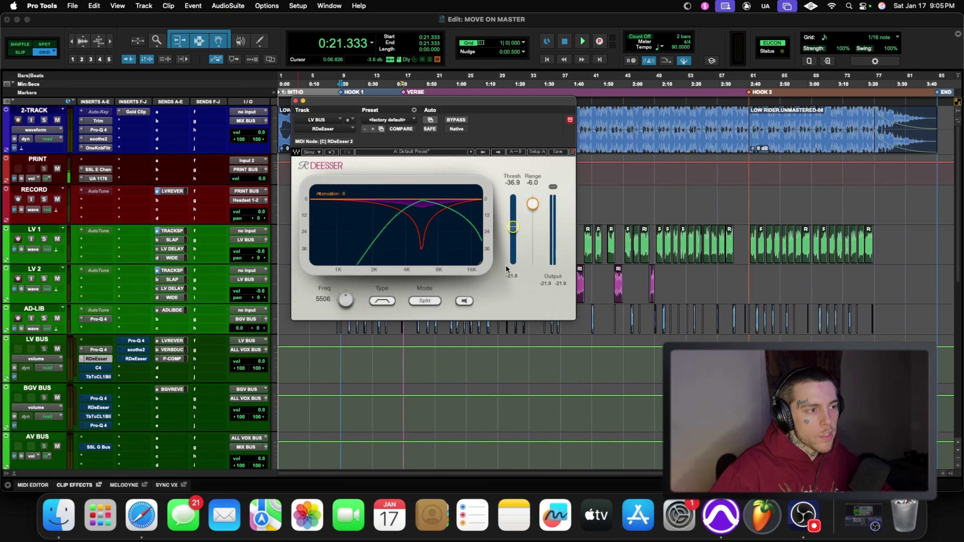
drag(513, 228, 512, 254)
key(space)
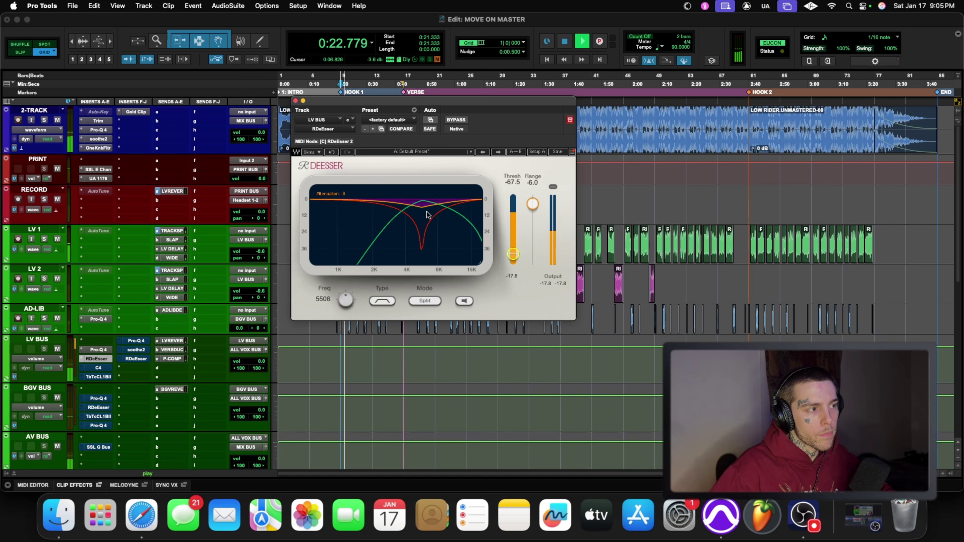
key(space)
Set the LV BUS de-esser threshold to -32.7 and check the vocal by replaying Hook 1
drag(513, 254, 512, 224)
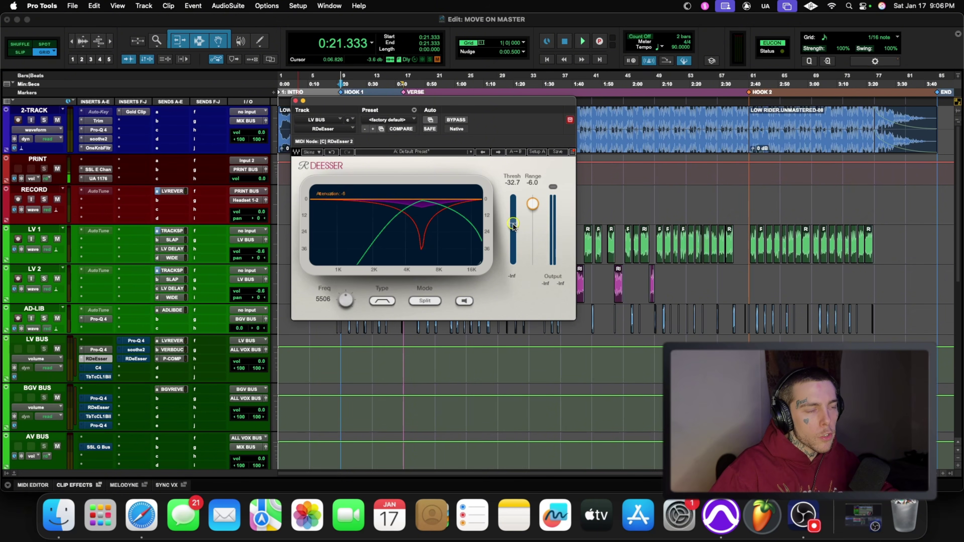
key(space)
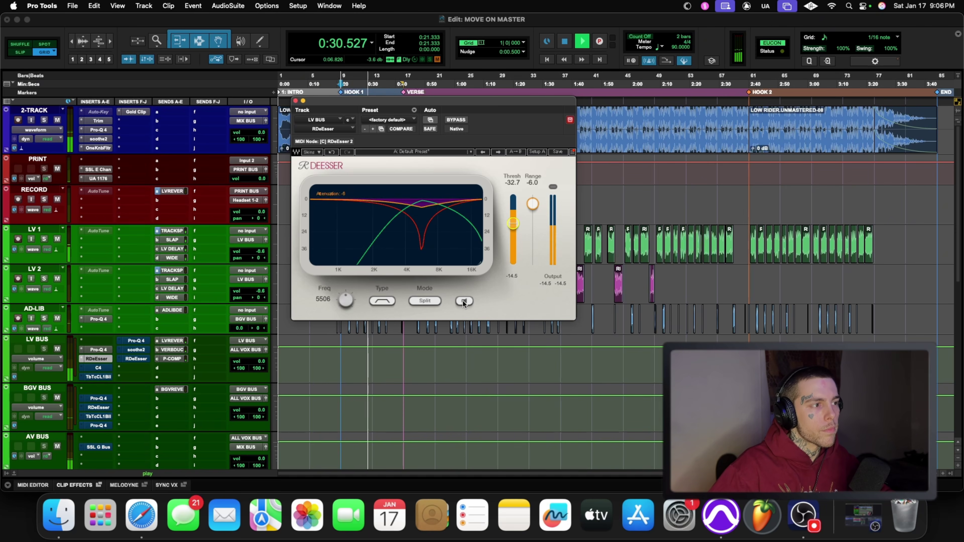
key(space)
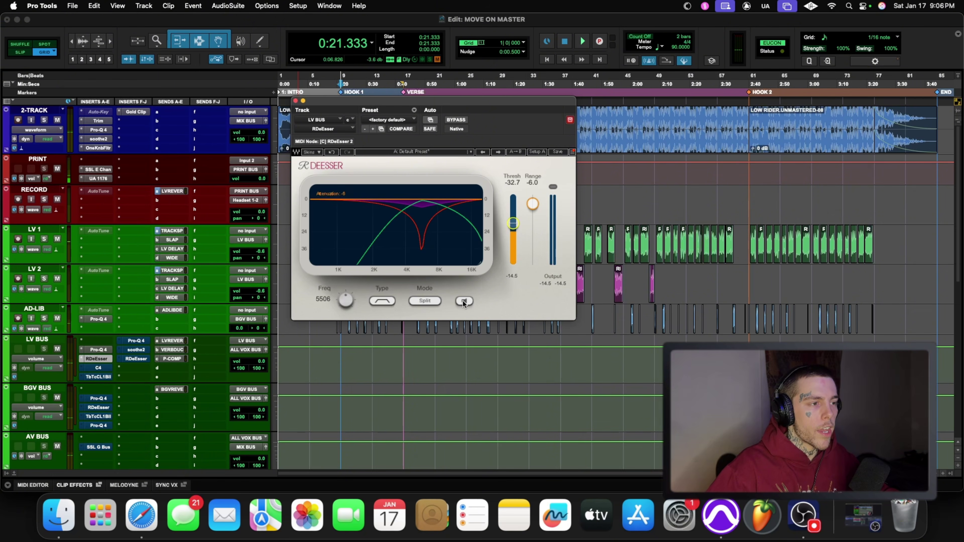
click(463, 301)
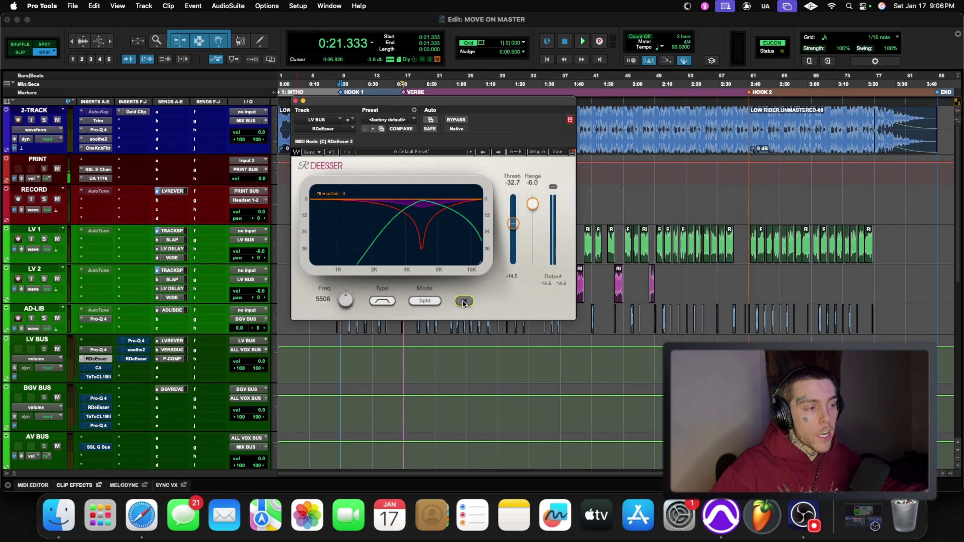
key(space)
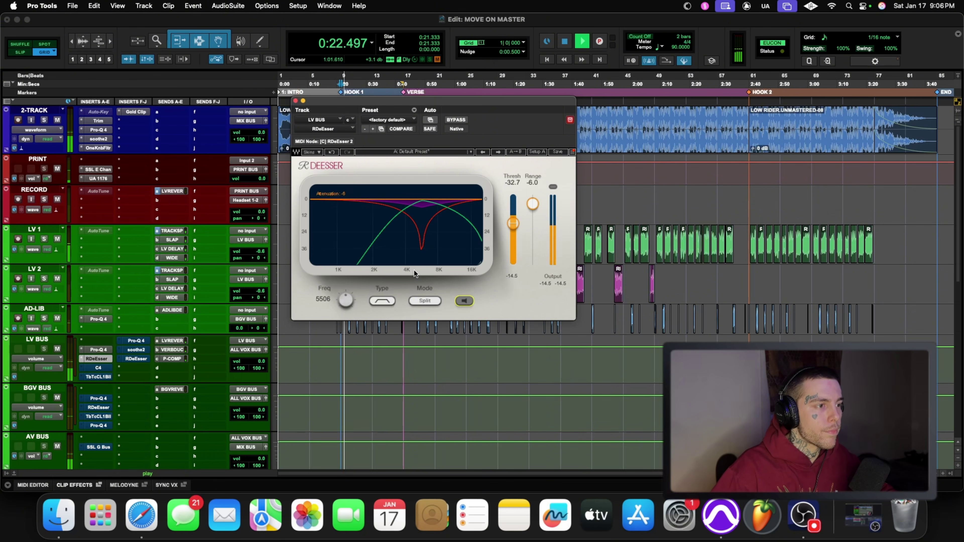
click(296, 102)
key(space)
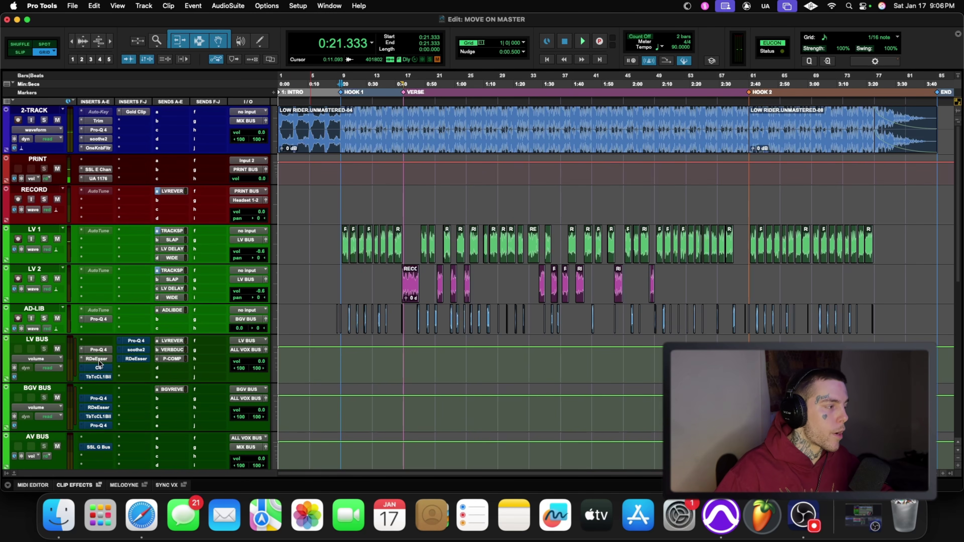
Activate the C4 multiband compressor on the LV BUS and bypass its highest band
right_click(99, 369)
key(Escape)
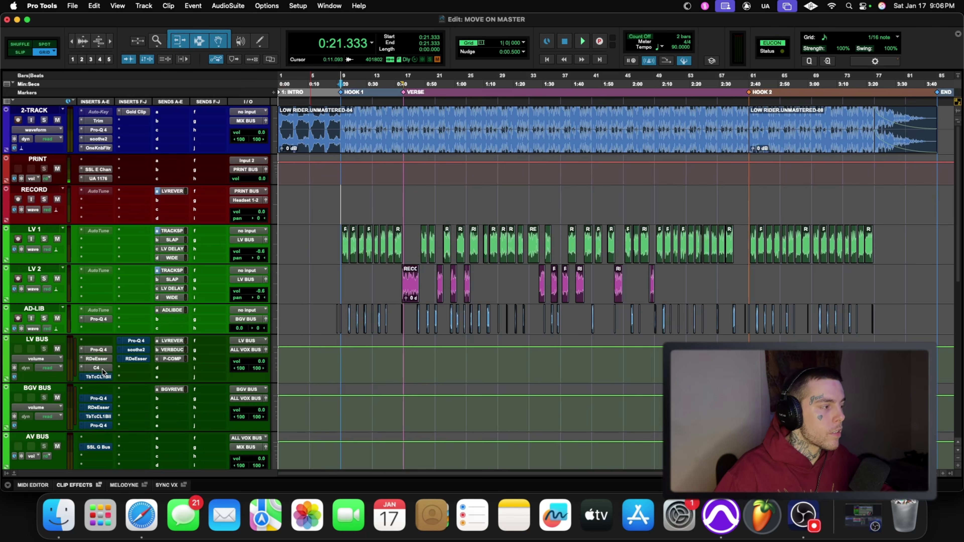
click(101, 369)
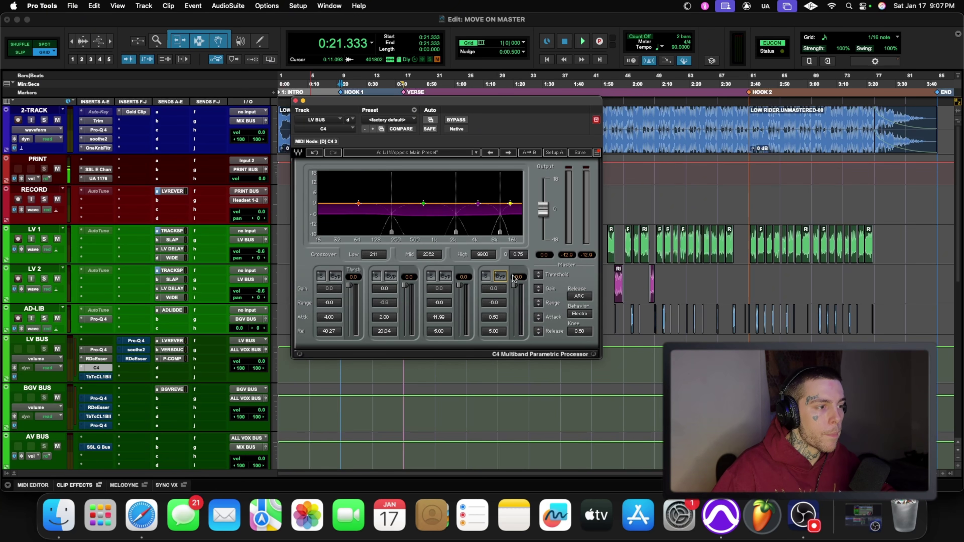
click(500, 276)
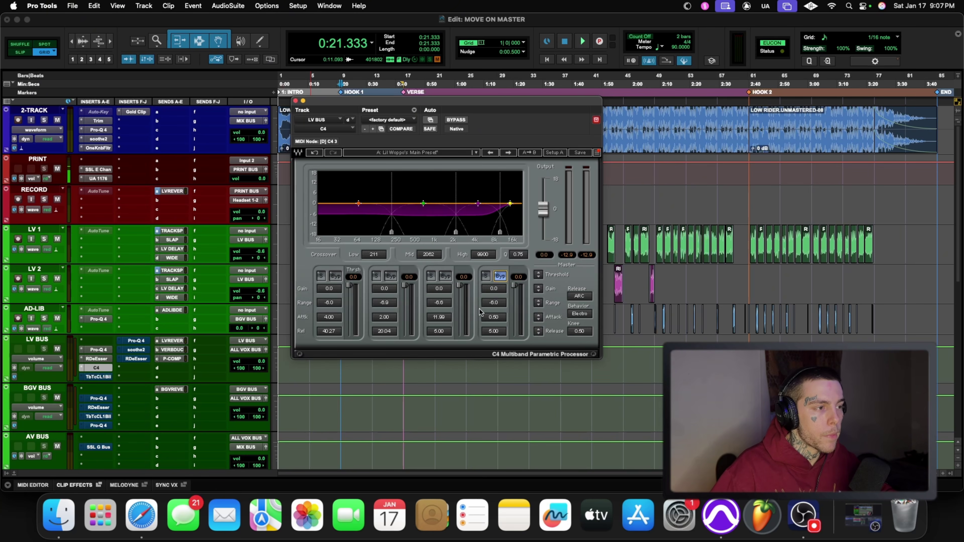
Solo the C4's third band and set the High crossover to 9712 while playing Hook 1
click(431, 277)
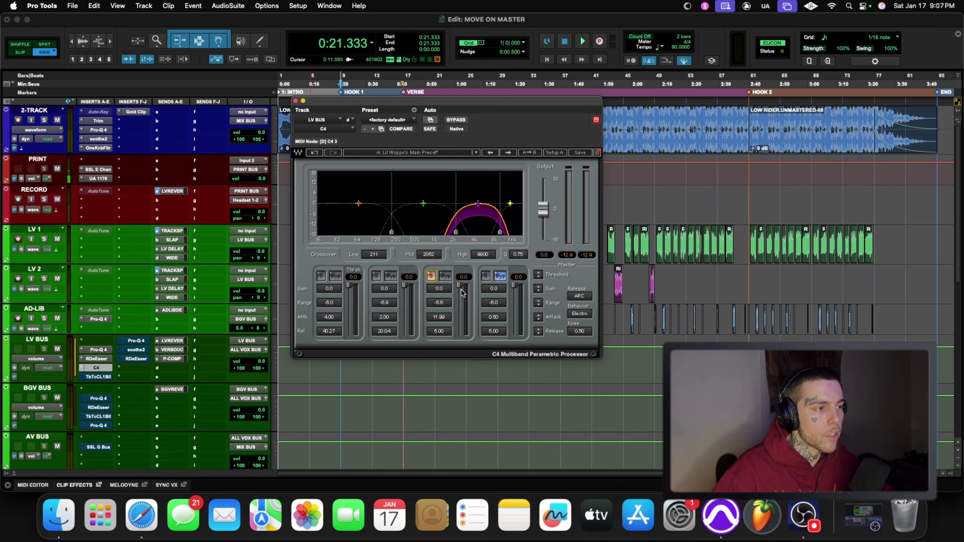
key(space)
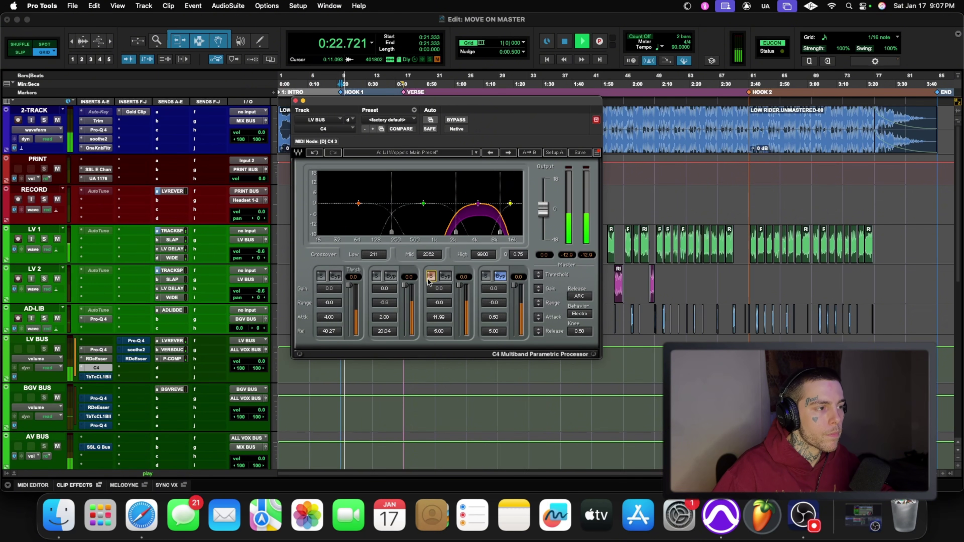
drag(500, 232, 500, 232)
key(space)
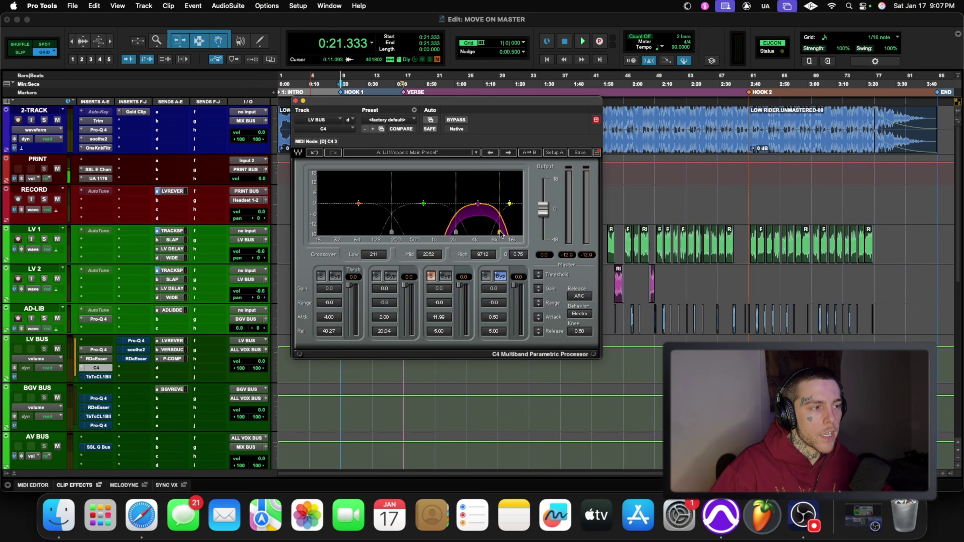
Lower the C4's High crossover to 8655 and the Mid crossover to 852 while playing Hook 1
key(space)
mouse_move(500, 233)
mouse_down()
mouse_move(508, 233)
mouse_move(454, 232)
mouse_up()
key(space)
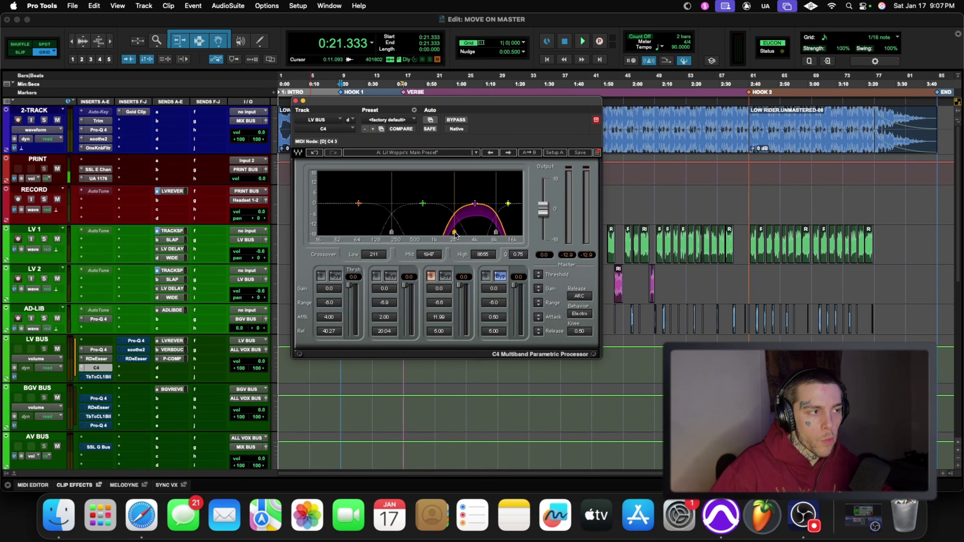
key(space)
drag(449, 240, 431, 234)
key(space)
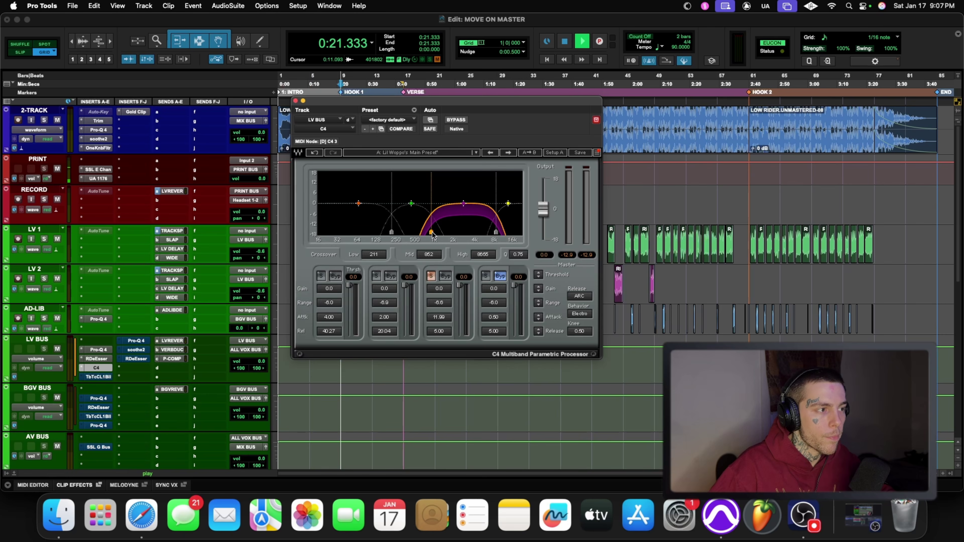
Raise the C4's Mid crossover to 1735 while playing Hook 1 with the third band soloed
key(space)
drag(434, 234, 451, 233)
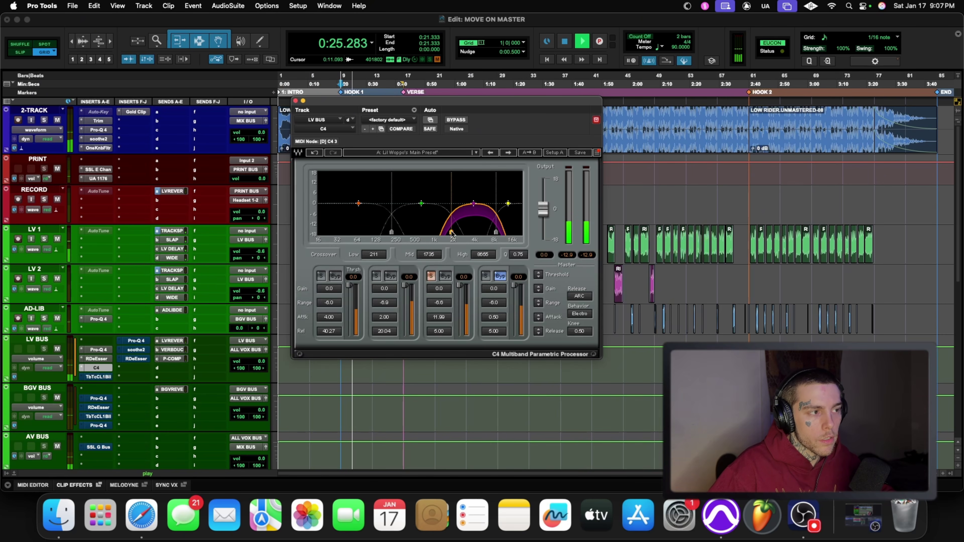
key(space)
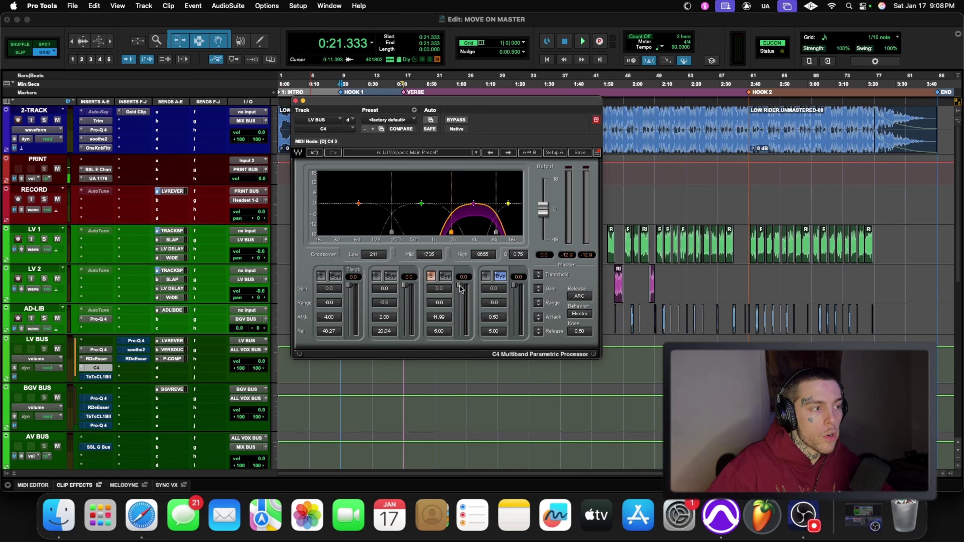
Lower the C4 third band's threshold to -36.6 while playing Hook 1
key(space)
drag(460, 289, 460, 309)
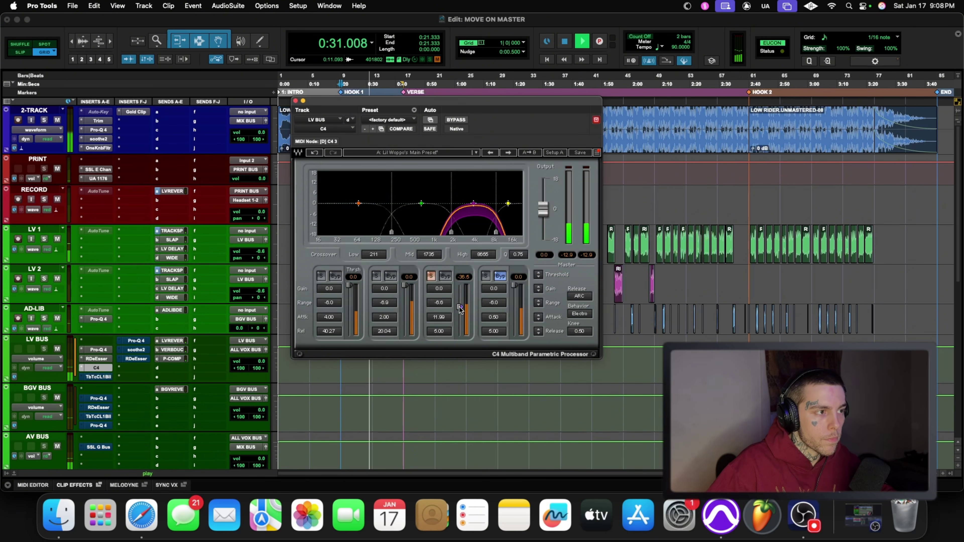
key(space)
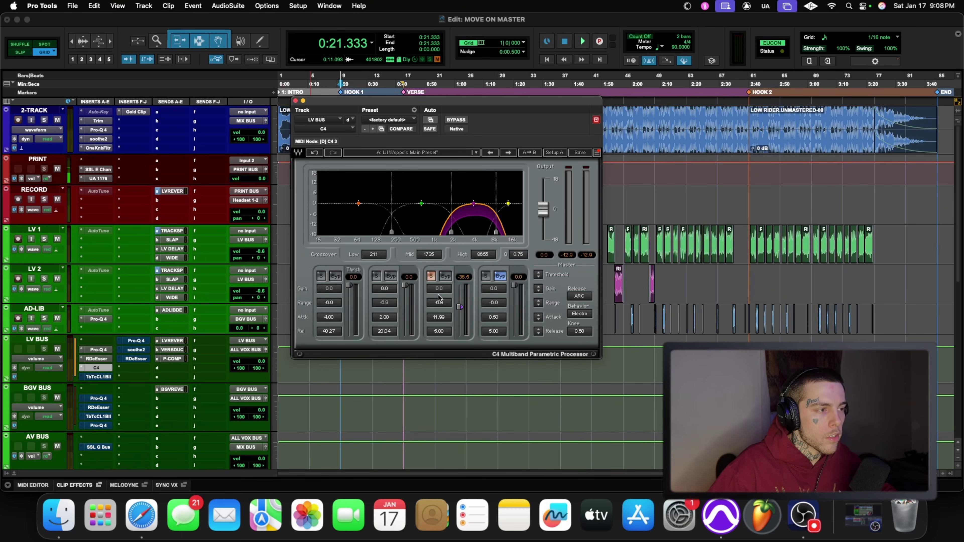
Set the third band's gain to 1.0, comparing it with the band bypassed during playback, and unsolo the band
key(space)
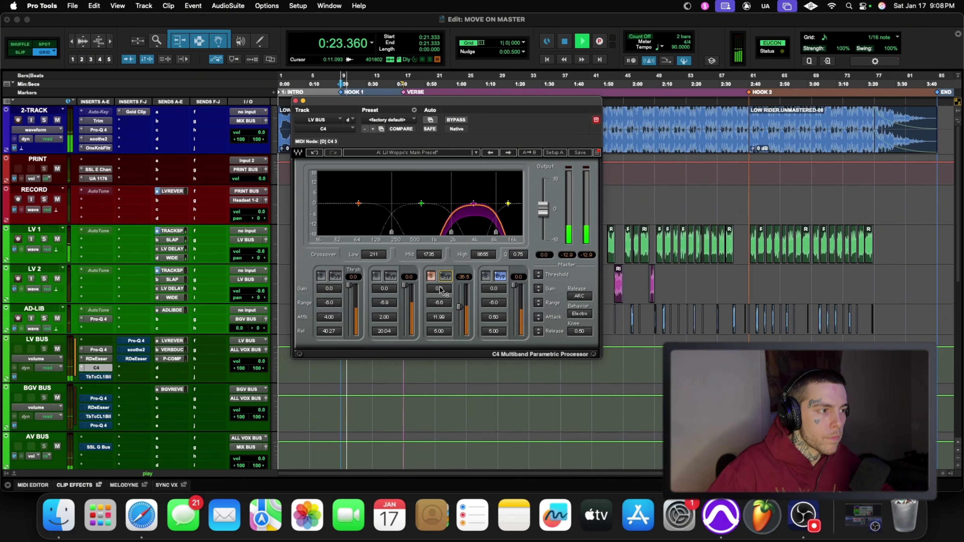
click(445, 277)
click(445, 278)
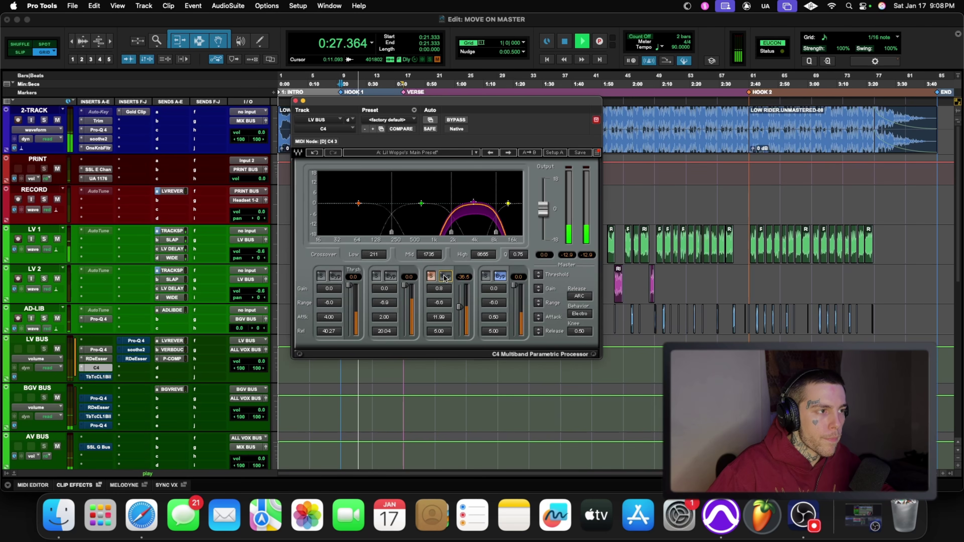
click(445, 278)
click(445, 278)
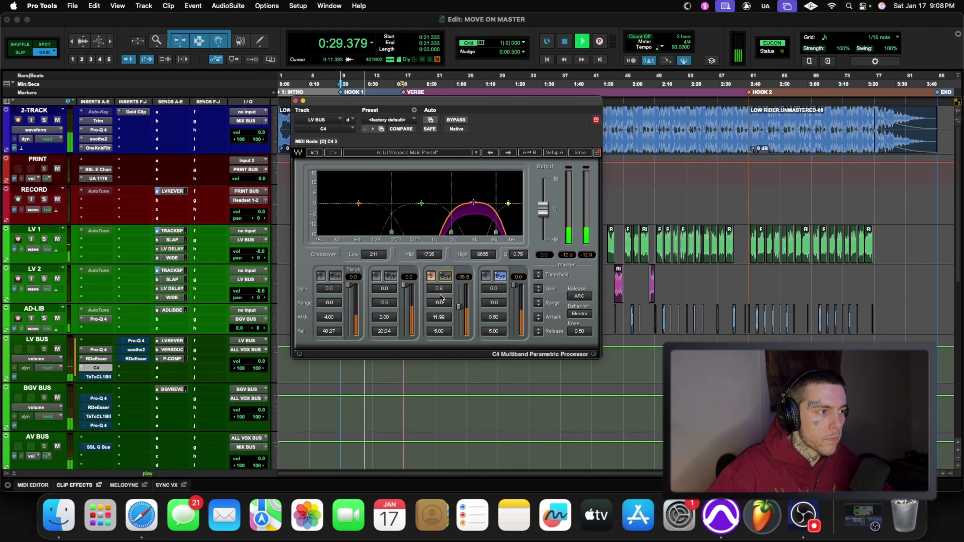
click(445, 278)
click(445, 278)
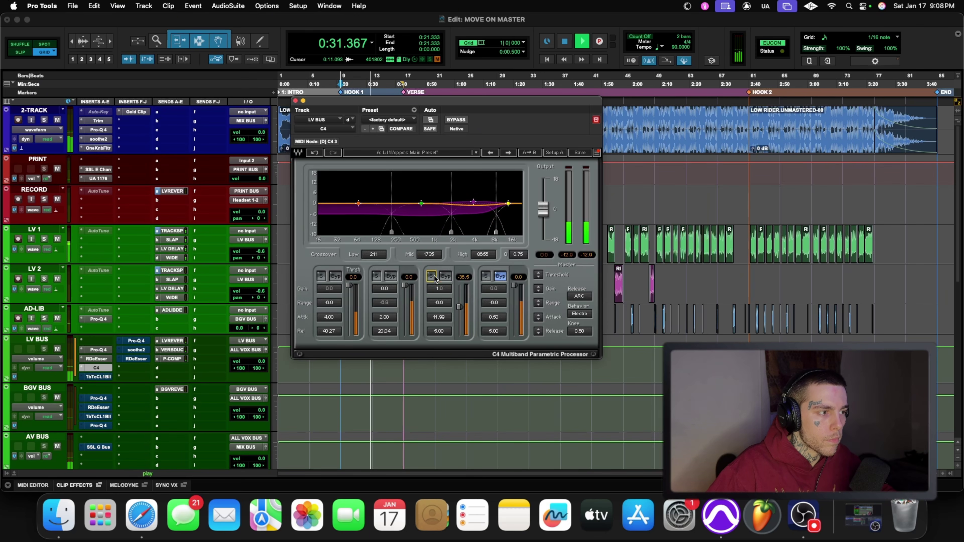
key(space)
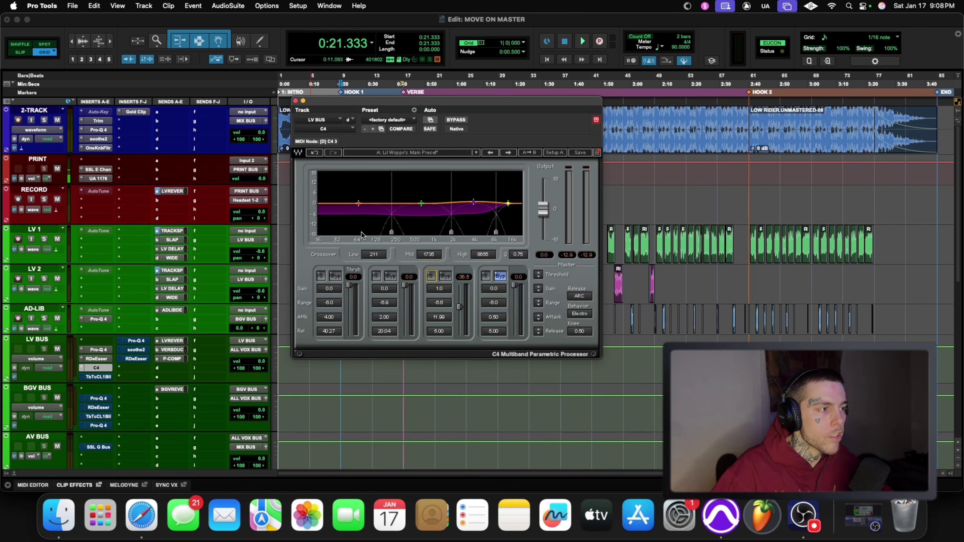
Solo the C4's lowest band and set the Low crossover to 183 while playing Hook 1
click(321, 277)
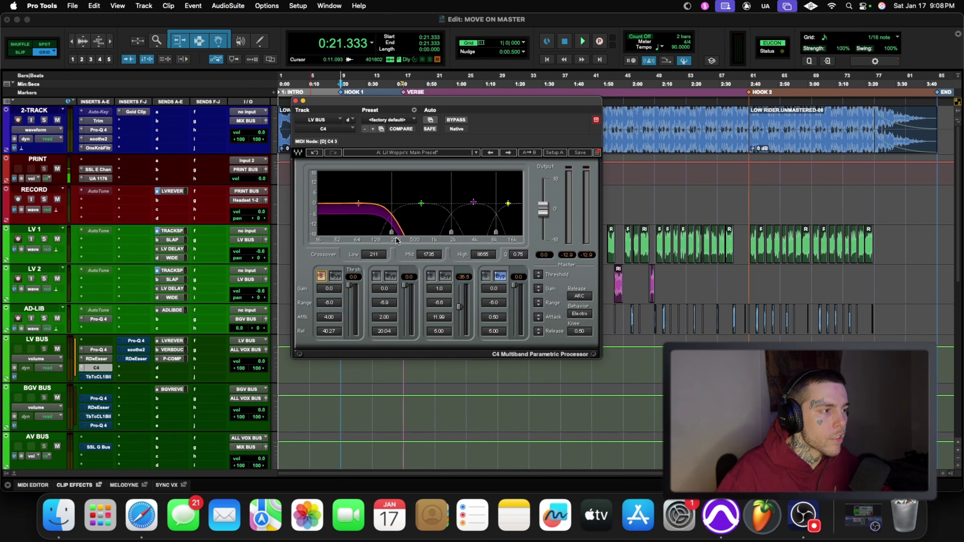
key(space)
drag(393, 233, 387, 232)
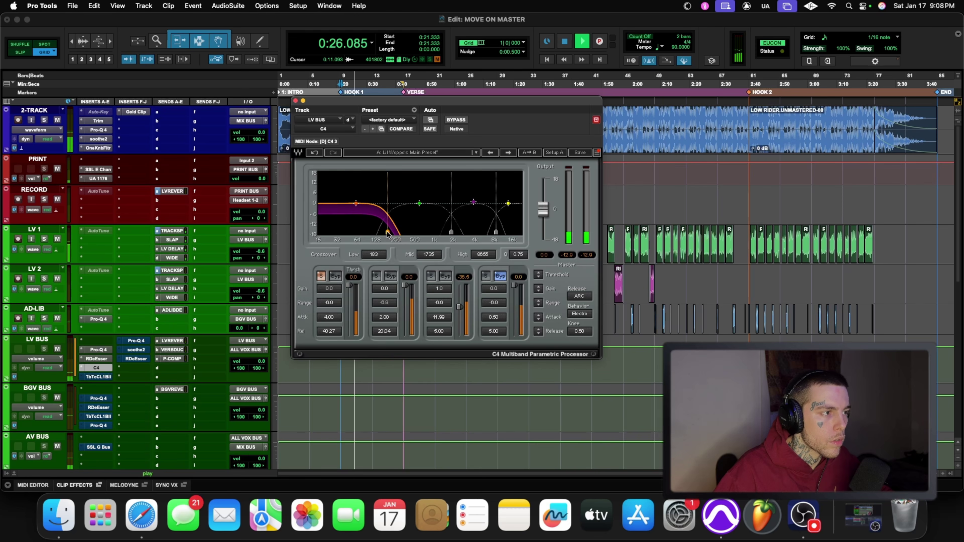
key(space)
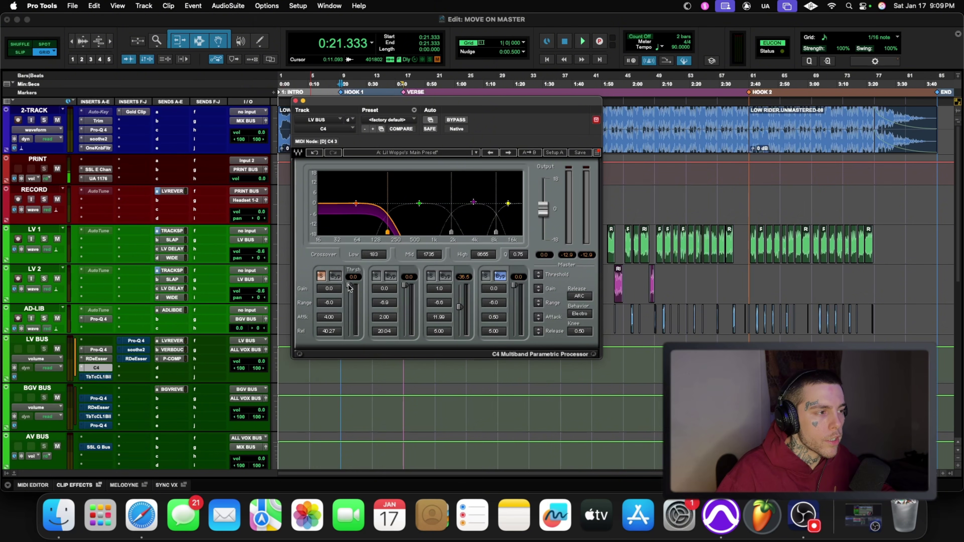
Lower the lowest band's threshold to -70.4 while Hook 1 plays
key(space)
key(space)
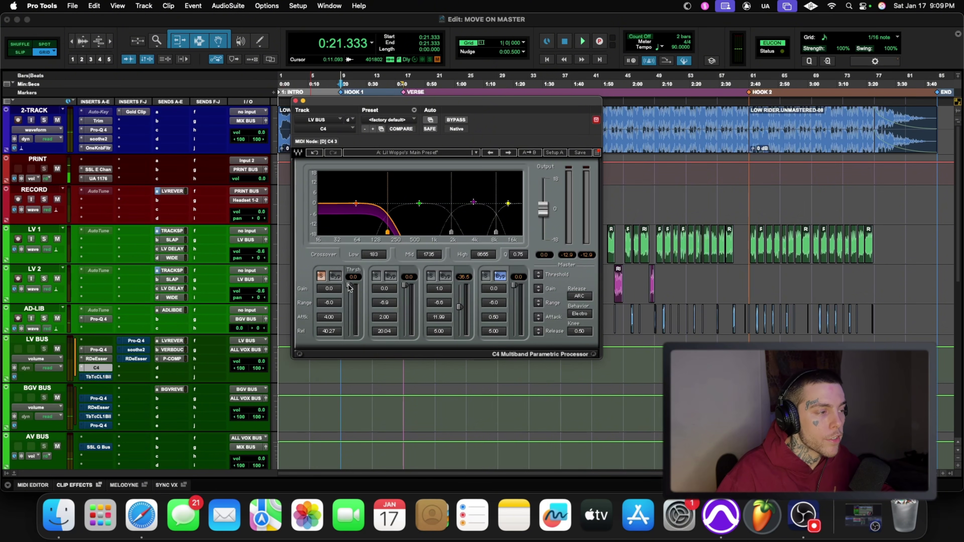
key(space)
drag(350, 287, 349, 328)
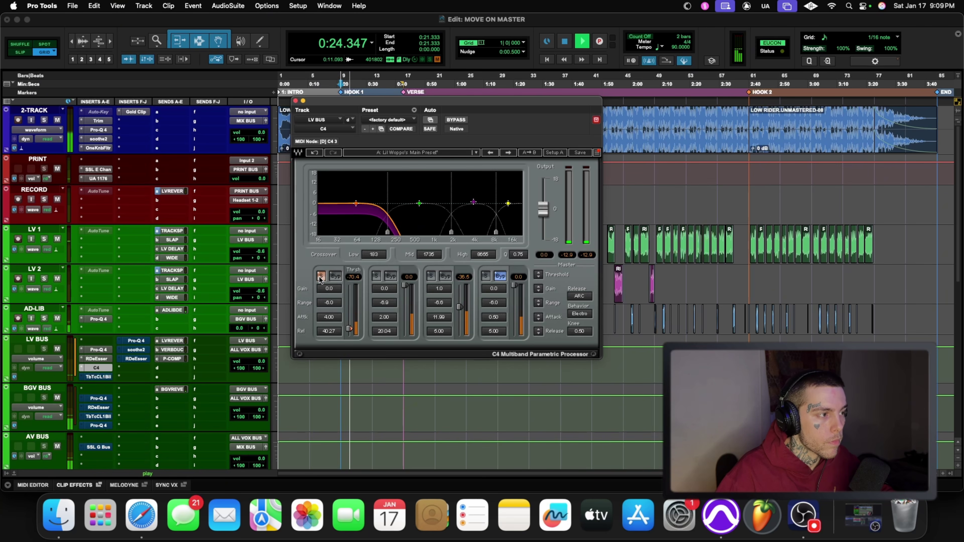
Raise the lowest band's gain to 2.2, matching its level against the bypassed band while Hook 1 plays
click(335, 277)
drag(333, 290, 334, 285)
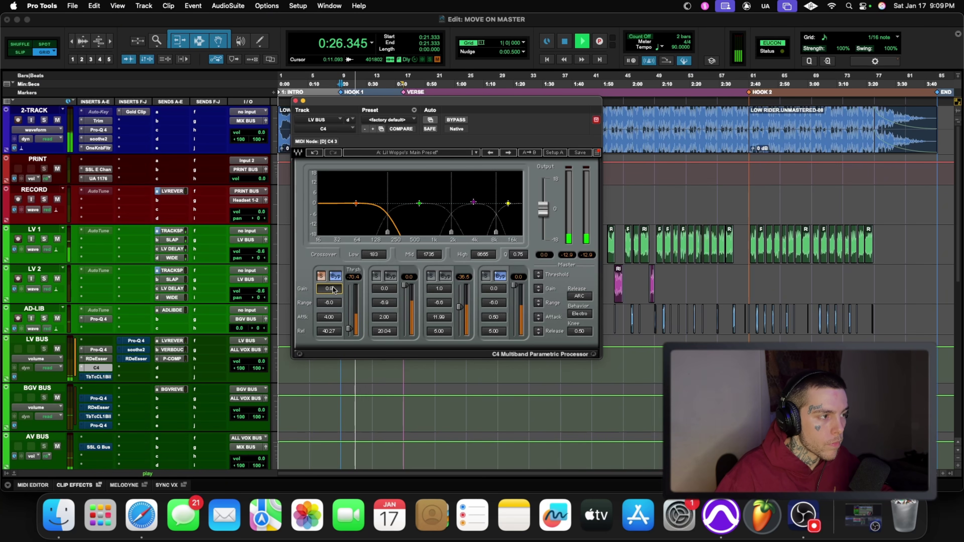
click(335, 276)
key(space)
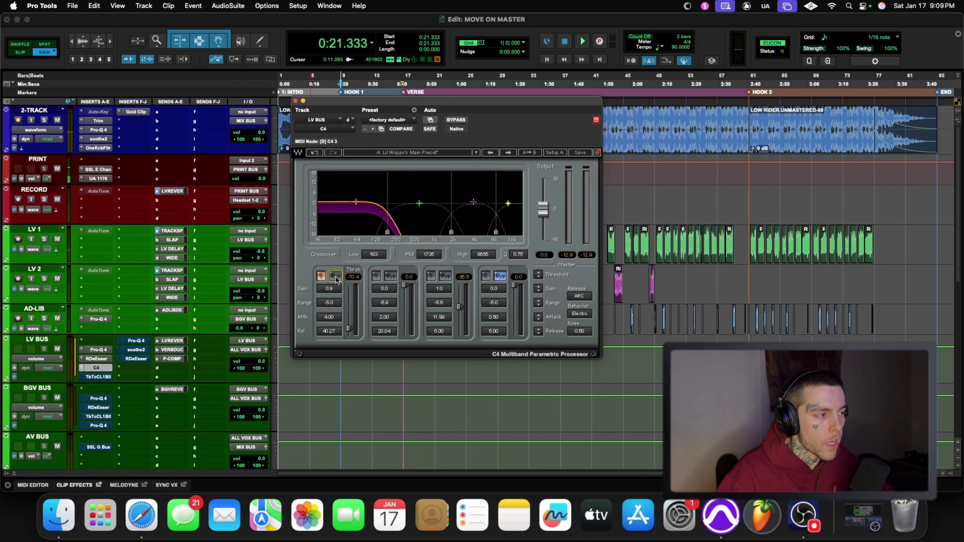
key(space)
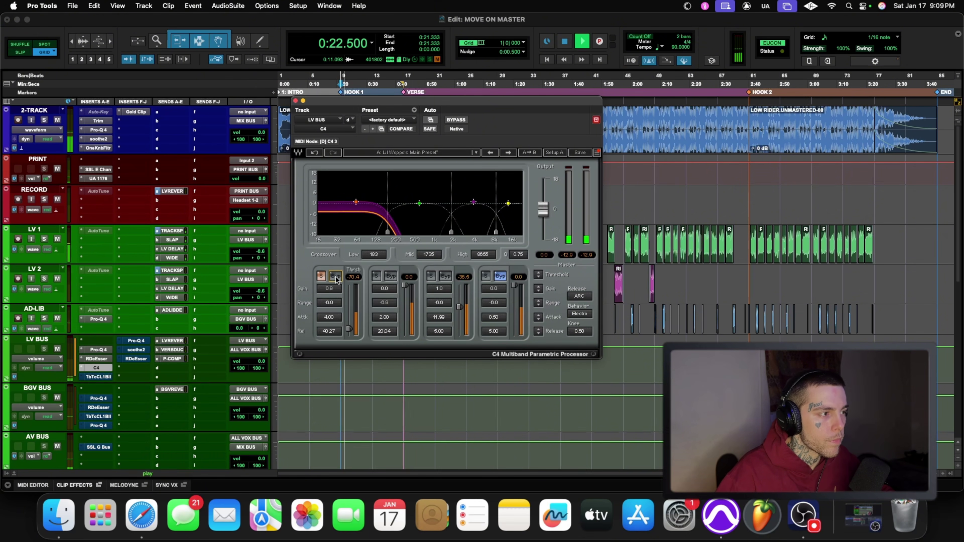
click(335, 277)
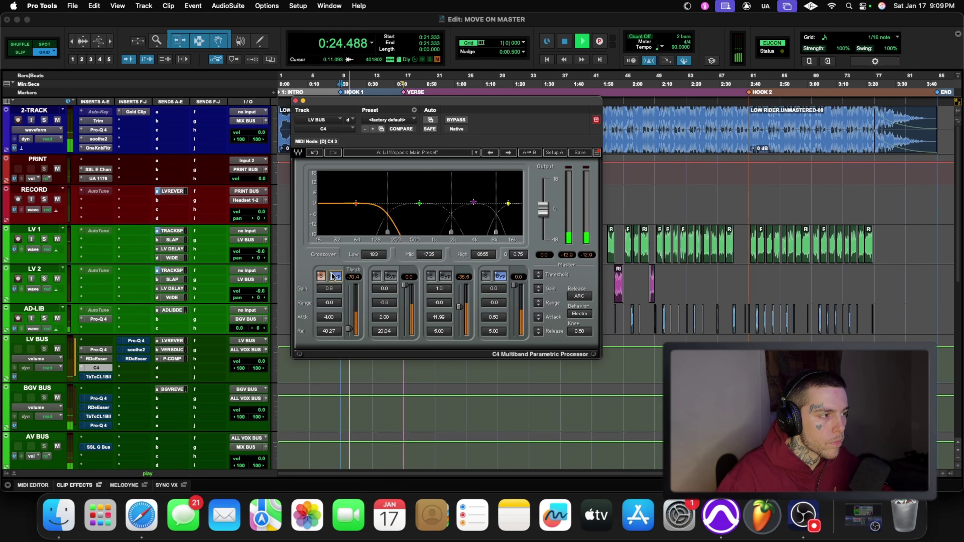
click(336, 277)
scroll(330, 289, up, 2)
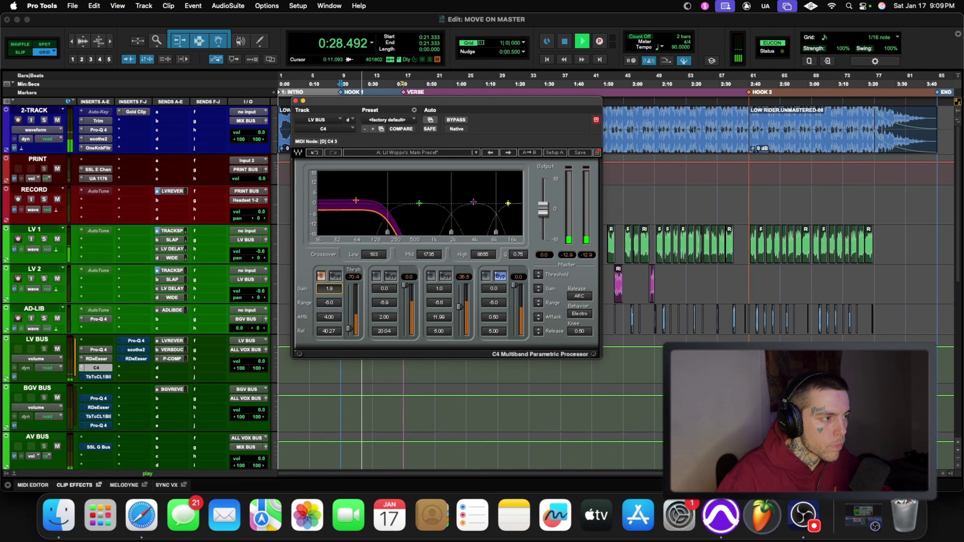
click(334, 278)
click(333, 277)
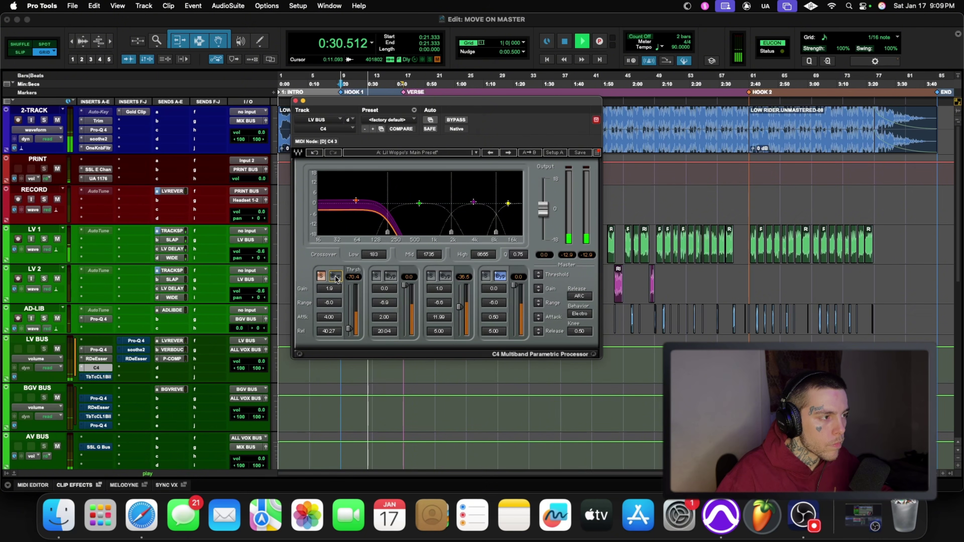
scroll(328, 289, up, 3)
click(336, 276)
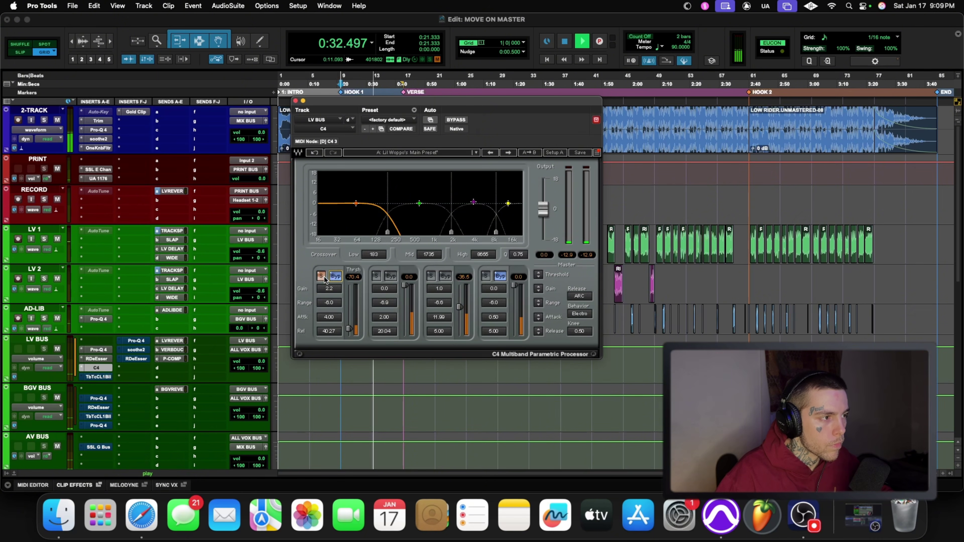
Re-enable and unsolo the lowest band, and replay Hook 1 through the full C4
click(336, 277)
click(320, 276)
key(space)
key(space)
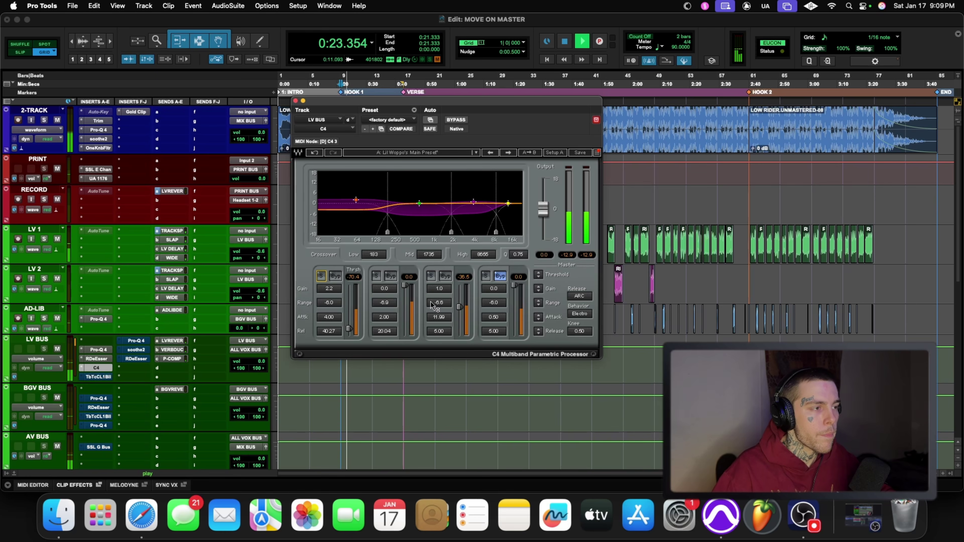
key(space)
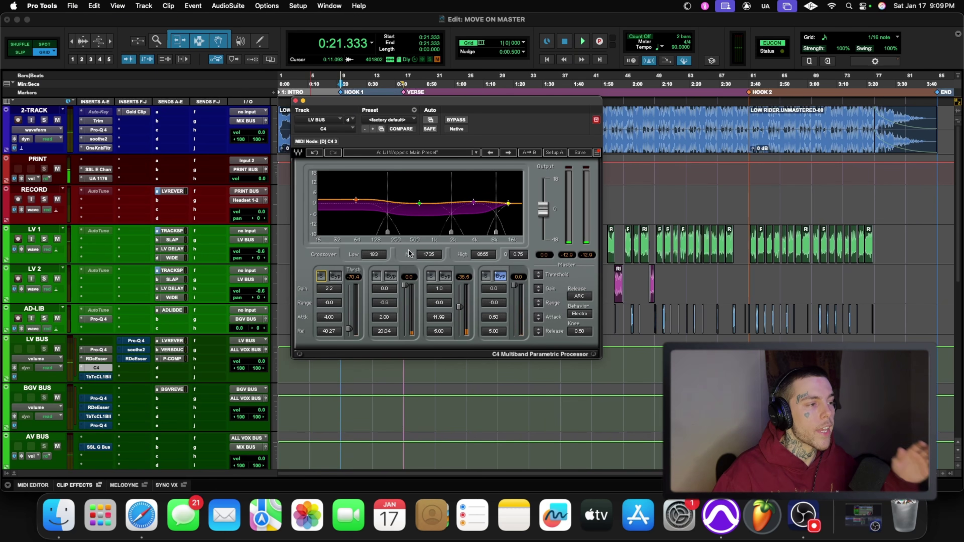
Solo the C4's second band and lower its threshold to -24.3 while playing Hook 1
click(376, 276)
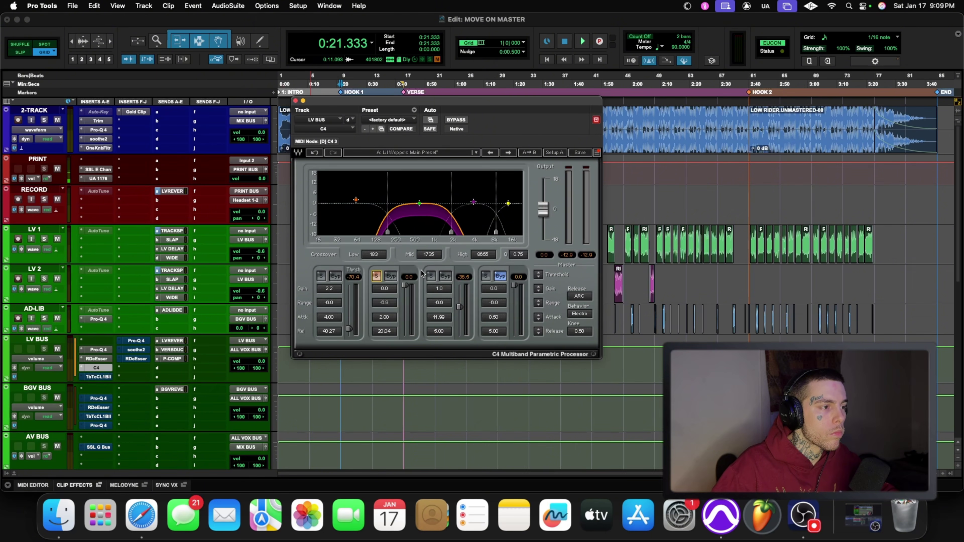
key(space)
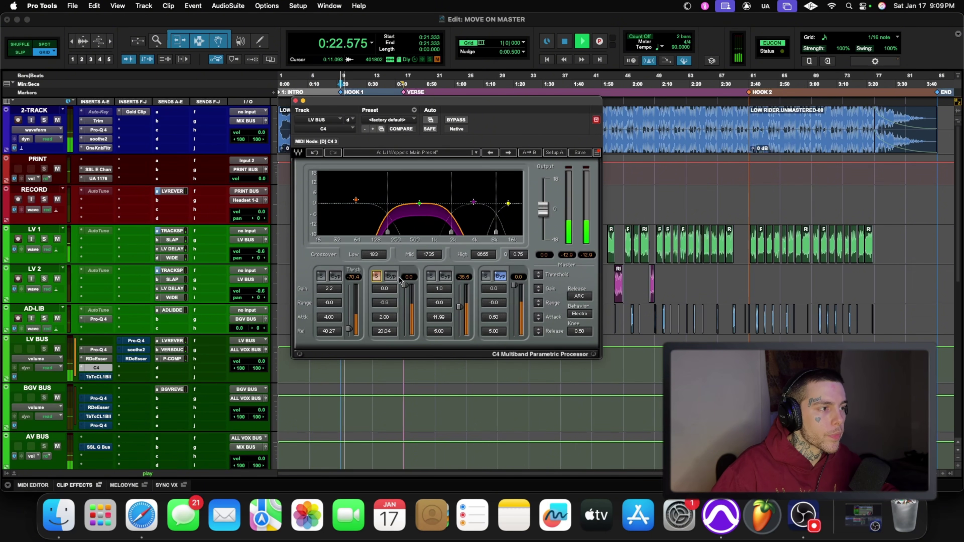
key(space)
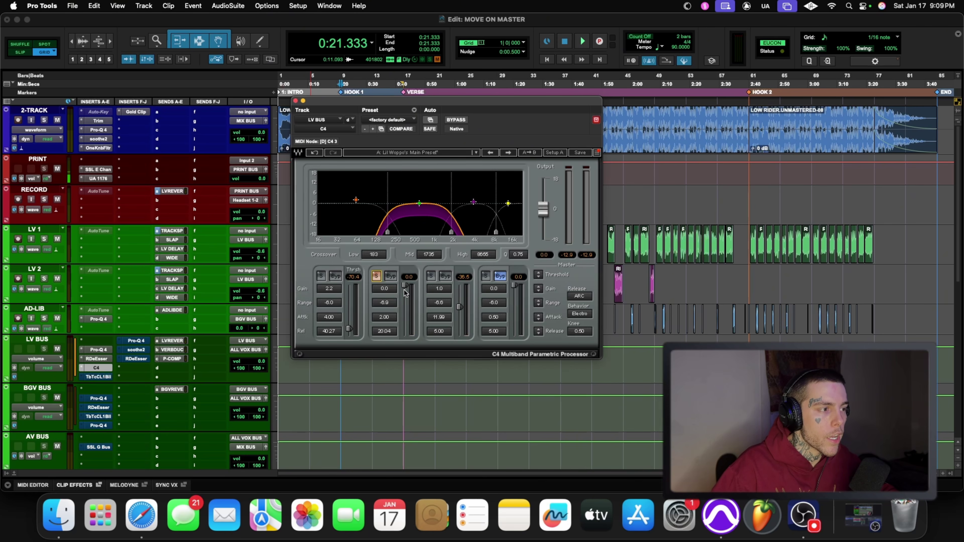
key(space)
drag(405, 287, 405, 298)
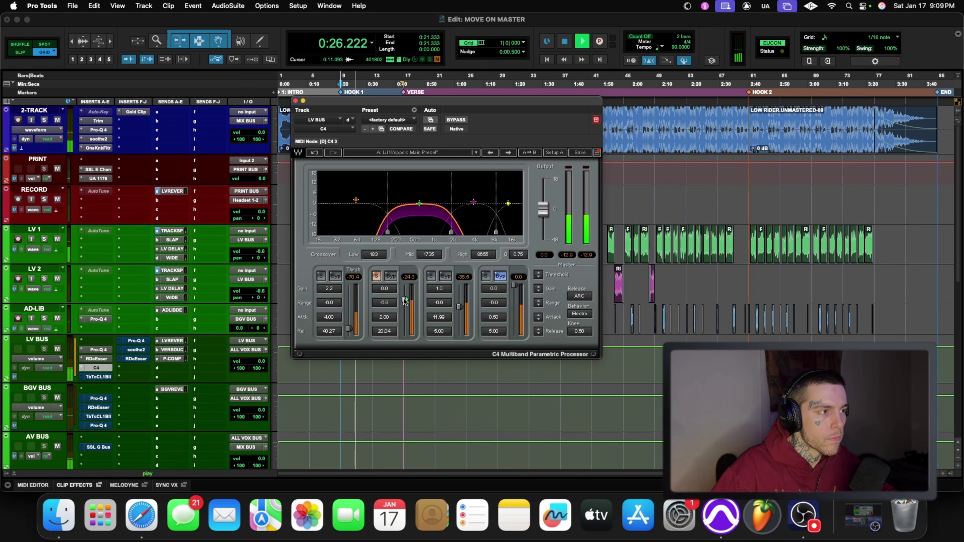
key(space)
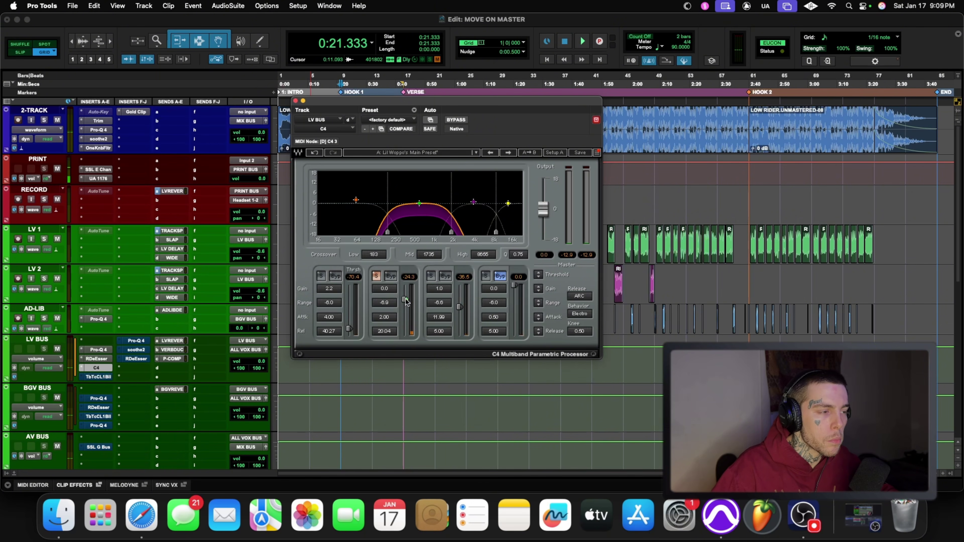
Set the second band's gain to 1.0, comparing it with the band bypassed during playback, and unsolo the band
key(space)
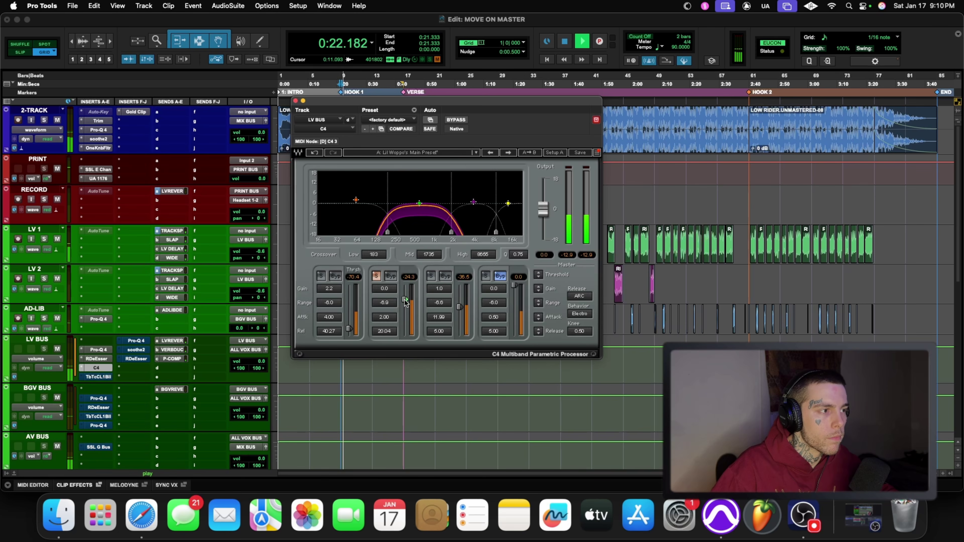
click(391, 276)
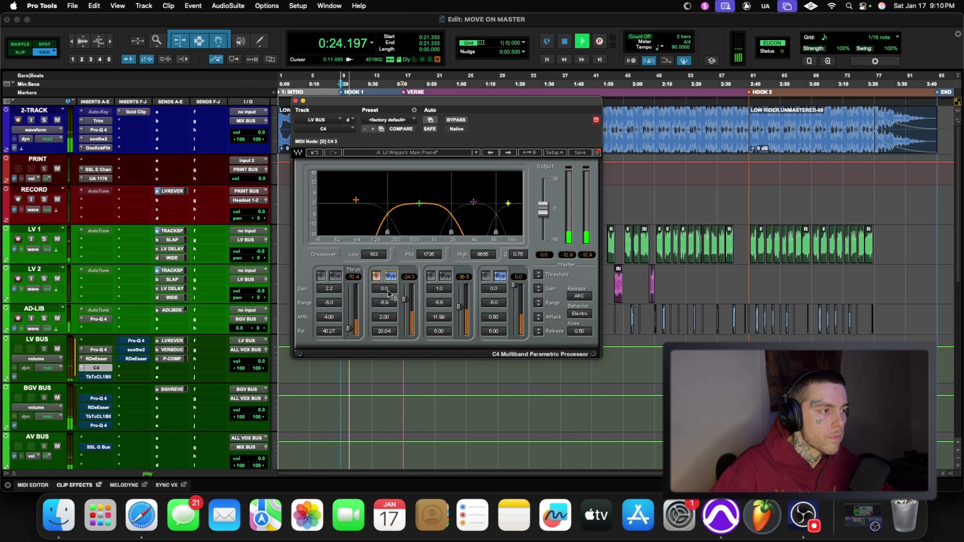
drag(384, 290, 384, 285)
click(391, 276)
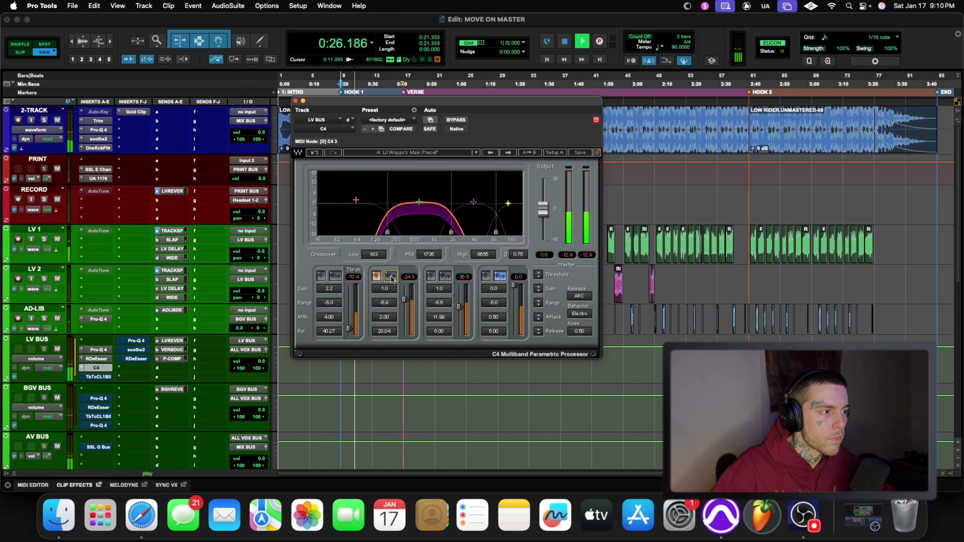
click(392, 277)
click(390, 276)
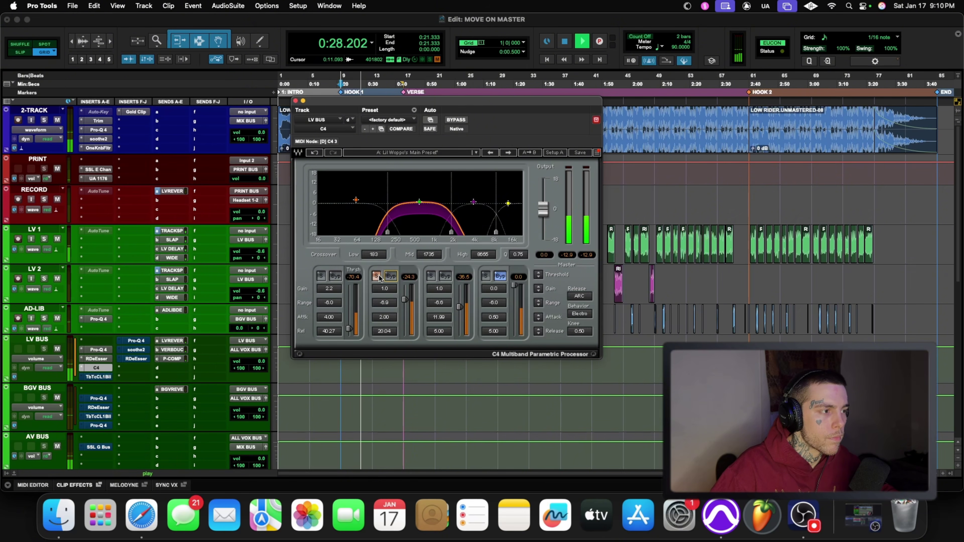
click(376, 277)
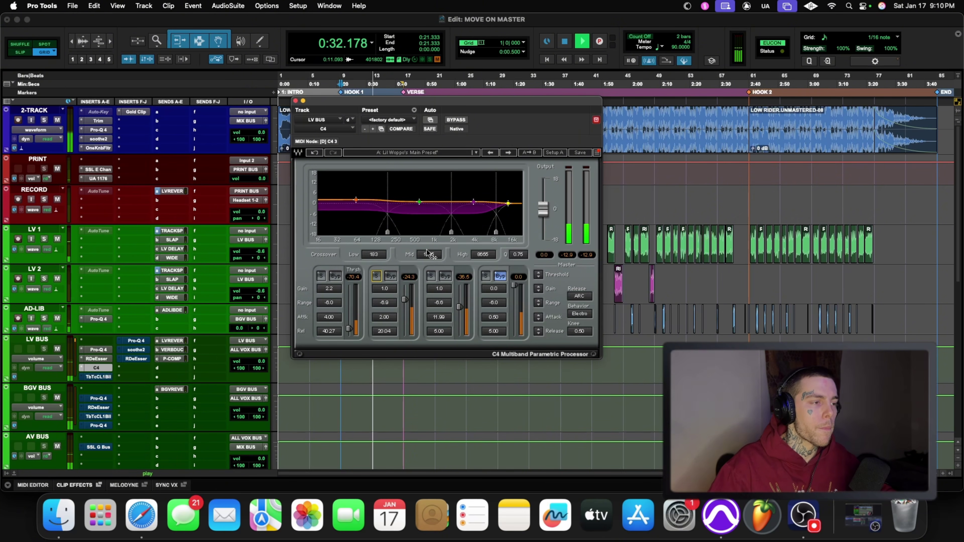
key(space)
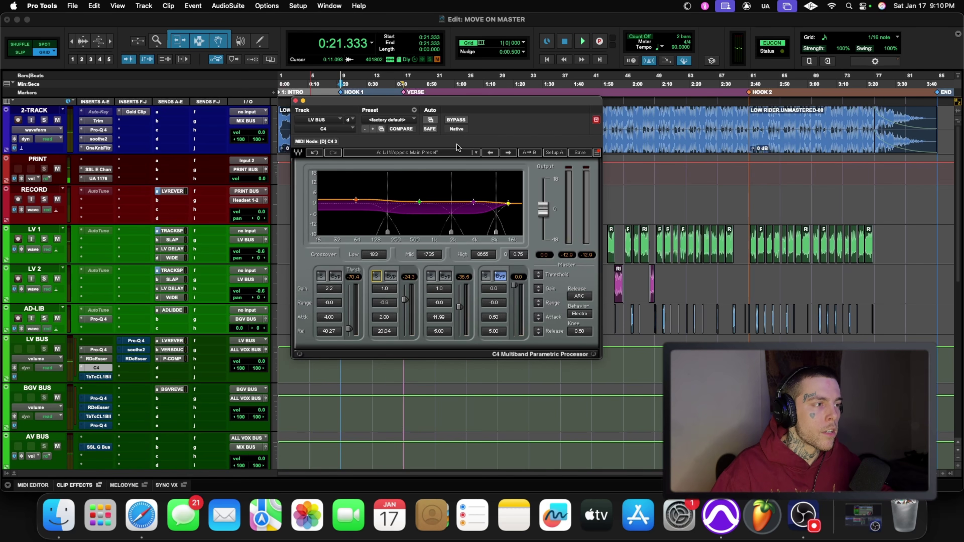
Compare Hook 1 with the LV BUS C4 bypassed and active, leave it active, and close the plug-in
click(456, 119)
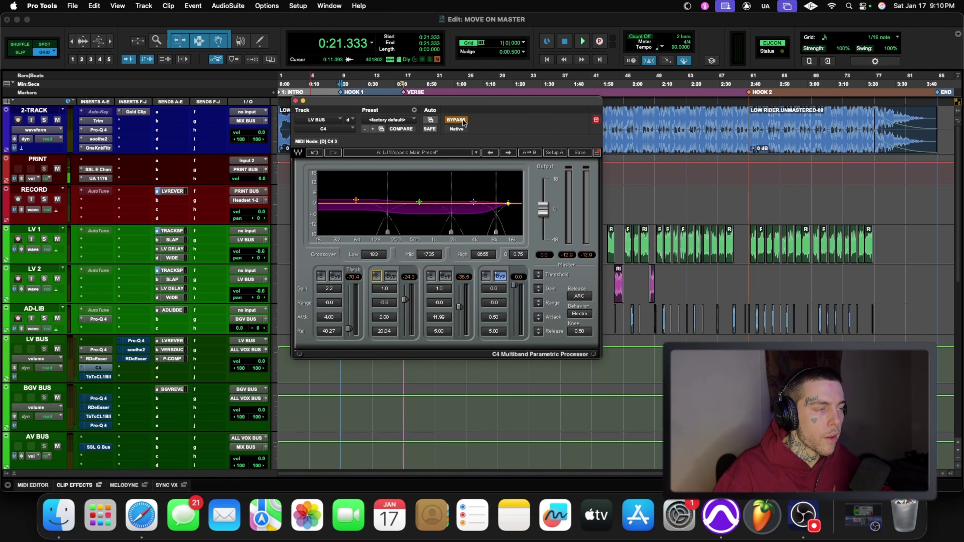
key(space)
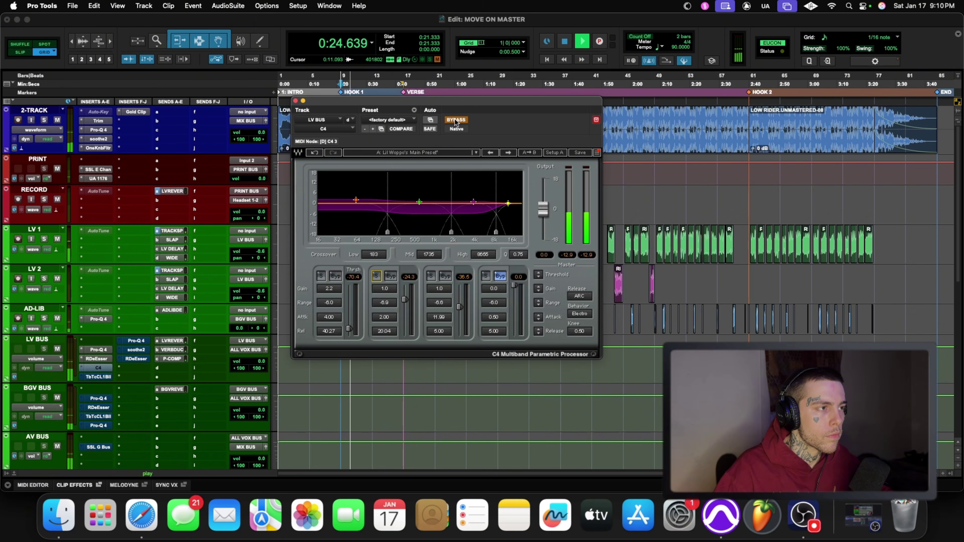
key(space)
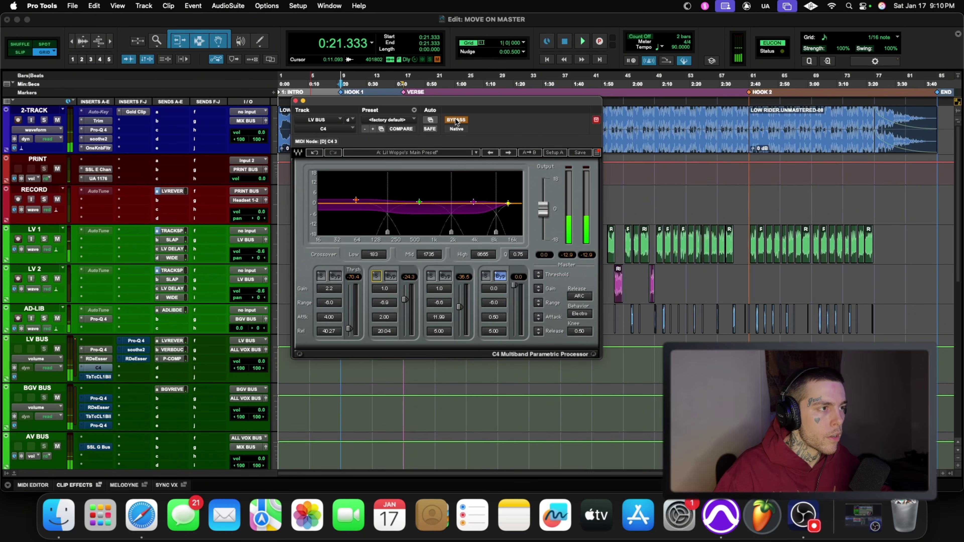
click(455, 120)
key(space)
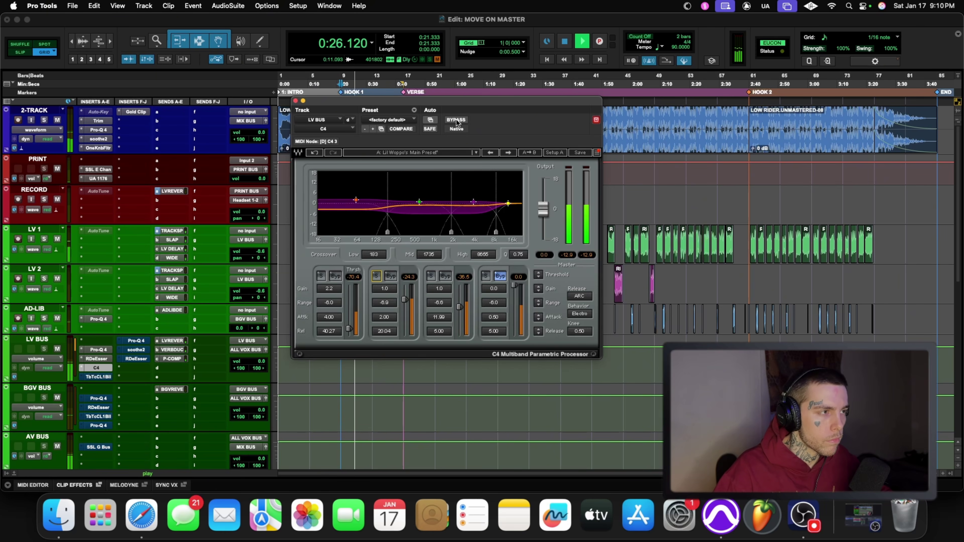
key(space)
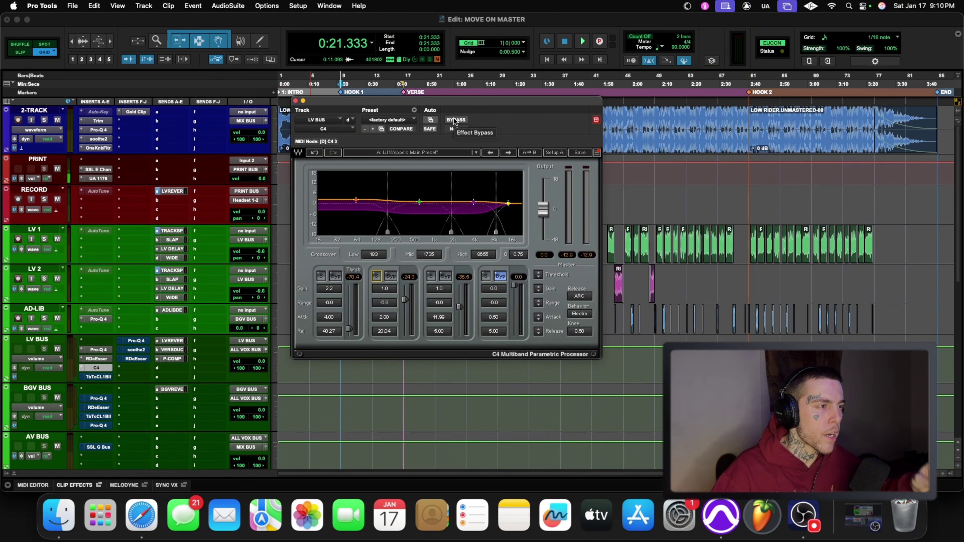
click(296, 101)
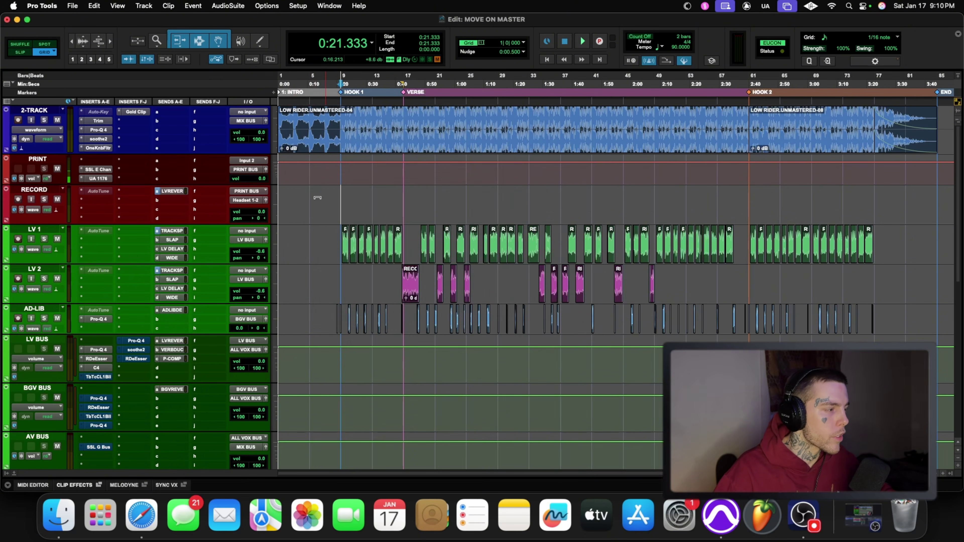
Replace the bypassed Tube-Tech CL 1B on the LV BUS with the UADx LA-2A Tube Compressor
right_click(106, 377)
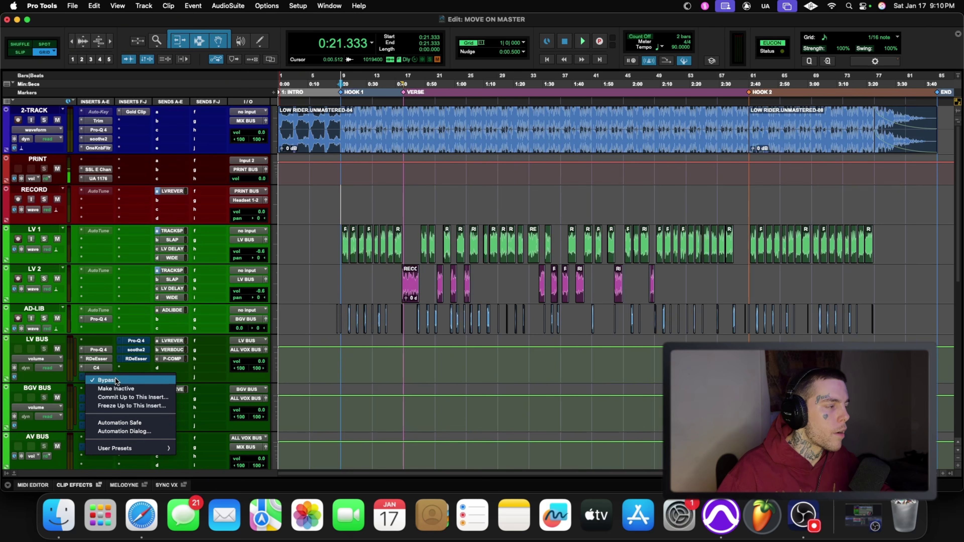
click(359, 329)
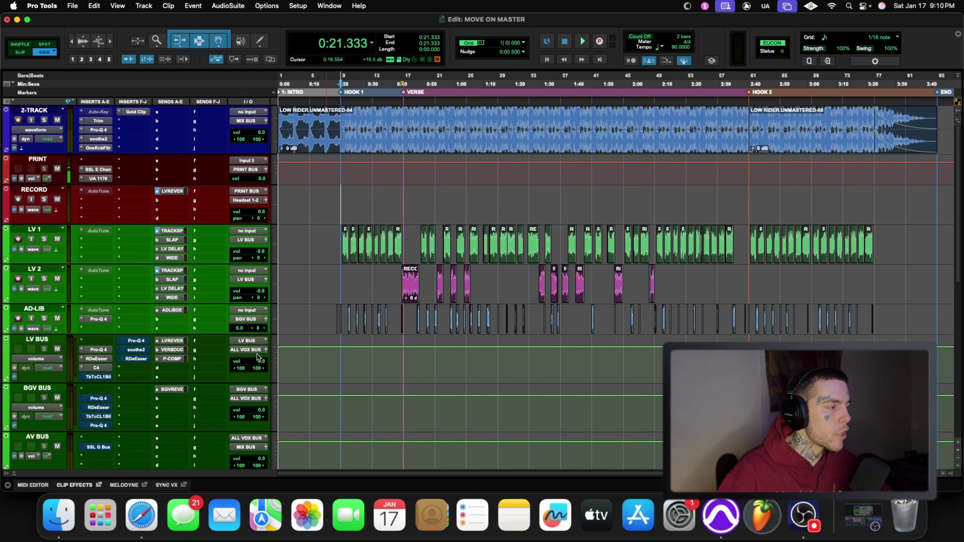
click(81, 380)
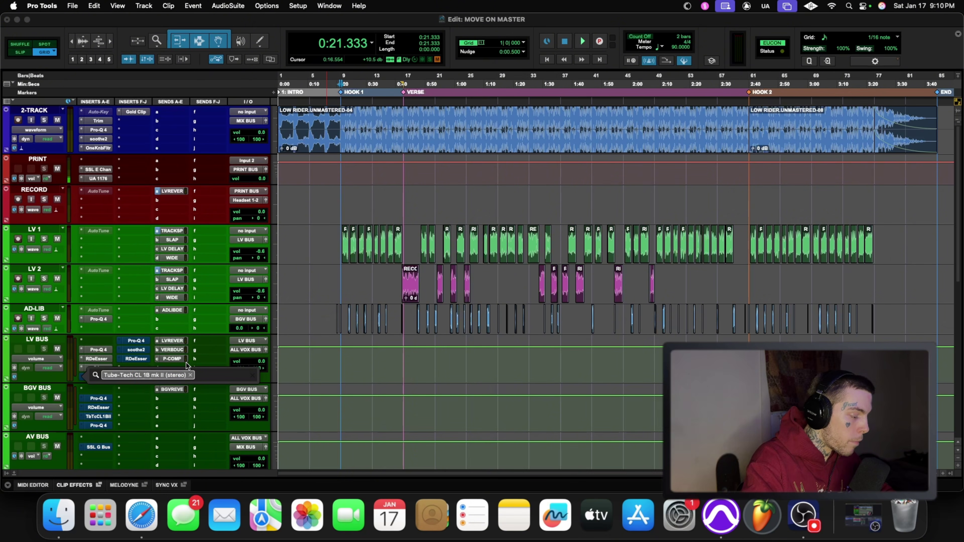
click(190, 374)
text(LA-)
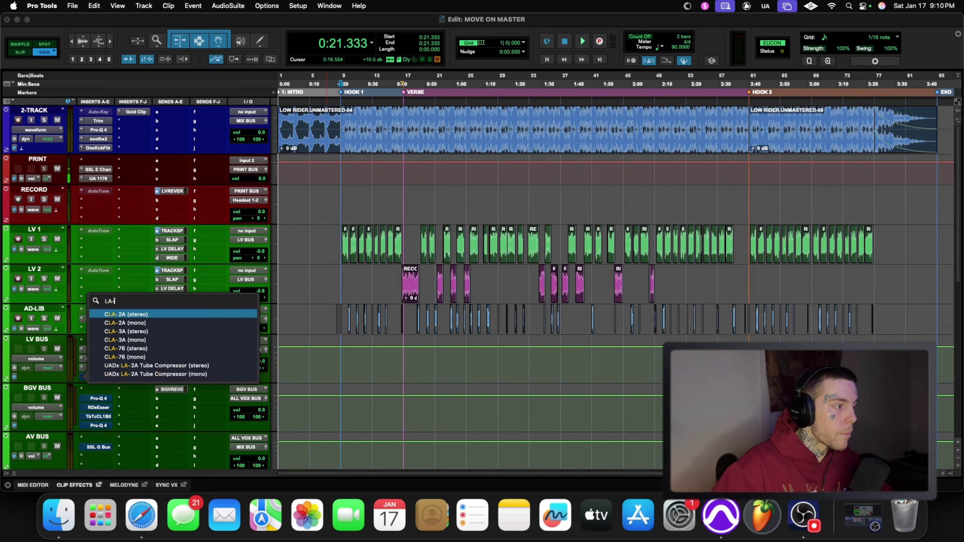
key(Escape)
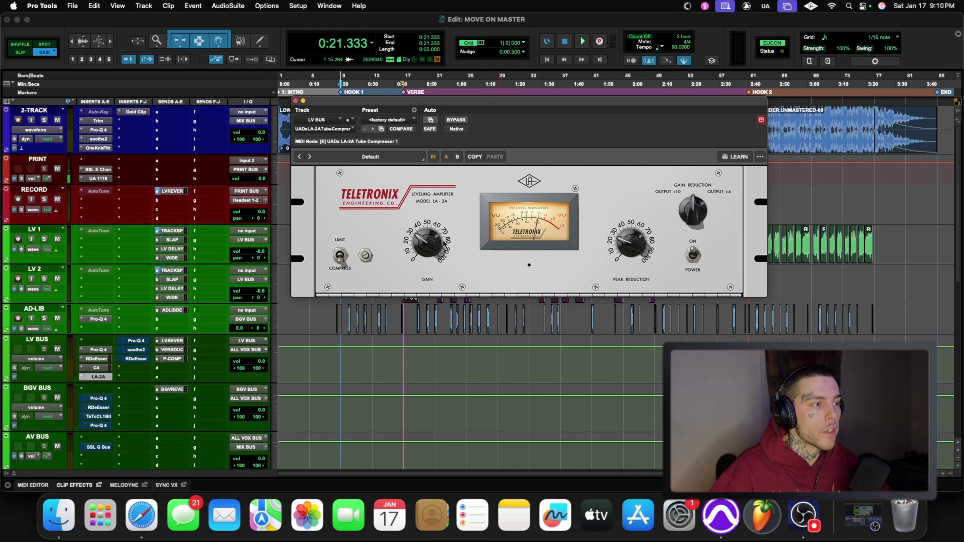
Adjust the LA-2A's gain and raise its peak reduction while playing Hook 1
drag(445, 243, 444, 253)
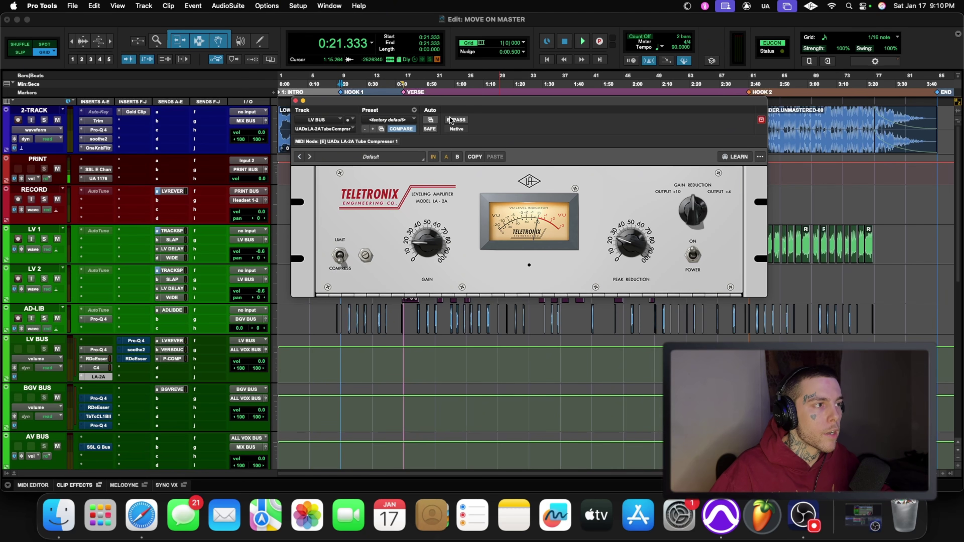
drag(459, 104, 431, 151)
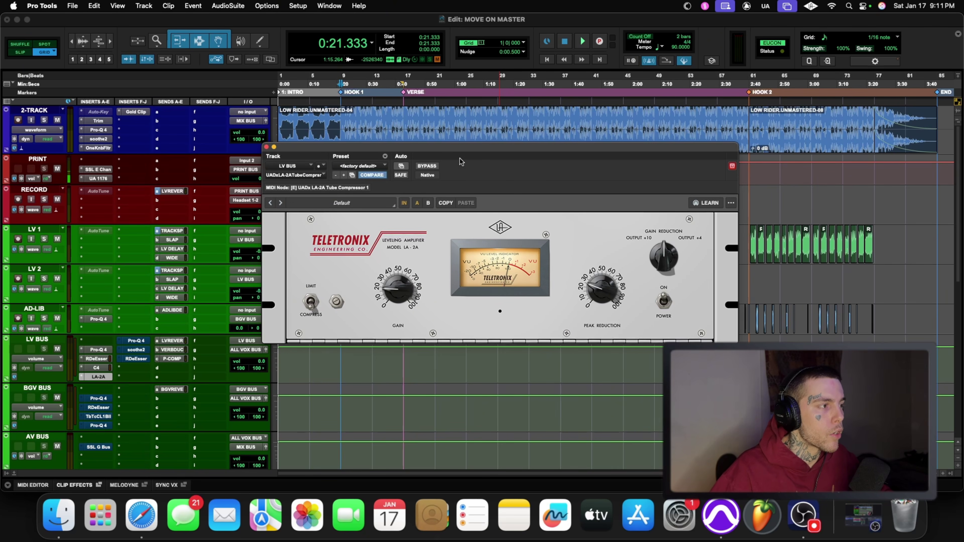
key(space)
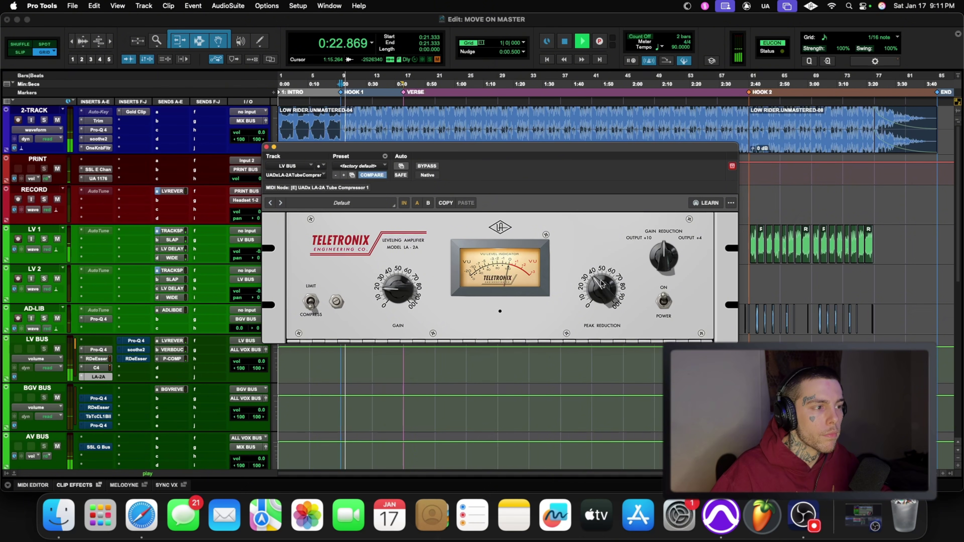
mouse_move(601, 280)
mouse_down()
mouse_move(603, 271)
mouse_move(603, 284)
mouse_up()
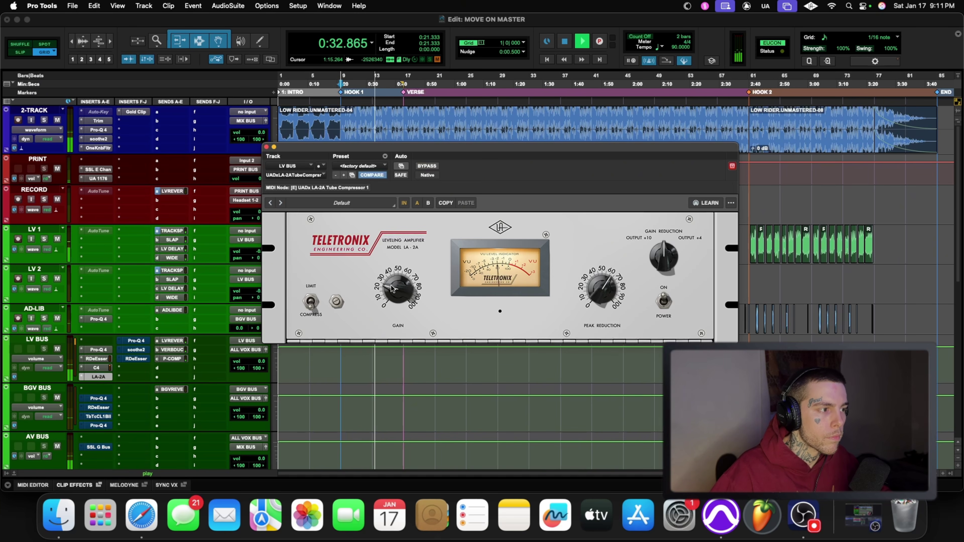
Match the LA-2A's level against its bypassed signal during playback, leaving the compressor active
click(426, 168)
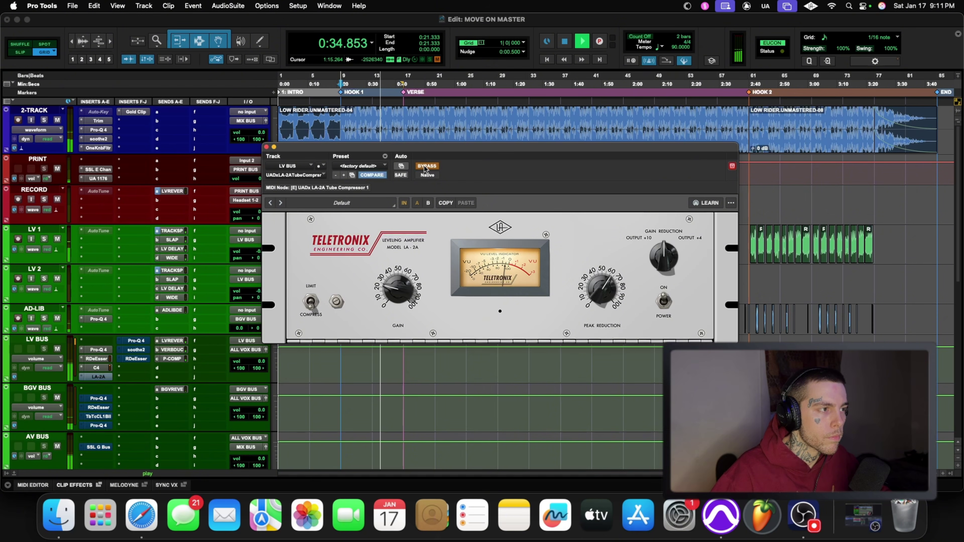
click(425, 167)
click(425, 167)
click(425, 167)
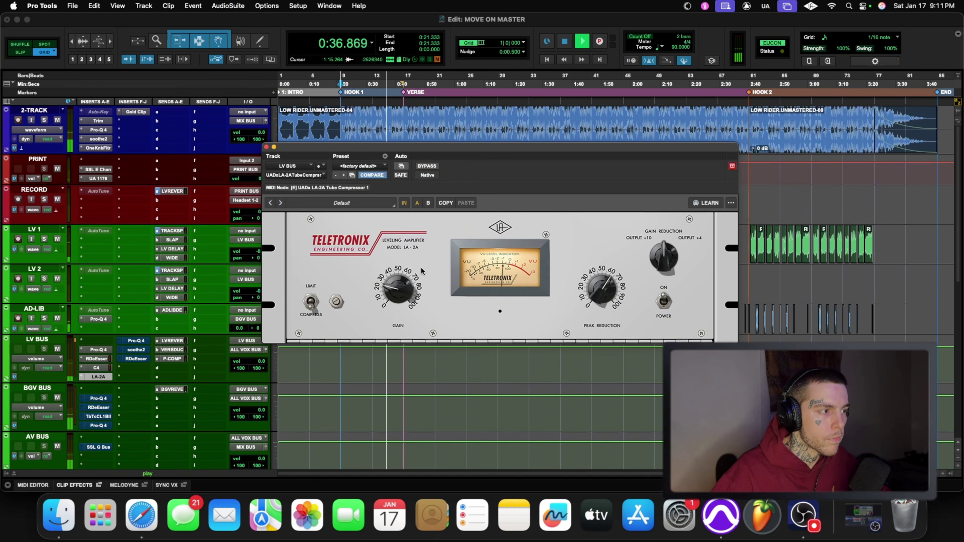
click(431, 170)
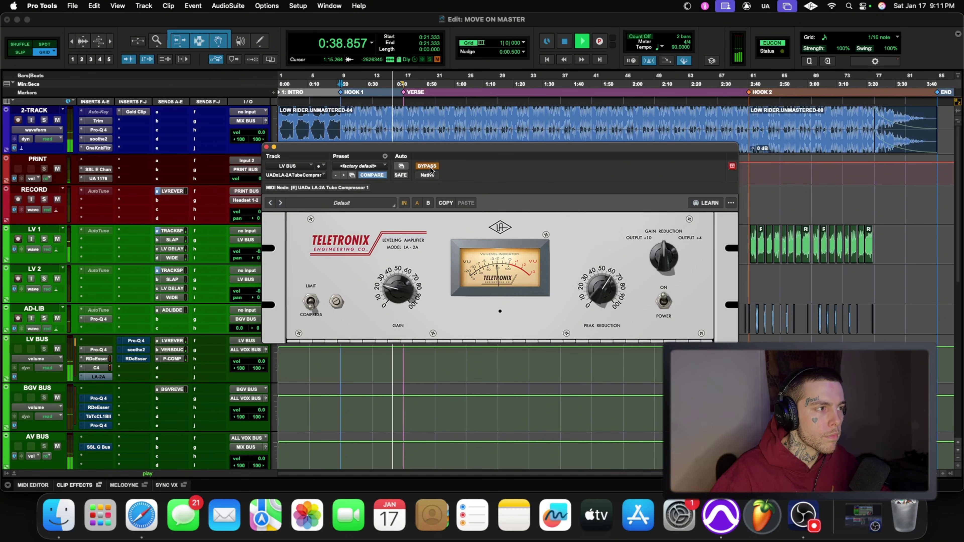
click(431, 170)
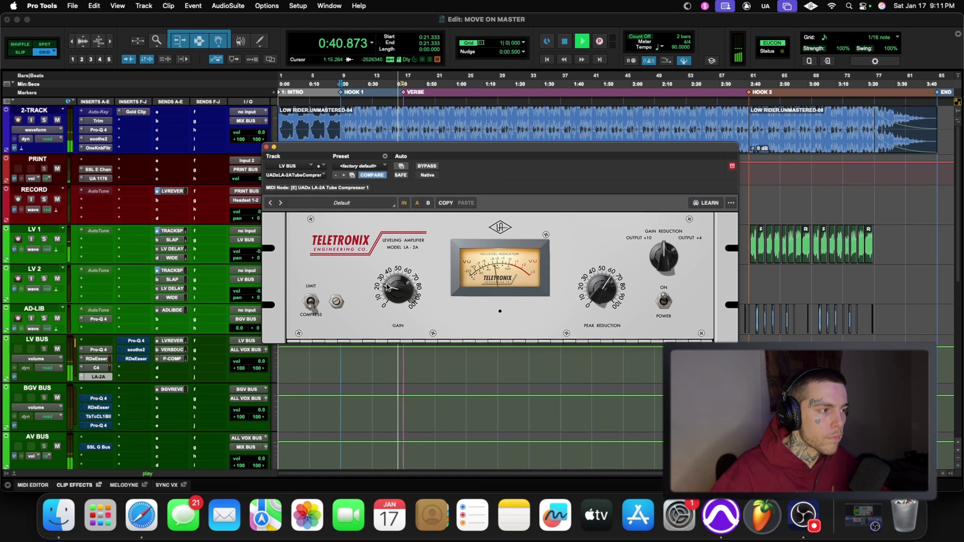
click(430, 169)
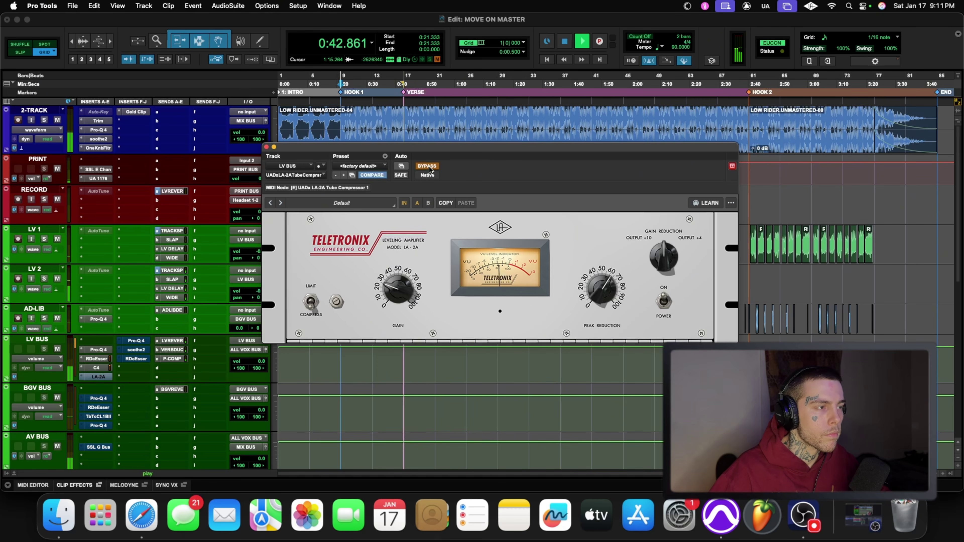
click(430, 169)
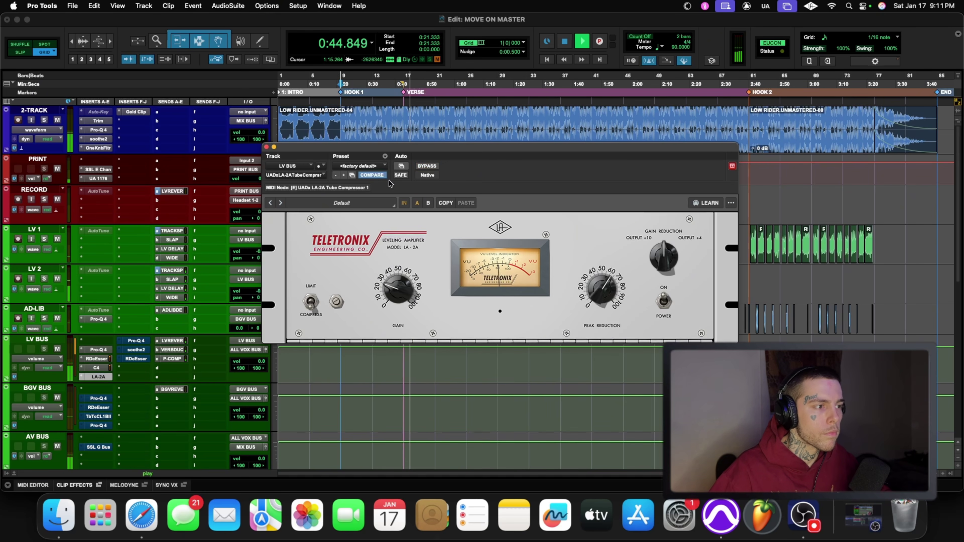
key(space)
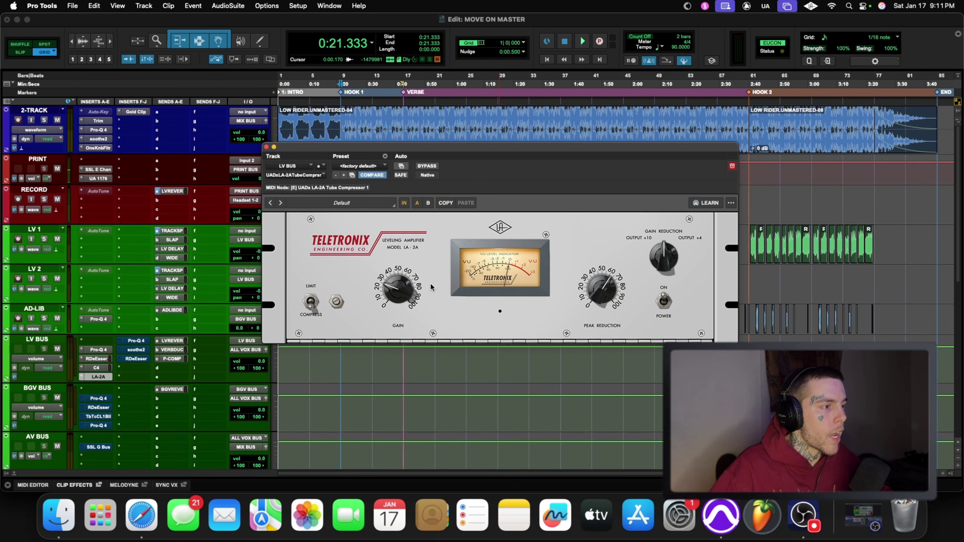
click(427, 166)
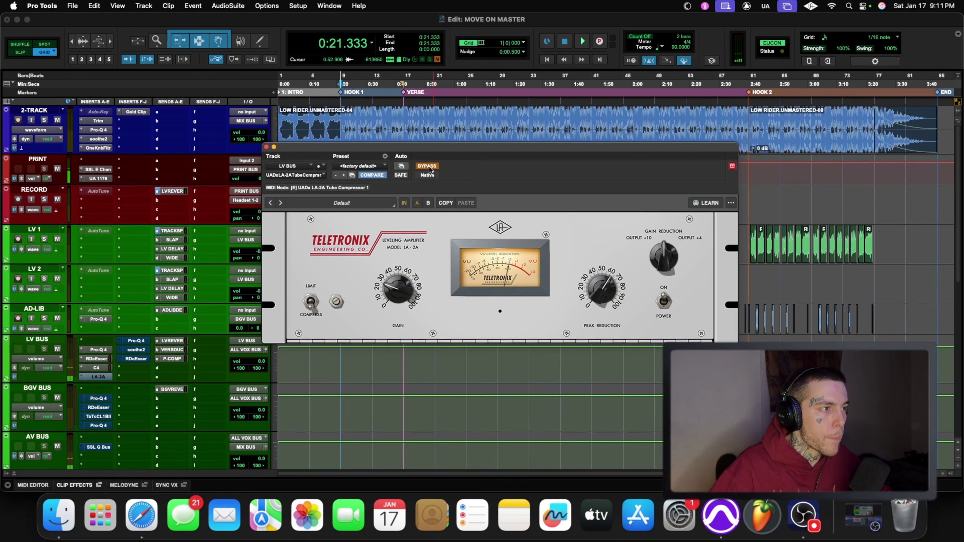
click(427, 166)
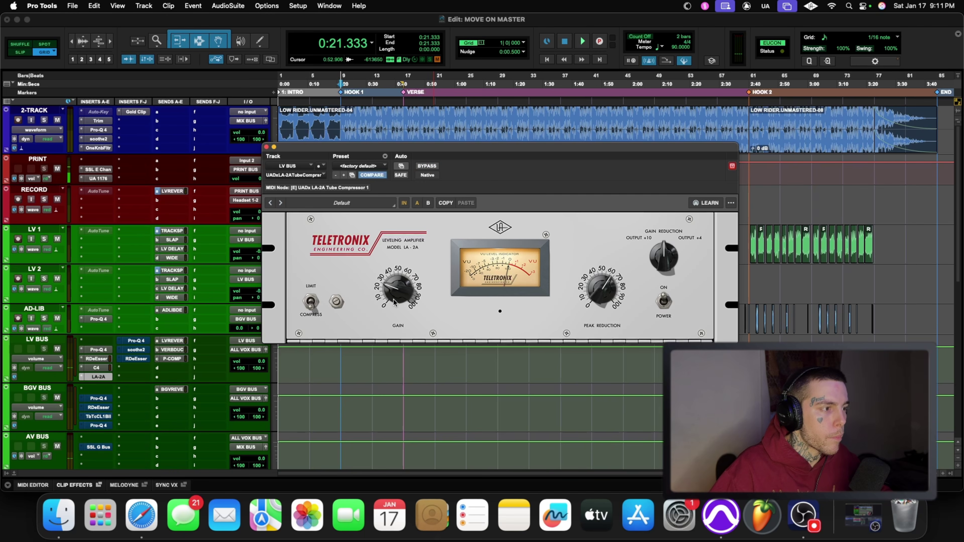
Enable the Pro-Q 4 in the LV BUS's insert F and add a bell band at 1193.3 Hz while playing Hook 1
click(136, 340)
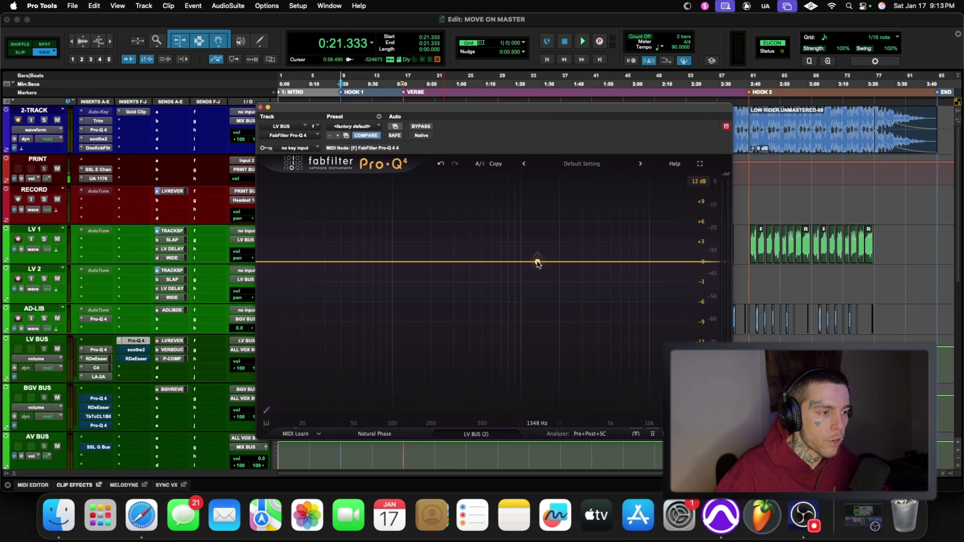
key(space)
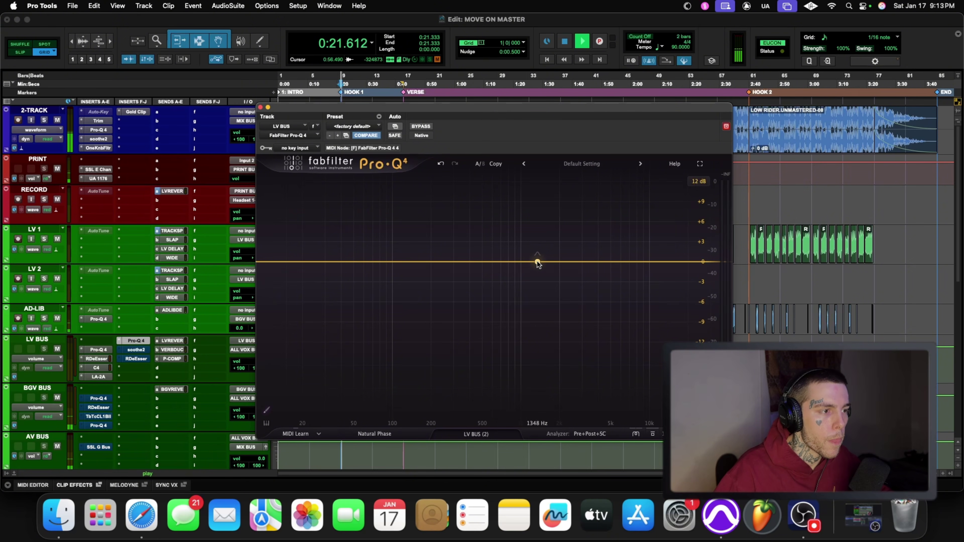
click(537, 263)
mouse_move(553, 232)
mouse_down()
mouse_move(573, 234)
mouse_move(550, 234)
mouse_up()
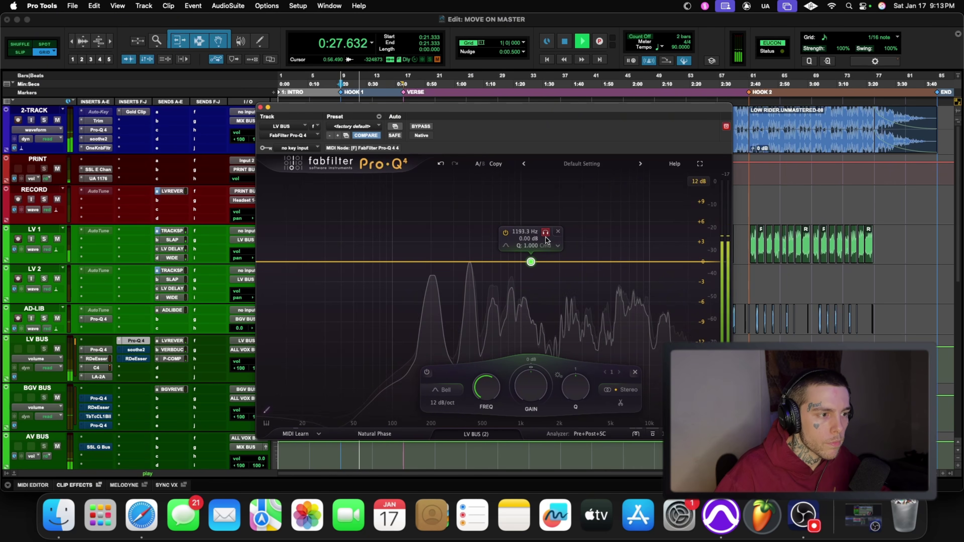
Set the bell band's Q to 1.869 and its gain to +2.58 dB, and stop playback
drag(578, 385, 531, 364)
mouse_move(542, 383)
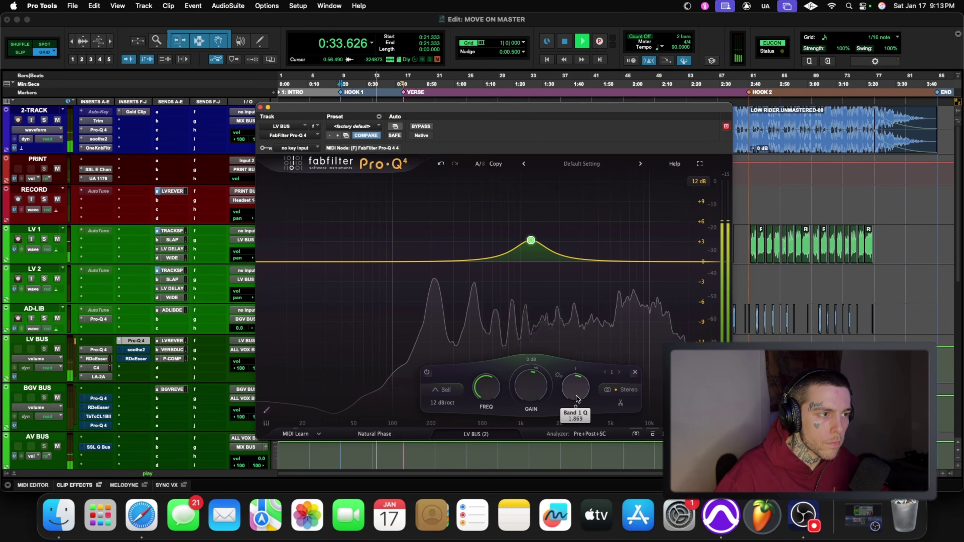
drag(542, 383, 530, 392)
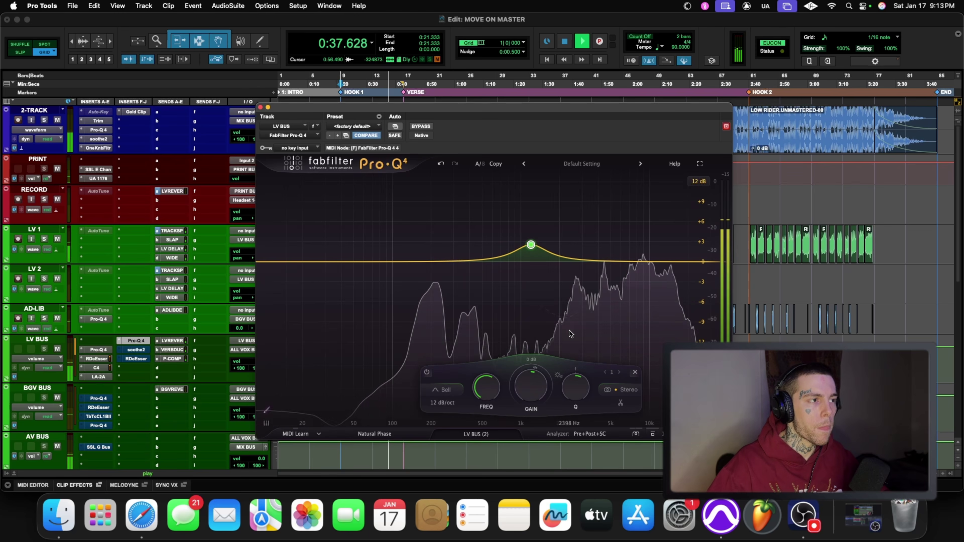
key(space)
mouse_move(498, 249)
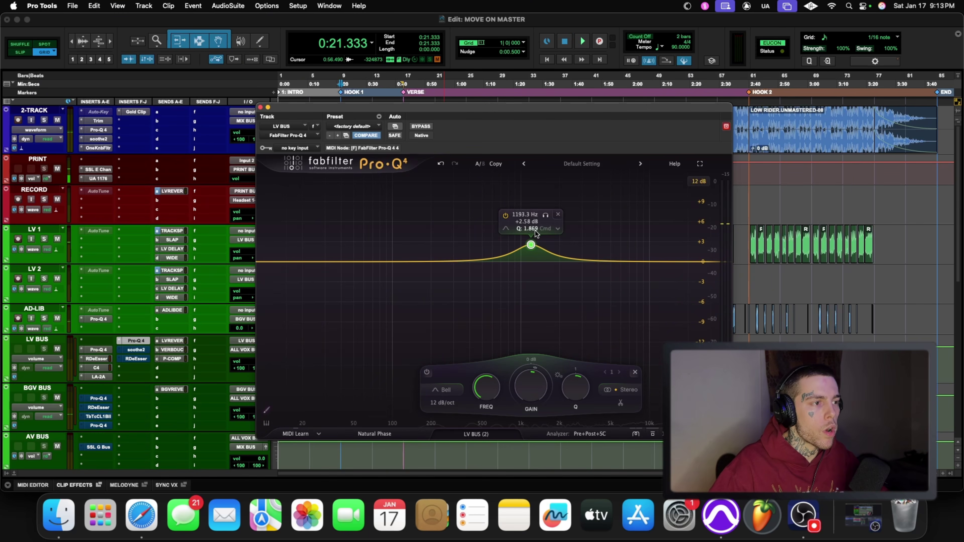
Compare Hook 1 with this Pro-Q 4 bypassed and active, leaving the EQ active
click(422, 127)
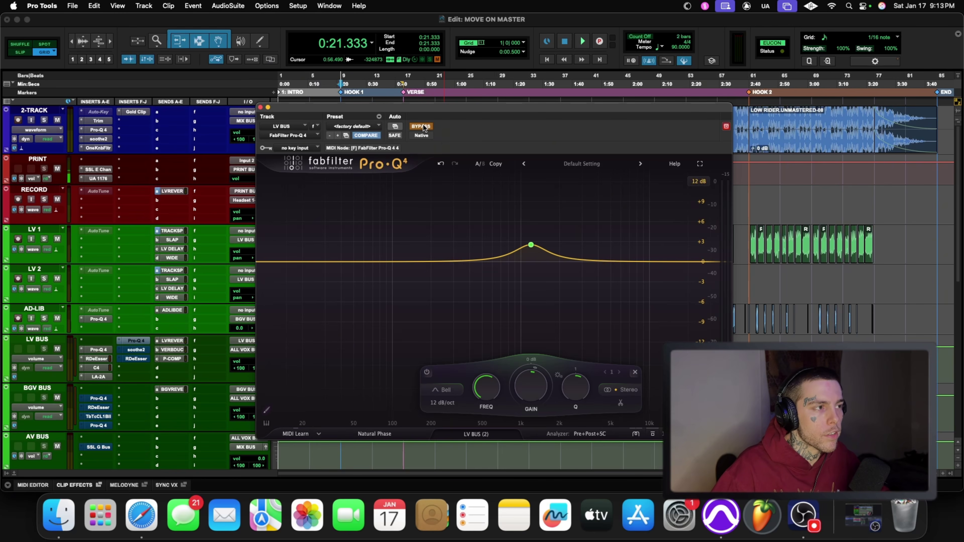
key(space)
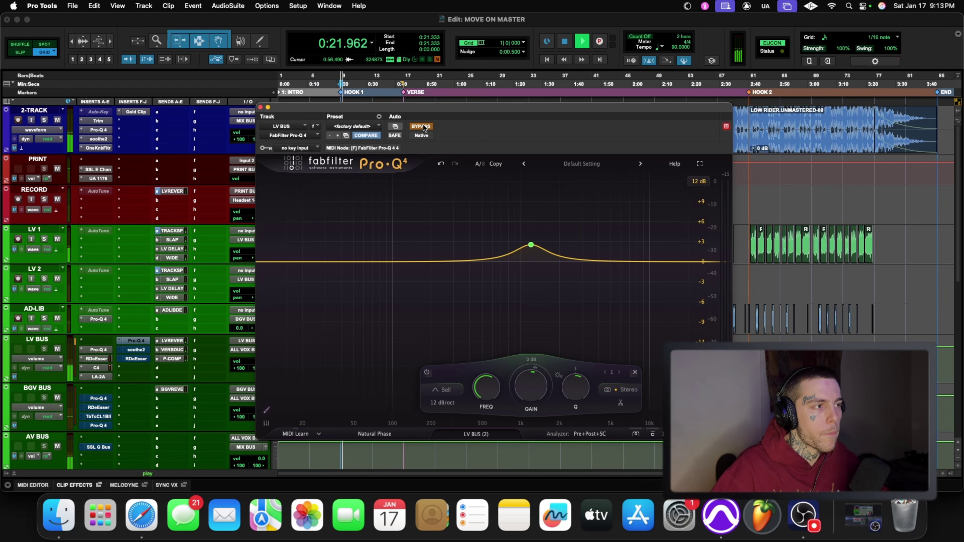
click(422, 126)
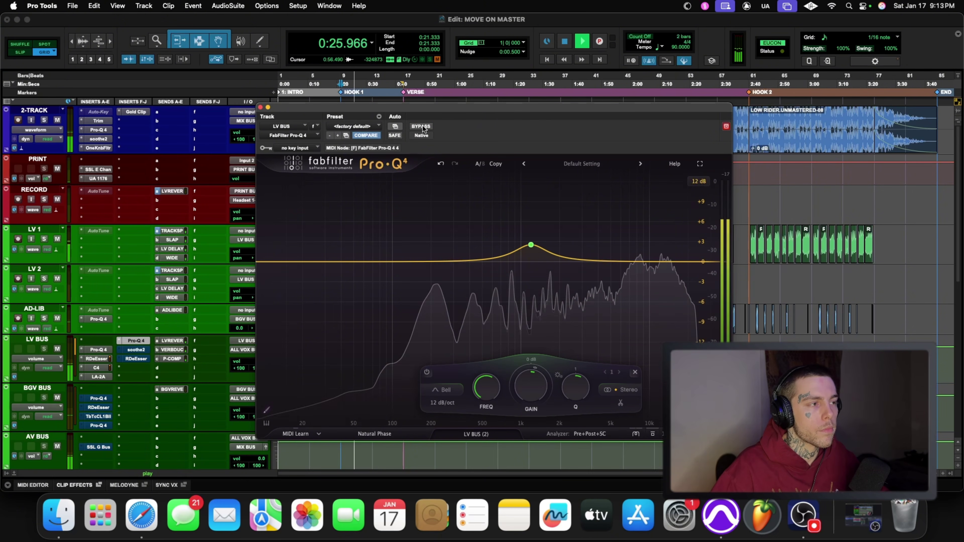
click(421, 127)
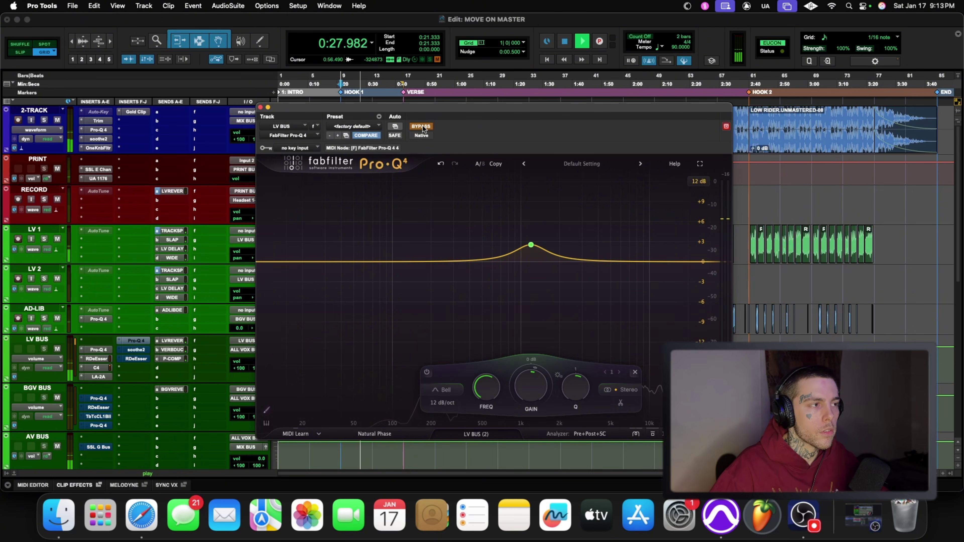
click(421, 127)
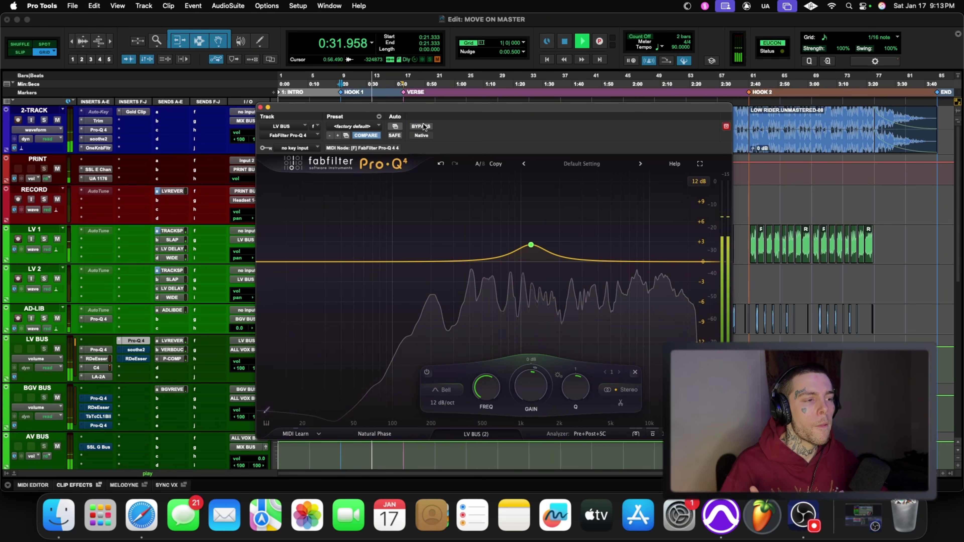
Add a high shelf at 12035 Hz with +2.47 dB of gain in this Pro-Q 4 and audition it in Hook 1
key(space)
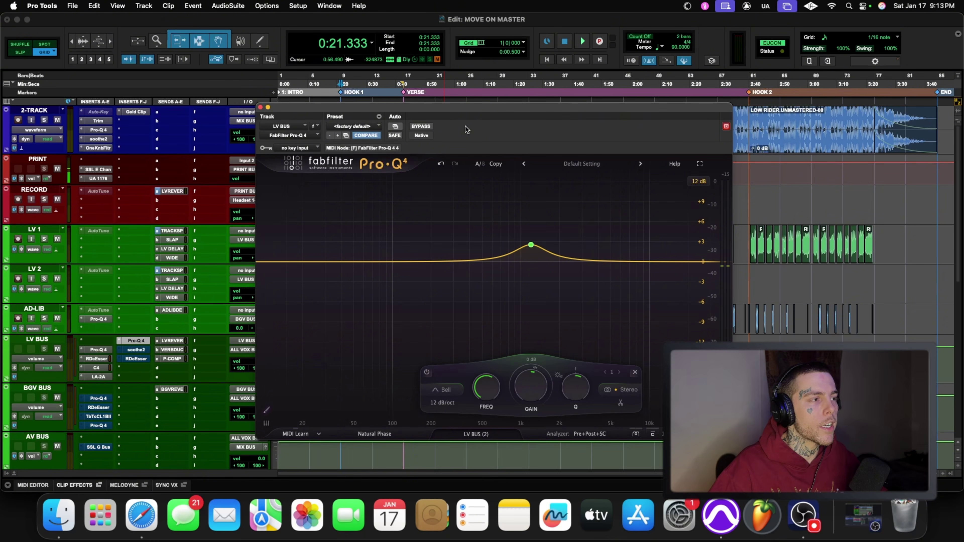
drag(544, 108, 527, 108)
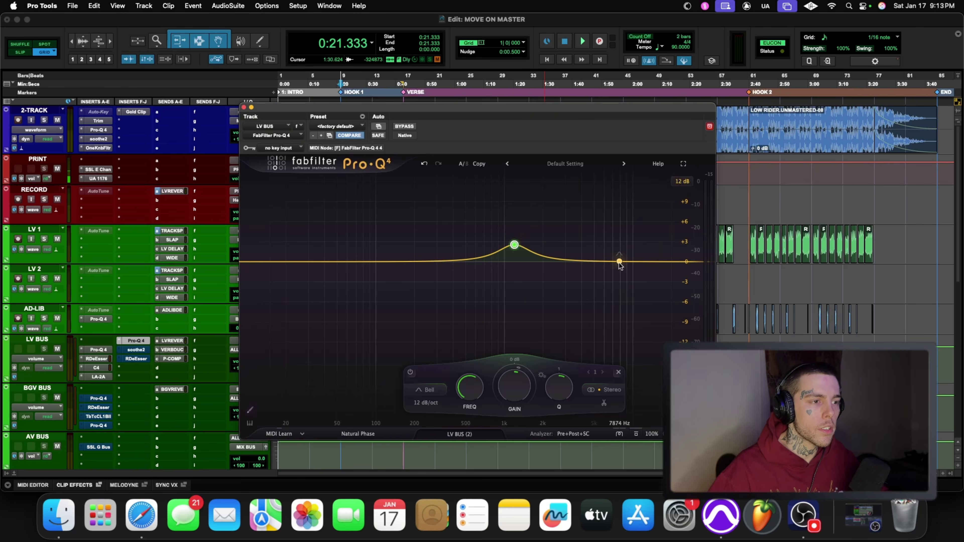
click(650, 262)
drag(649, 263, 645, 252)
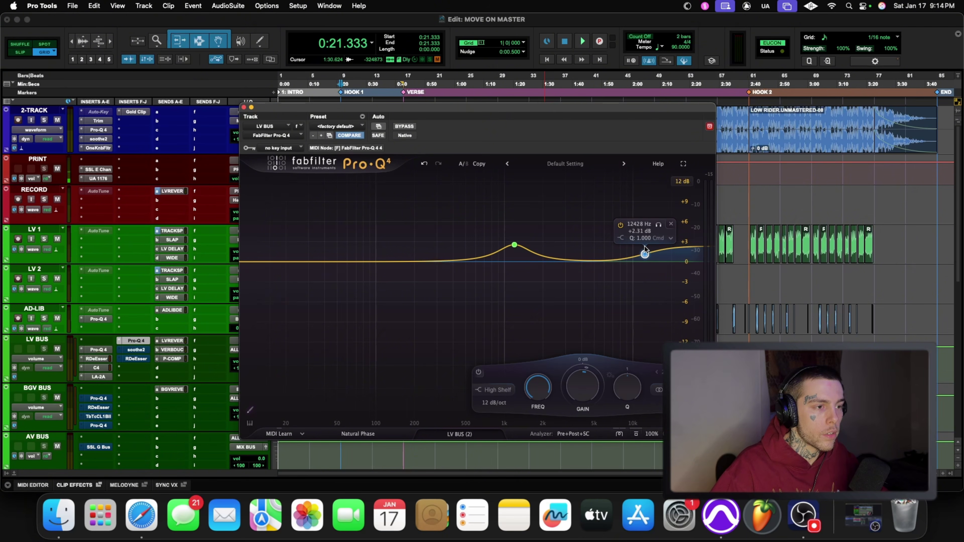
drag(646, 255, 646, 255)
key(space)
key(space)
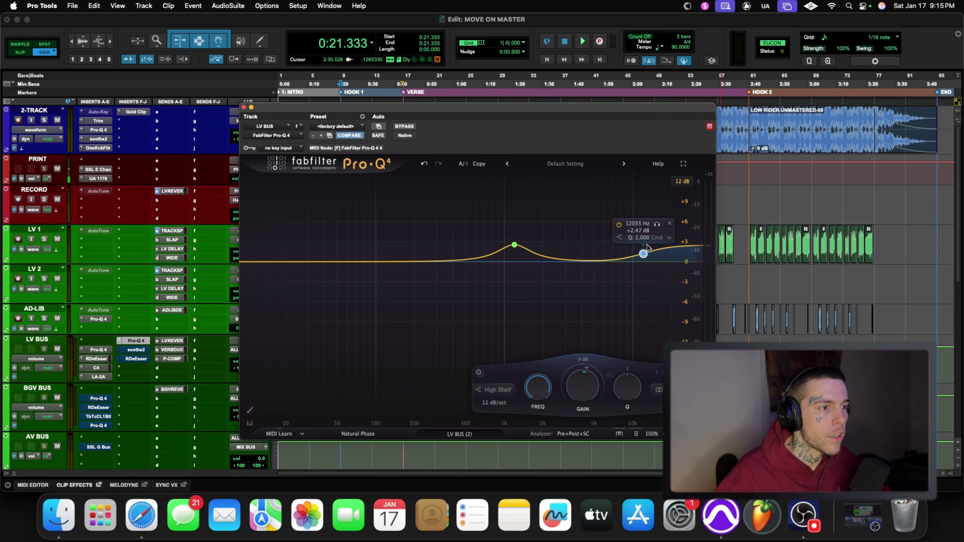
Add a bell band with +0.10 dB of gain and, soloing it during Hook 1 playback, tune it to 6183.5 Hz
click(614, 261)
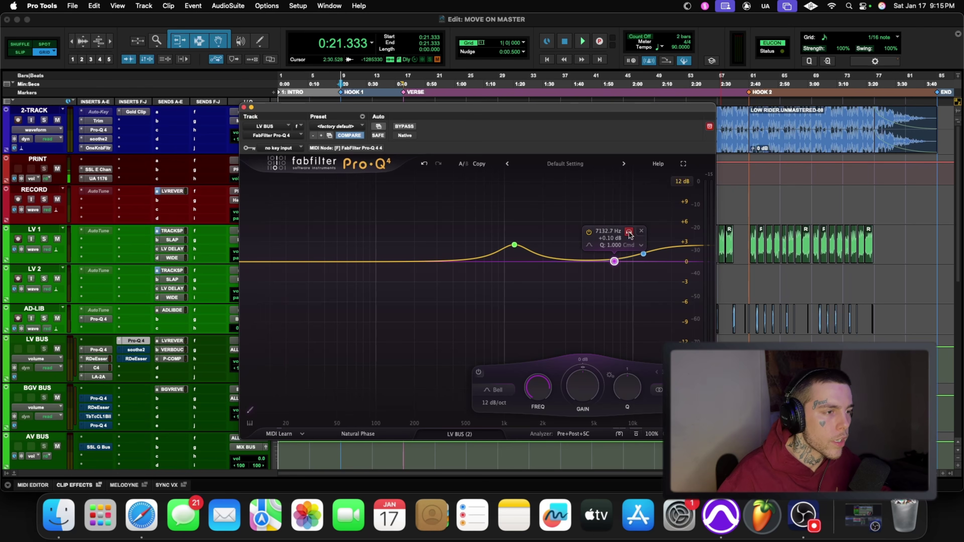
key(space)
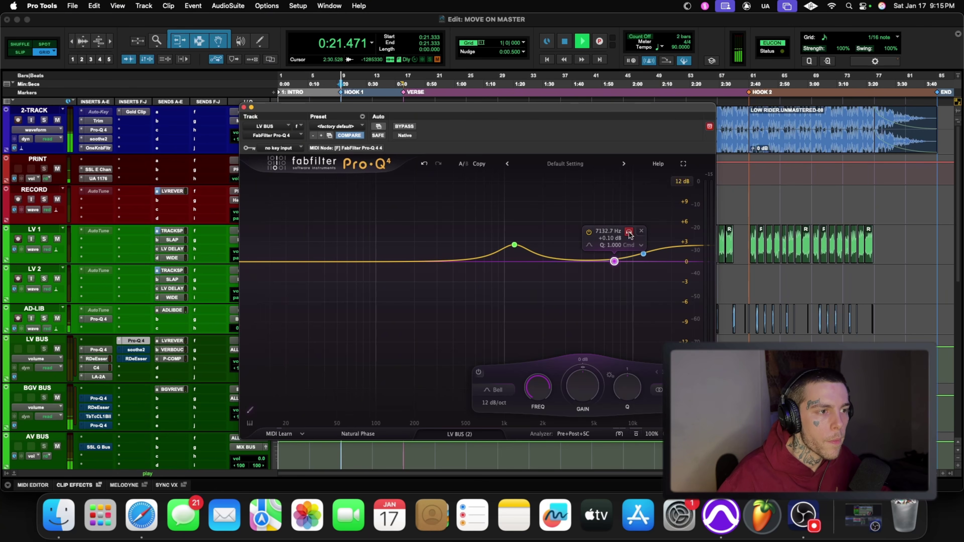
mouse_move(629, 235)
mouse_down()
mouse_move(621, 236)
mouse_move(648, 236)
mouse_move(624, 233)
mouse_up()
key(space)
Set the 6183.5 Hz bell's Q to 2.953 and gain to +1.15 dB, audition Hook 1, and close the EQ
drag(625, 391, 626, 386)
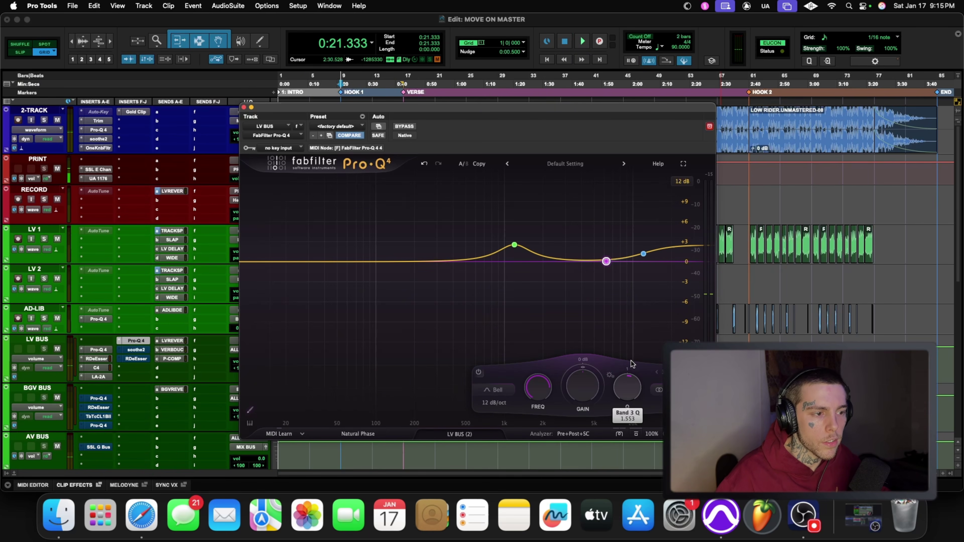
drag(631, 358, 631, 358)
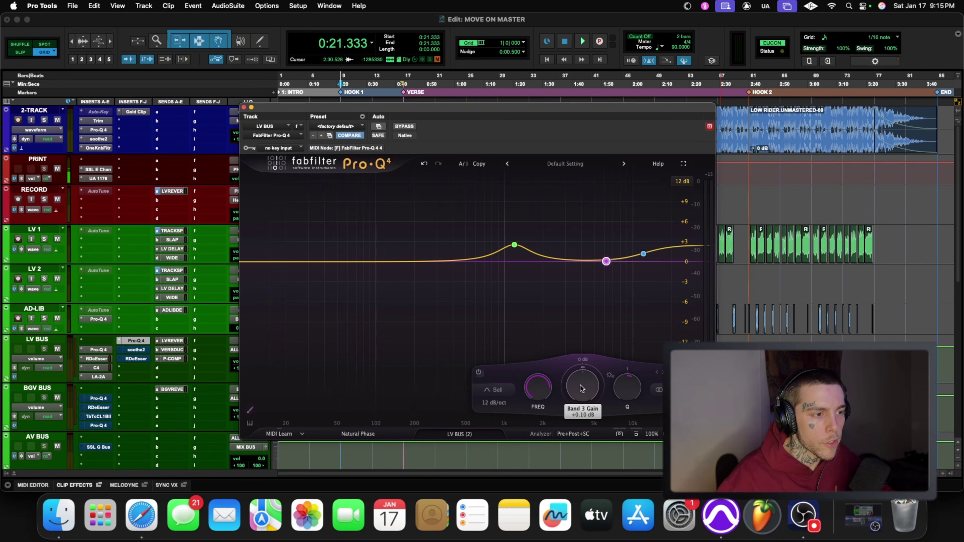
key(space)
drag(580, 386, 632, 365)
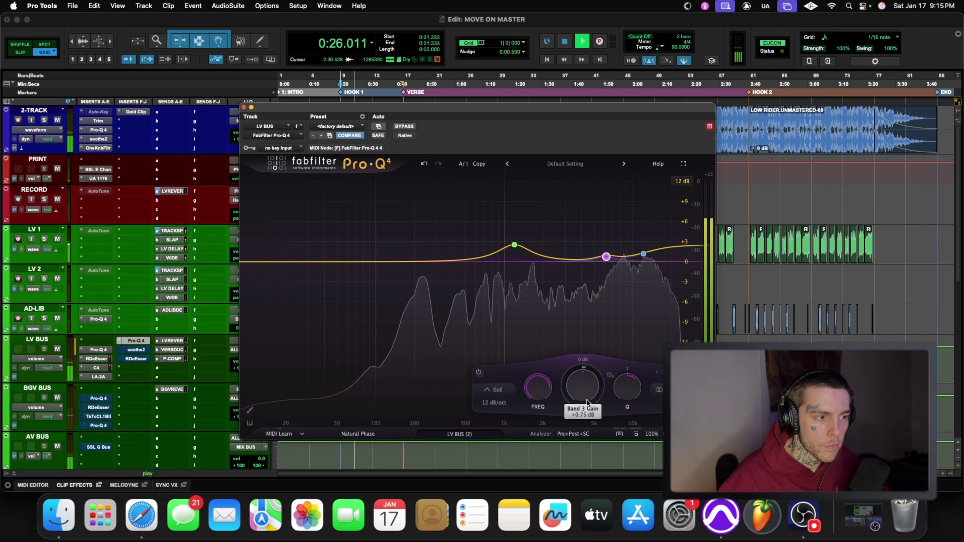
drag(585, 386, 586, 376)
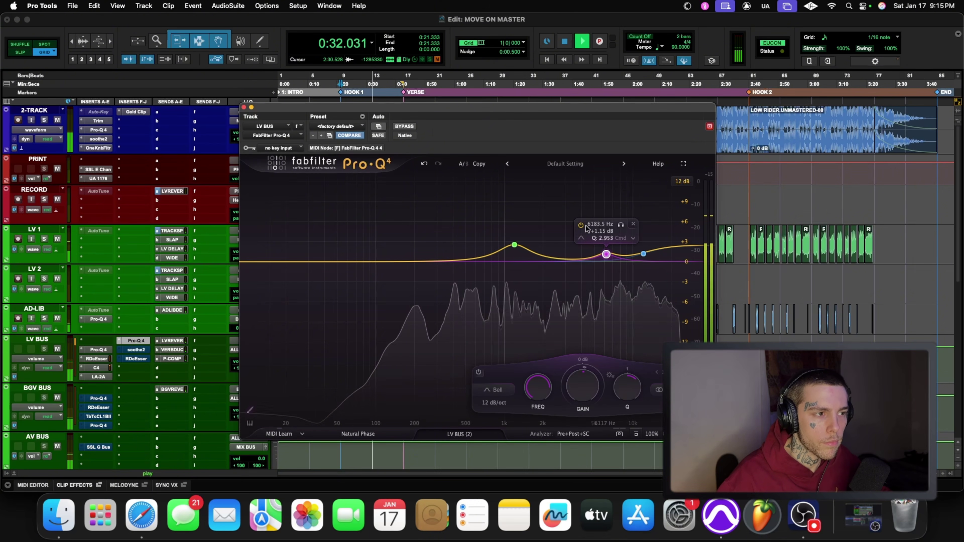
mouse_move(579, 225)
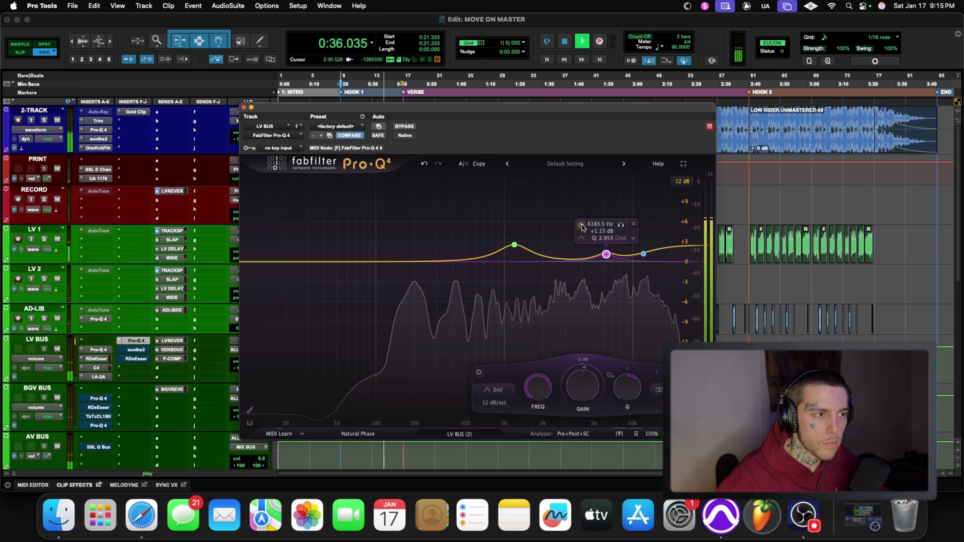
key(space)
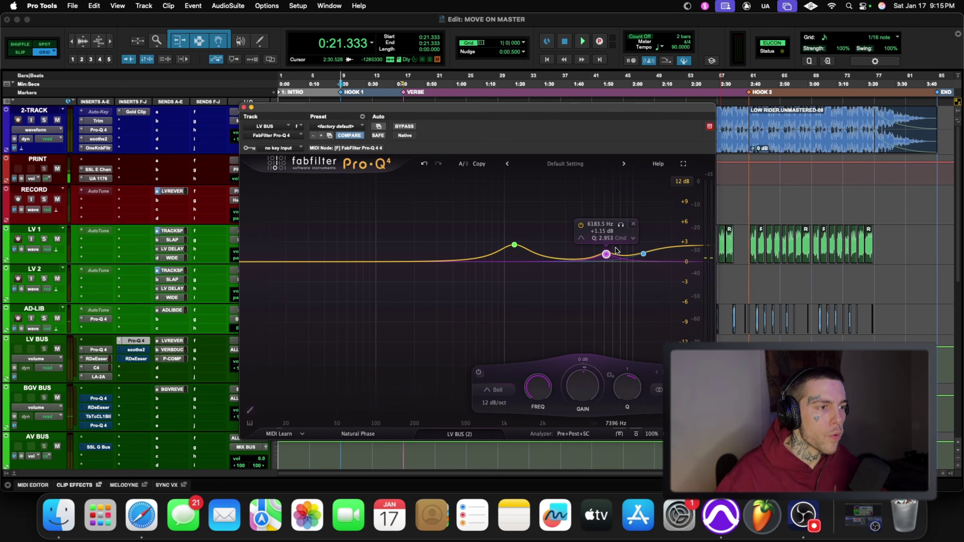
mouse_move(647, 252)
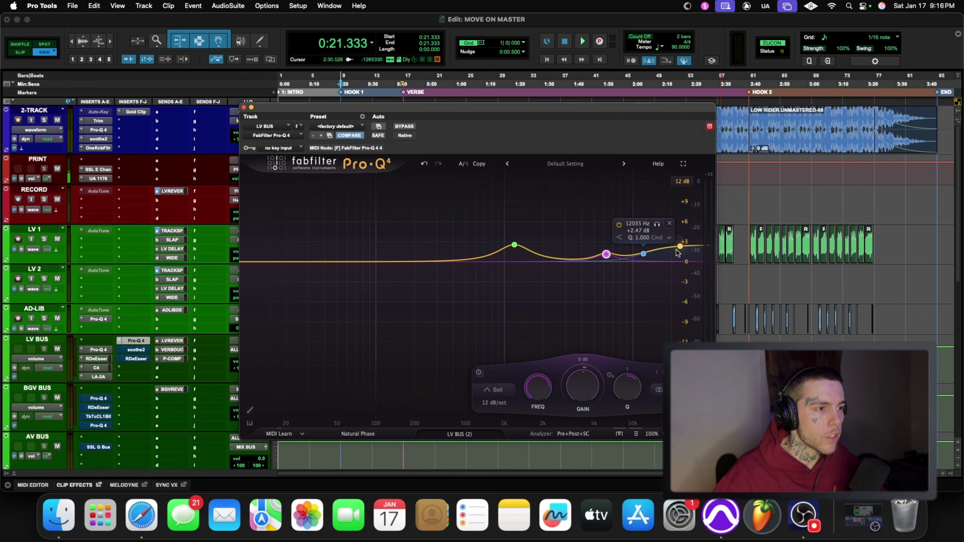
mouse_move(516, 246)
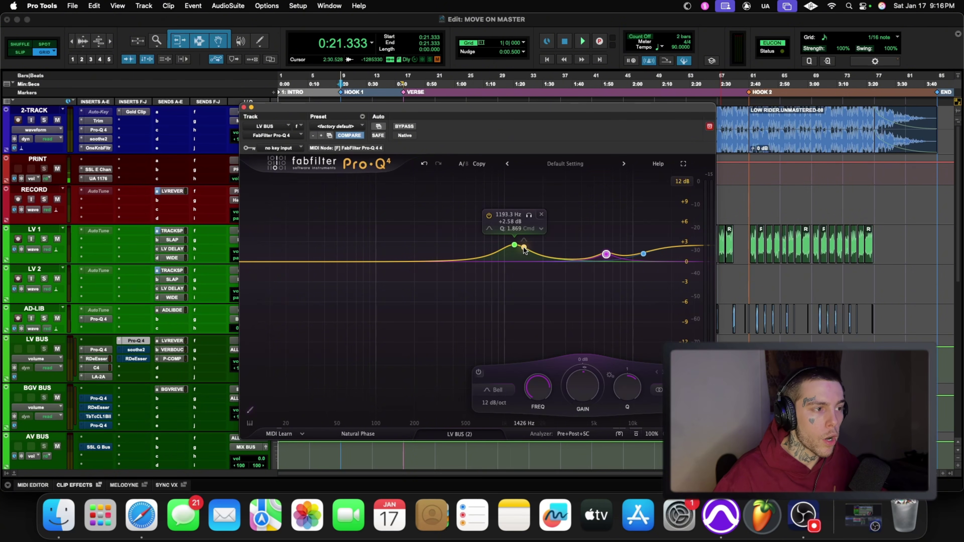
mouse_move(597, 260)
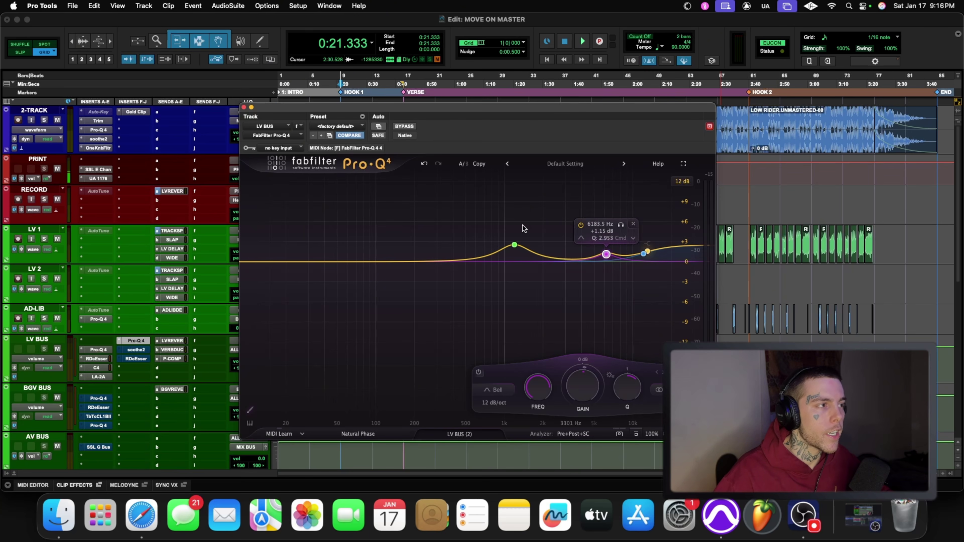
click(243, 107)
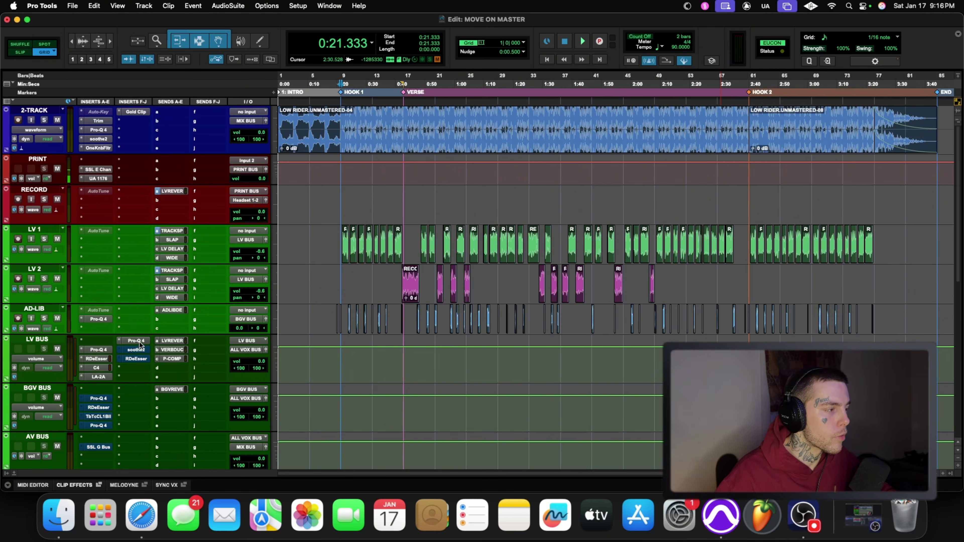
Enable soothe2 in the LV BUS's insert G and open its Vocals preset category
right_click(135, 350)
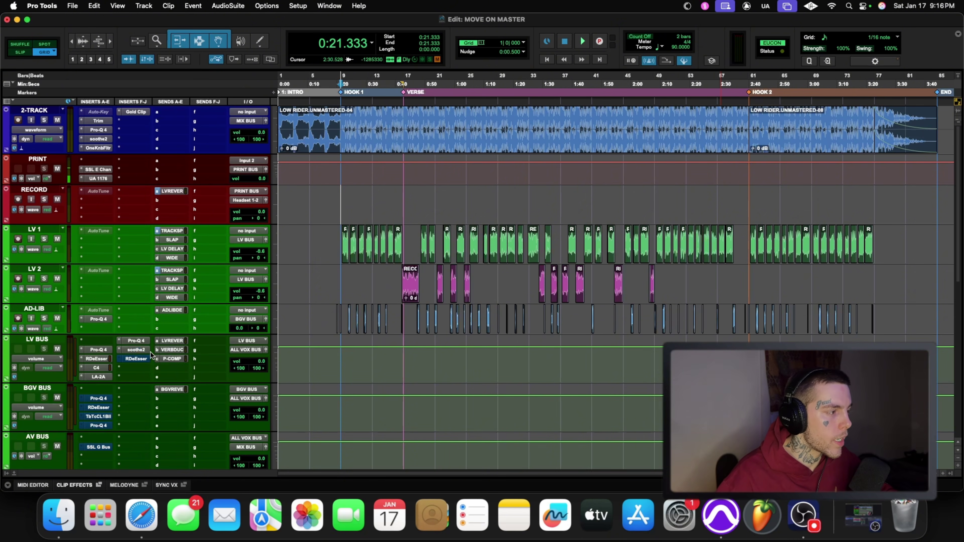
click(136, 350)
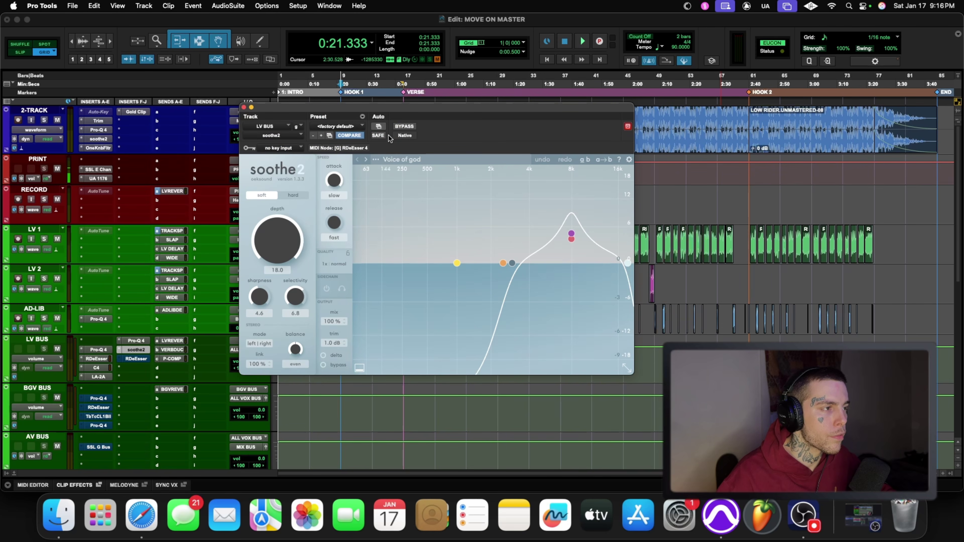
click(376, 159)
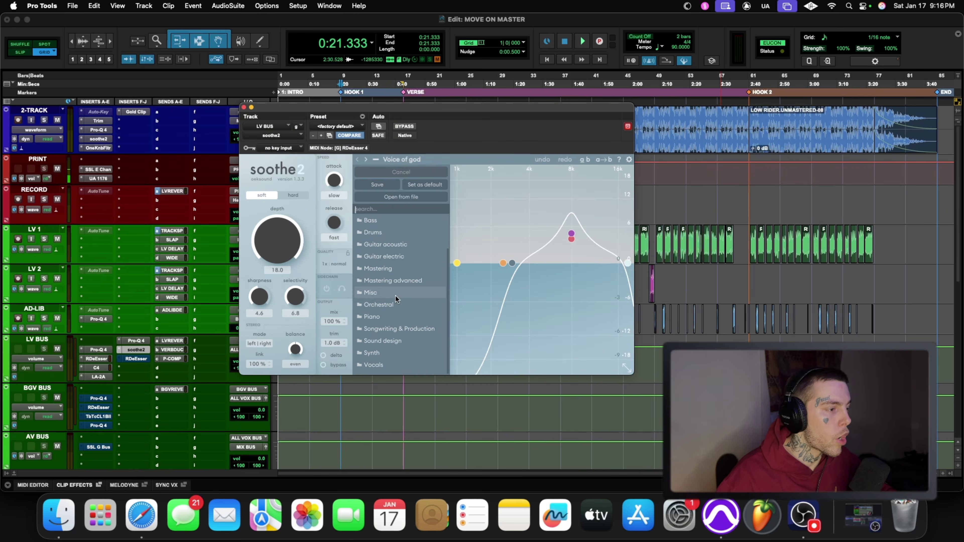
click(387, 364)
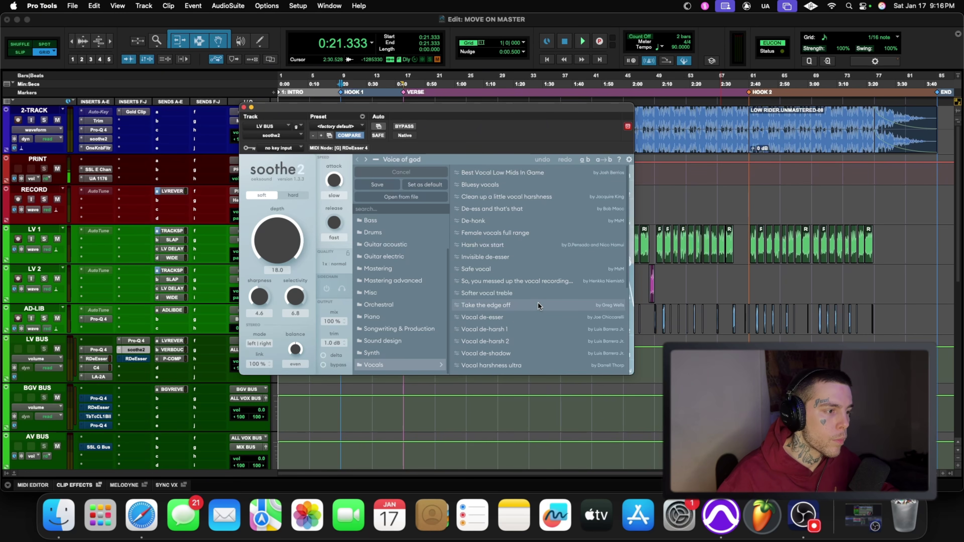
Audition the Vocal de-harsh 1 preset during Hook 1, load Best Vocal Low Mids In Game, and close the preset browser
key(space)
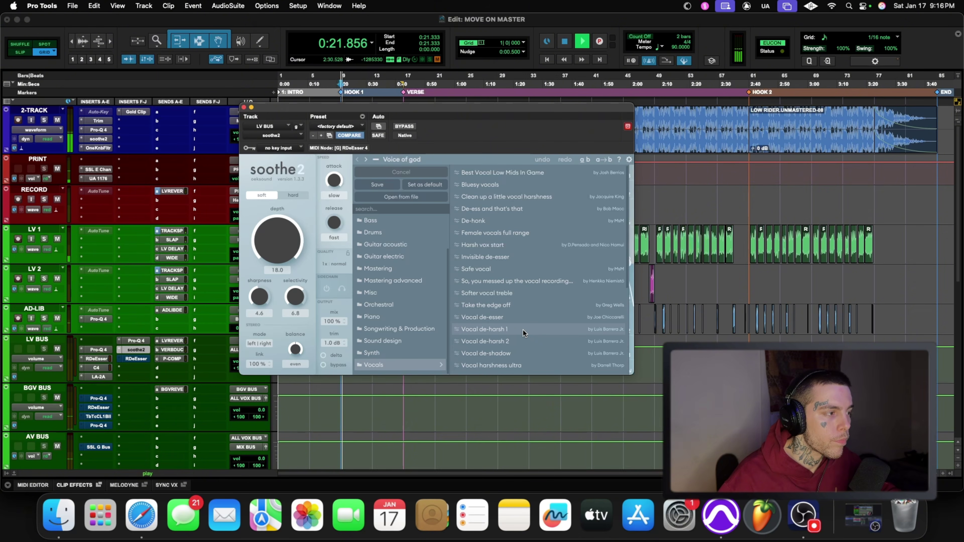
click(521, 329)
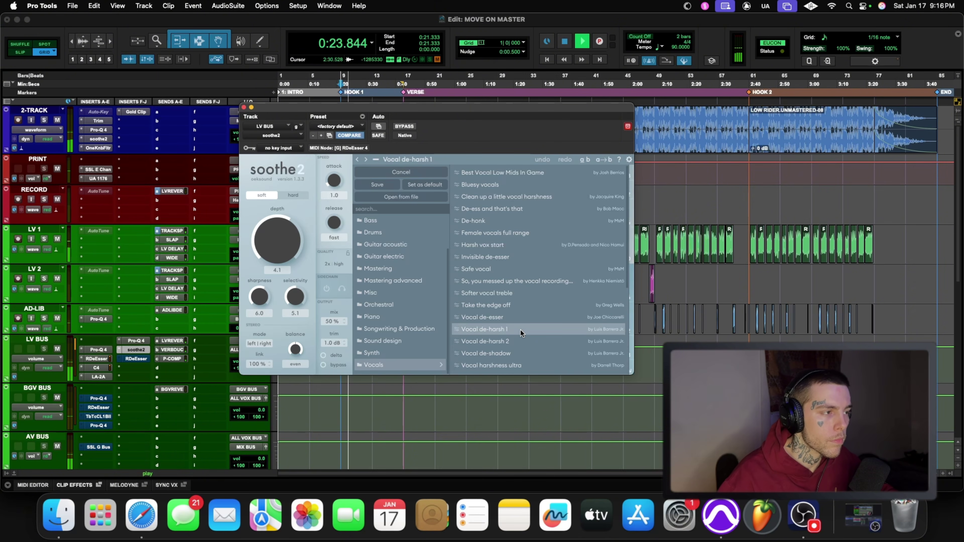
click(505, 169)
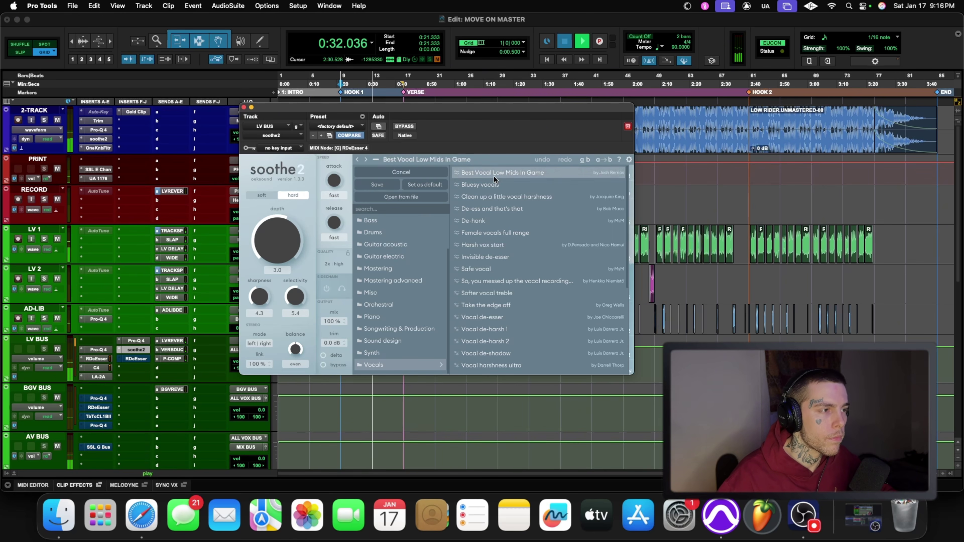
key(space)
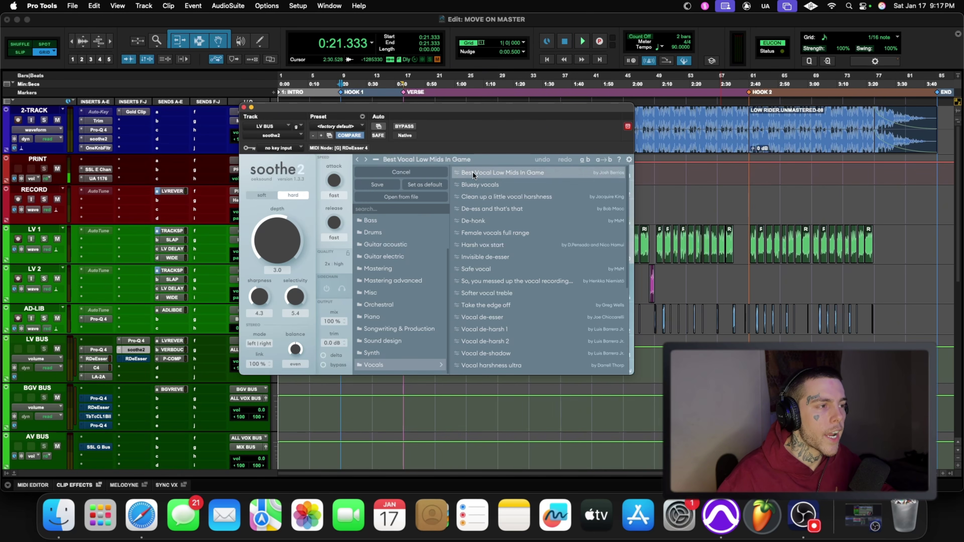
click(377, 159)
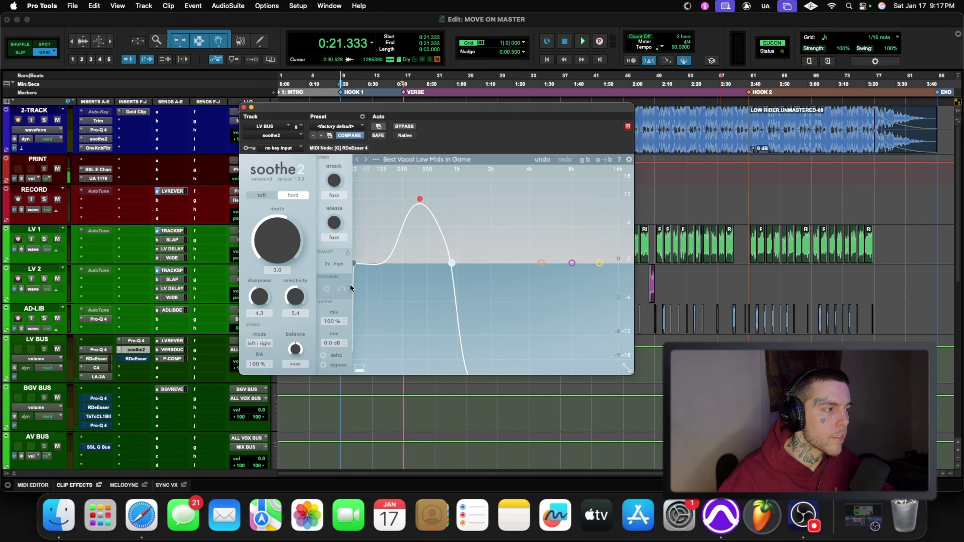
Set soothe2's depth to 2.3 while playing Hook 1, and close the plug-in
key(space)
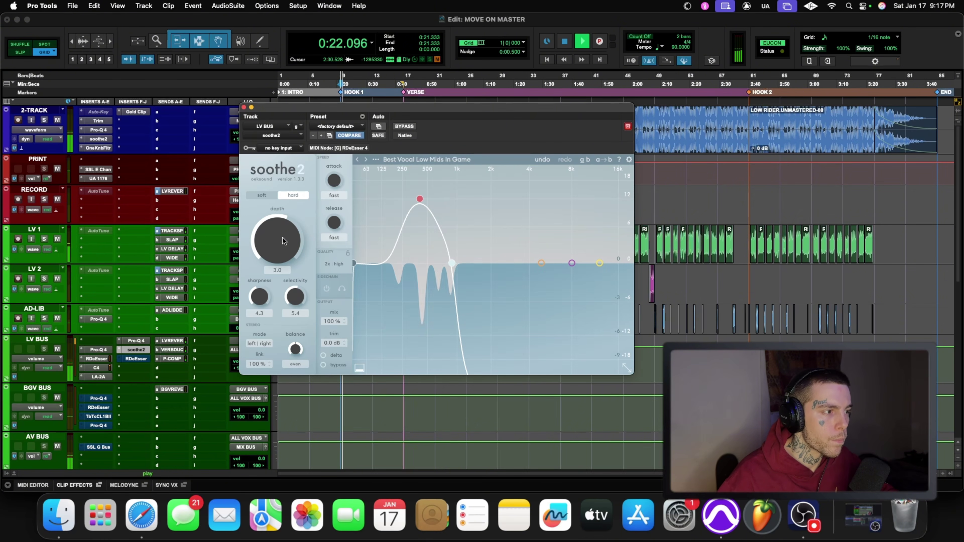
drag(282, 238, 282, 243)
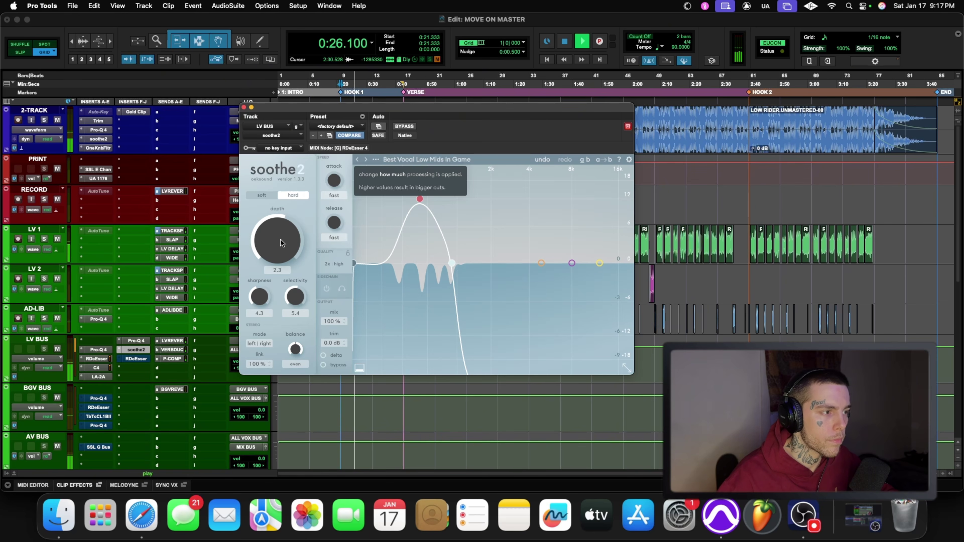
key(space)
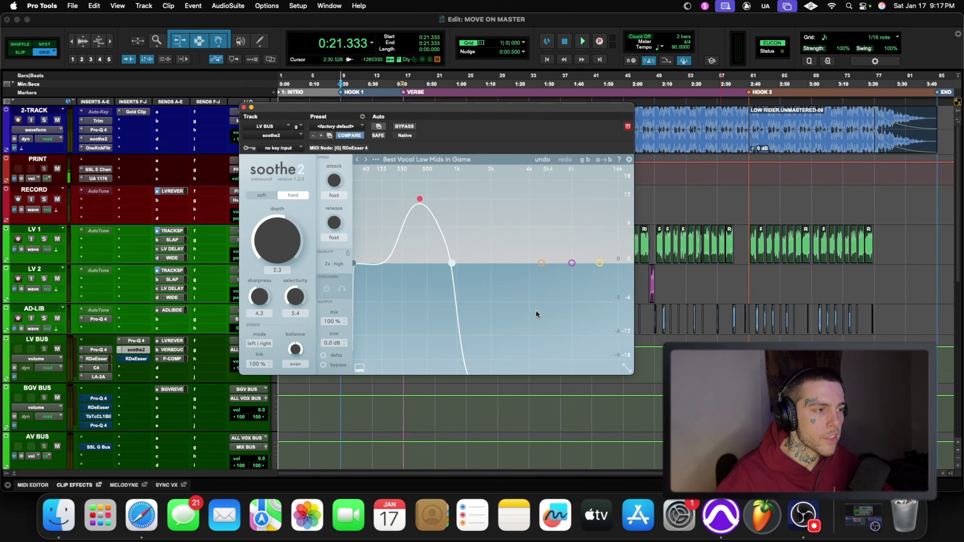
click(244, 108)
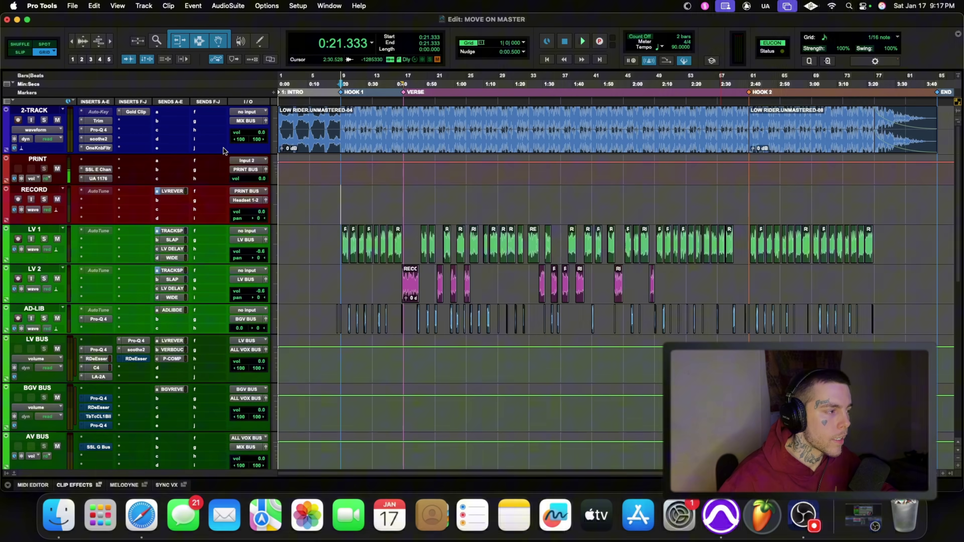
Enable the LV BUS's insert H RDeEsser, set its range to -2.3 and threshold to -28.6, close it, and play Hook 1
right_click(138, 360)
click(151, 359)
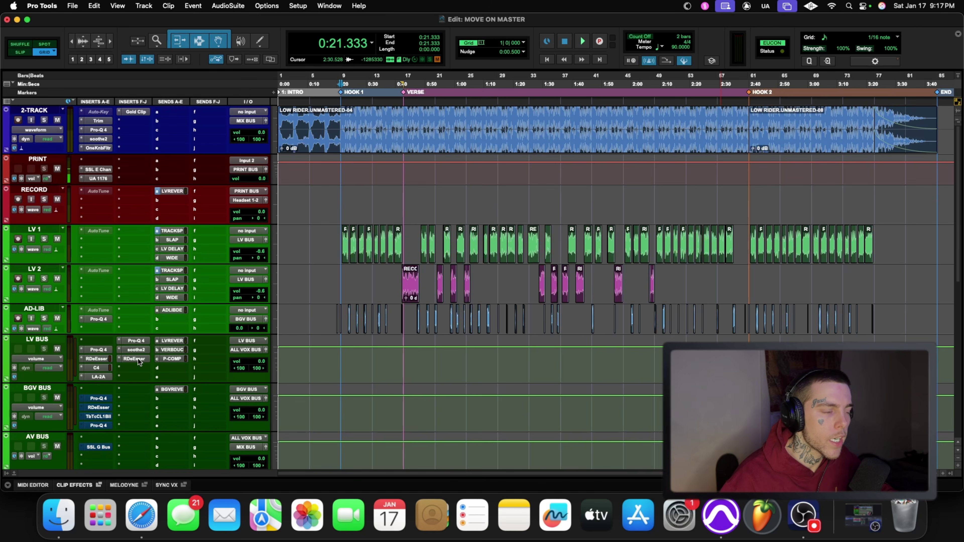
click(137, 359)
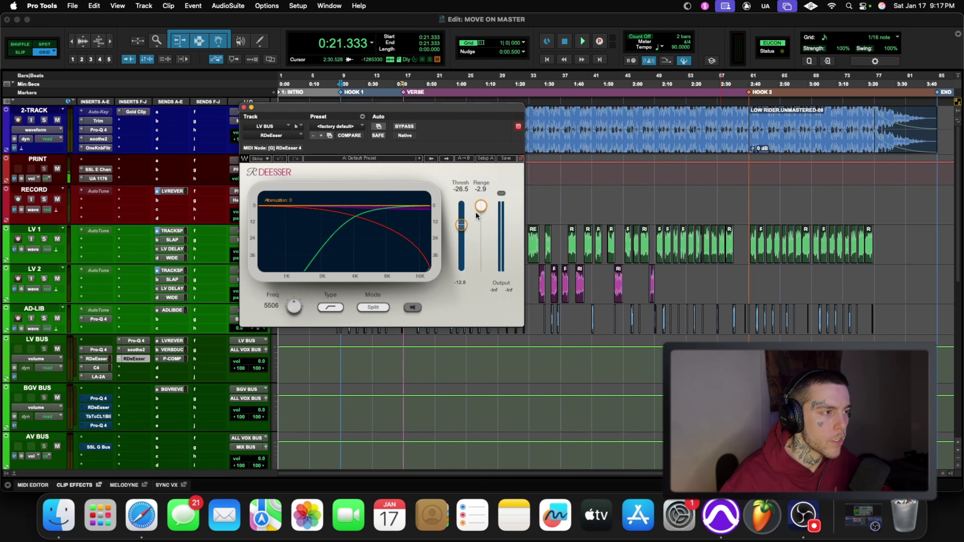
key(space)
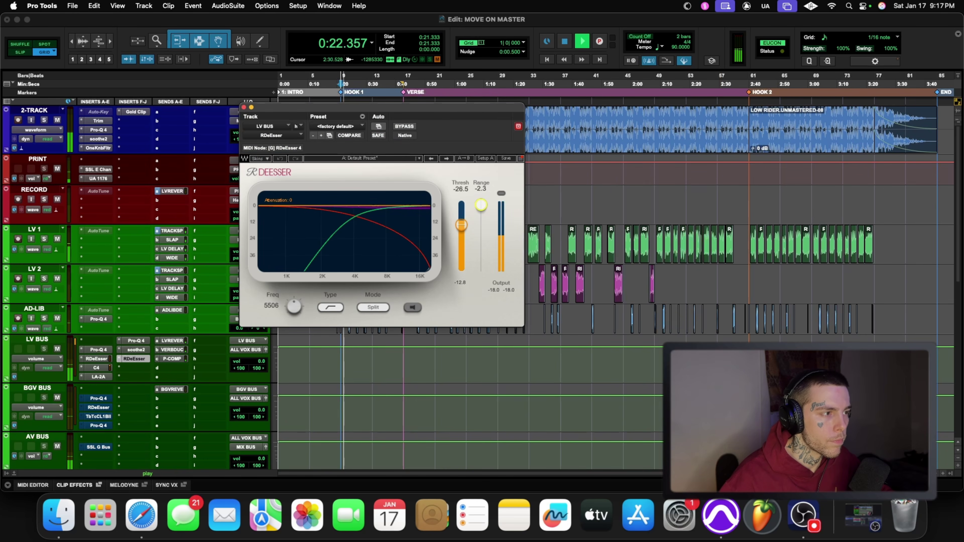
drag(481, 208, 465, 228)
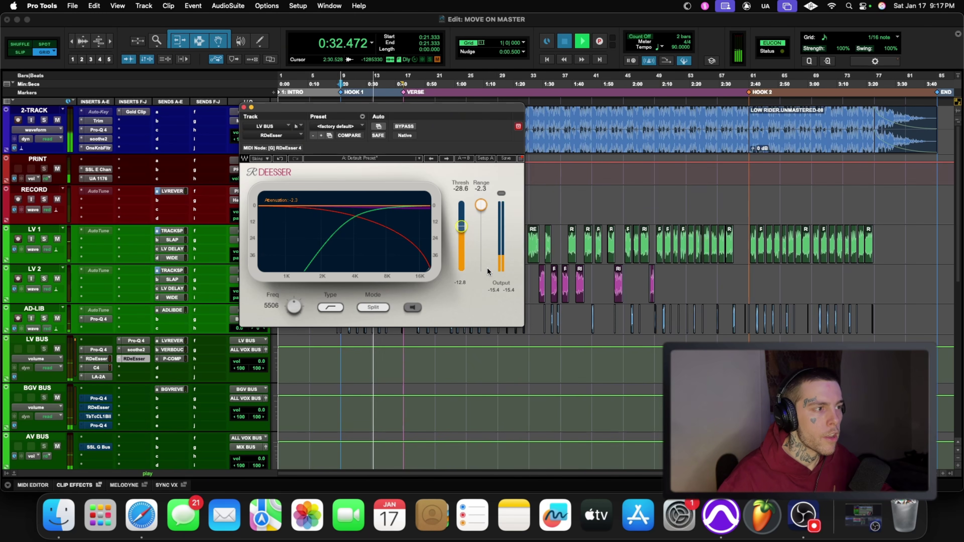
key(space)
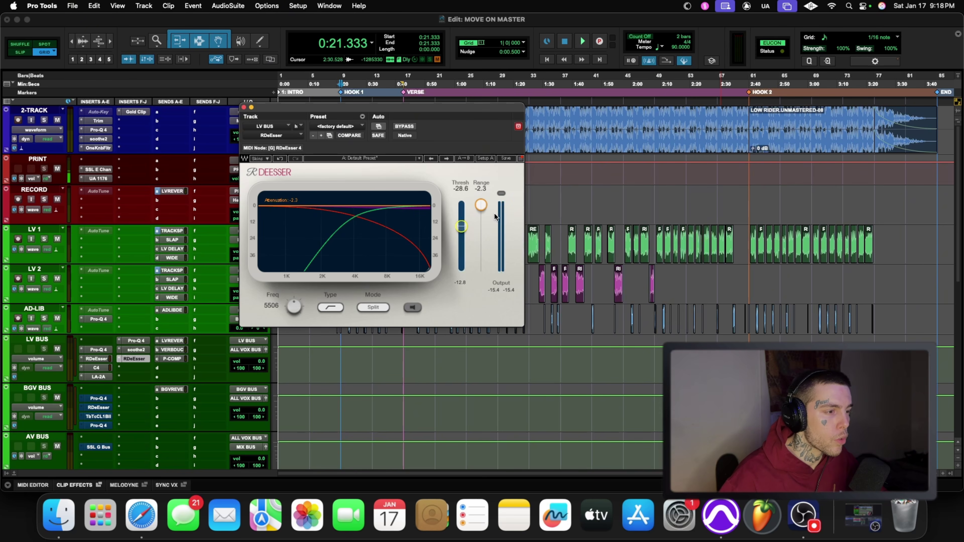
click(245, 108)
key(space)
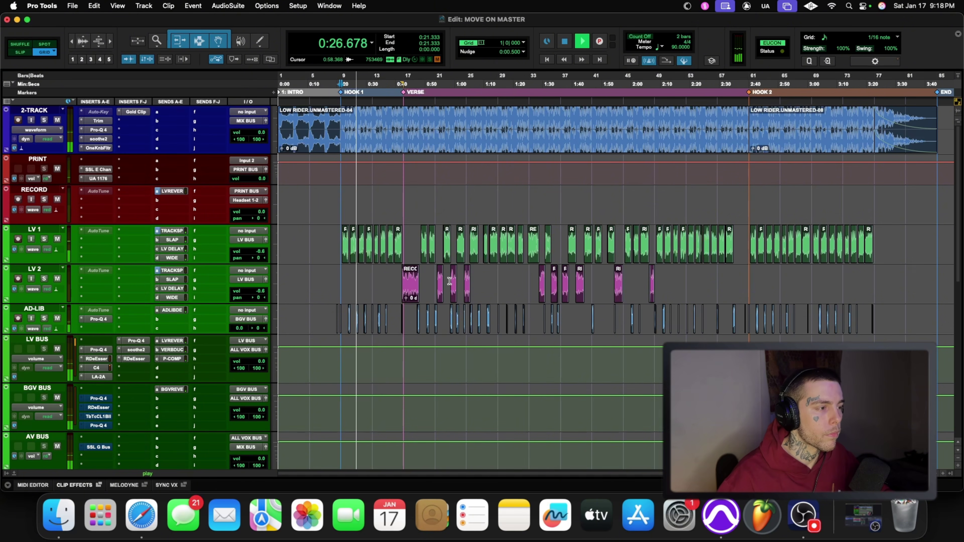
Stop playback and copy the LV BUS's insert B Pro-Q 4, RDeEsser, LA-2A and insert F Pro-Q 4 to BGV BUS inserts B to E
key(space)
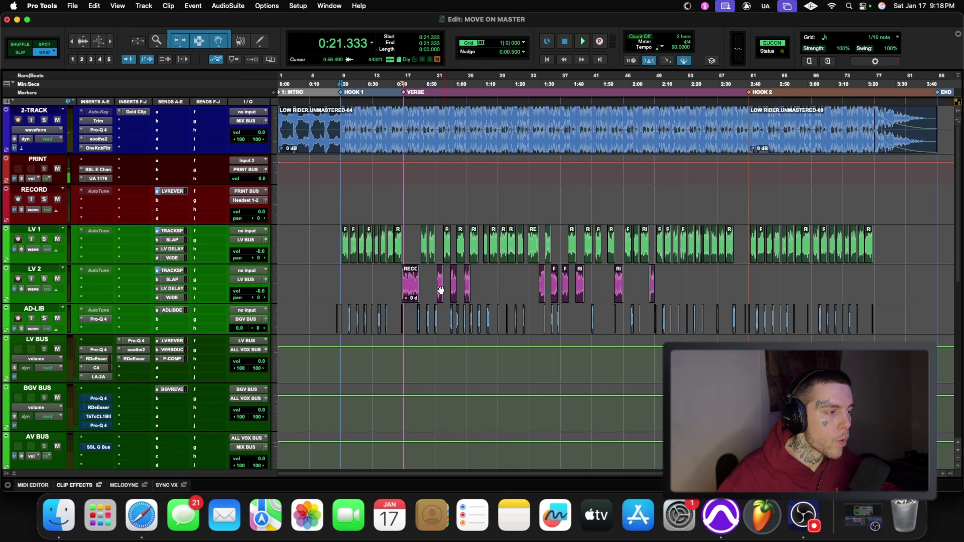
scroll(380, 329, down, 2)
scroll(379, 329, down, 2)
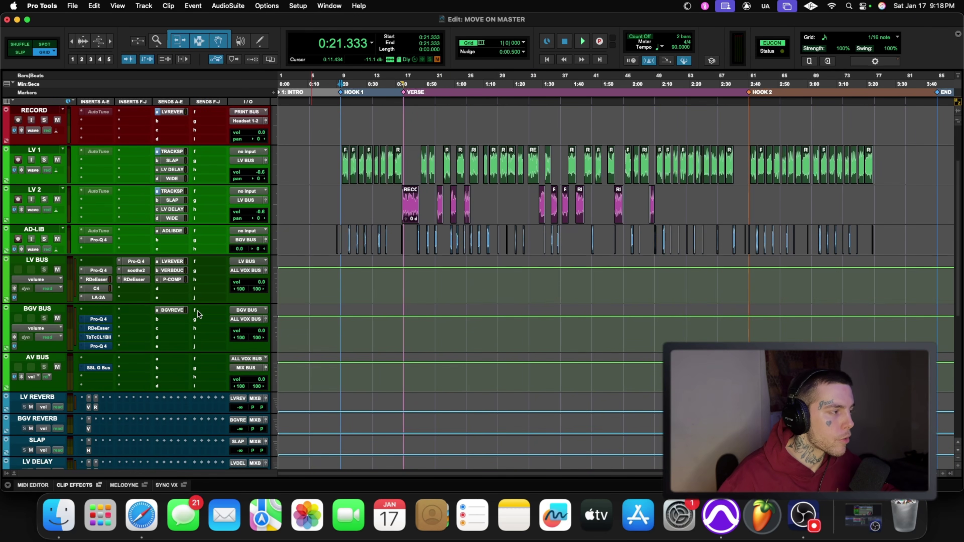
scroll(213, 325, up, 2)
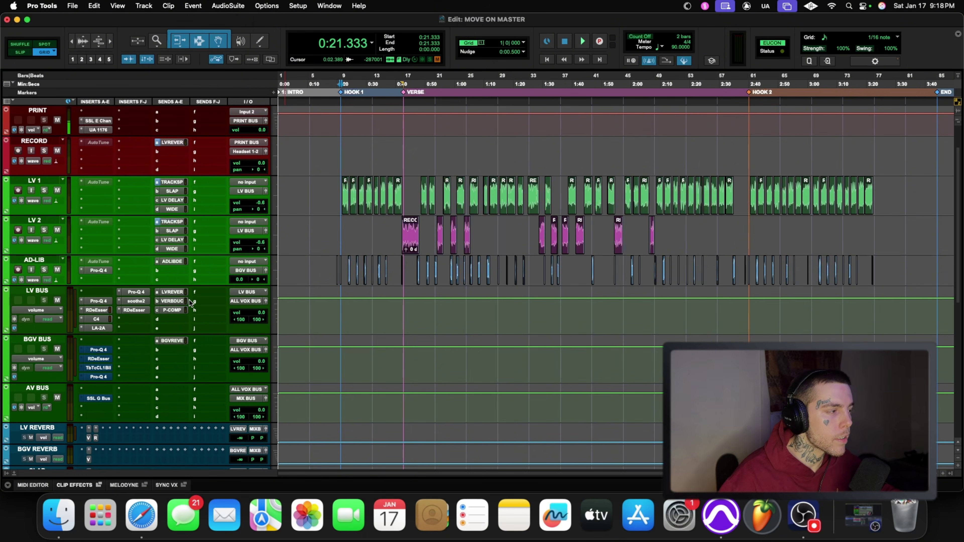
drag(101, 299, 101, 344)
drag(99, 308, 102, 357)
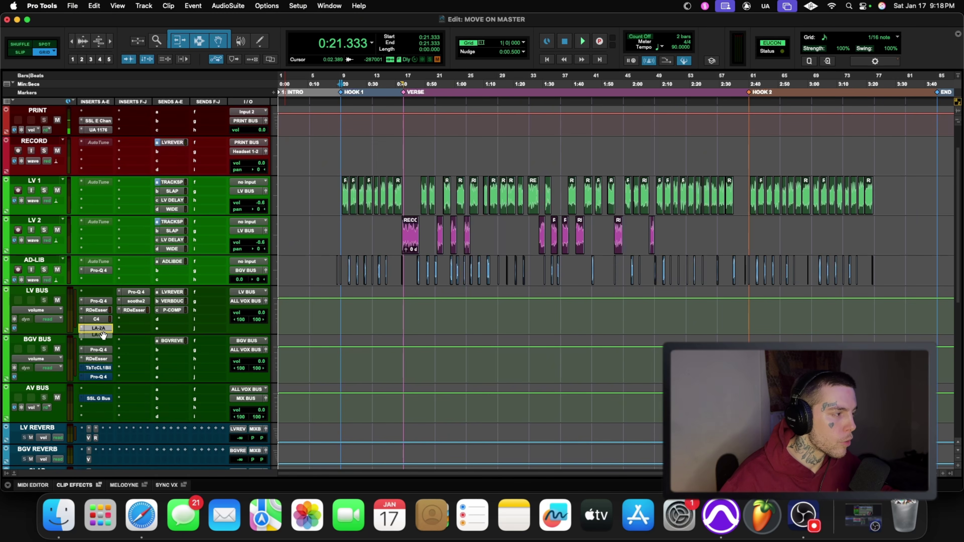
drag(103, 327, 104, 369)
drag(135, 292, 104, 376)
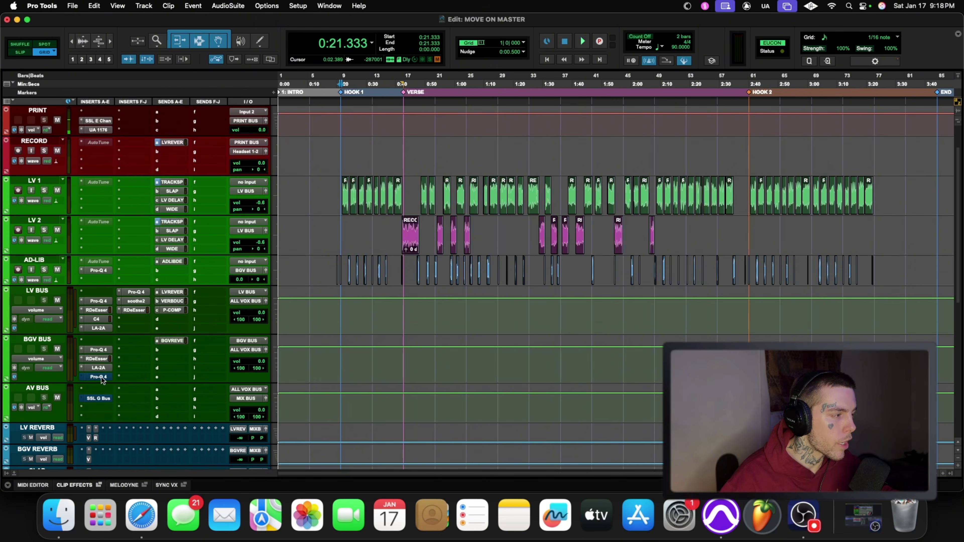
scroll(129, 340, up, 3)
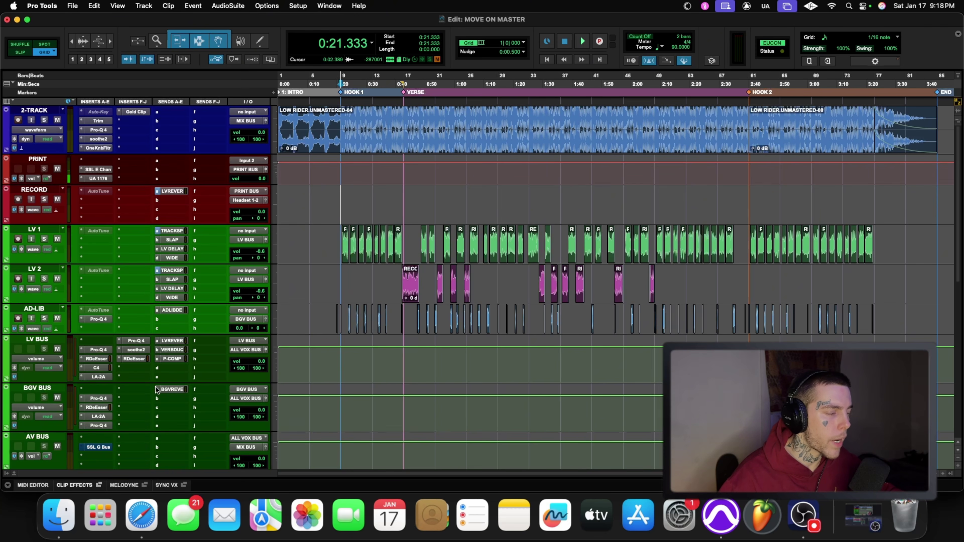
Lower the gain of the 1193.3 Hz bell and the 12 kHz high shelf in the BGV BUS's insert E Pro-Q 4
click(98, 425)
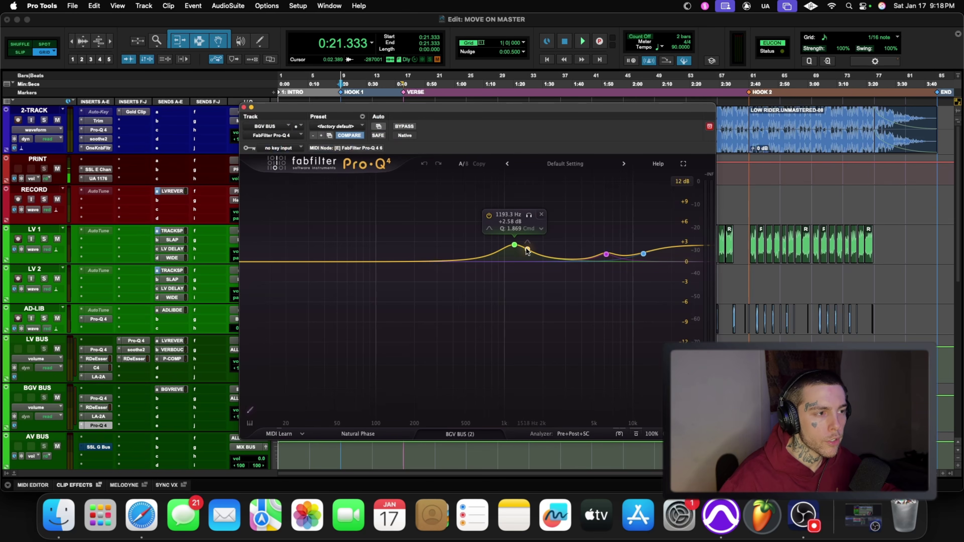
drag(514, 245, 514, 251)
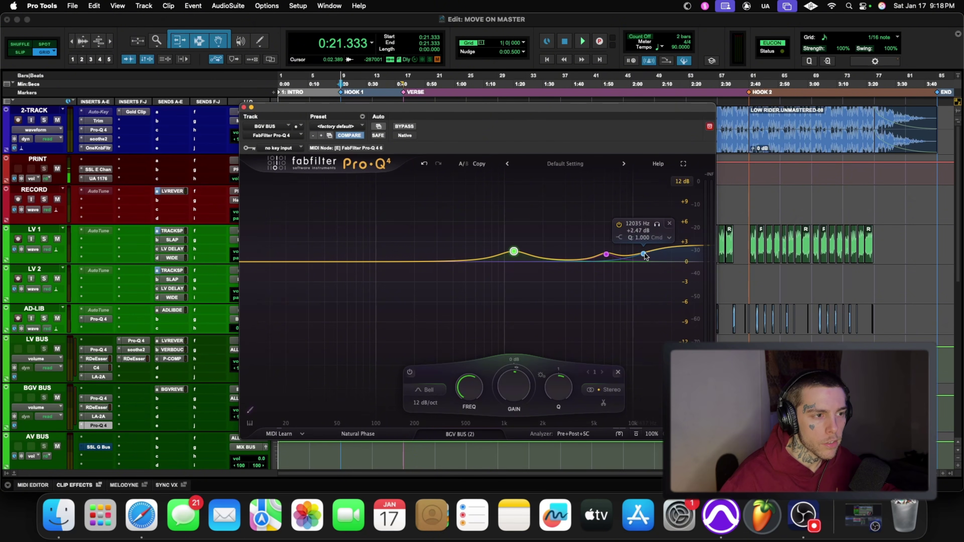
drag(645, 254, 643, 257)
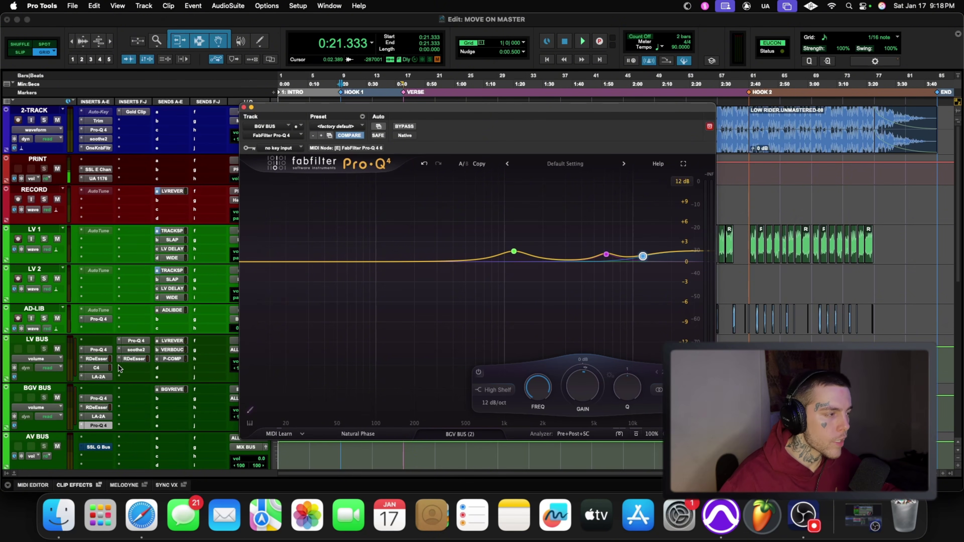
Increase the peak reduction on the BGV BUS's LA-2A while playing Hook 1, then close the plug-in and stop playback
click(99, 417)
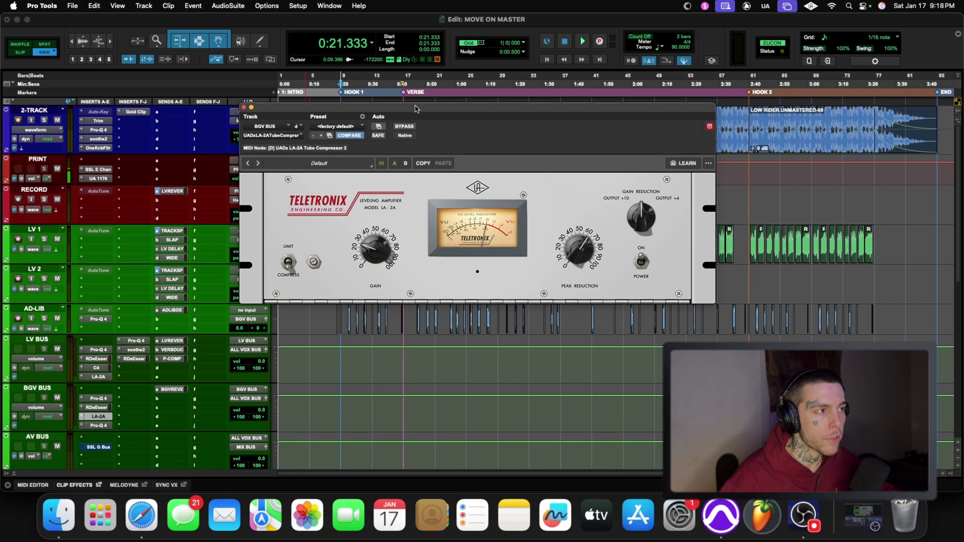
drag(416, 109, 553, 134)
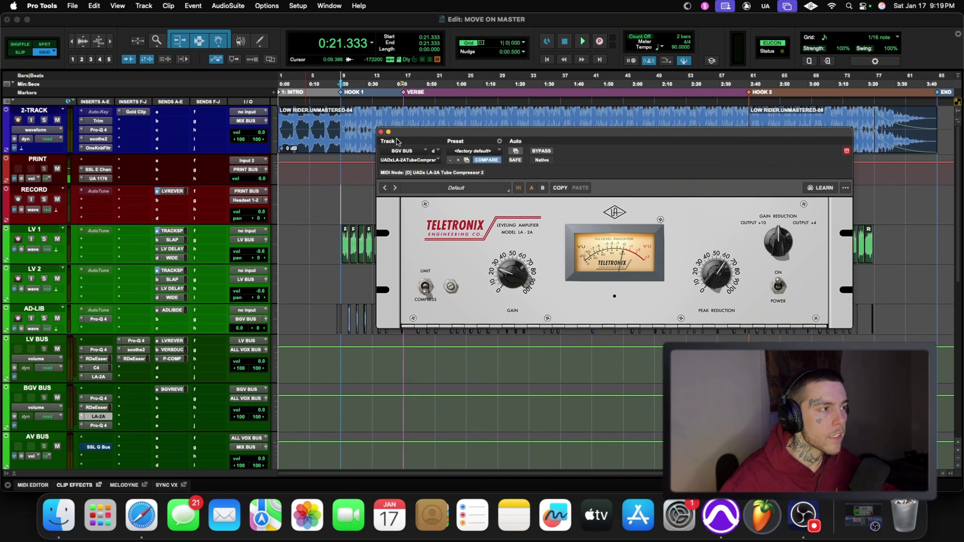
click(339, 206)
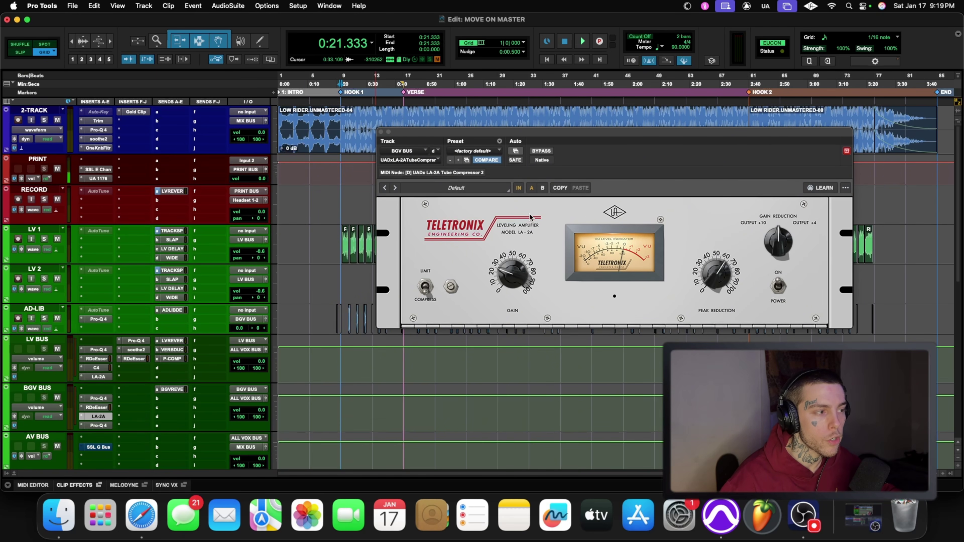
key(space)
click(720, 276)
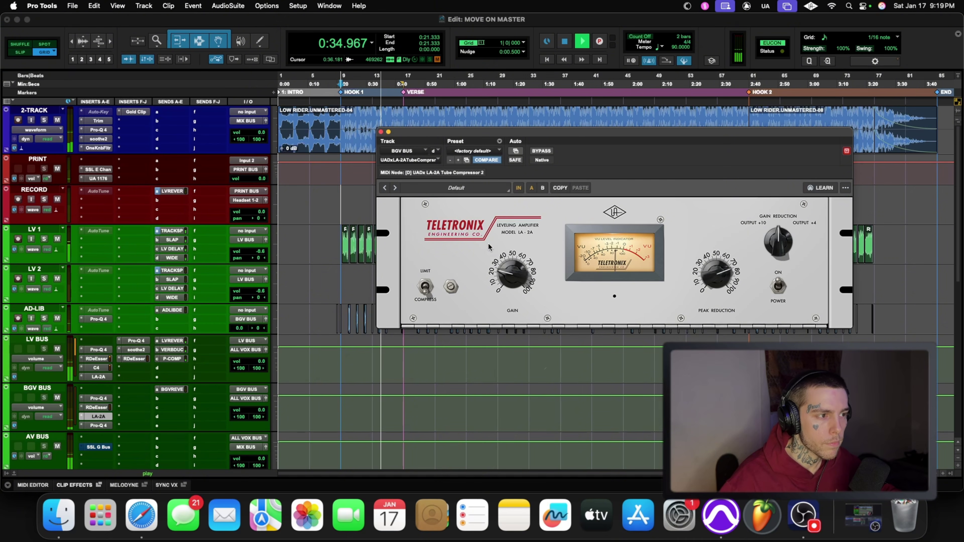
click(381, 132)
key(space)
Inspect the low-cut and high-cut bands of the AD-LIB track's Pro-Q 4 during Hook 1, close it, and play the hook again
click(98, 319)
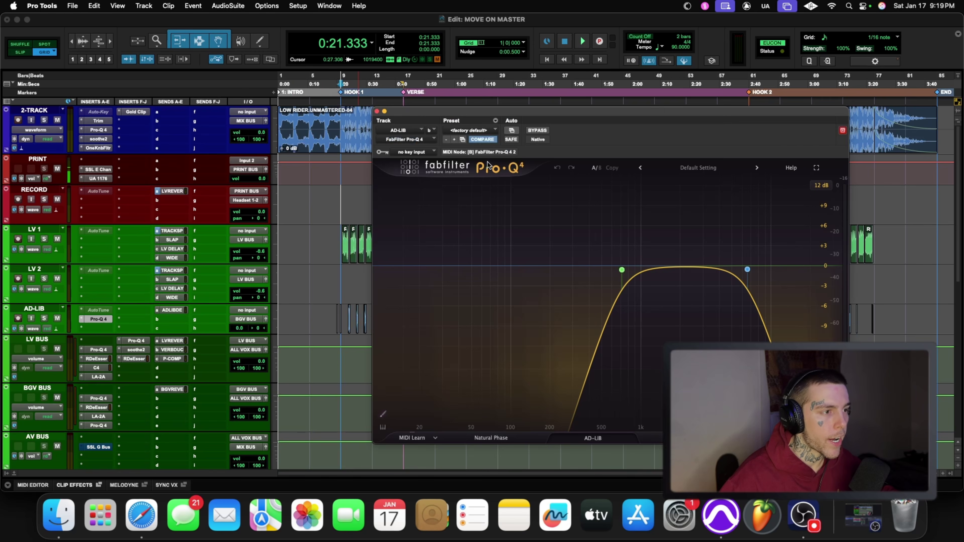
drag(556, 112, 485, 102)
click(550, 262)
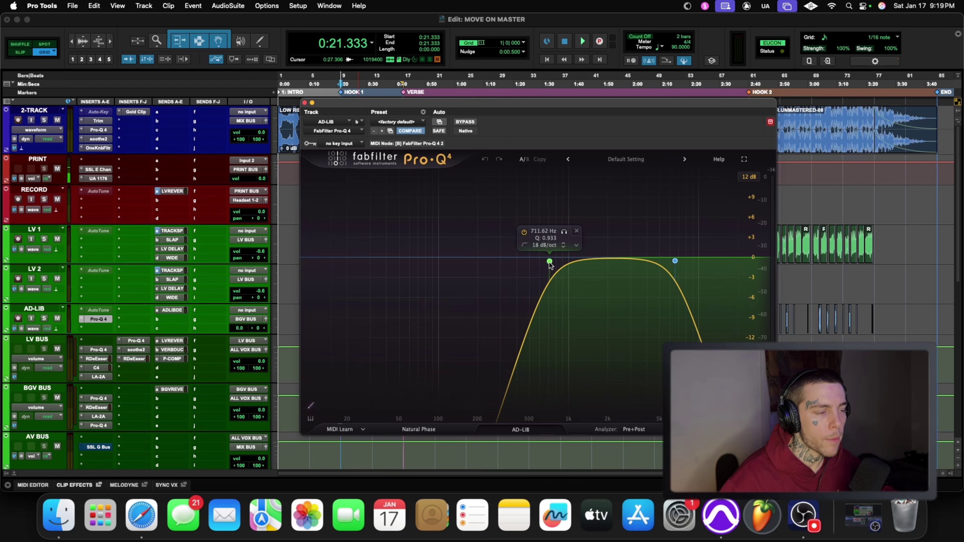
click(675, 261)
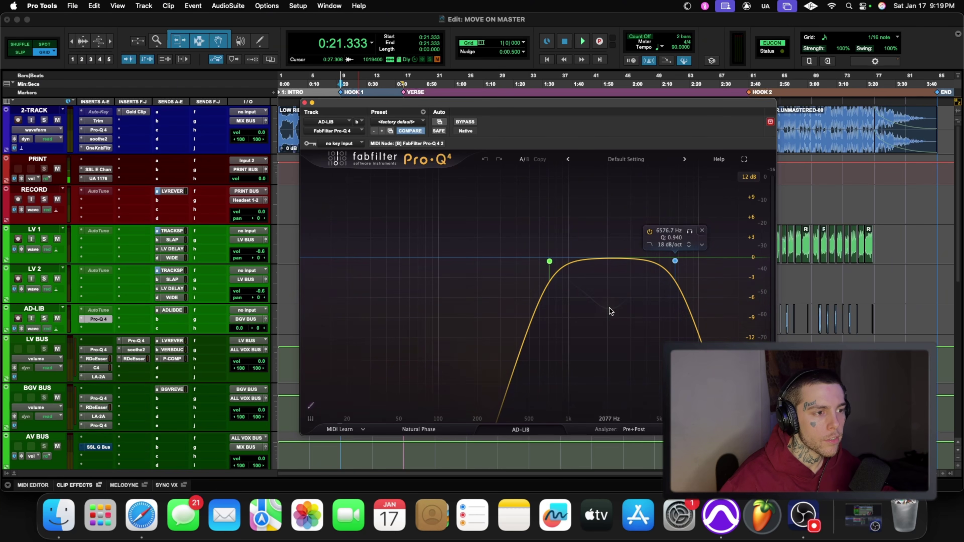
key(space)
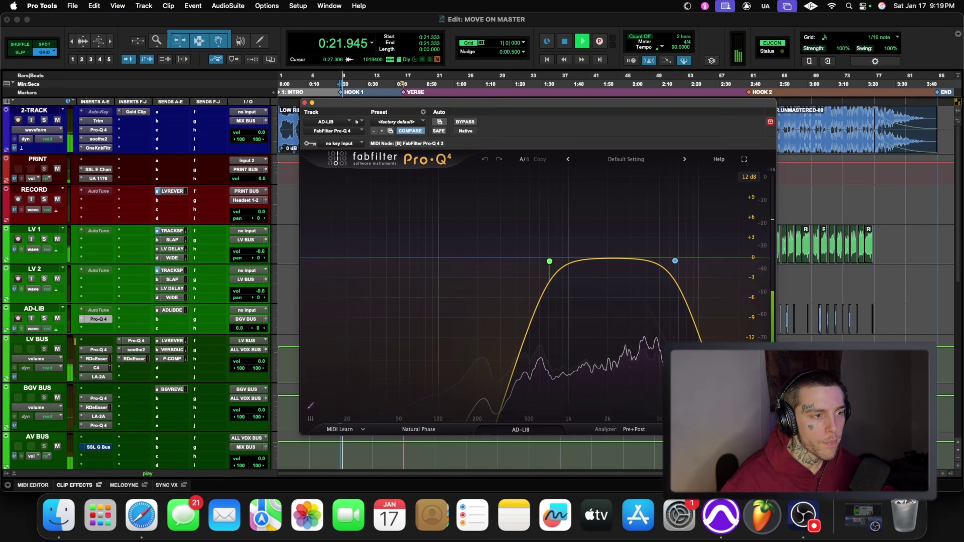
key(space)
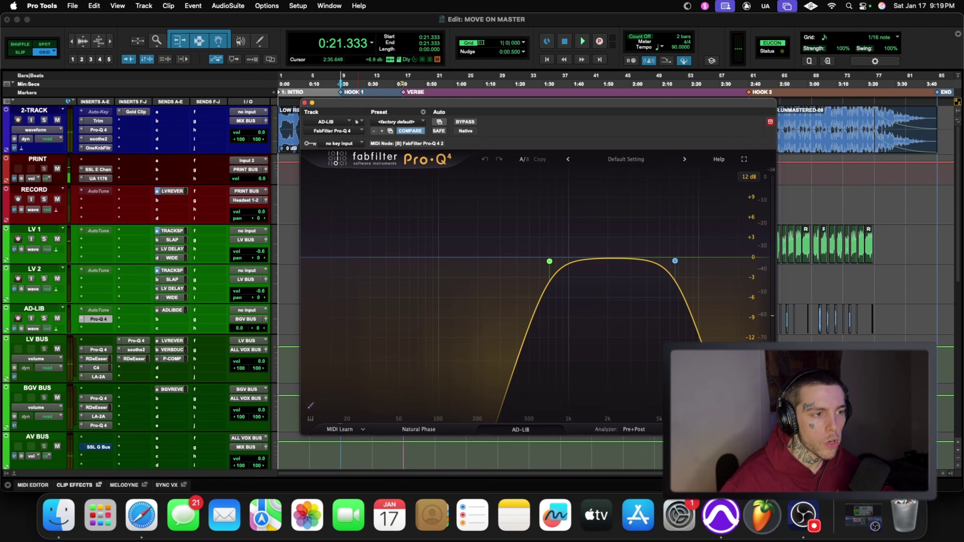
click(306, 103)
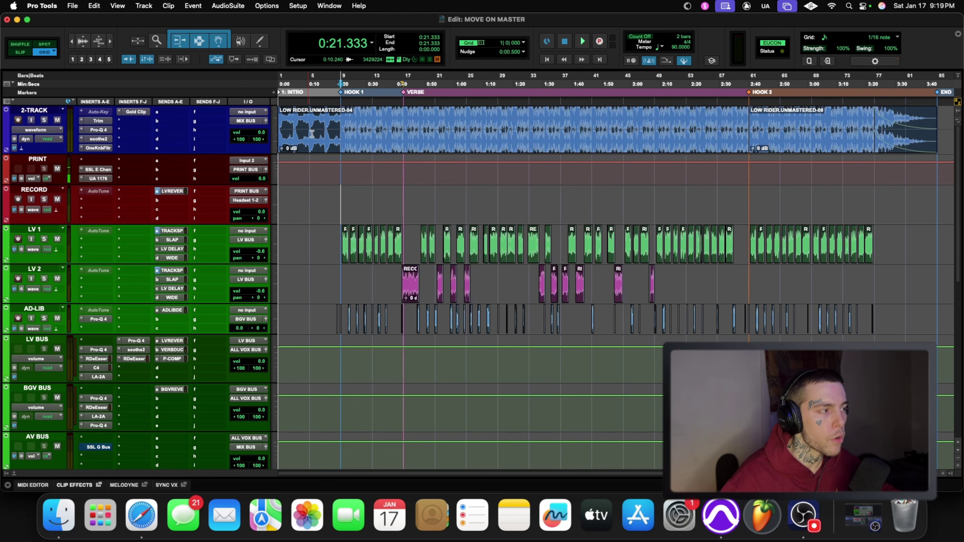
key(space)
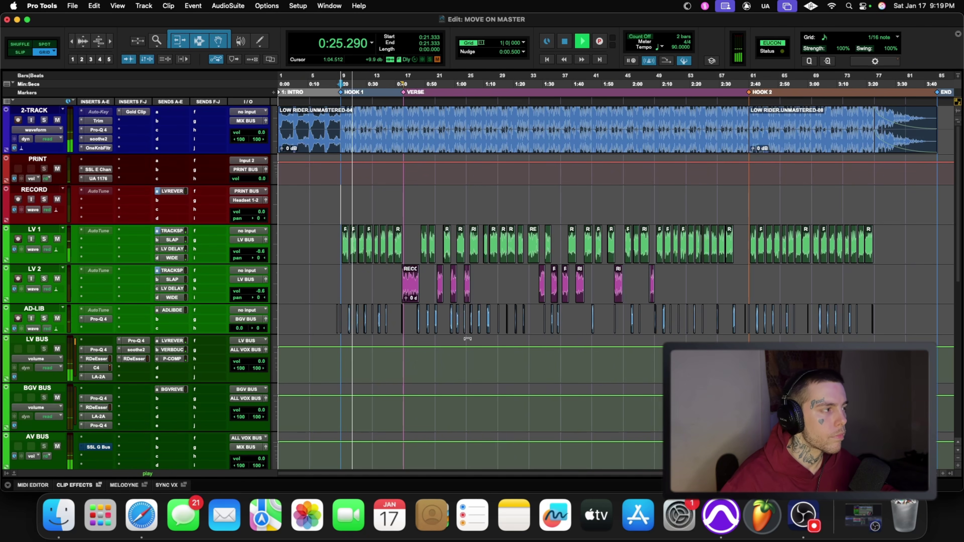
key(space)
Take the AV BUS's SSL G Bus compressor out of bypass and raise its sidechain filter frequency
scroll(466, 340, down, 3)
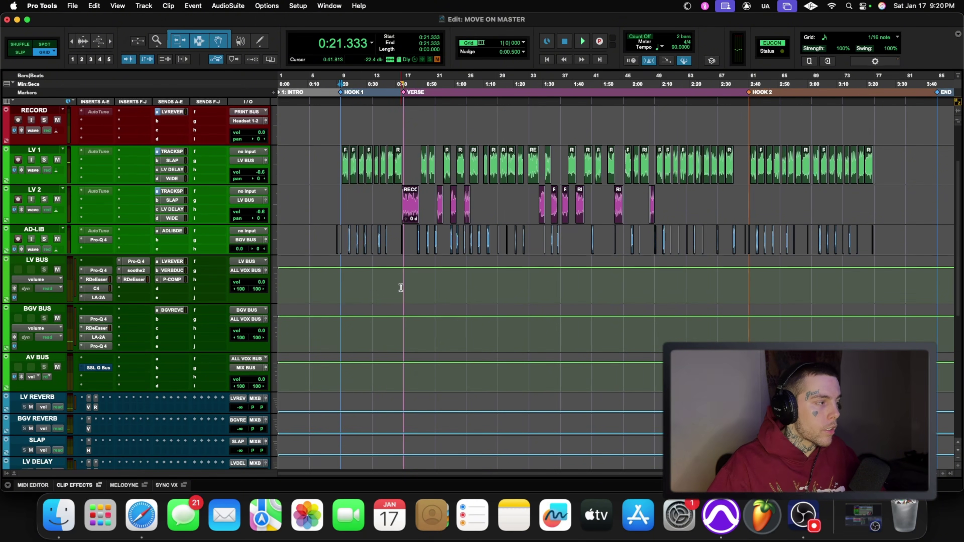
right_click(100, 369)
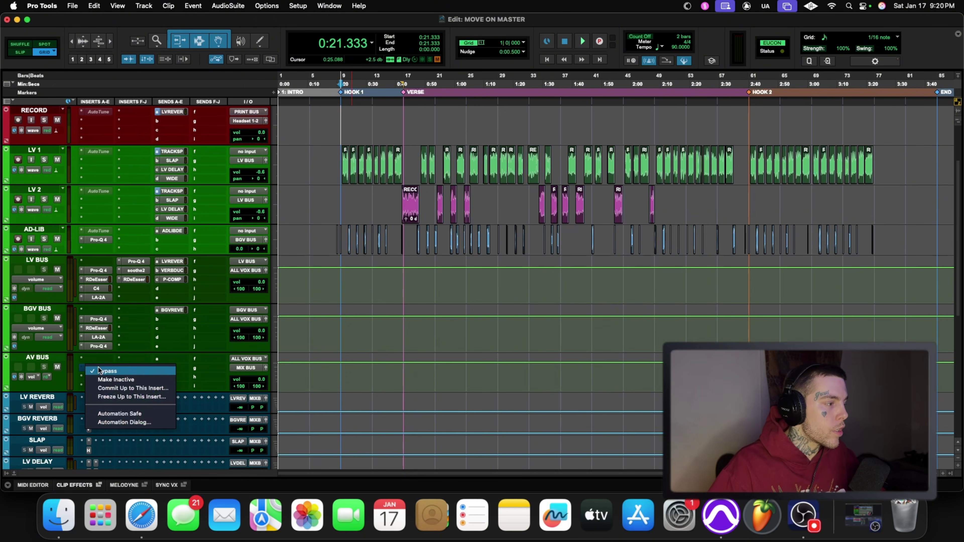
click(135, 372)
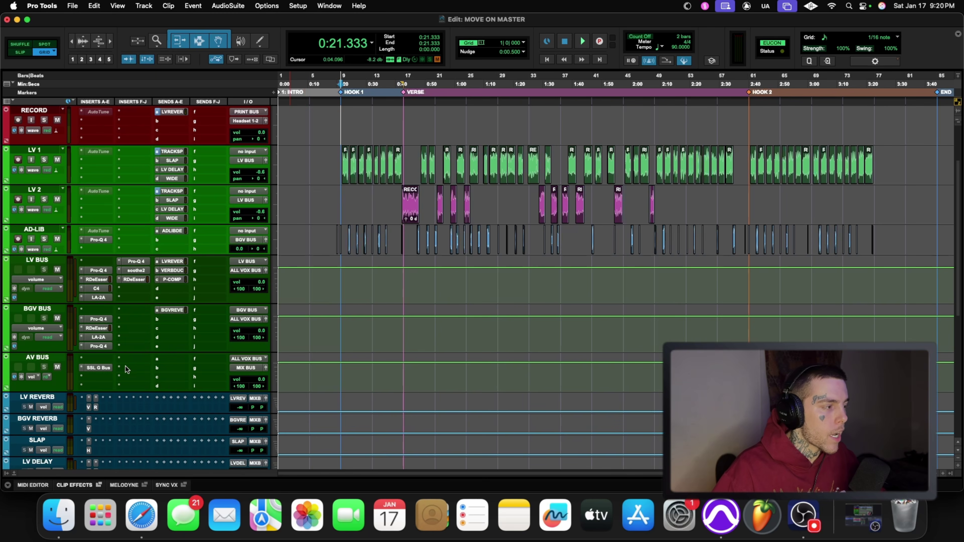
click(94, 367)
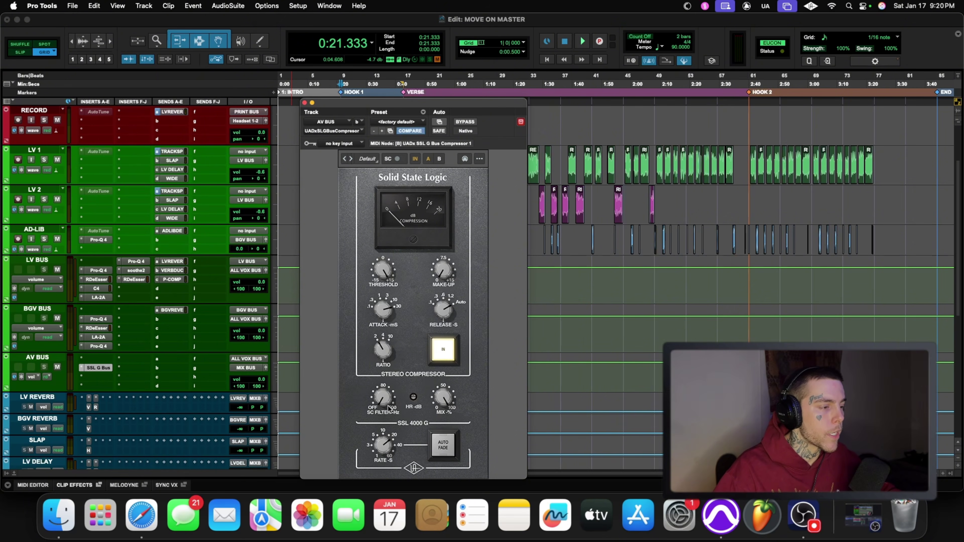
drag(382, 401, 384, 369)
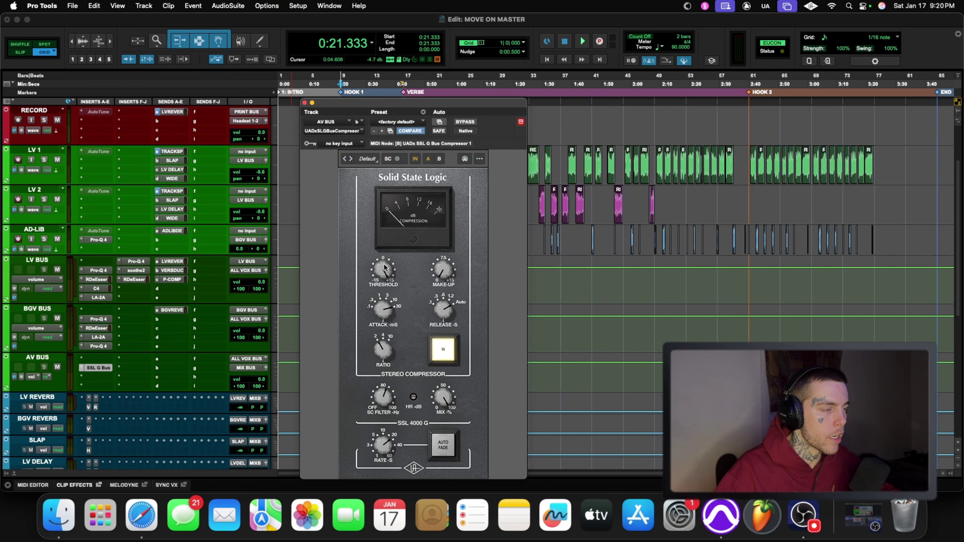
Lower the SSL G Bus threshold and slightly raise its make-up while playing Hook 1, compare it with bypass, and close it
key(space)
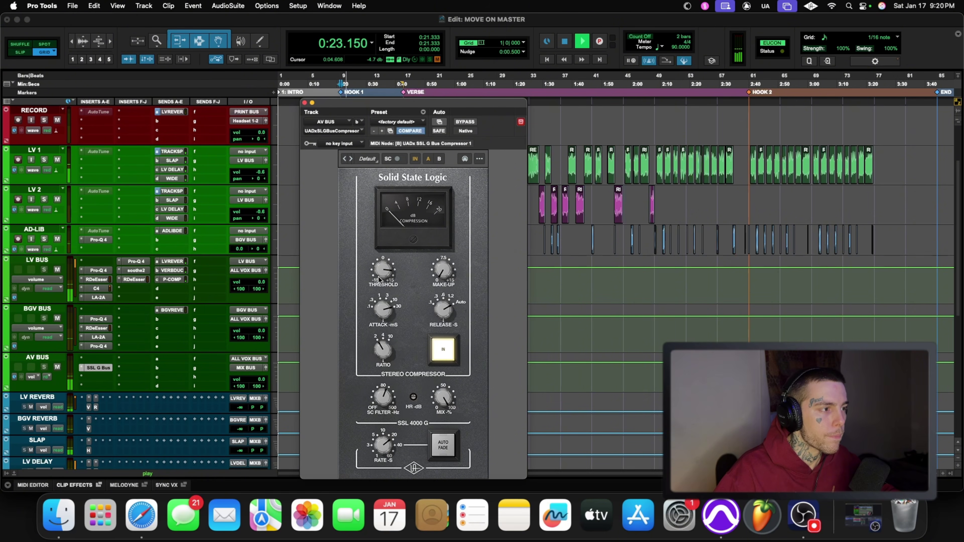
drag(378, 276, 370, 292)
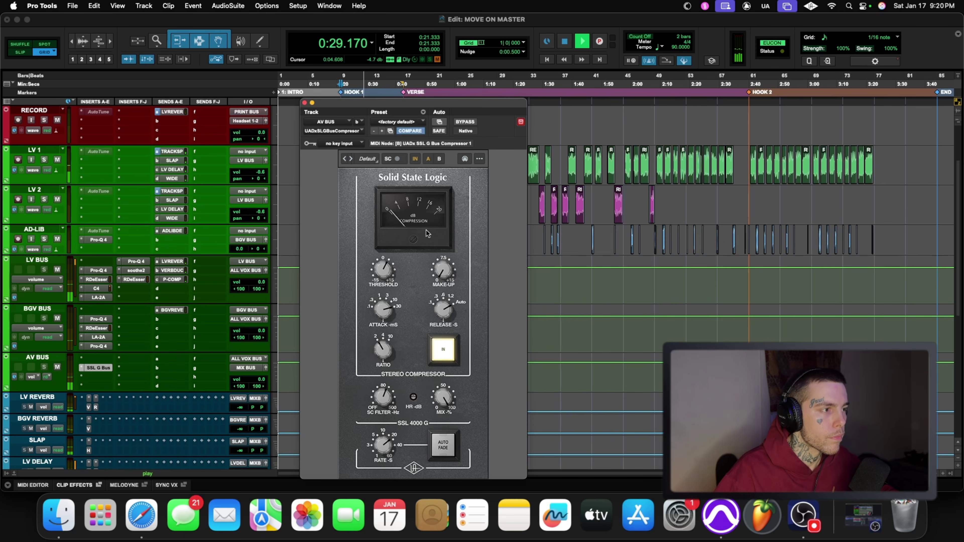
click(467, 122)
click(469, 121)
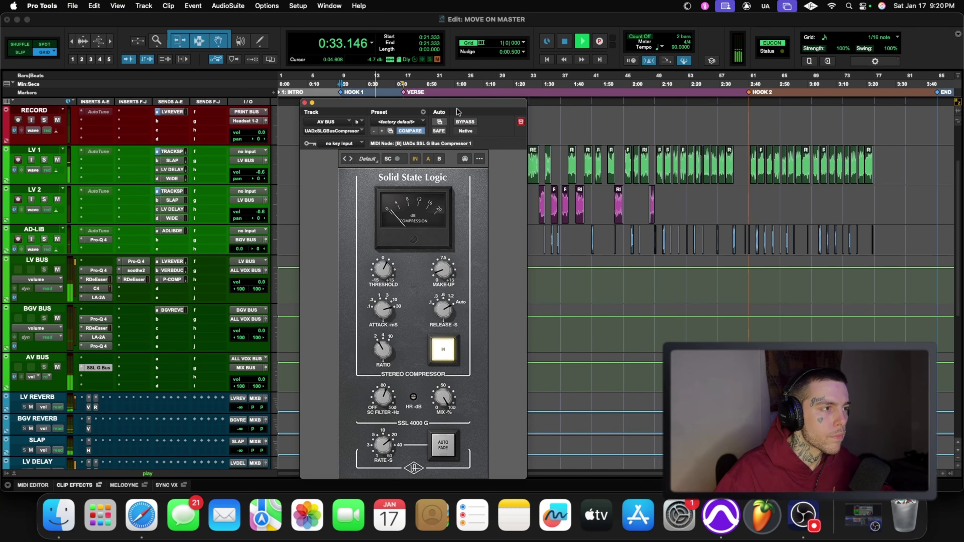
click(464, 122)
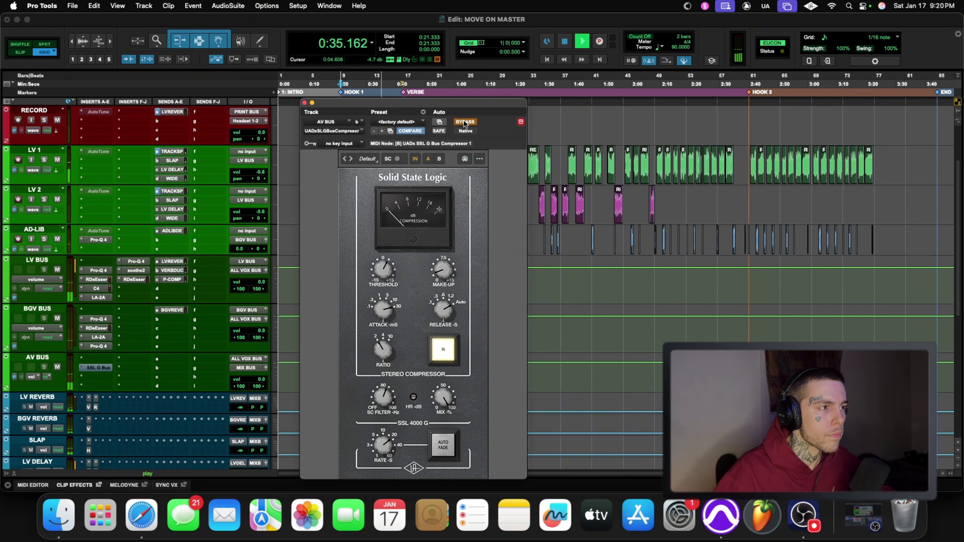
click(464, 121)
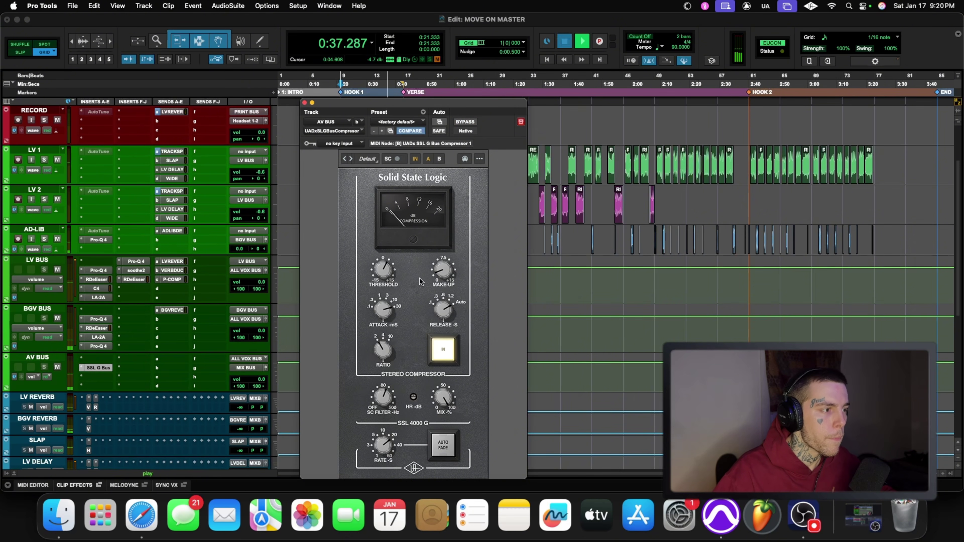
key(space)
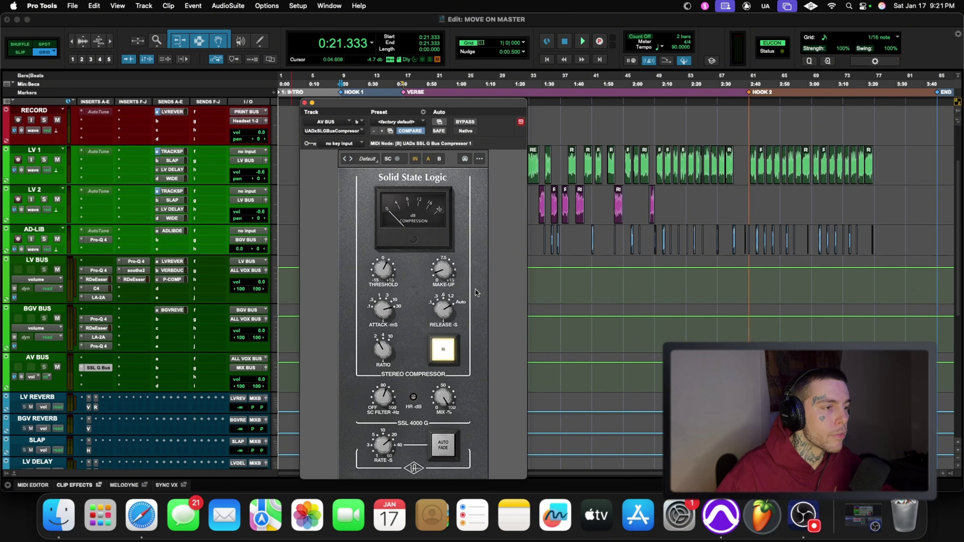
click(304, 103)
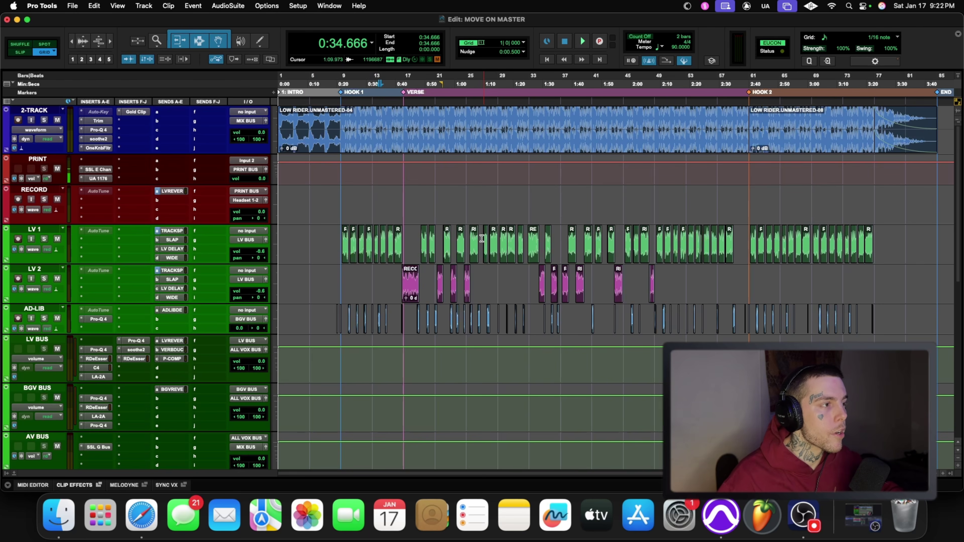
Load the TRACK SPACER user preset in the 2-TRACK's soothe2, then check LV 2's TRACK SPACER send and close the send window
click(103, 139)
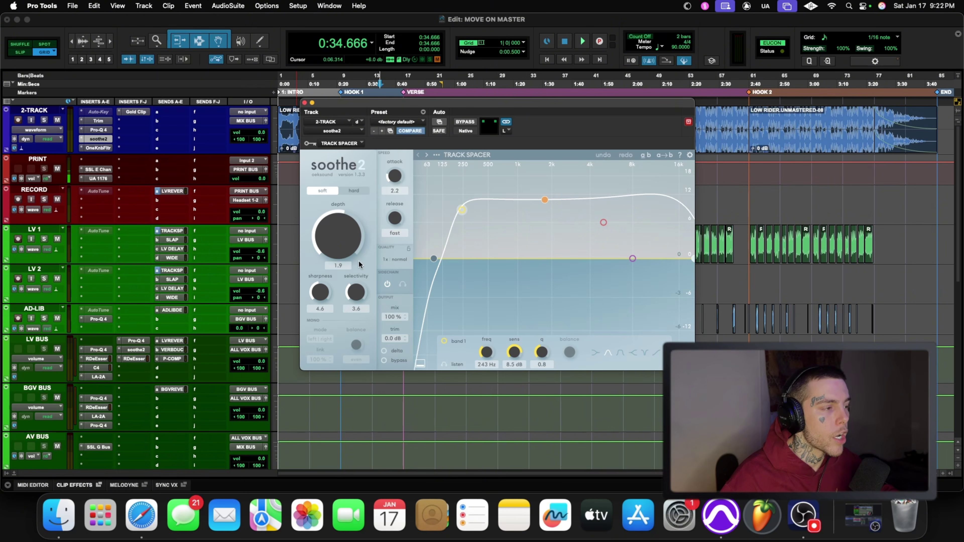
click(435, 155)
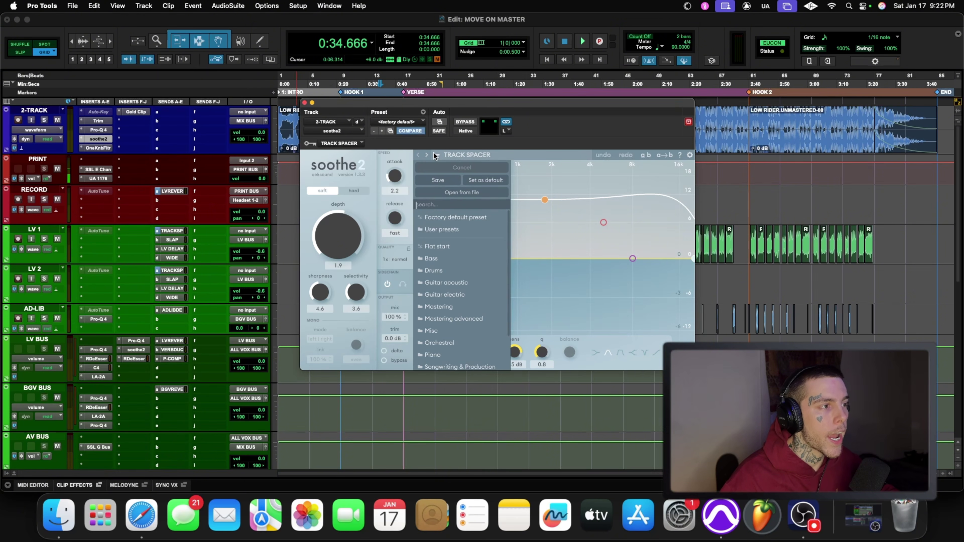
mouse_move(452, 226)
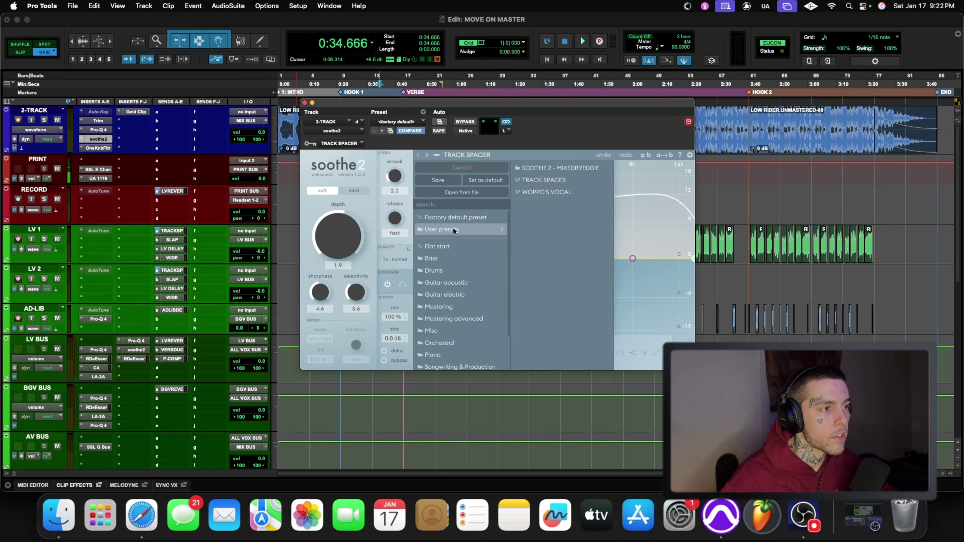
click(536, 180)
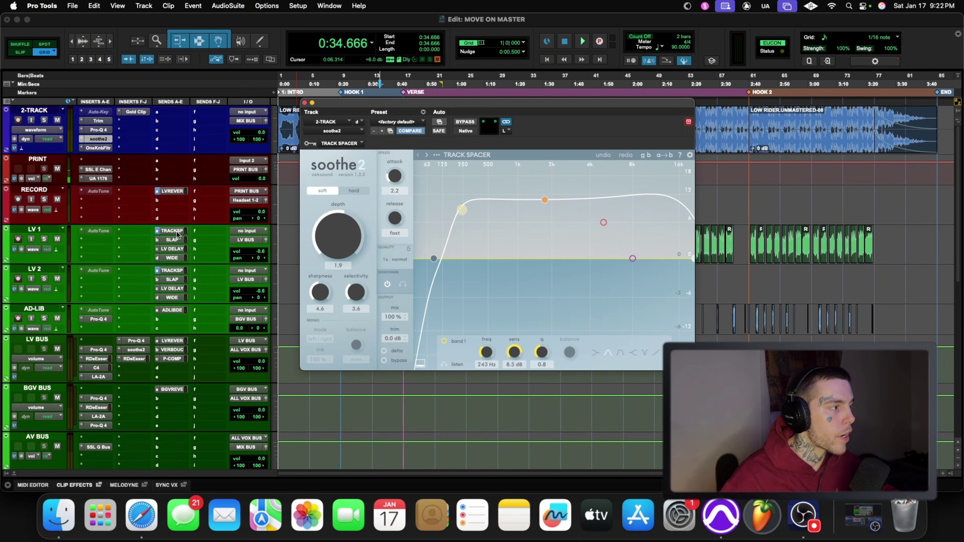
click(166, 270)
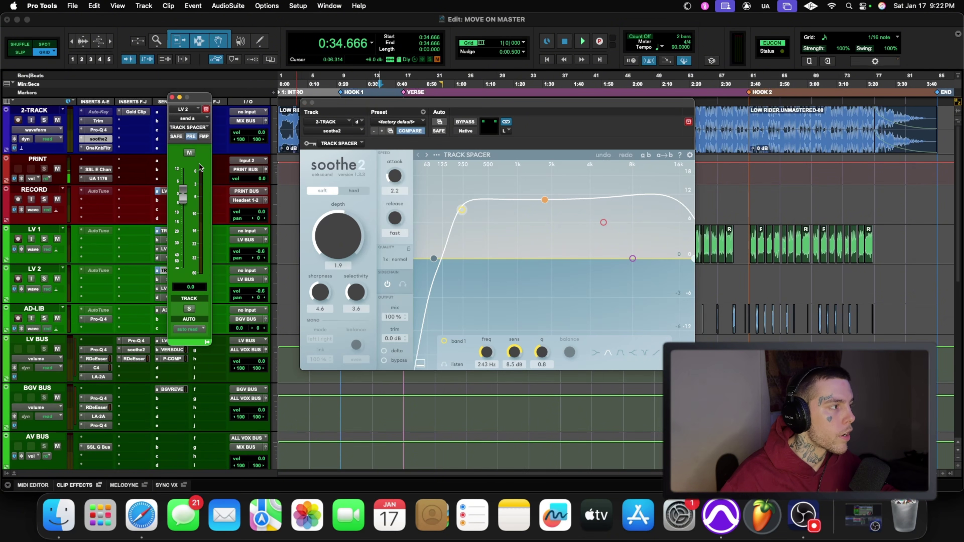
click(171, 97)
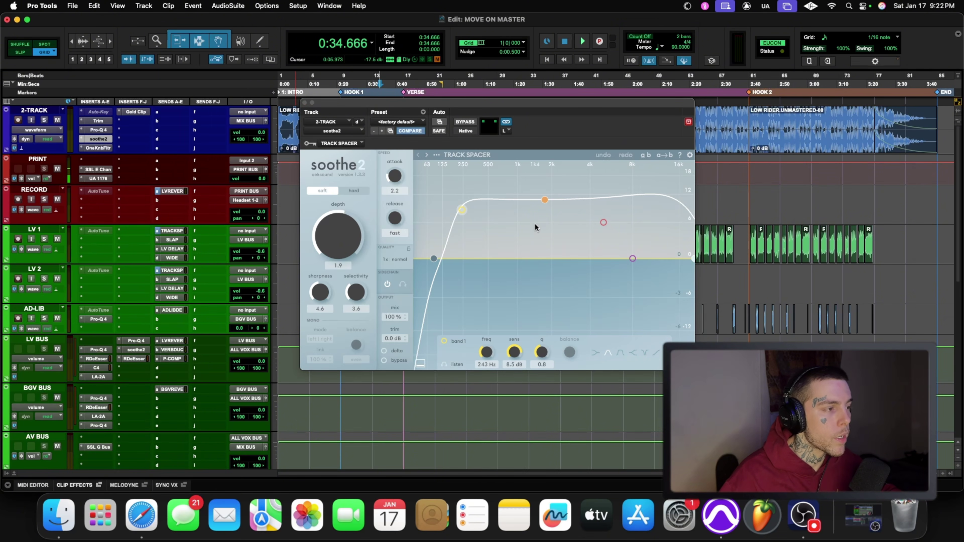
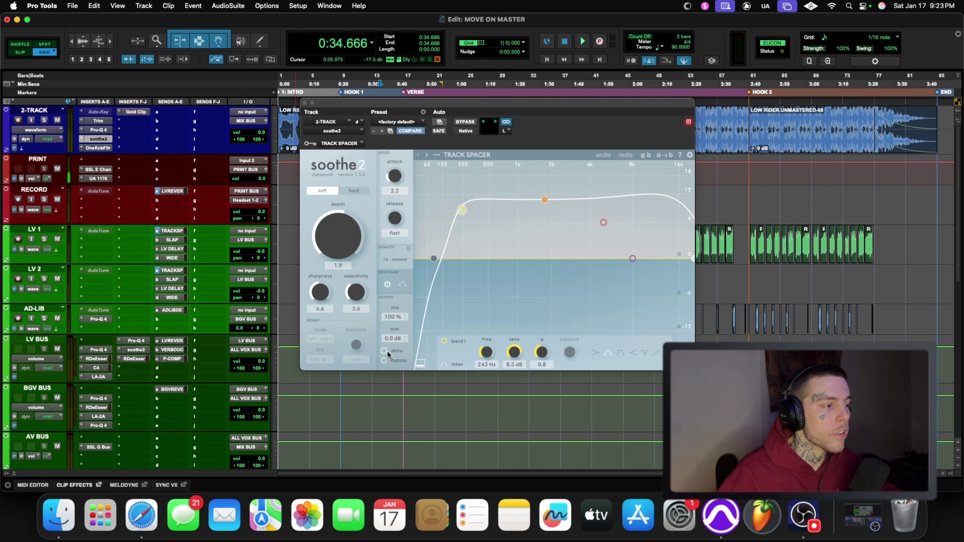
Play Hook 1 several times to examine soothe2's reduction on the 2-TRACK, including one pass monitoring only the delta signal
mouse_move(387, 350)
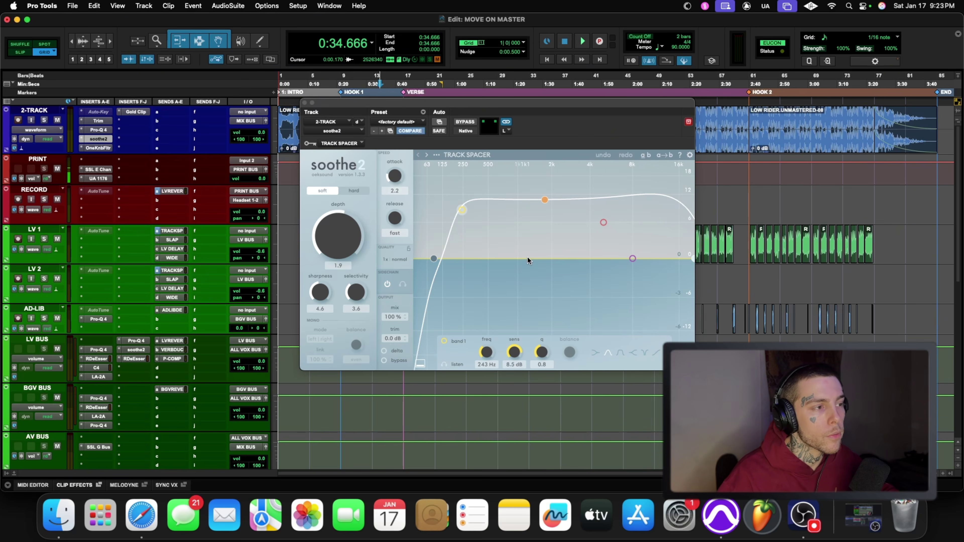
key(space)
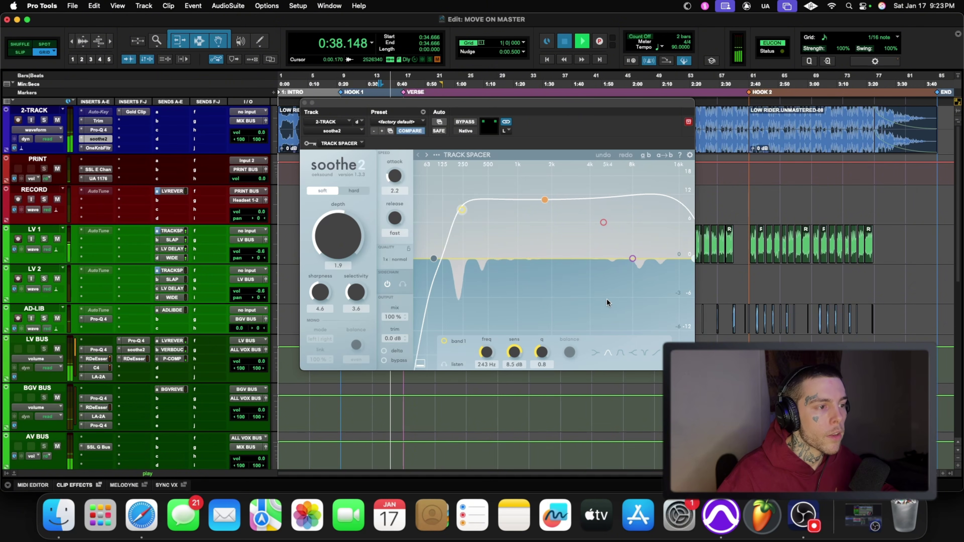
key(space)
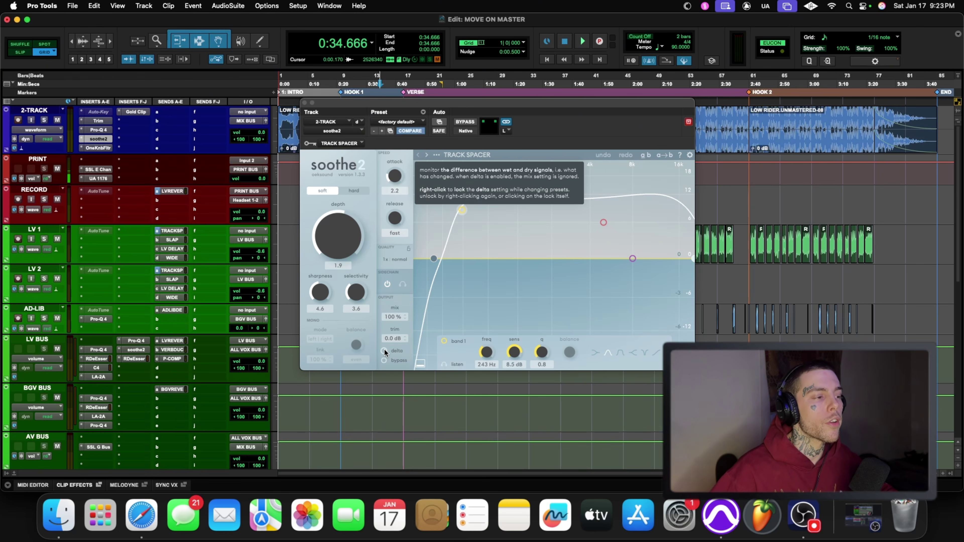
key(space)
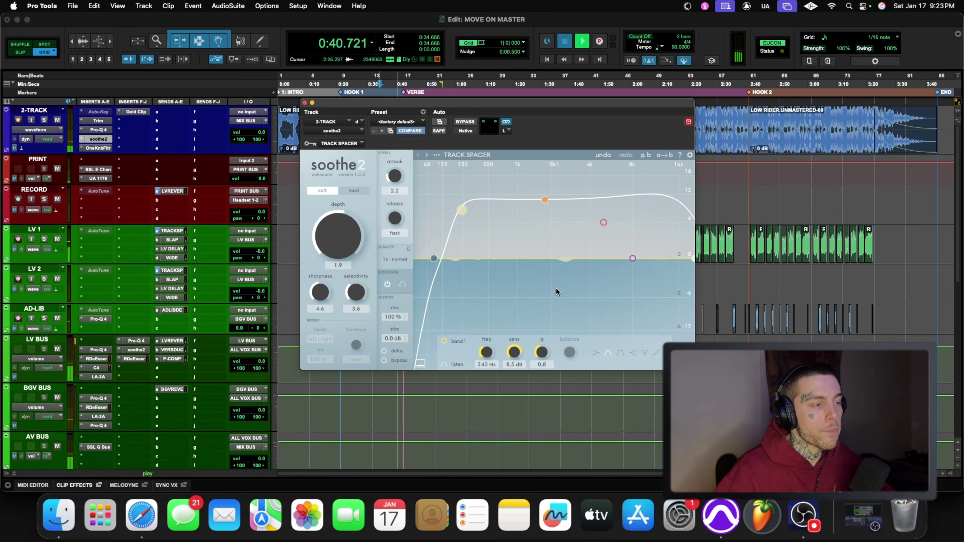
key(space)
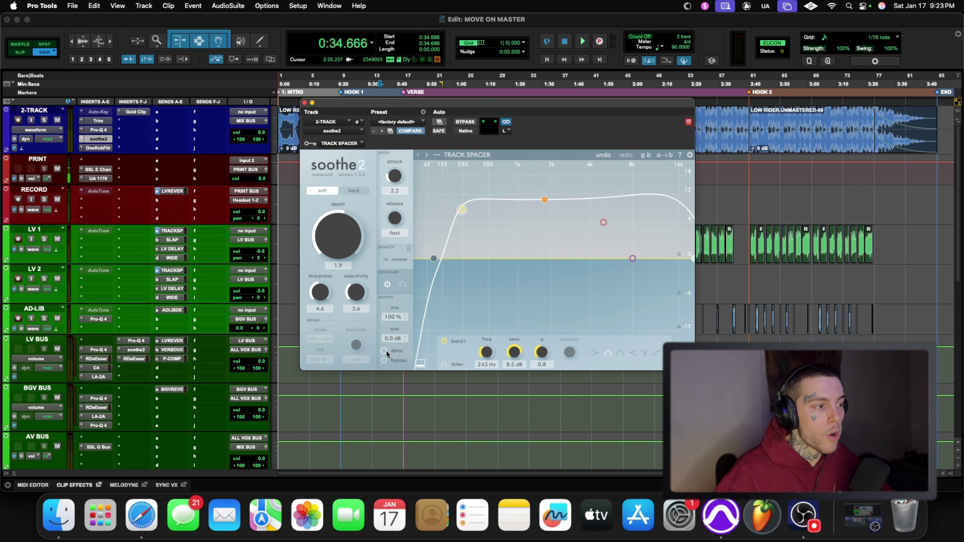
key(space)
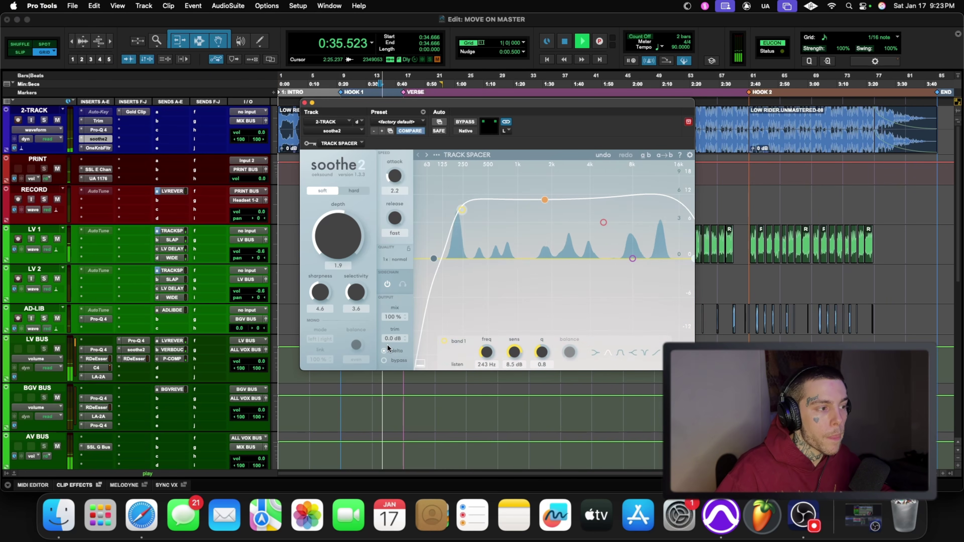
key(space)
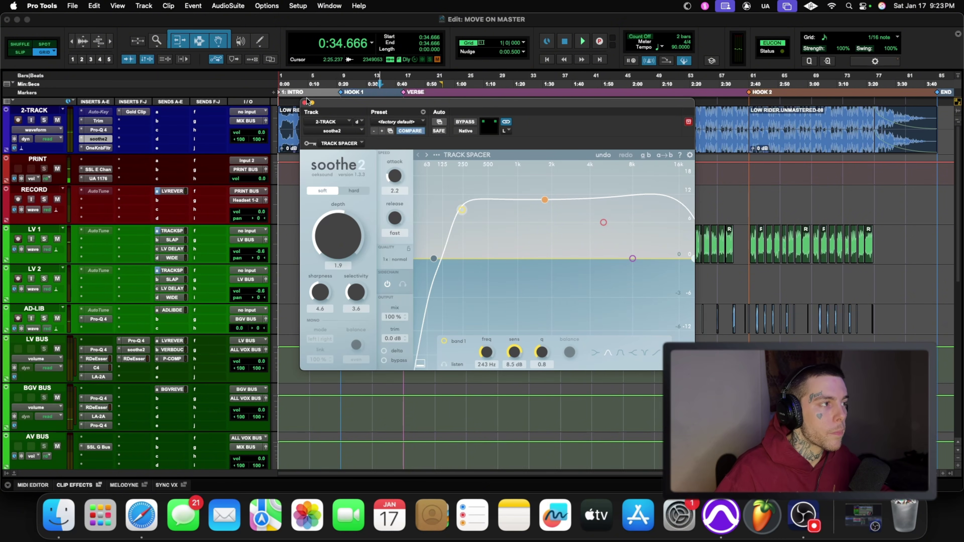
Compare Hook 1 with the 2-TRACK's soothe2 bypassed and active, leave it active, and close the plug-in
click(465, 122)
key(space)
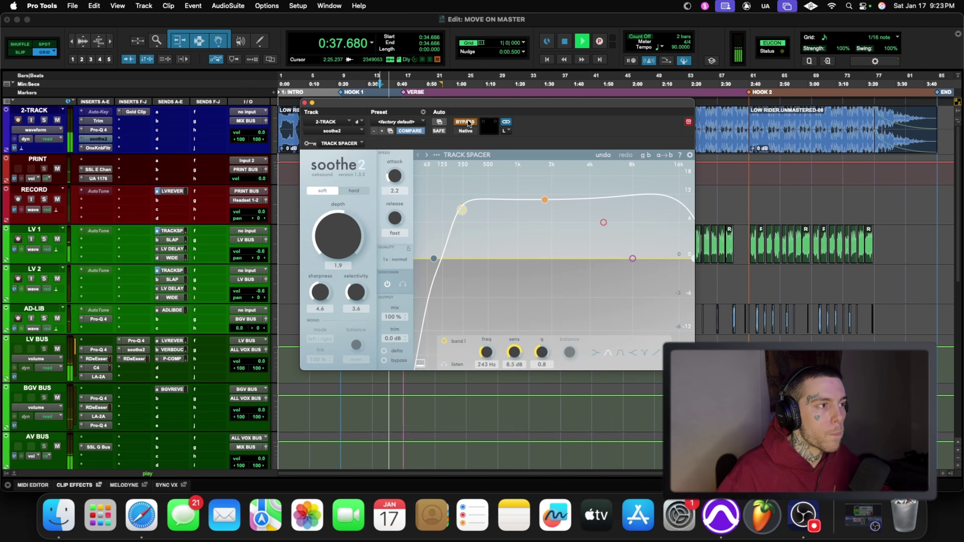
key(space)
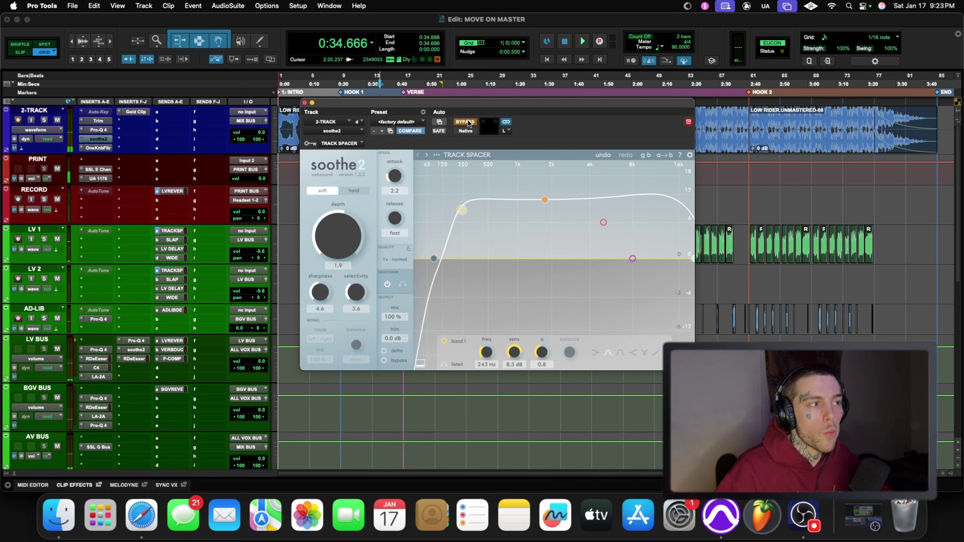
click(465, 122)
key(space)
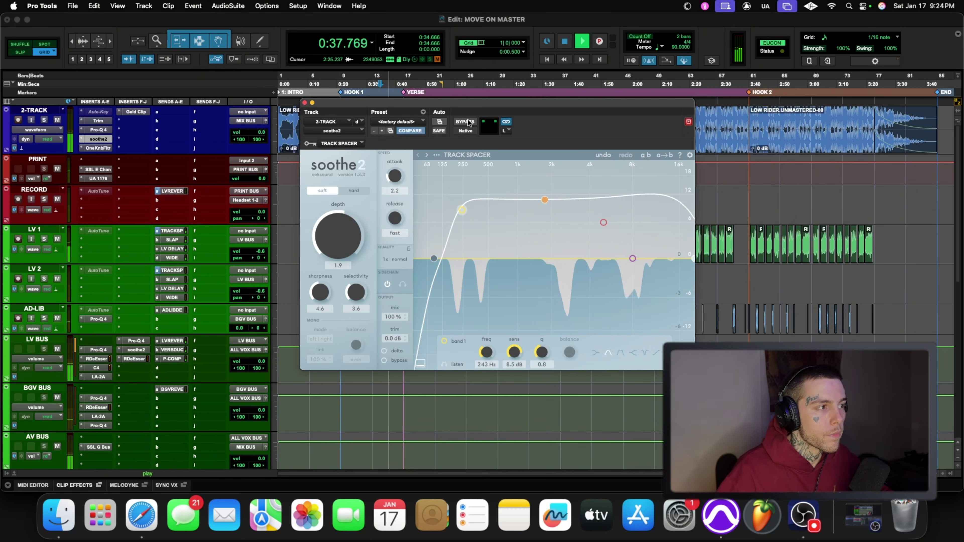
key(space)
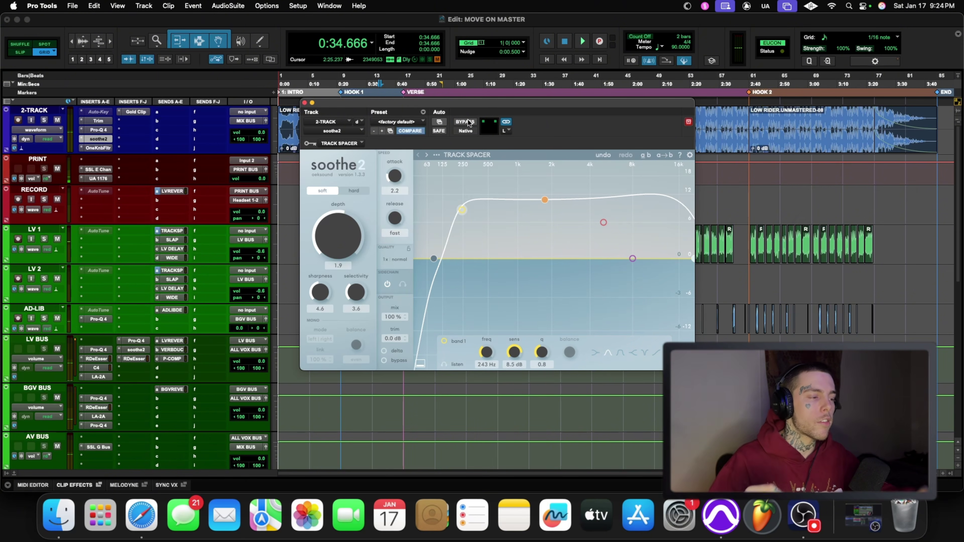
click(304, 102)
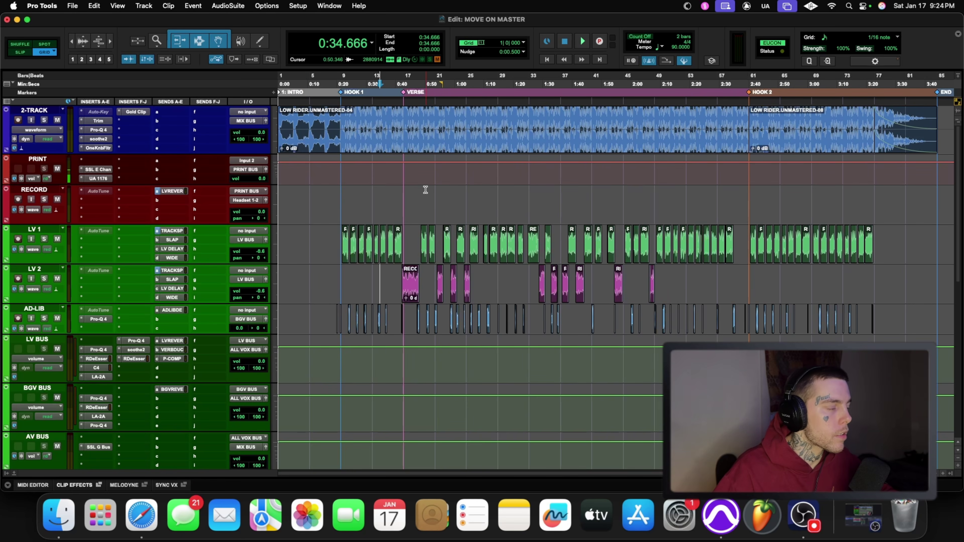
Open the Mix window and inspect the gate and compression settings of the P-COMP track's RVox, then close the plug-in
scroll(421, 189, down, 10)
scroll(424, 190, up, 5)
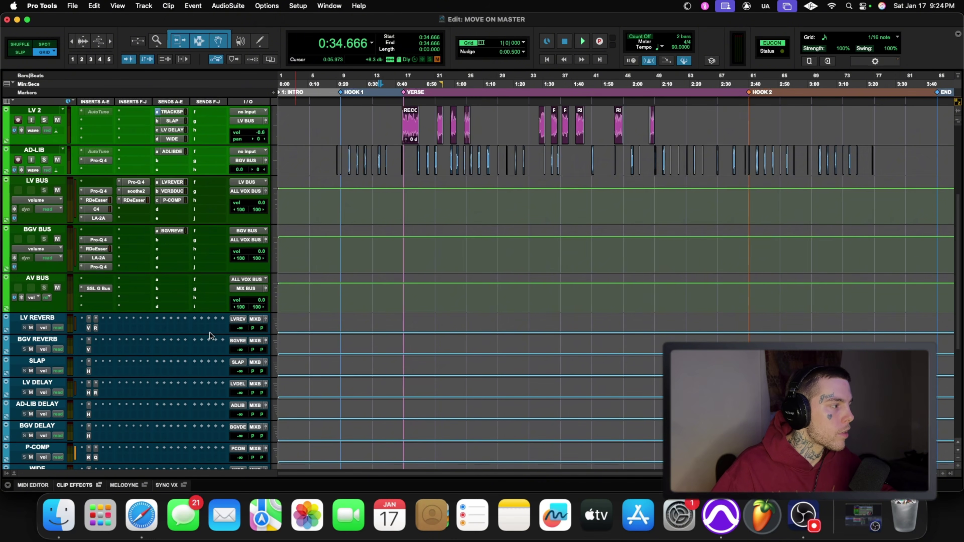
scroll(209, 334, down, 2)
key(super+equal)
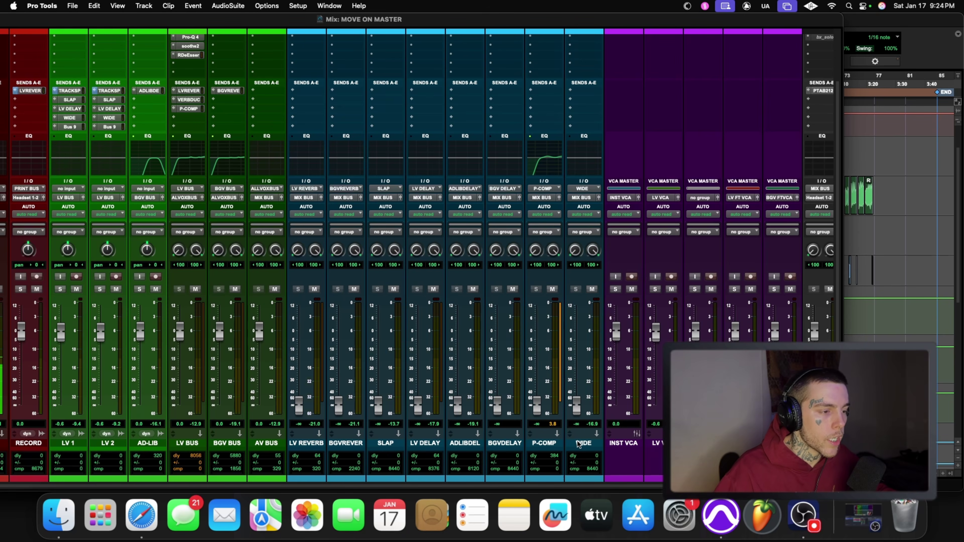
scroll(552, 197, up, 3)
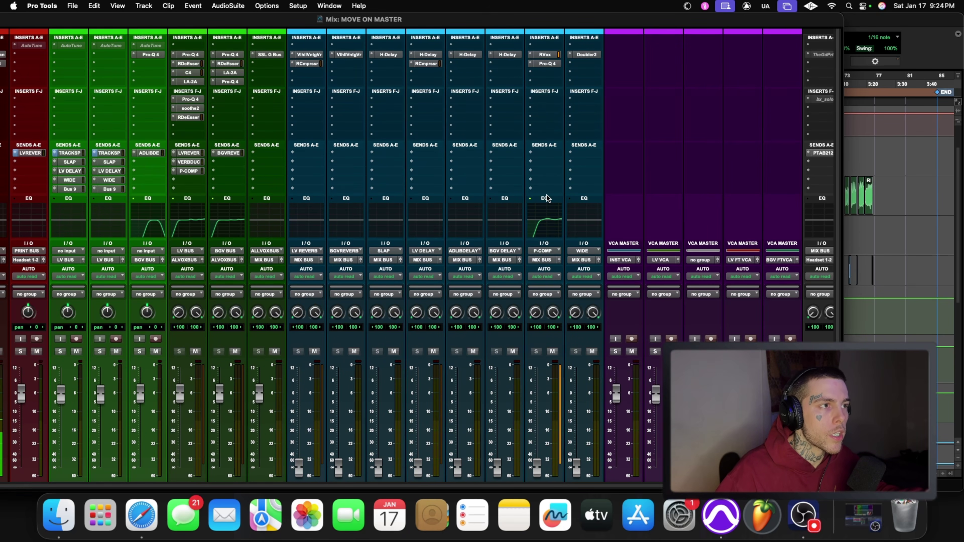
click(544, 55)
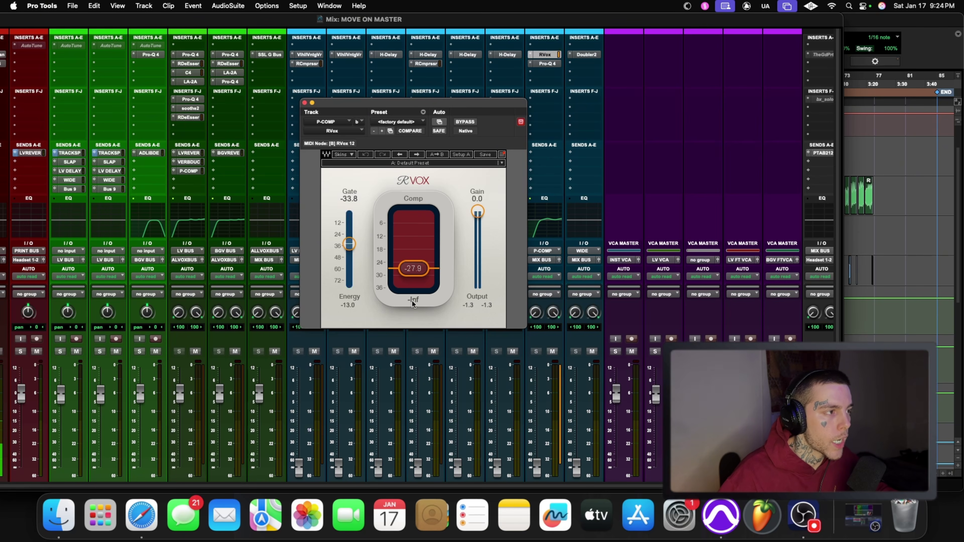
click(304, 102)
Raise the P-COMP track's volume fader to -32.7 dB
scroll(558, 399, down, 3)
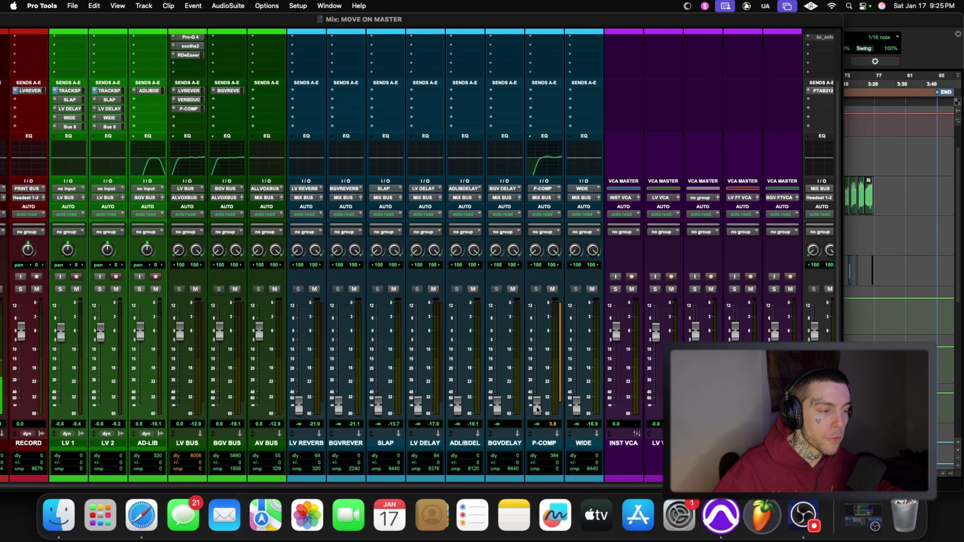
mouse_move(537, 409)
mouse_down()
mouse_move(537, 343)
mouse_move(537, 412)
mouse_up()
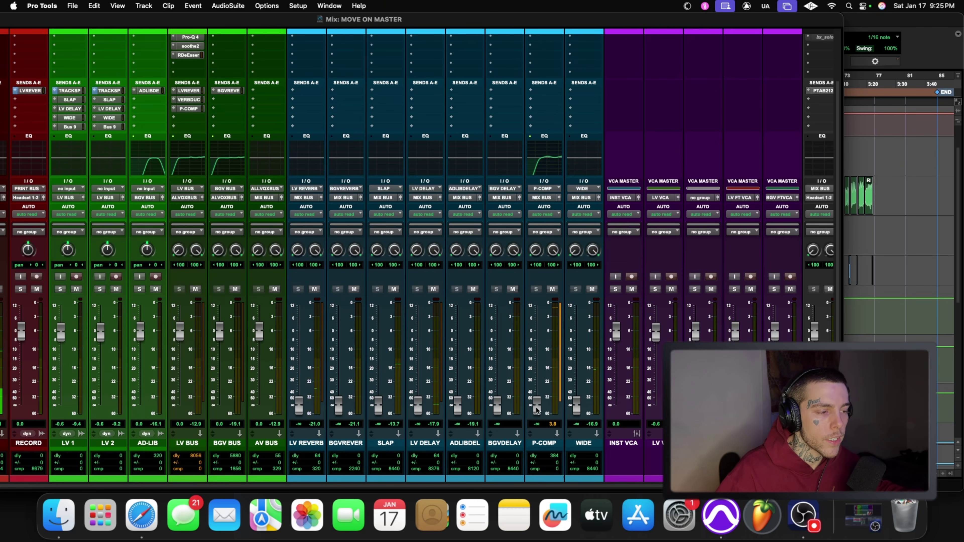
drag(534, 405, 537, 385)
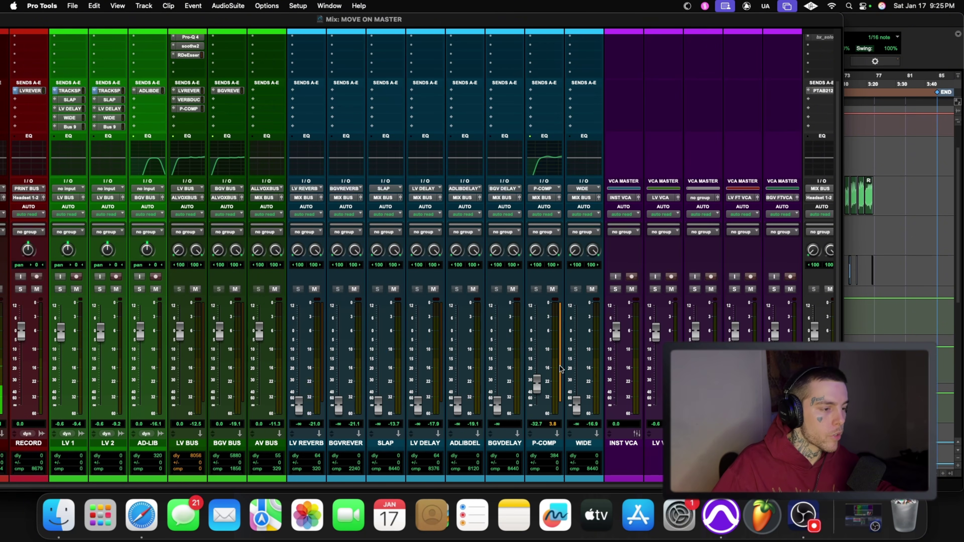
Inspect the low-cut, midrange boost and high-shelf bands of the P-COMP track's Pro-Q 4, close it, and return to the Edit window
scroll(532, 324, up, 5)
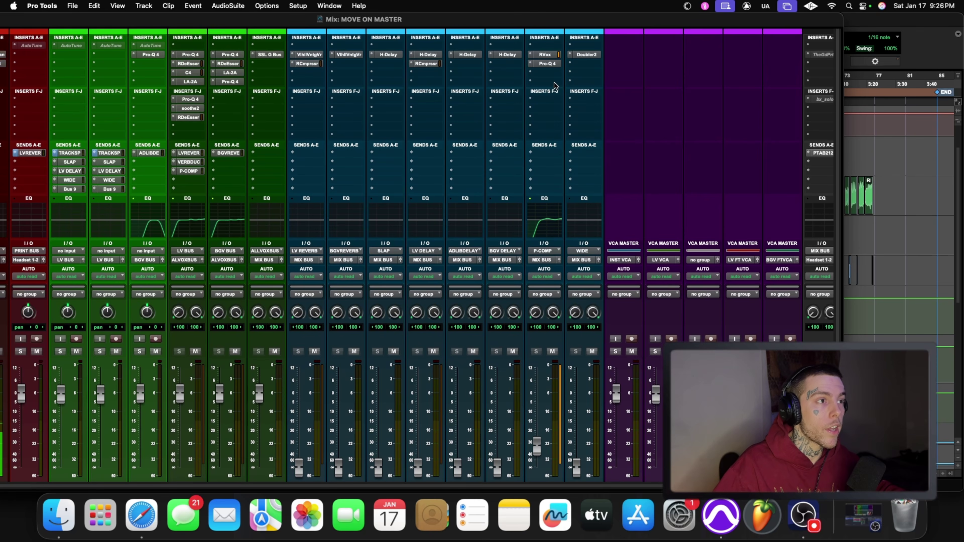
click(547, 63)
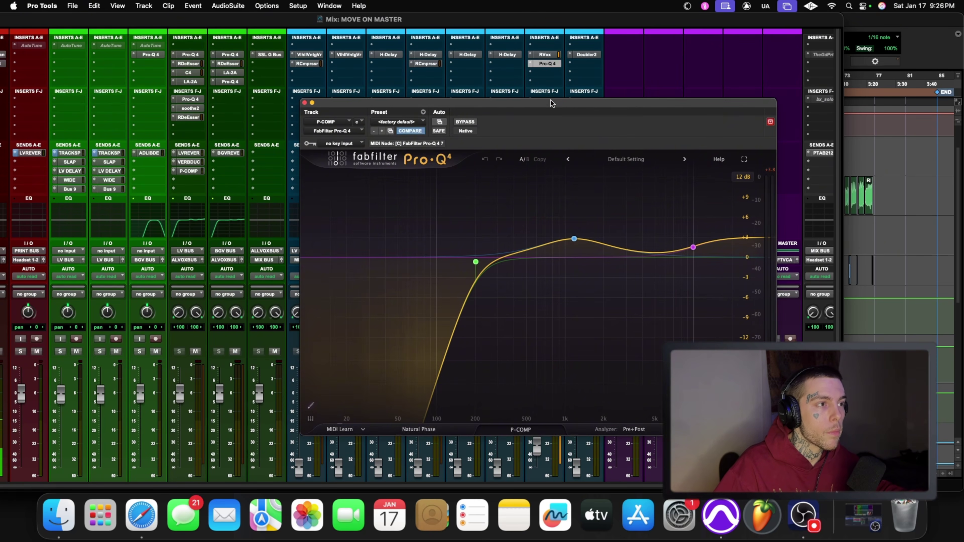
drag(552, 103, 490, 101)
click(414, 261)
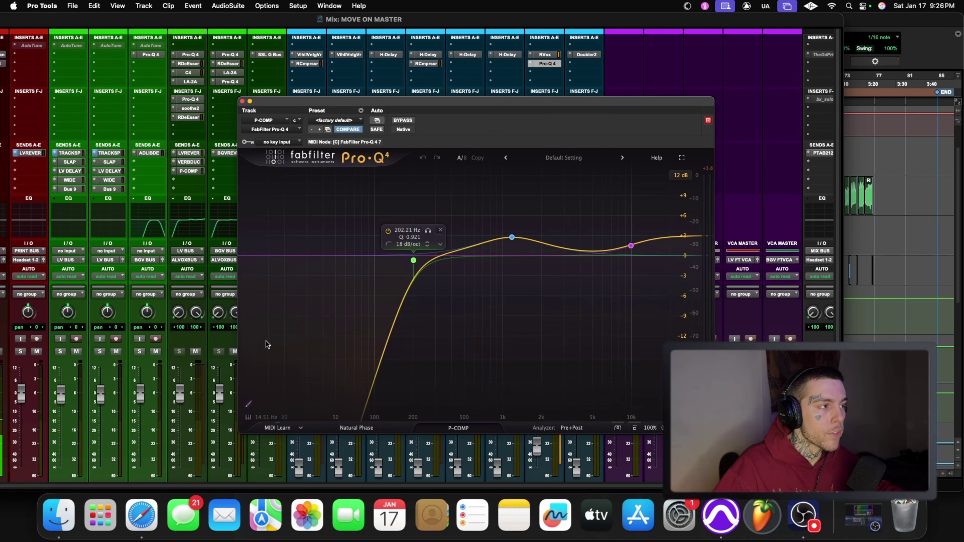
mouse_move(631, 246)
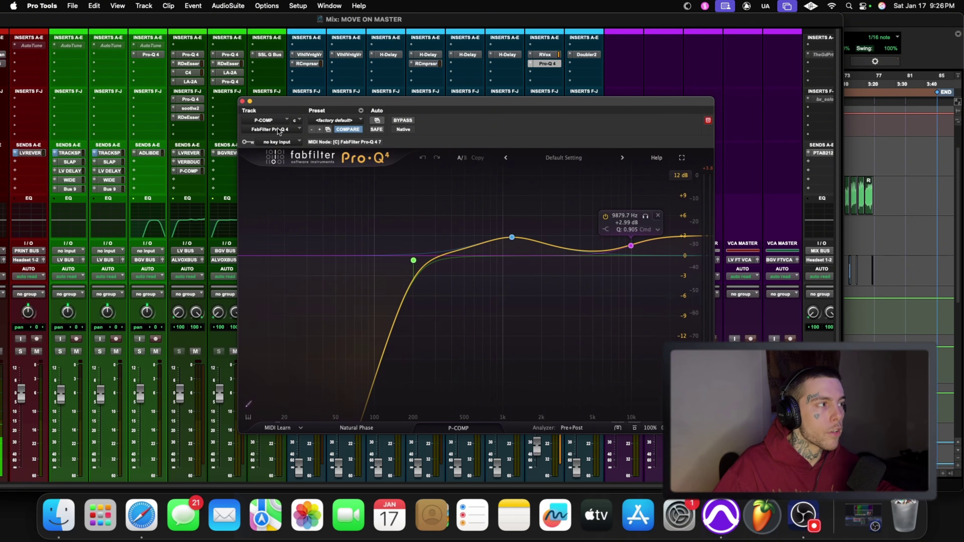
click(242, 101)
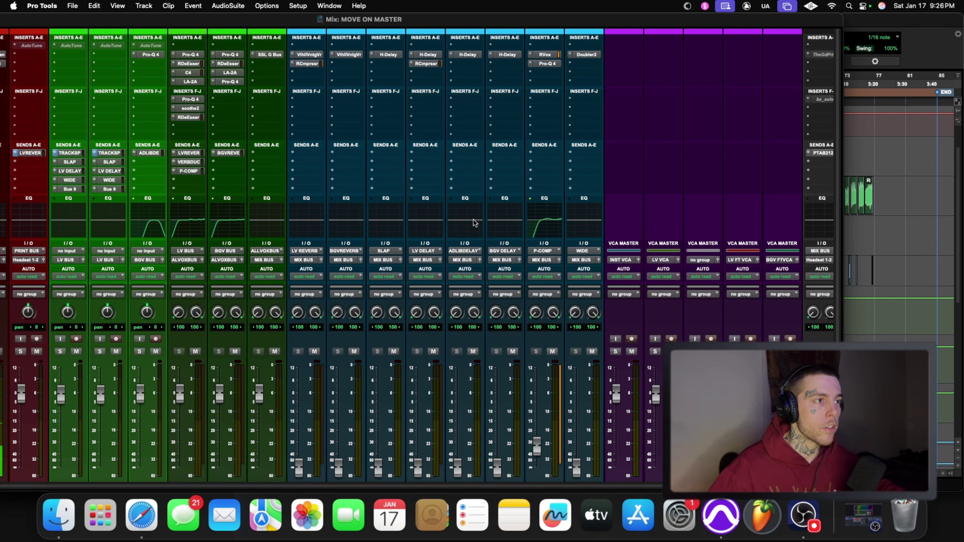
click(547, 63)
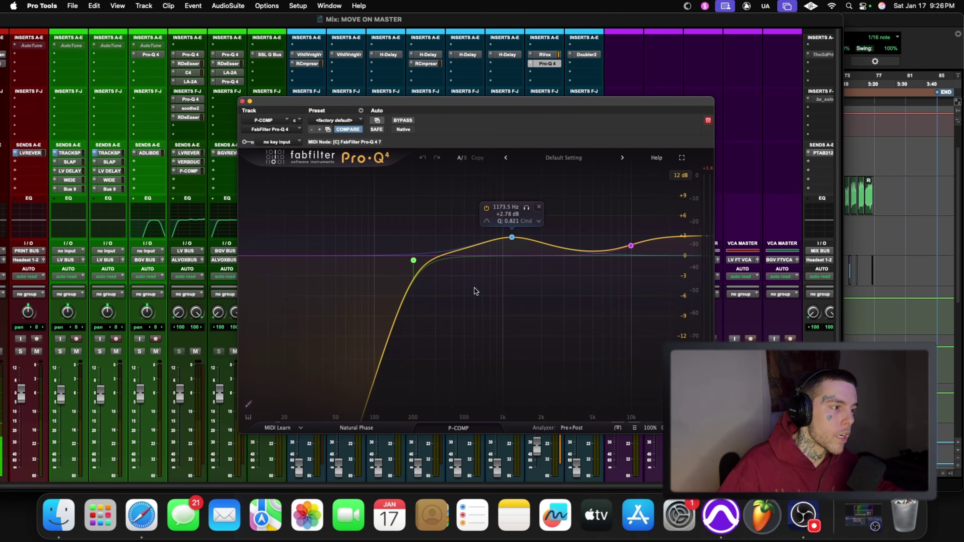
mouse_move(409, 277)
click(242, 101)
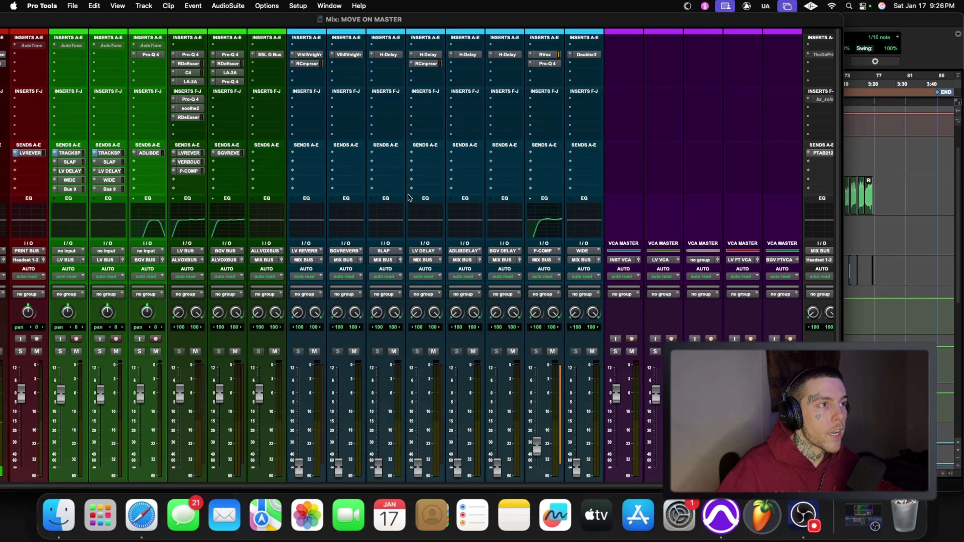
scroll(518, 358, down, 3)
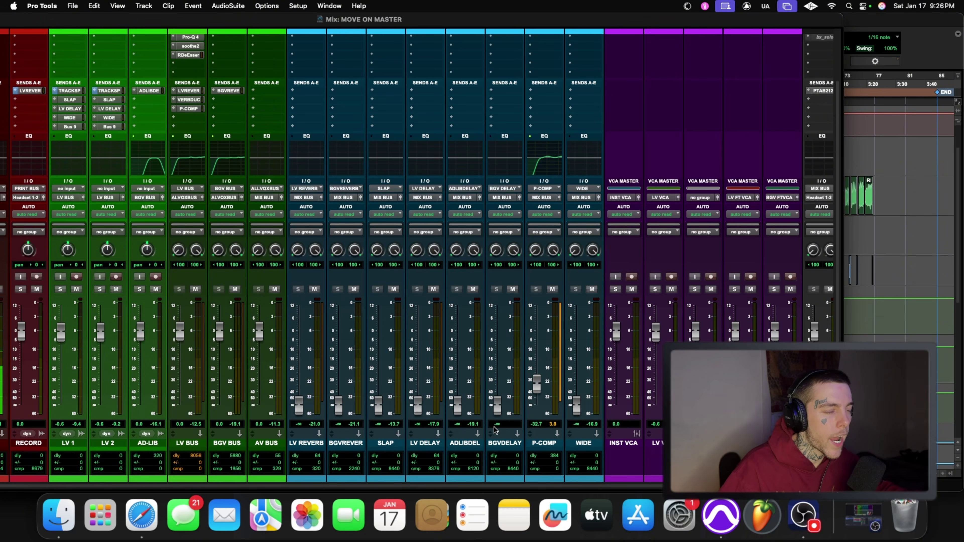
key(super+equal)
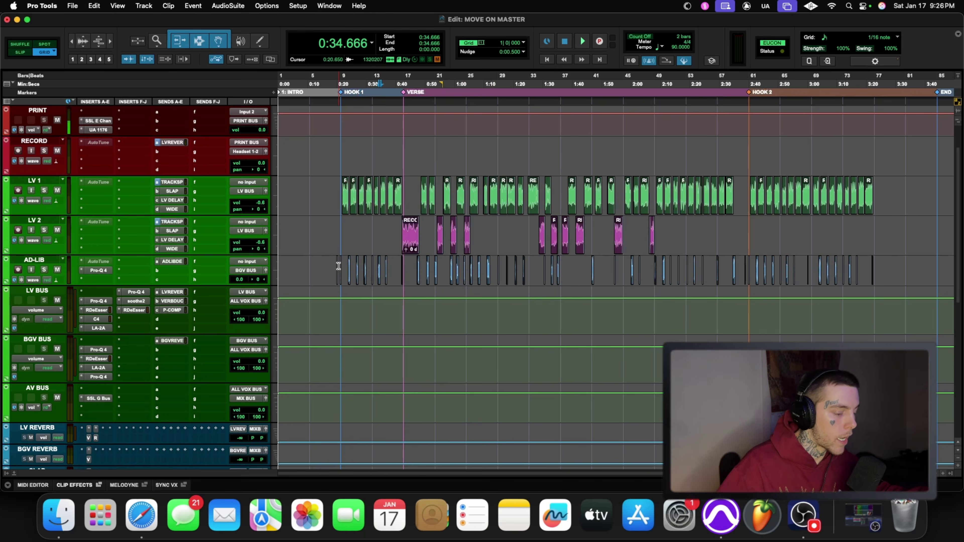
Raise the AD-LIB DELAY track's volume fader to -6.2 dB in the Mix window and return to the Edit window
key(super+equal)
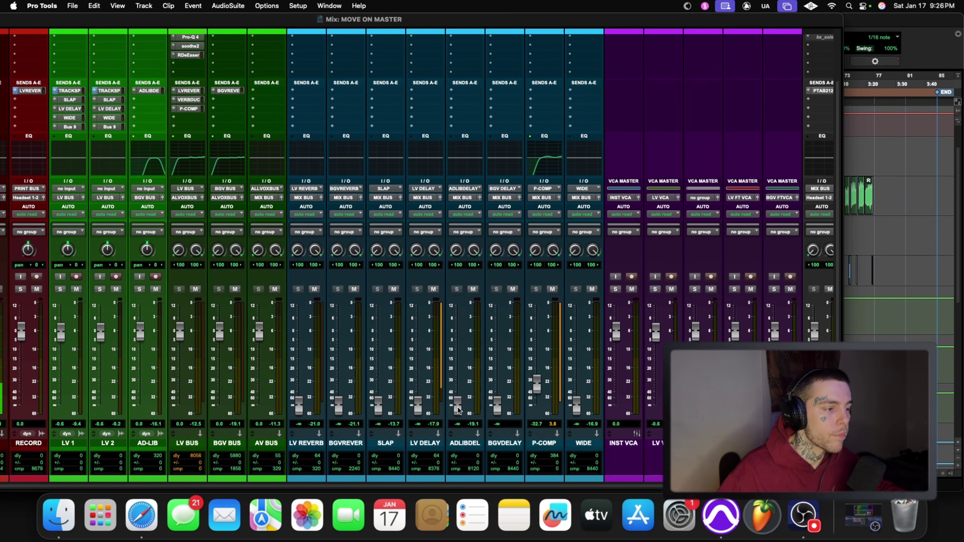
drag(458, 405, 458, 345)
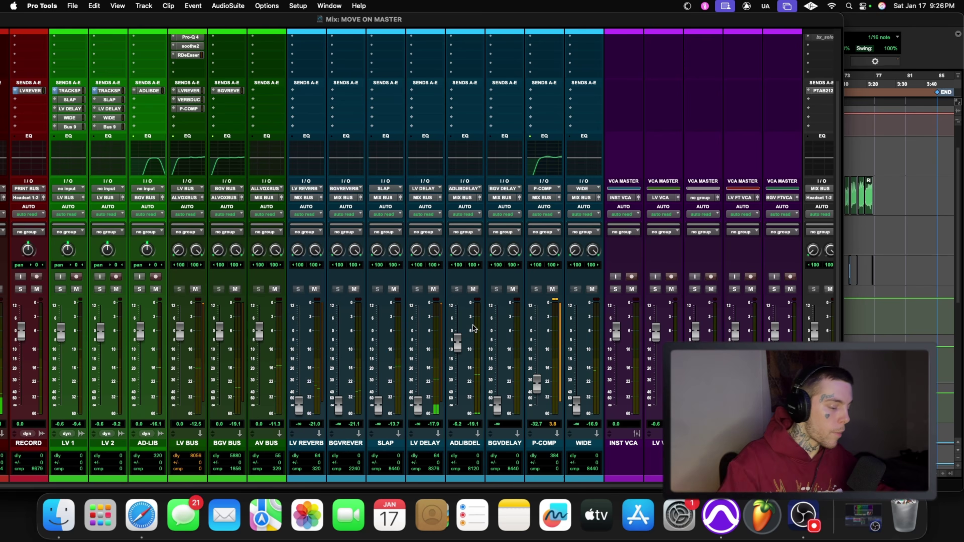
key(super+equal)
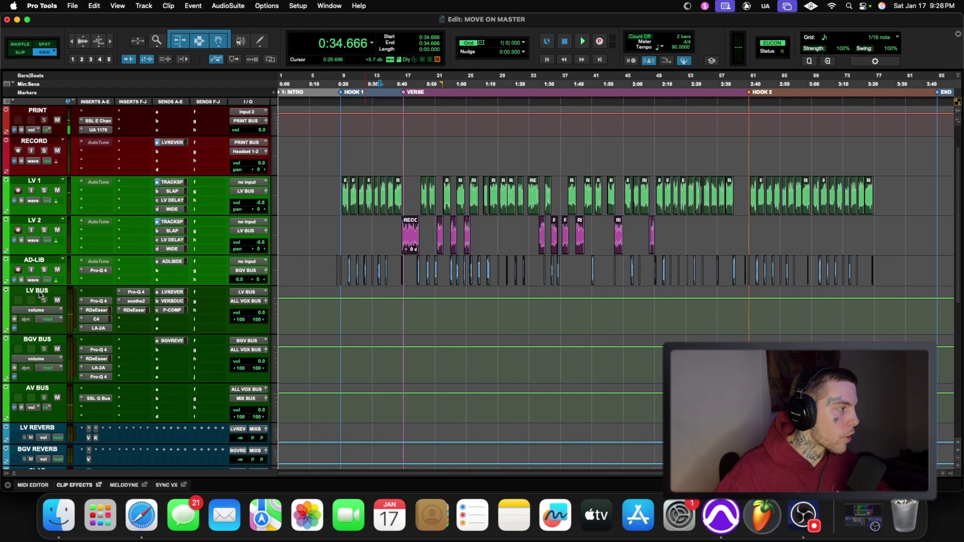
Solo the AD-LIB track and play it from 0:24 in Hook 1 to hear its delay
click(45, 269)
click(350, 262)
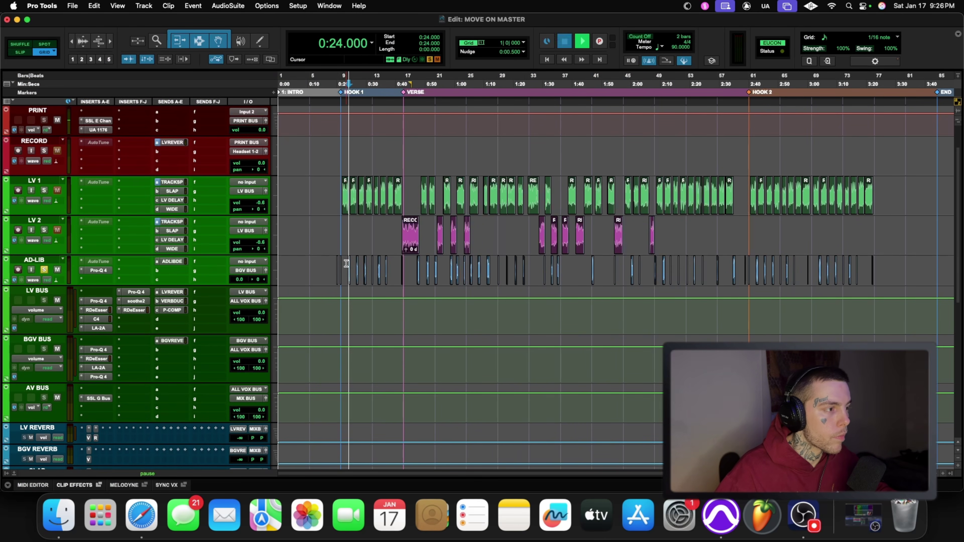
key(space)
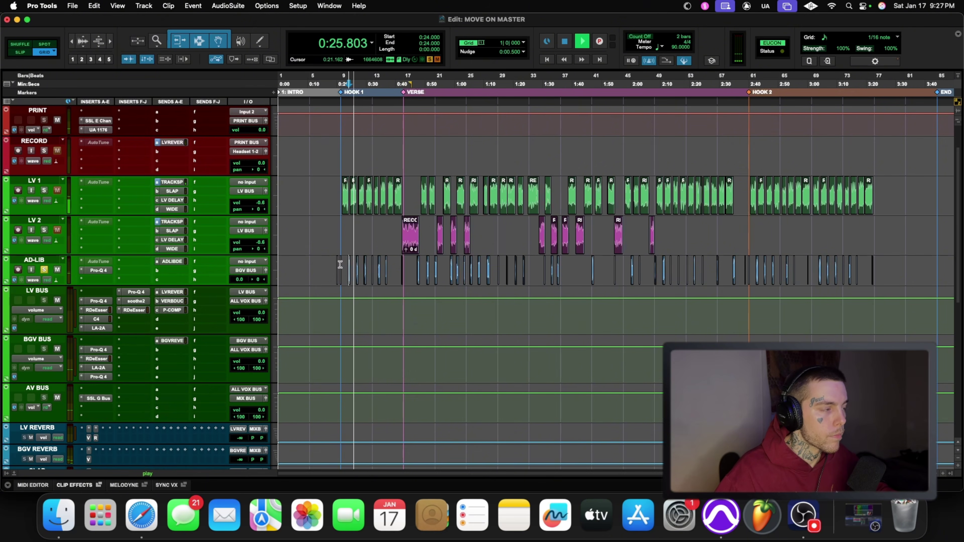
Open the AD-LIB DELAY track's H-Delay, stop playback, and inspect its feedback, low-pass and high-pass filter settings
scroll(144, 381, down, 10)
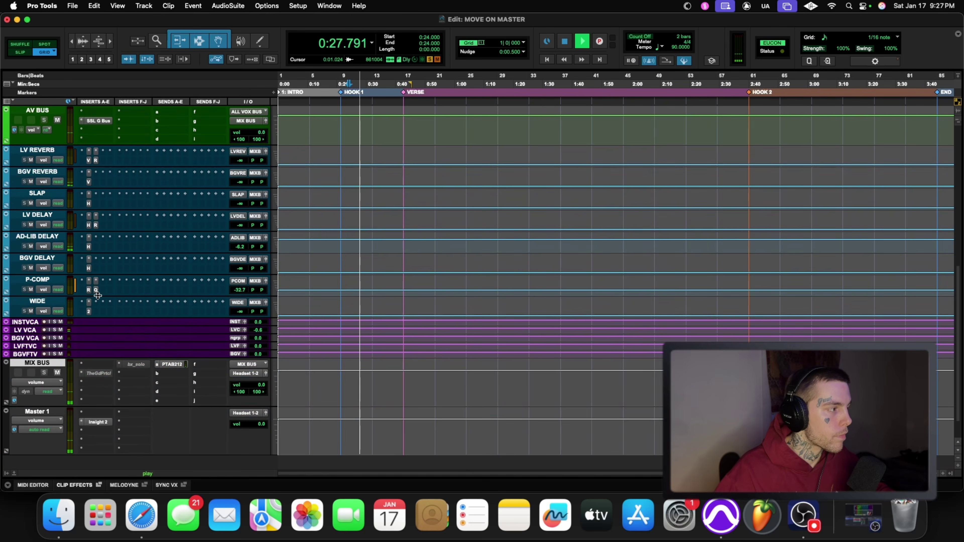
scroll(125, 342, up, 5)
click(88, 344)
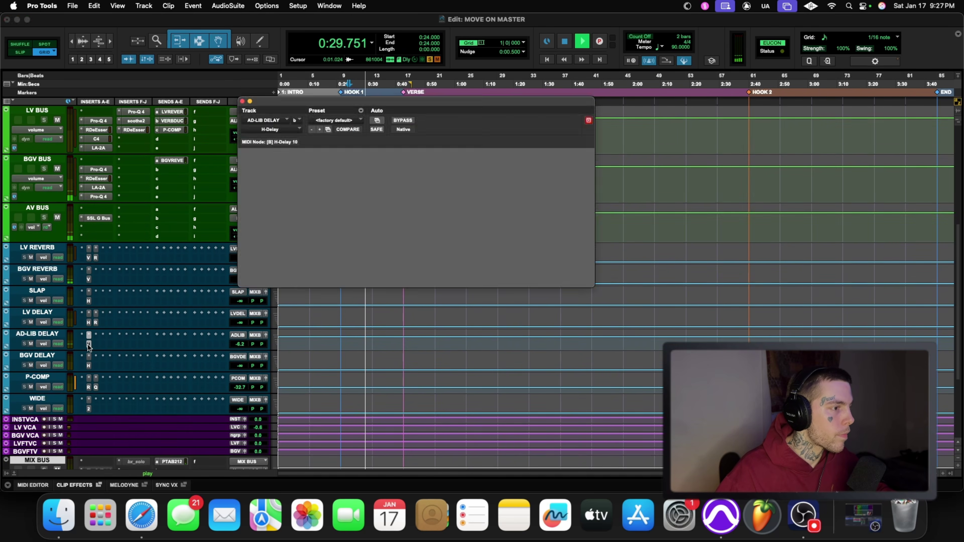
key(space)
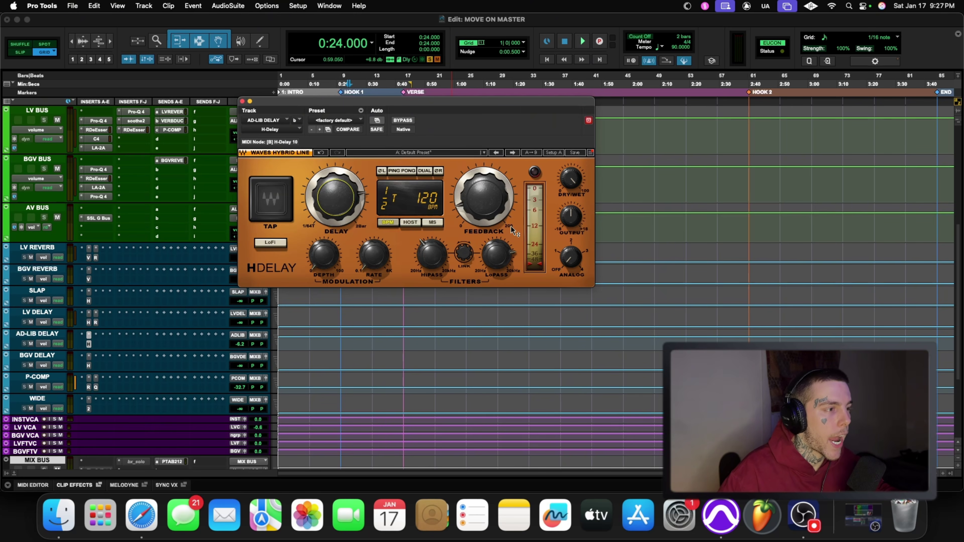
mouse_move(511, 232)
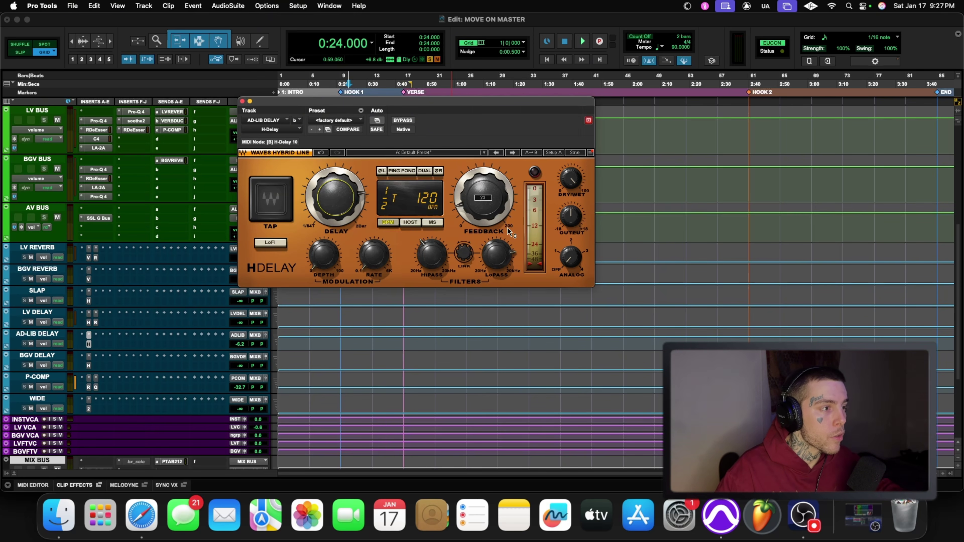
click(509, 228)
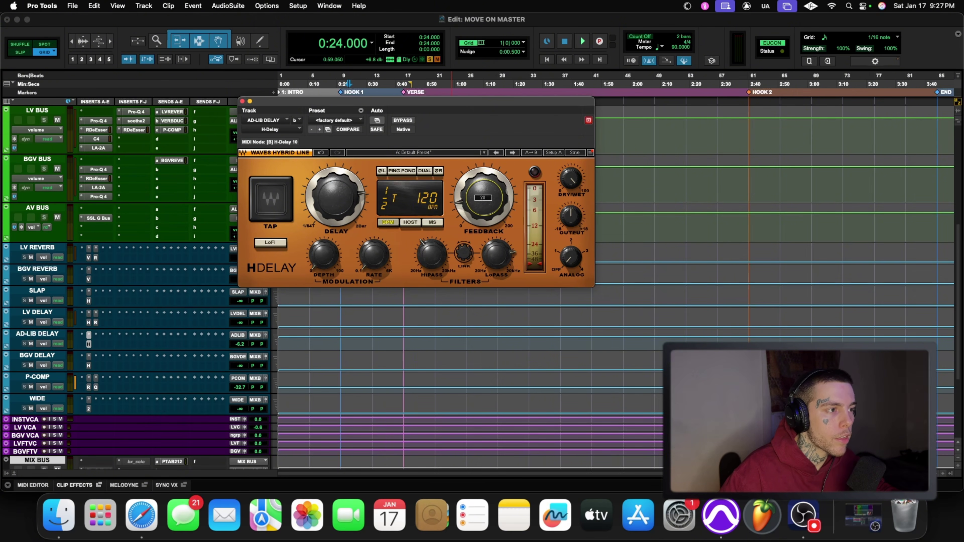
click(497, 256)
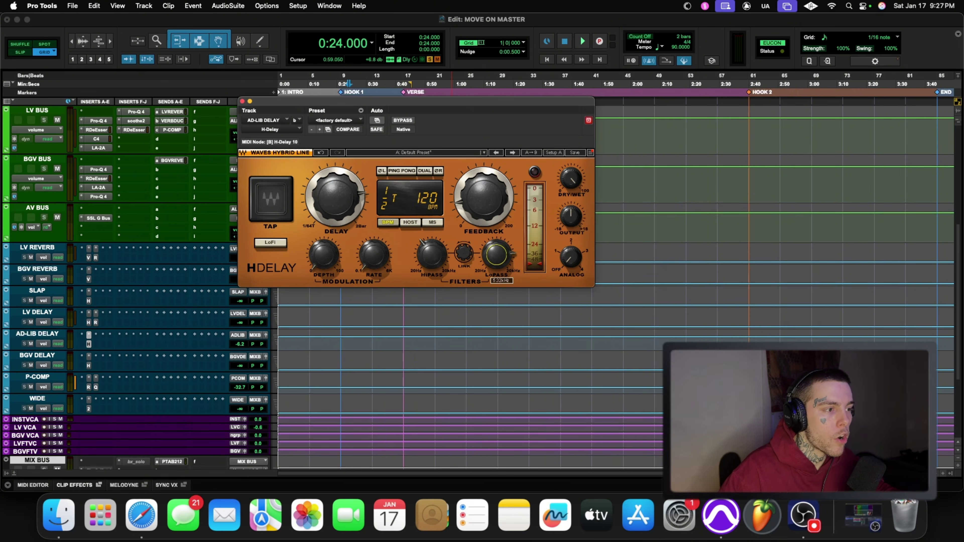
drag(497, 256, 444, 269)
click(430, 256)
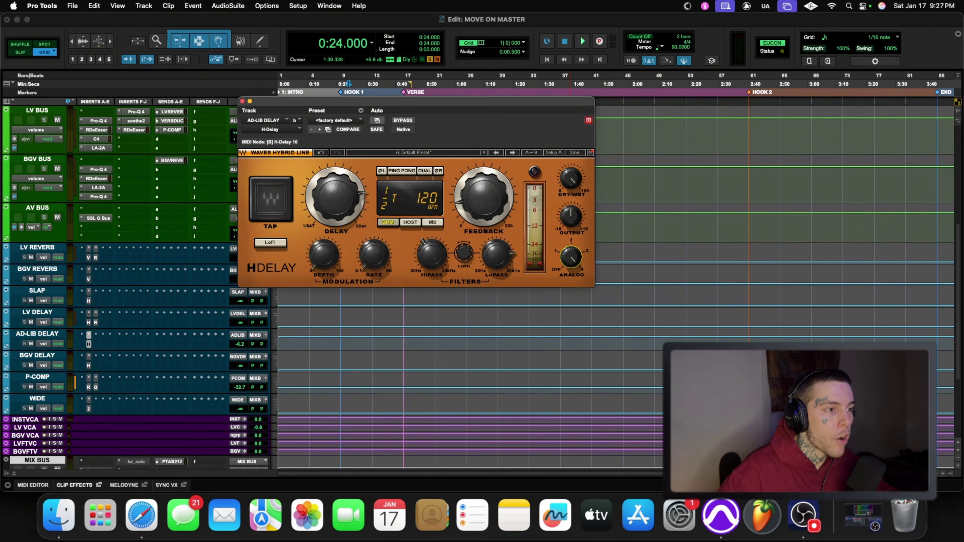
Lower the AD-LIB DELAY track's fader to -7.3 dB, start playback in the Edit window, and close H-Delay
key(super+equal)
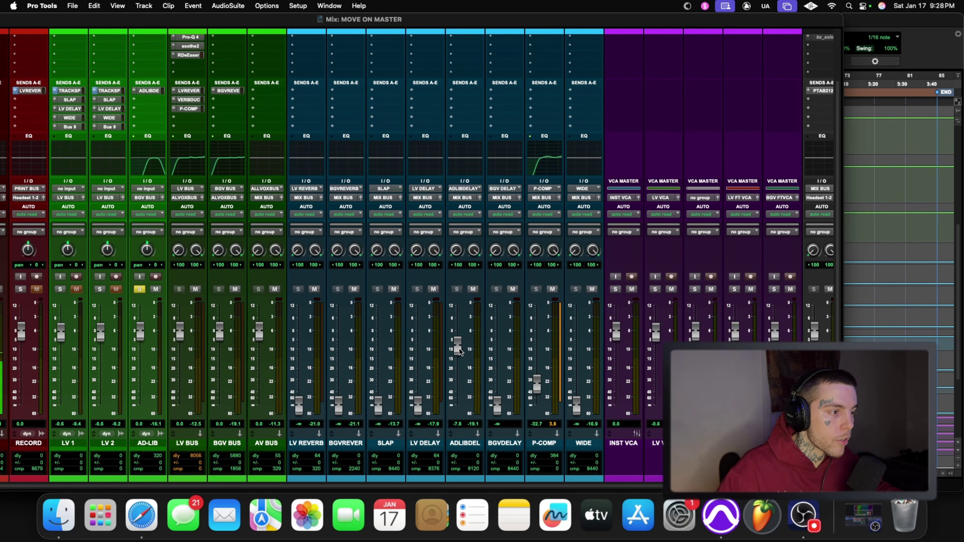
drag(459, 352, 459, 351)
key(space)
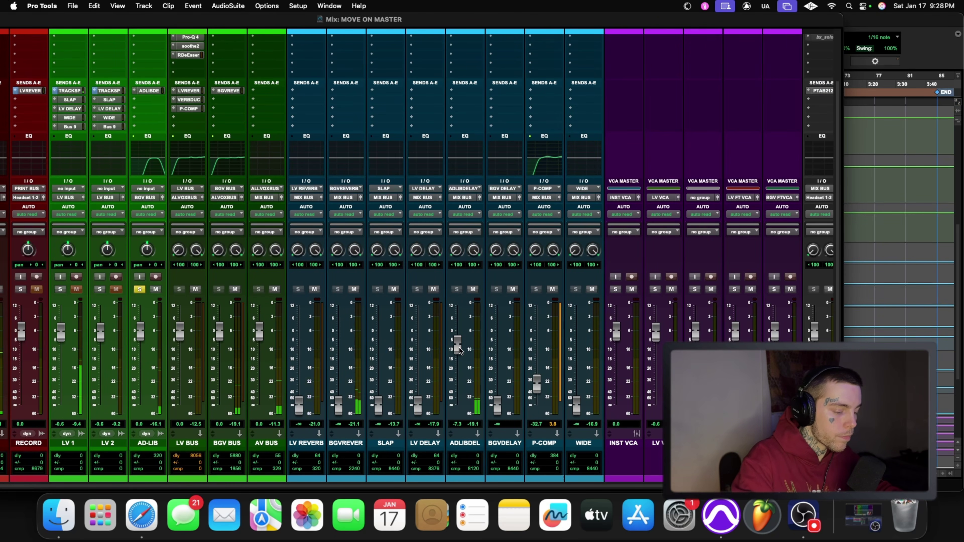
key(super+equal)
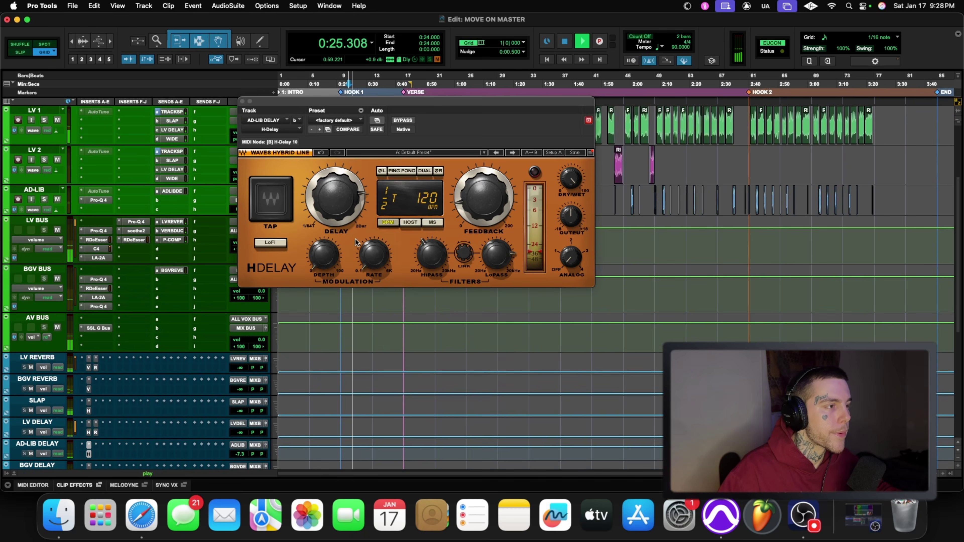
click(243, 101)
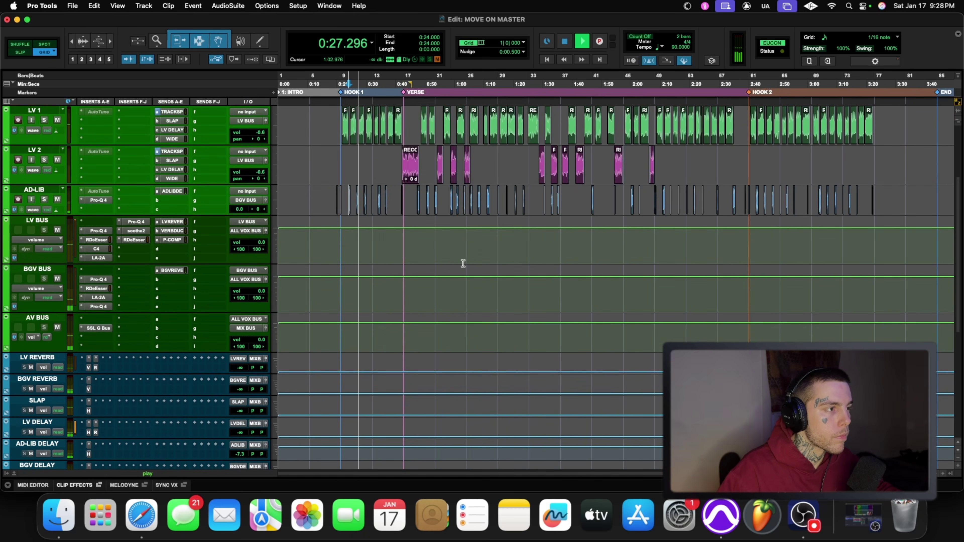
Listen to the ad-lib delay in Hook 1 with the lead vocals, stop playback, and look over the session's tracks
scroll(455, 266, down, 2)
scroll(447, 267, up, 4)
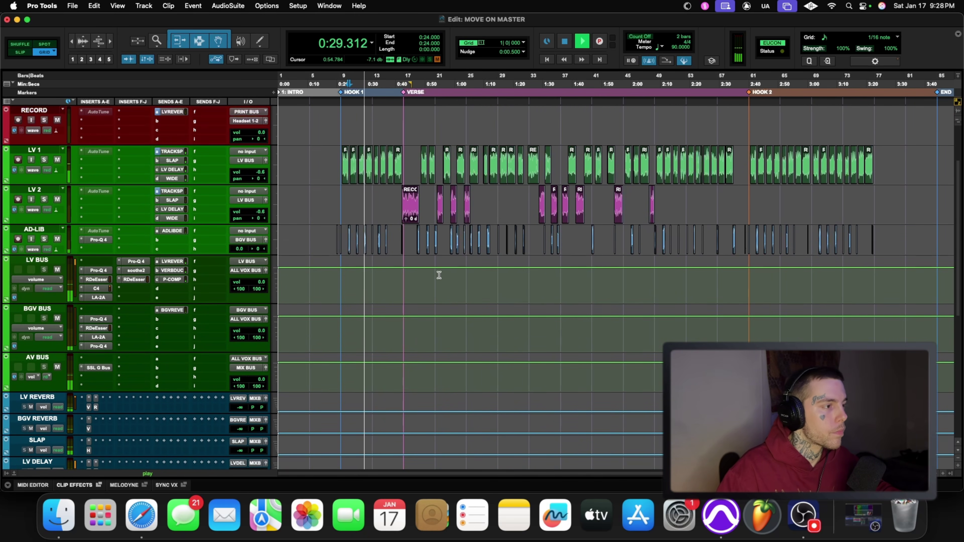
scroll(419, 296, down, 1)
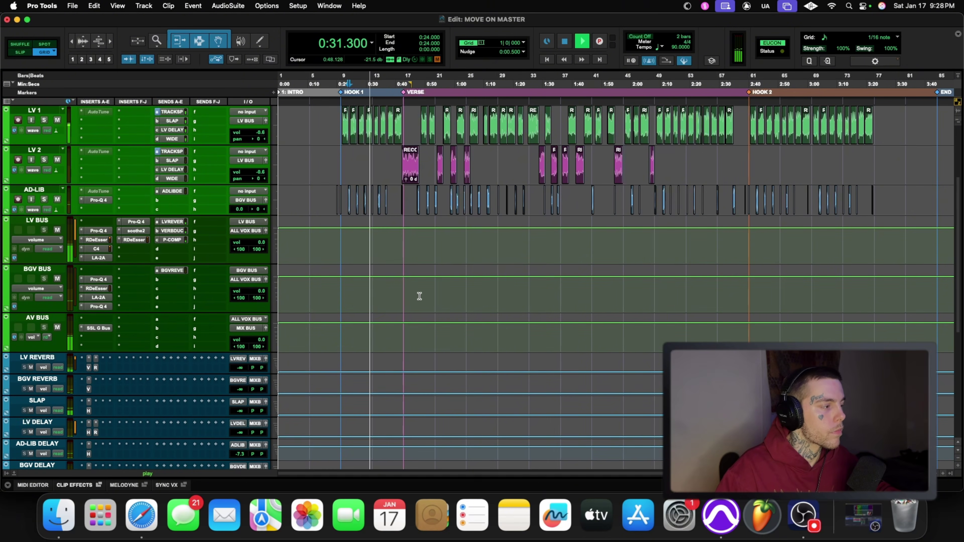
scroll(419, 296, up, 2)
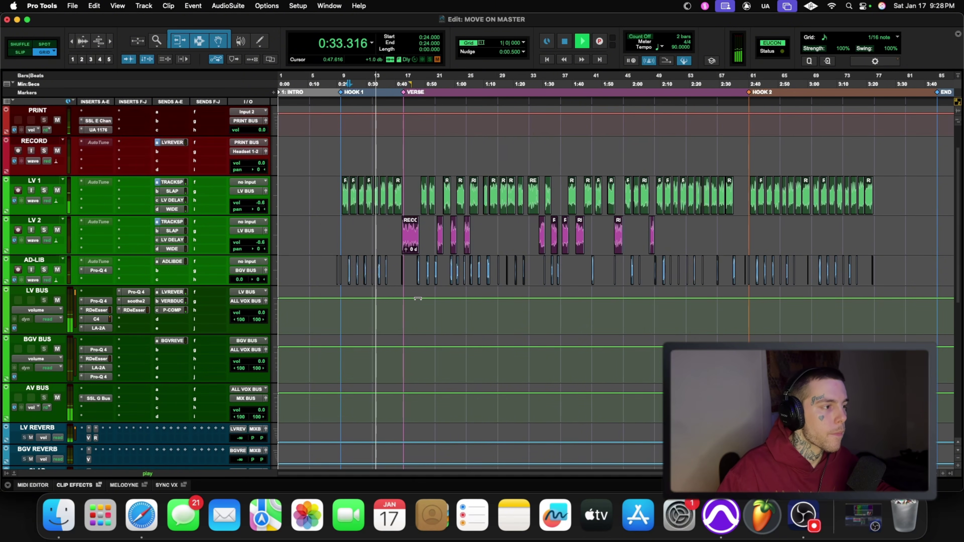
key(space)
scroll(448, 319, down, 5)
scroll(448, 319, down, 3)
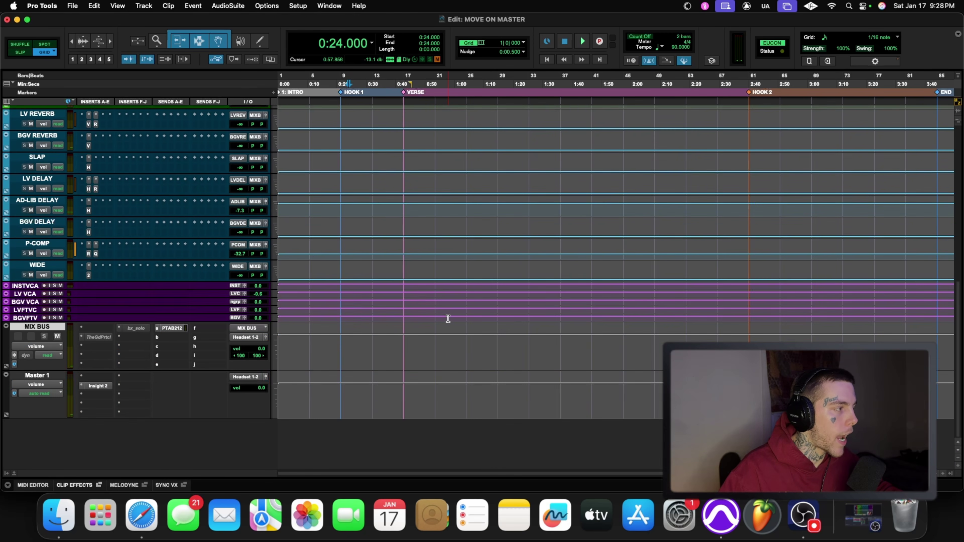
scroll(448, 319, up, 2)
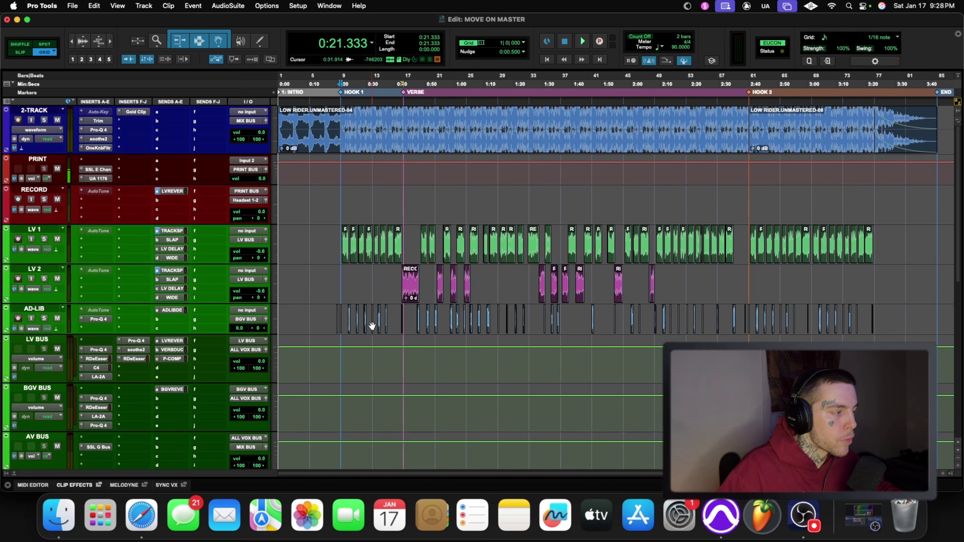
scroll(379, 328, down, 5)
scroll(381, 335, up, 5)
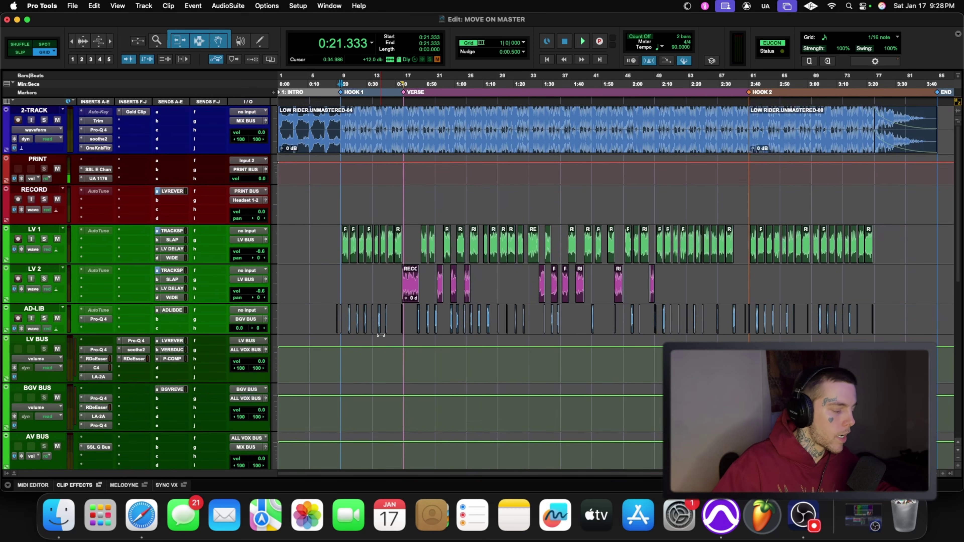
Inspect the delay time and feedback of the SLAP track's H-Delay from the Mix window, then close the plug-in
key(super+equal)
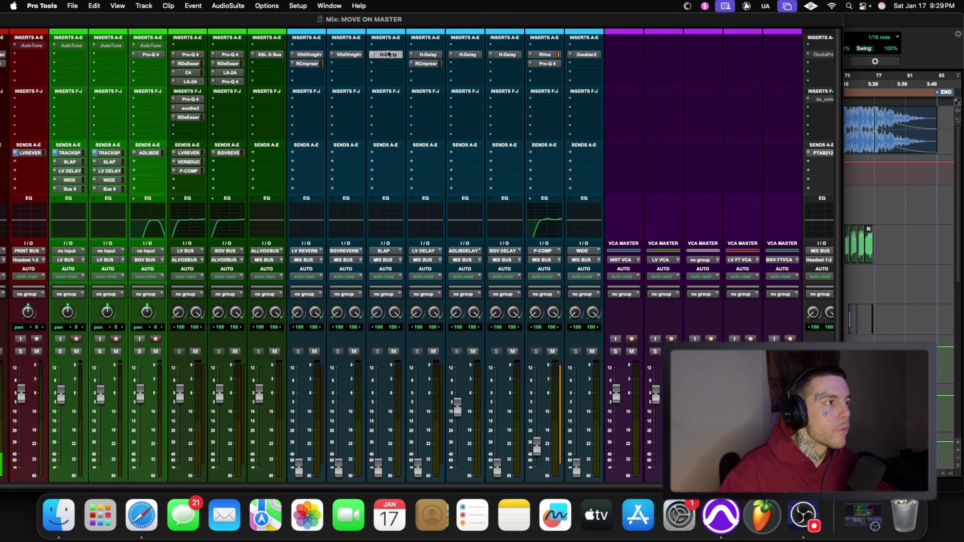
click(388, 54)
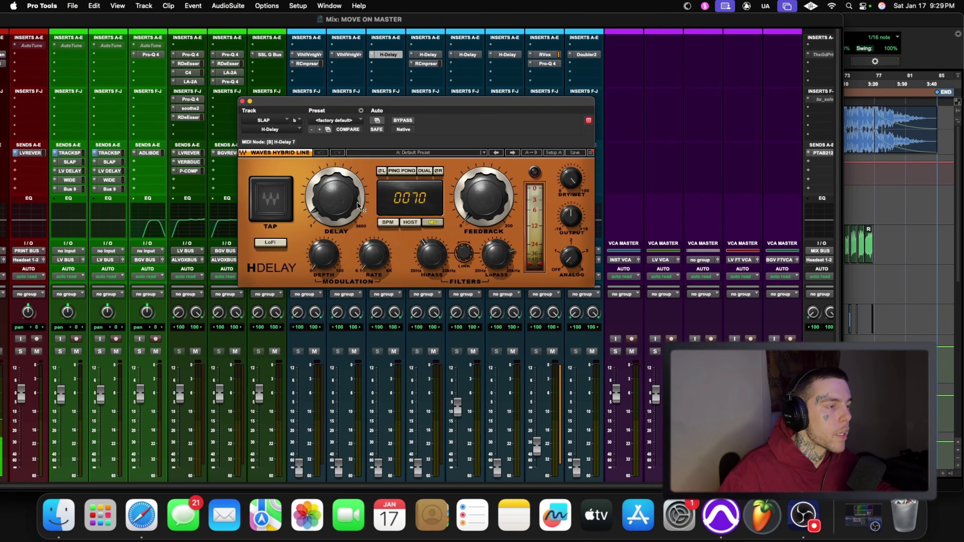
click(462, 222)
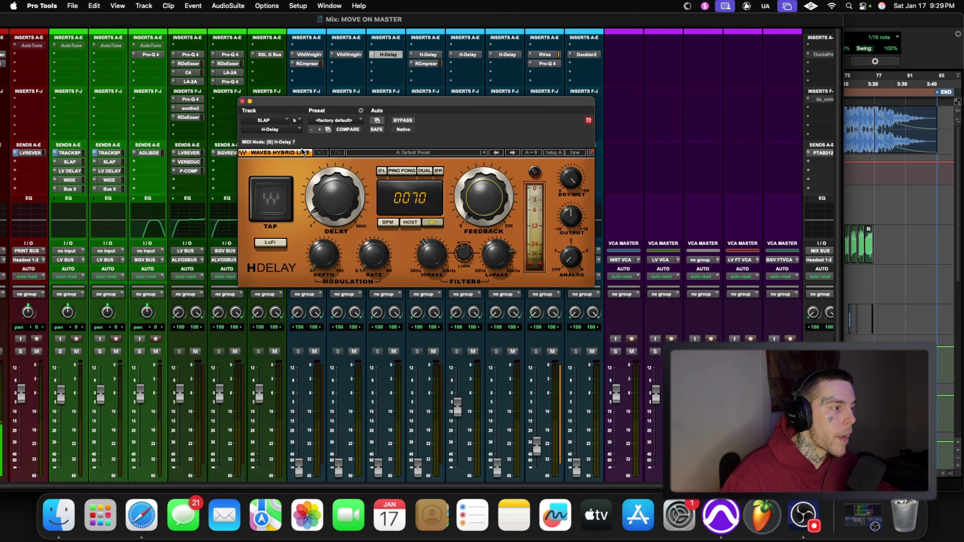
click(242, 101)
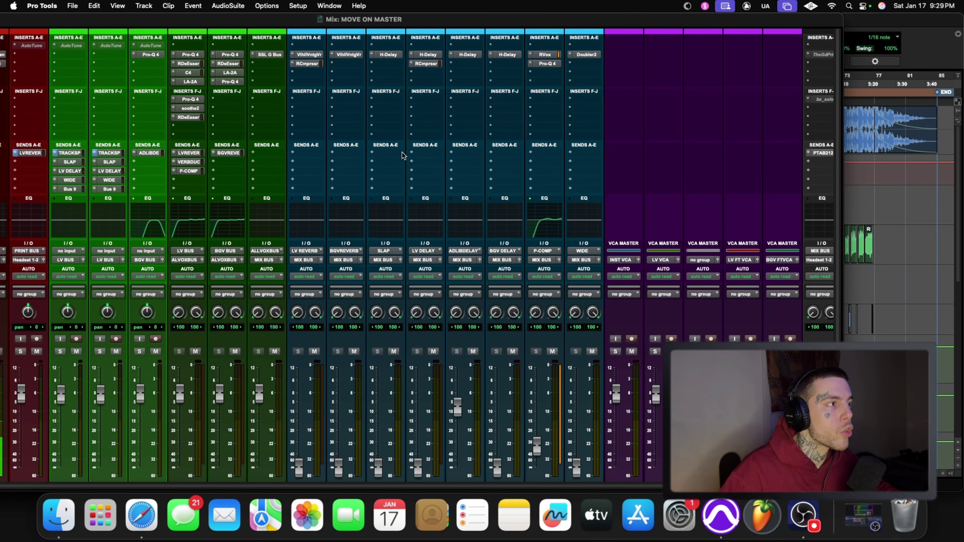
scroll(402, 152, down, 3)
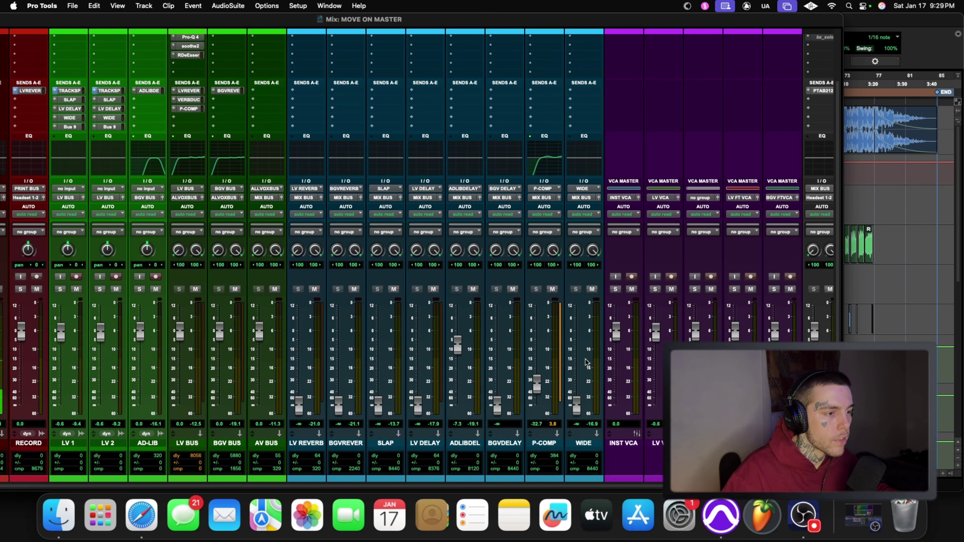
click(141, 6)
click(150, 20)
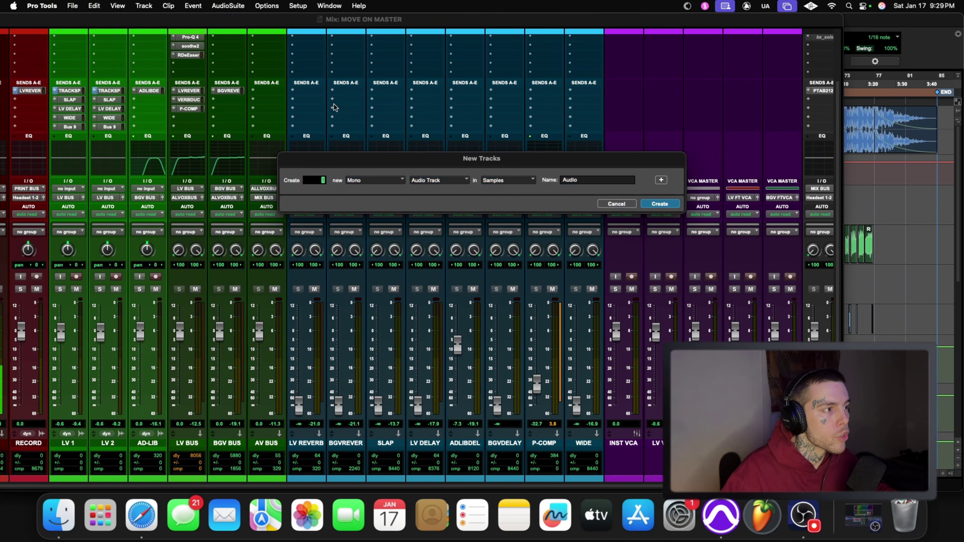
click(382, 181)
click(382, 188)
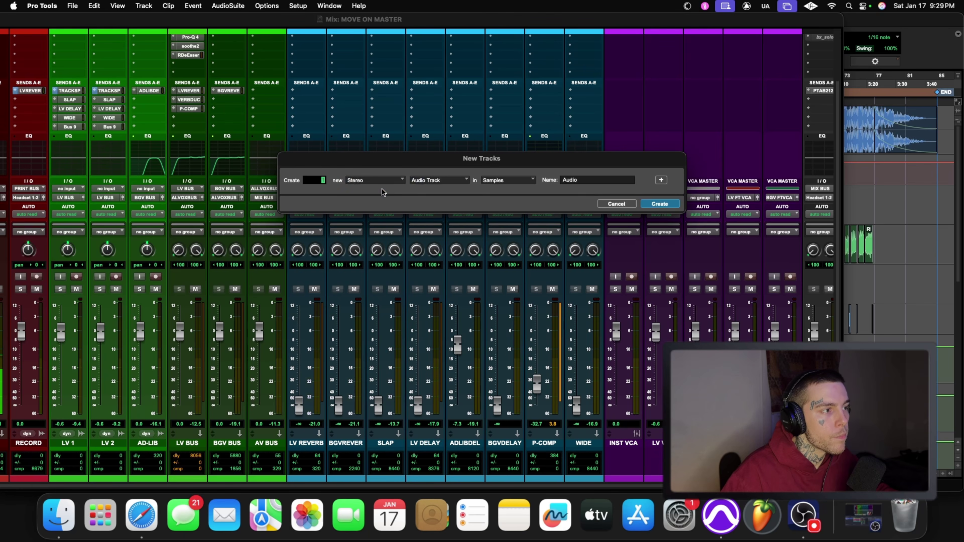
click(435, 180)
click(434, 189)
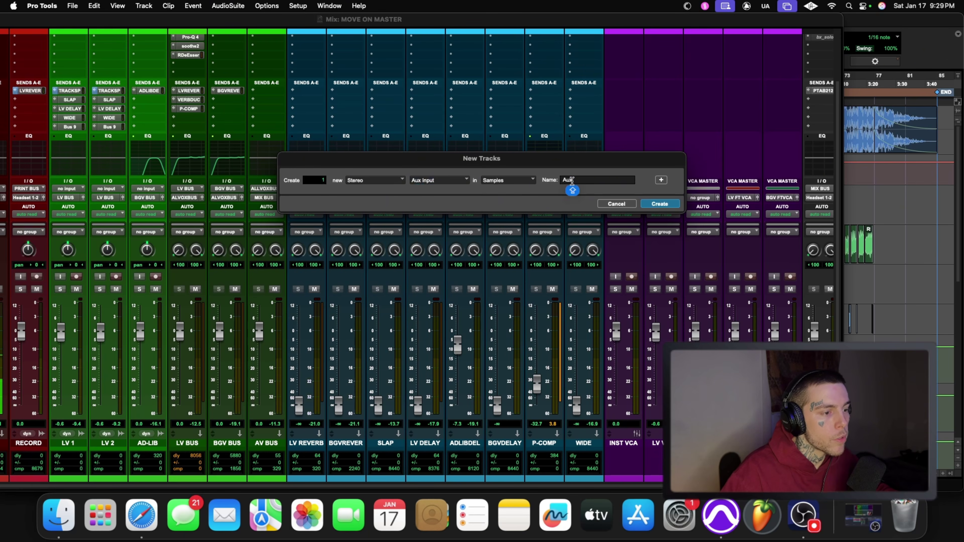
key(Return)
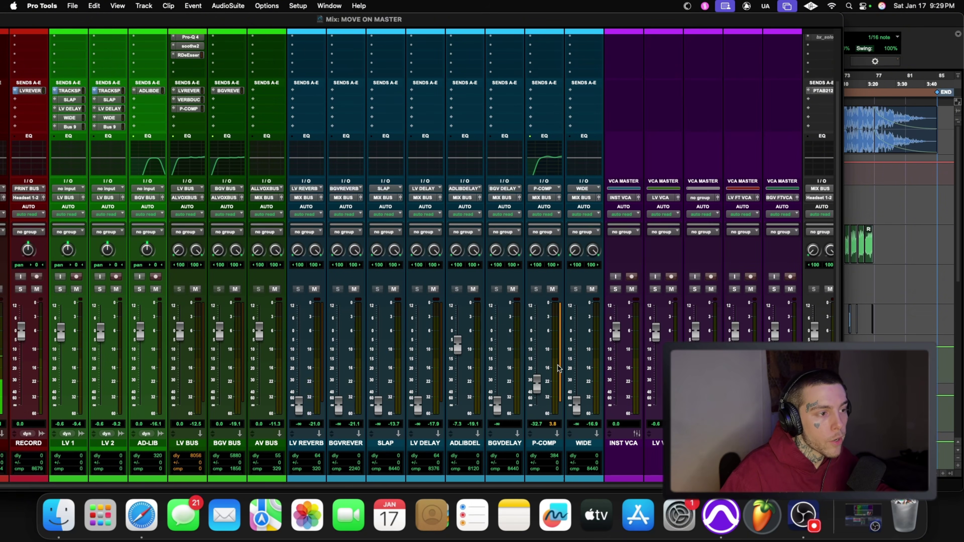
click(134, 112)
mouse_move(171, 161)
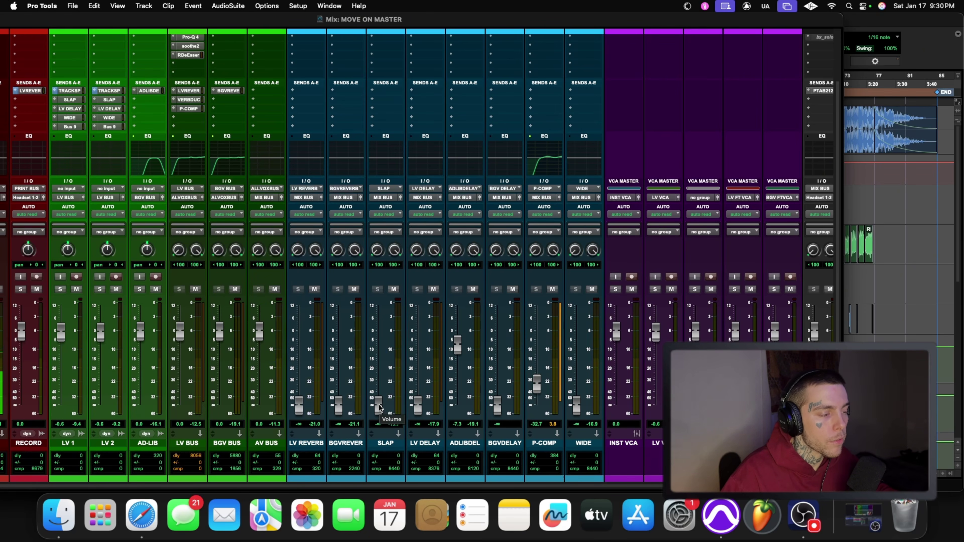
Blend in the SLAP track by setting its volume fader to about -24 dB while the song plays
drag(379, 407, 380, 330)
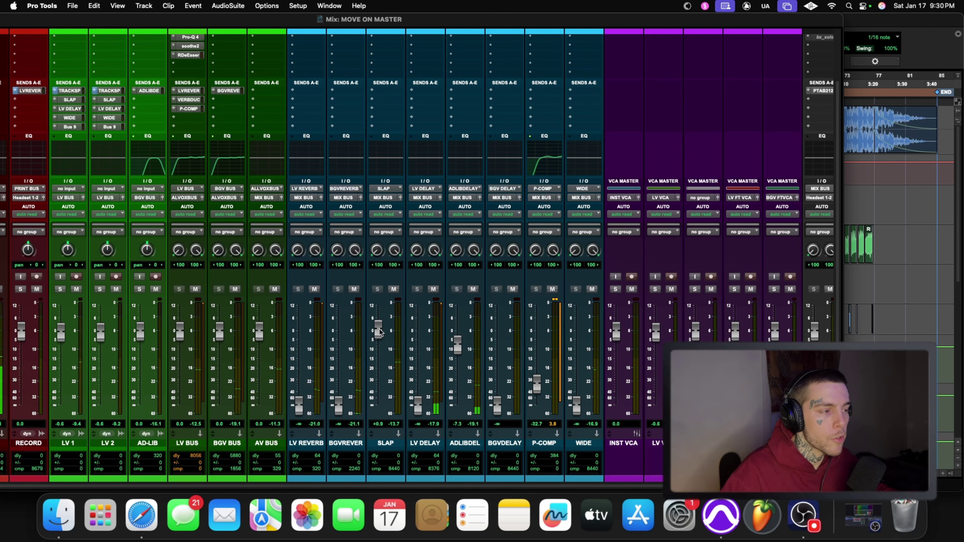
drag(380, 330, 379, 377)
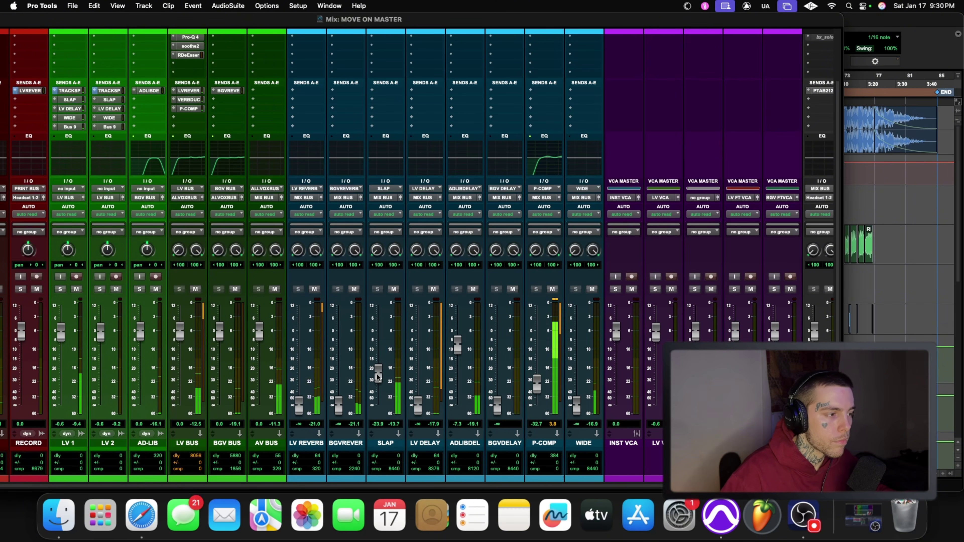
drag(378, 377, 378, 378)
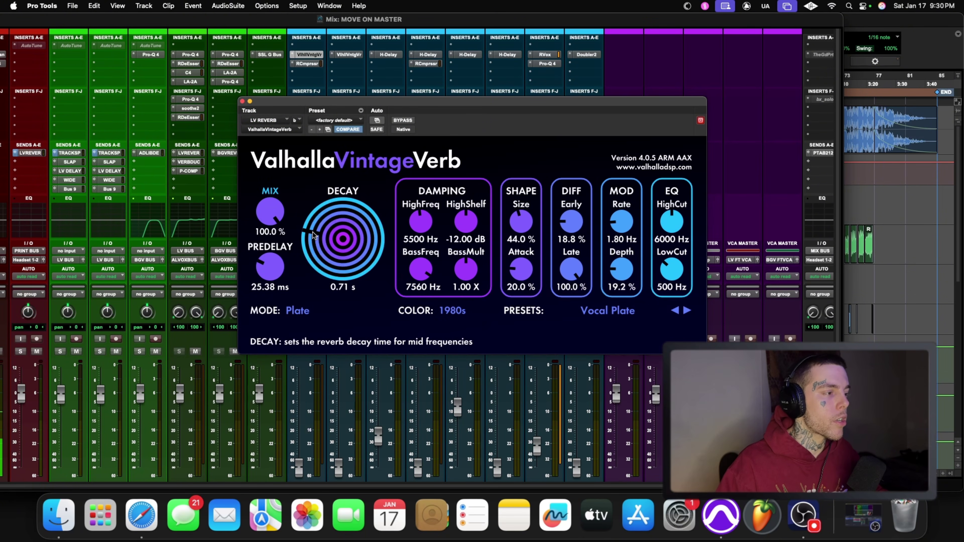
Close the reverb plug-in and raise the LV REVERB track's volume fader to -4.1 dB to audition the reverb
click(243, 101)
scroll(350, 329, down, 3)
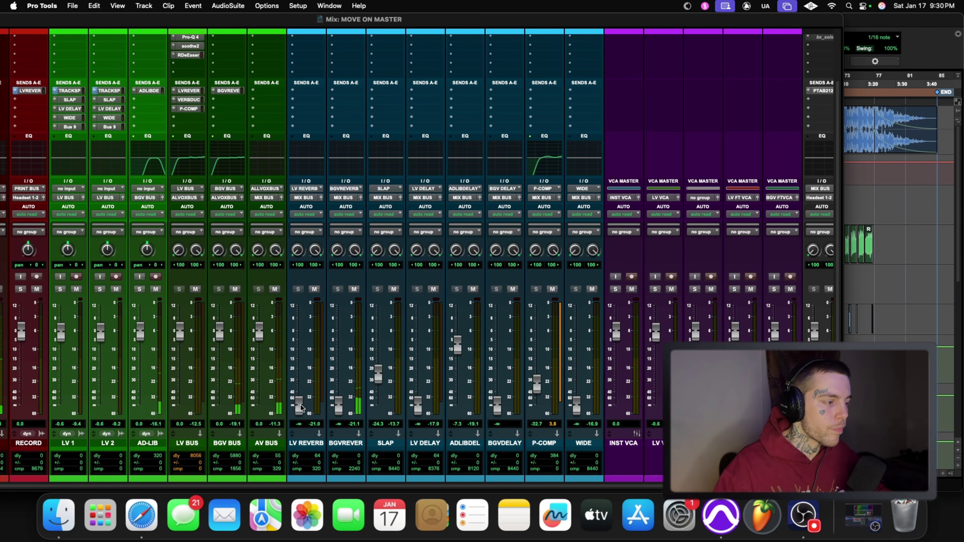
drag(302, 405, 294, 337)
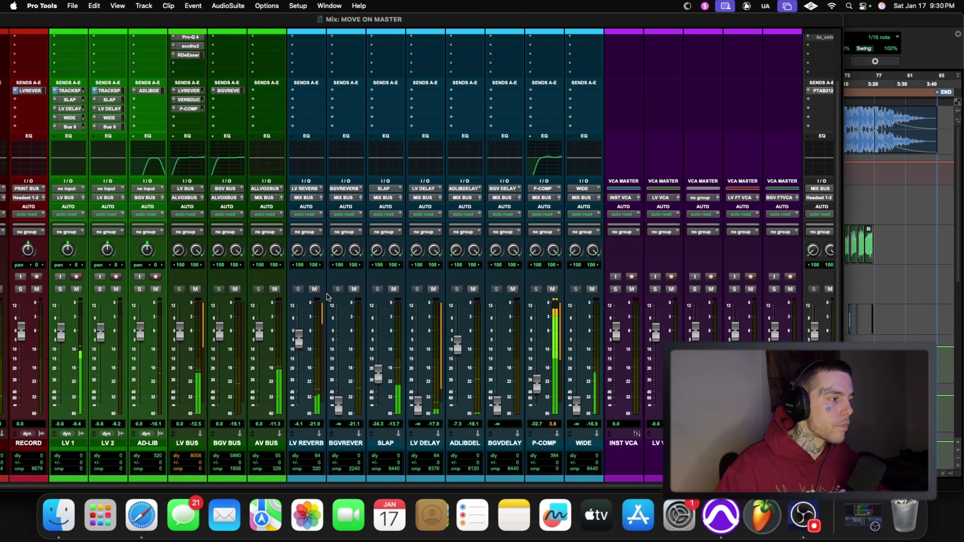
Reopen ValhallaVintageVerb on LV REVERB and set its predelay to 29.37 ms and decay to 0.94 s during playback
scroll(298, 335, up, 3)
click(314, 54)
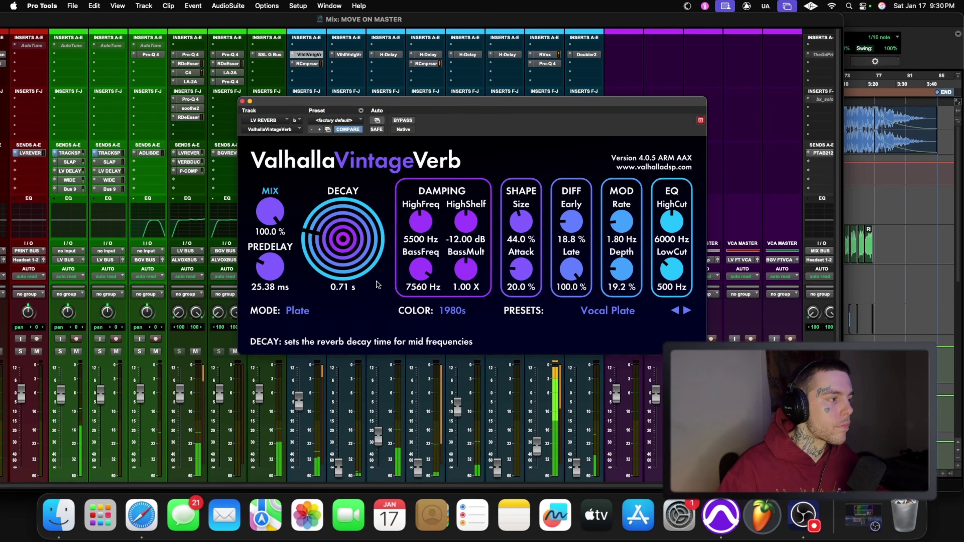
click(456, 312)
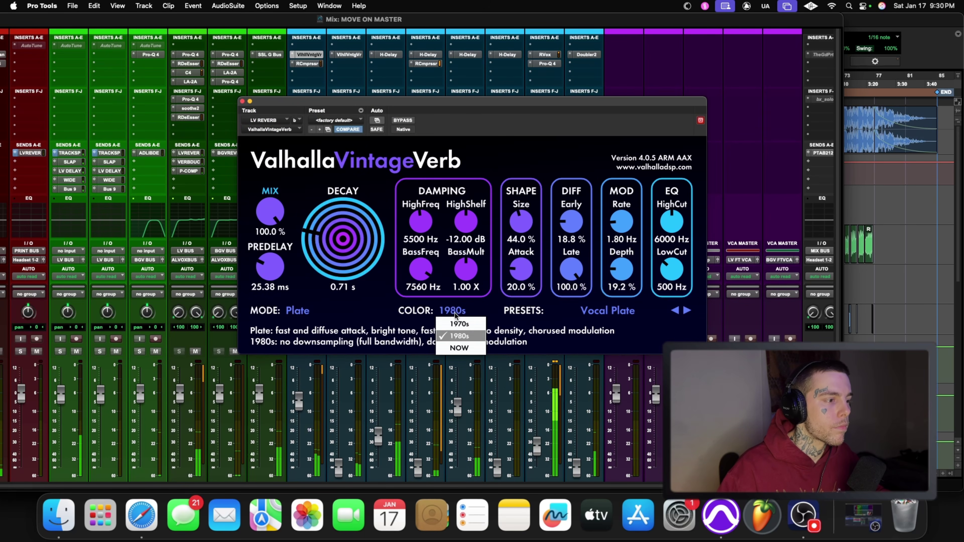
click(361, 310)
key(Escape)
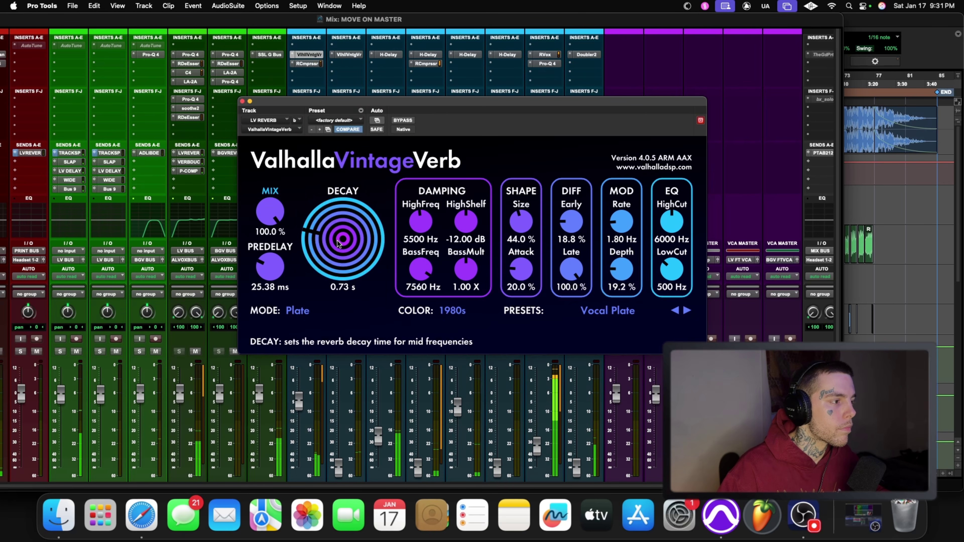
scroll(339, 245, up, 3)
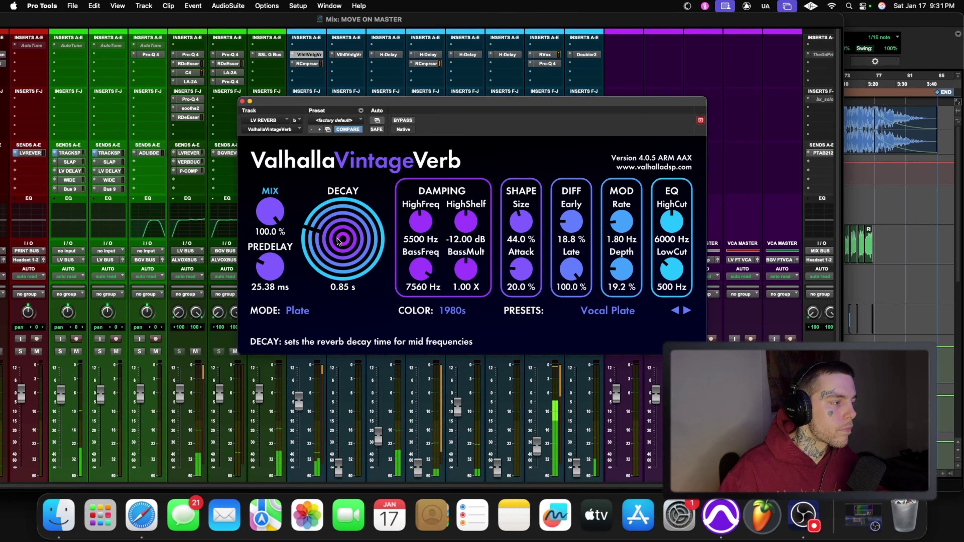
scroll(268, 265, up, 2)
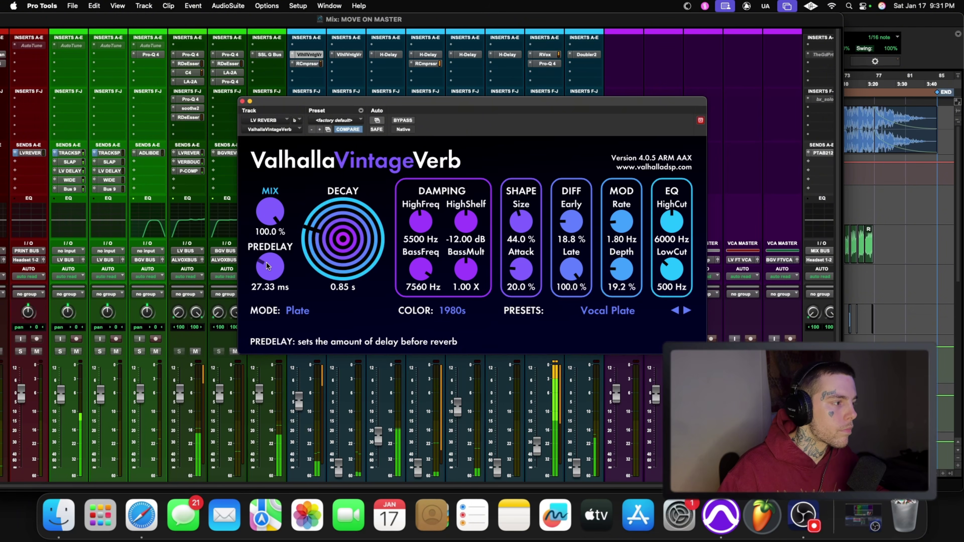
scroll(268, 266, up, 2)
scroll(334, 241, down, 2)
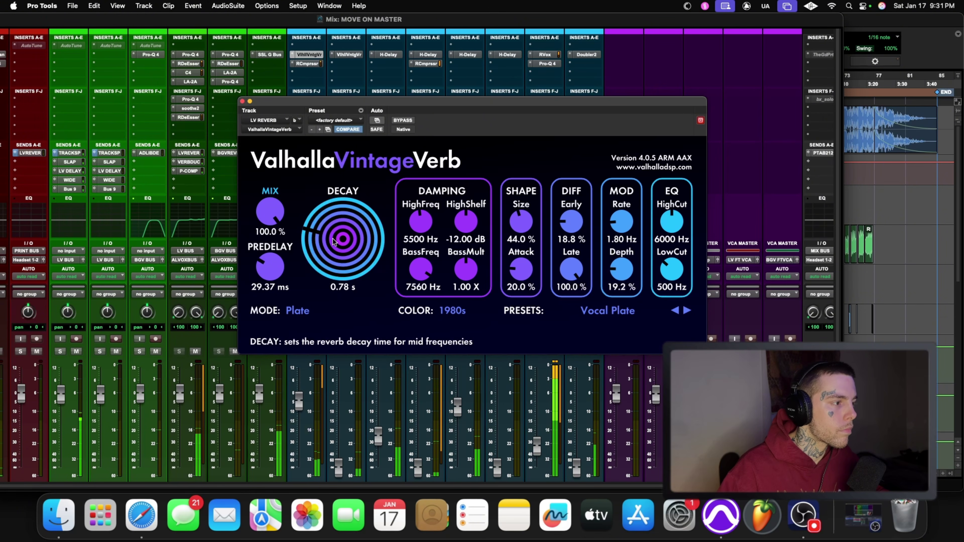
scroll(334, 242, up, 3)
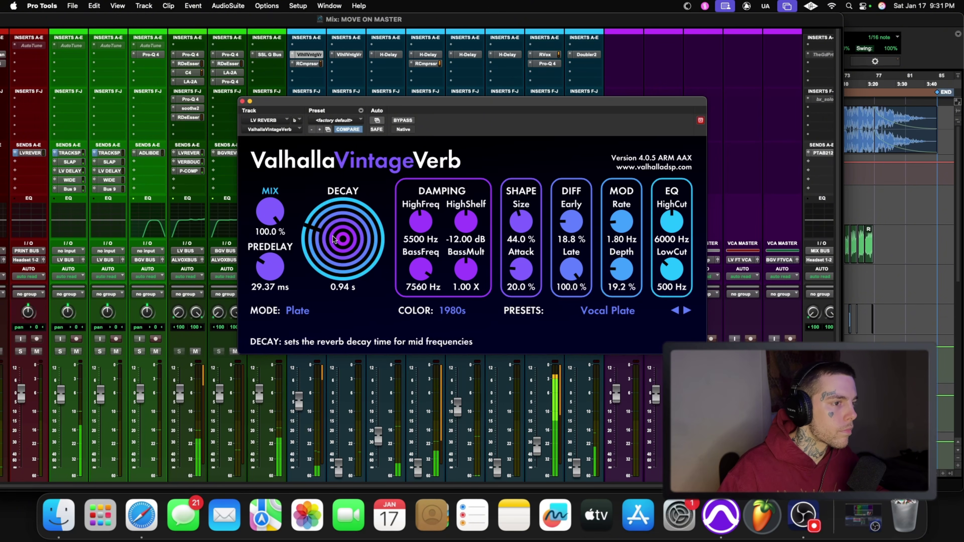
Set the LV REVERB's EQ low cut to 540 Hz and high cut to 6150 Hz, then close ValhallaVintageVerb
scroll(665, 271, down, 1)
scroll(665, 271, up, 5)
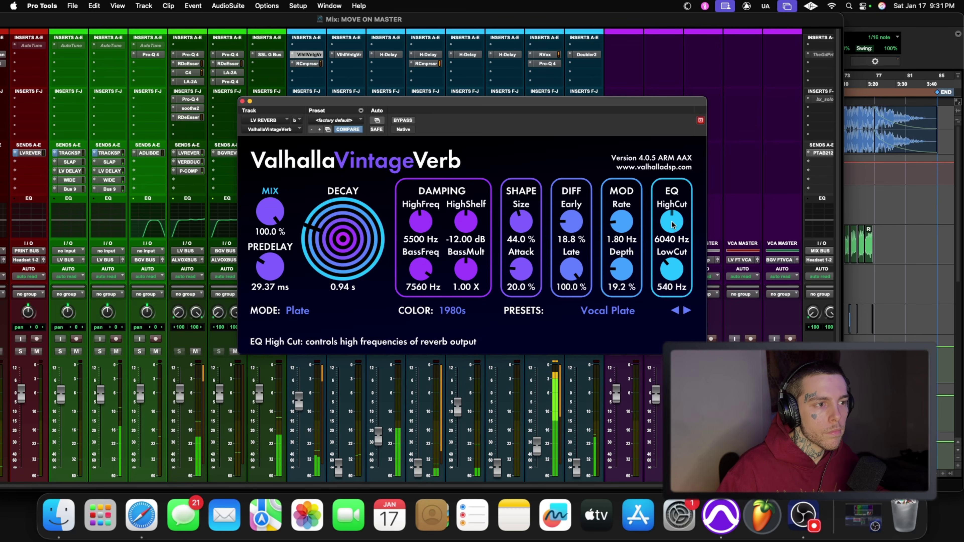
scroll(674, 218, up, 10)
scroll(673, 220, down, 8)
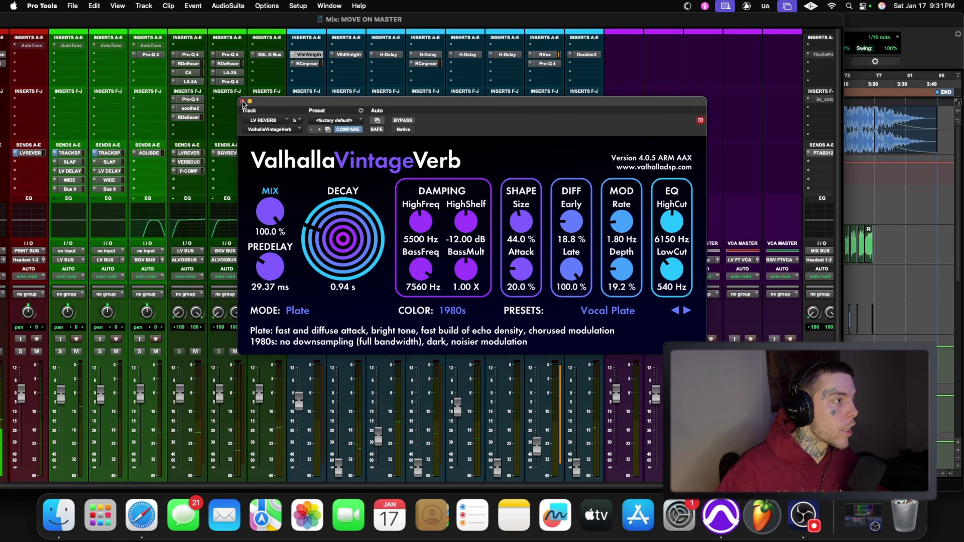
click(242, 102)
Blend in the LV REVERB track during playback by lowering its volume fader to -22.6 dB
scroll(329, 197, down, 3)
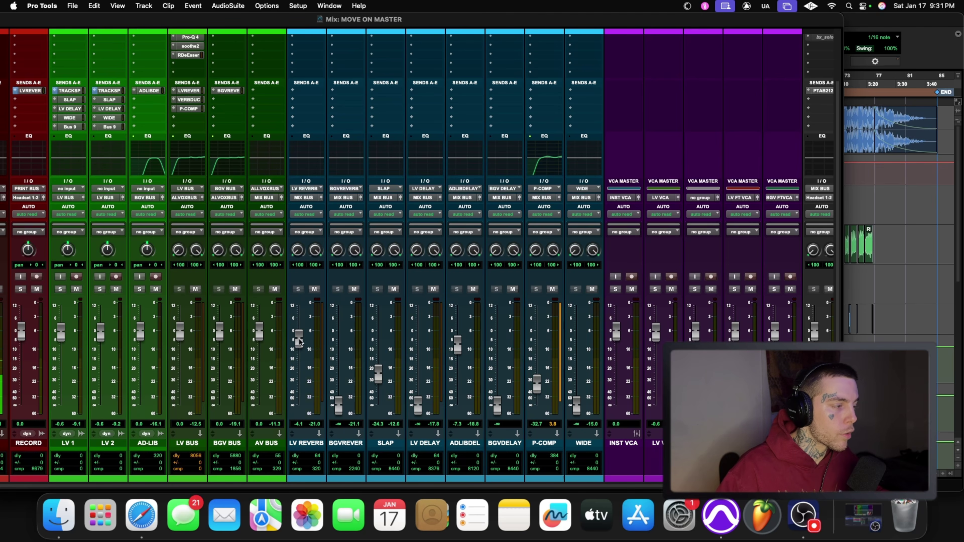
drag(299, 339, 299, 373)
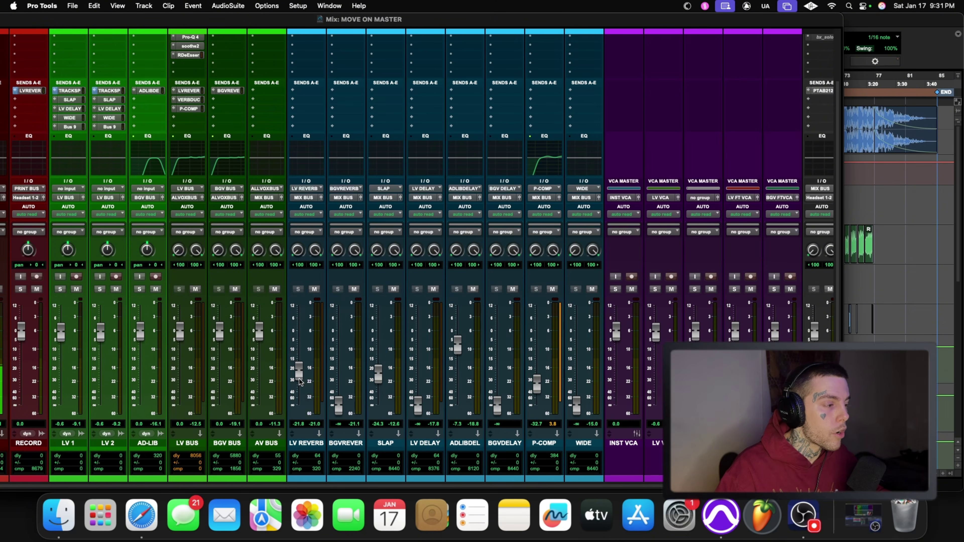
key(space)
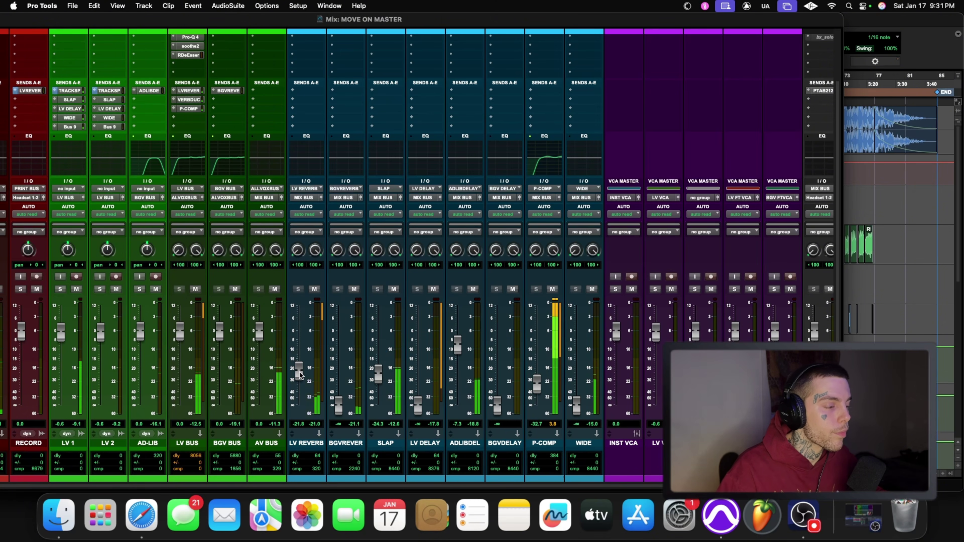
drag(300, 374, 300, 379)
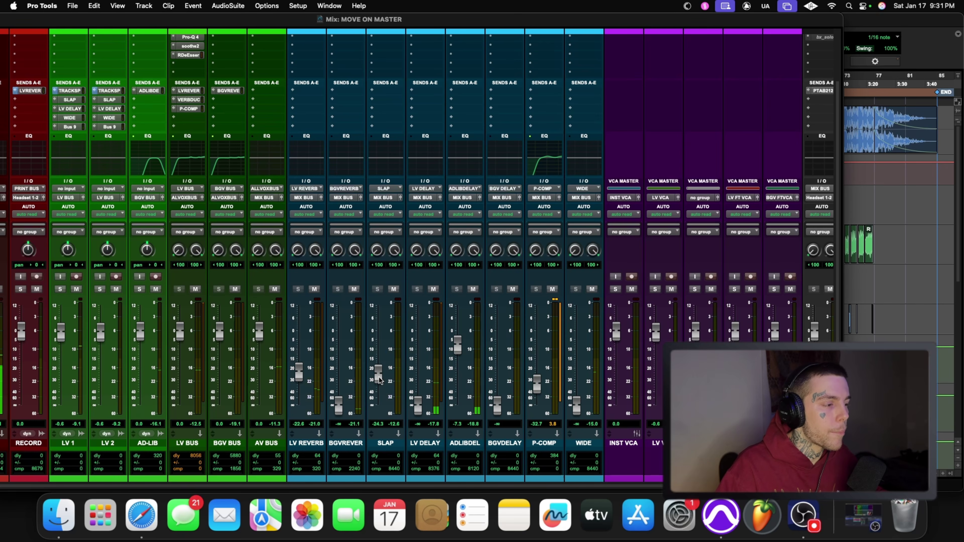
Lower the SLAP track's fader to -31.4 dB and raise the BGV REVERB track's fader to -16.6 dB
drag(380, 380, 380, 384)
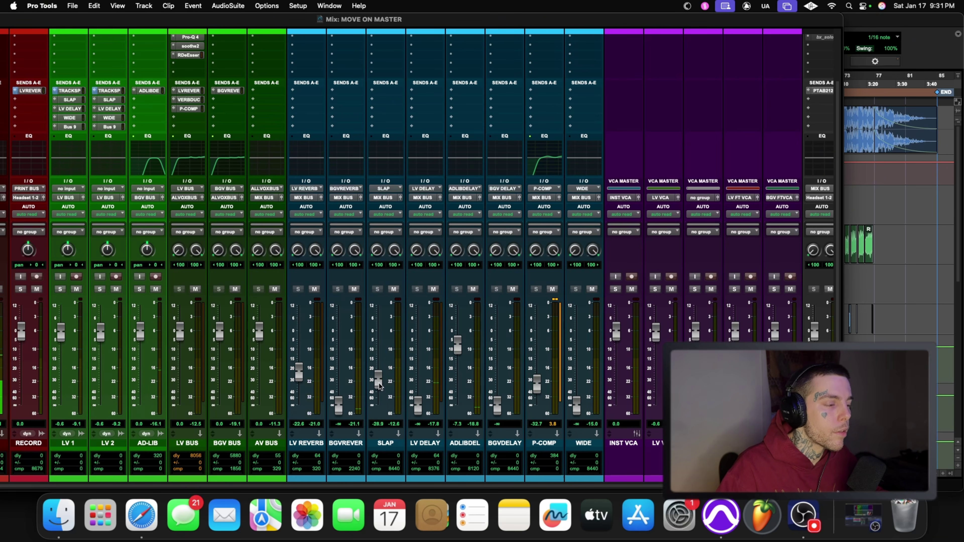
drag(380, 385, 379, 387)
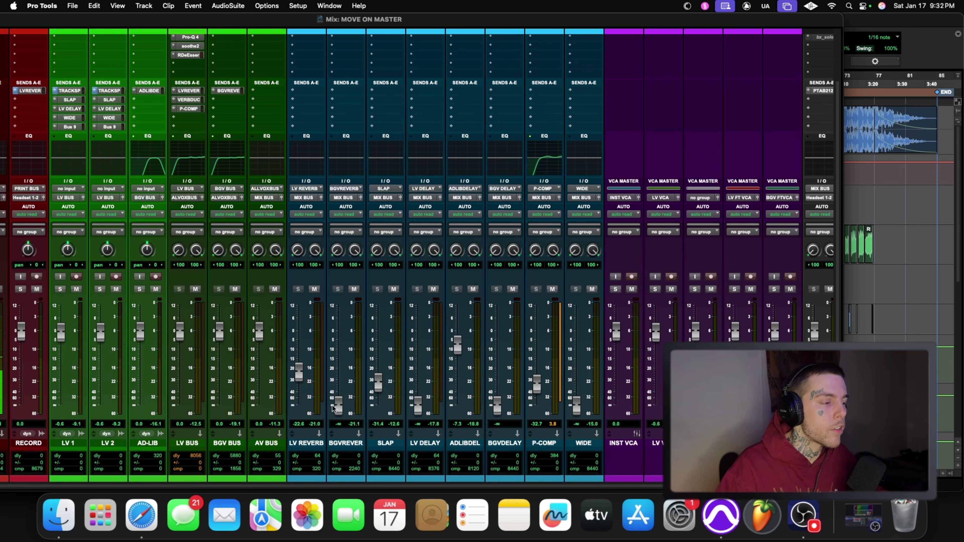
drag(336, 404, 339, 368)
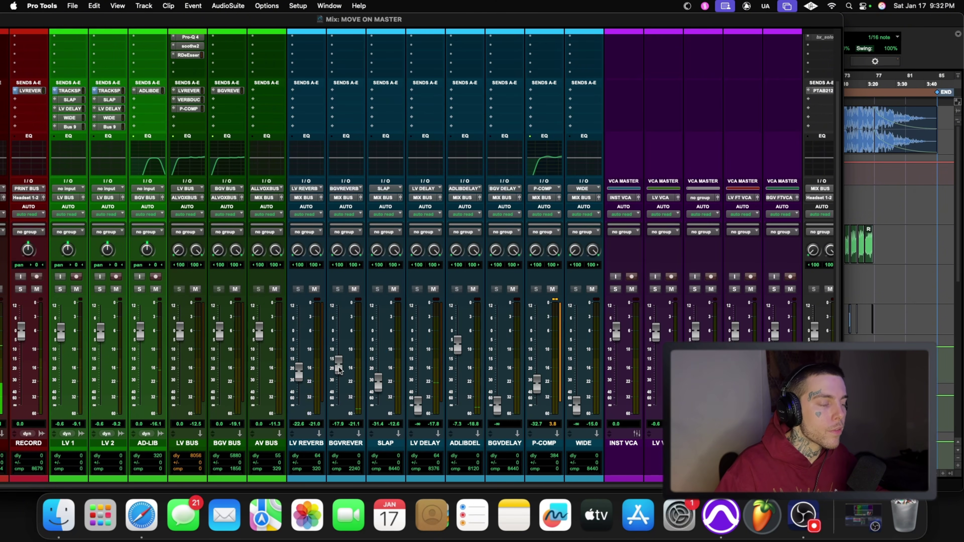
drag(339, 370, 338, 365)
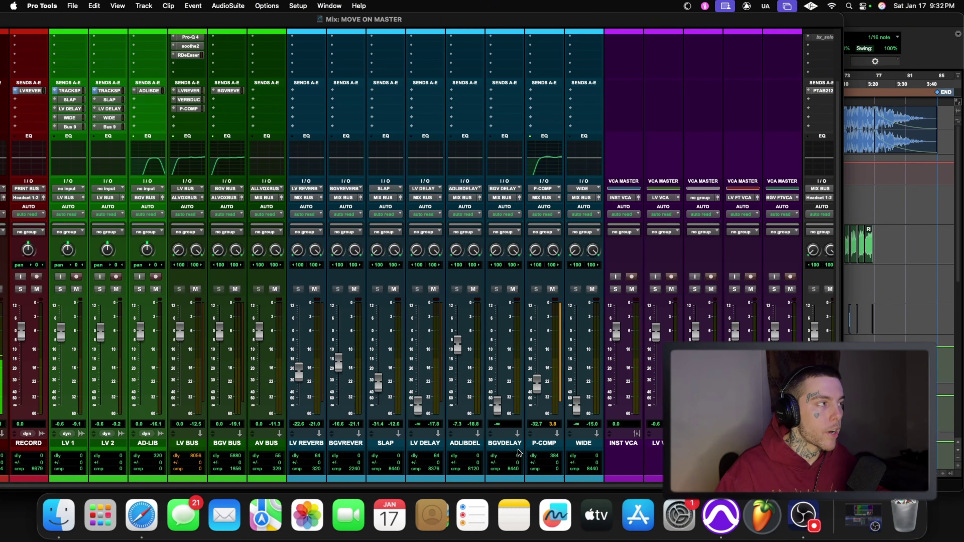
Switch to the Edit window and place the playback cursor just before Hook 1 on the LV 1 track
drag(84, 28, 178, 30)
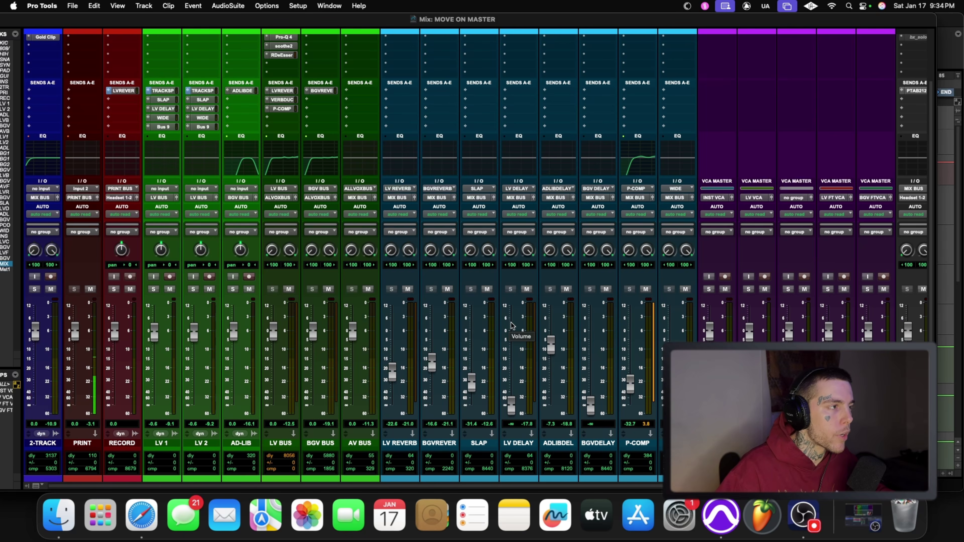
key(super+equal)
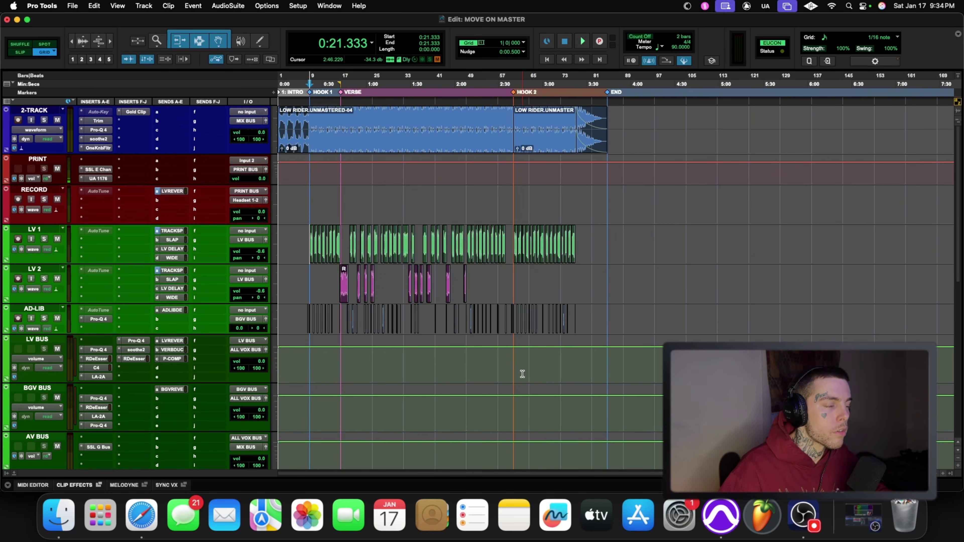
click(305, 236)
key(space)
key(space)
scroll(332, 265, down, 10)
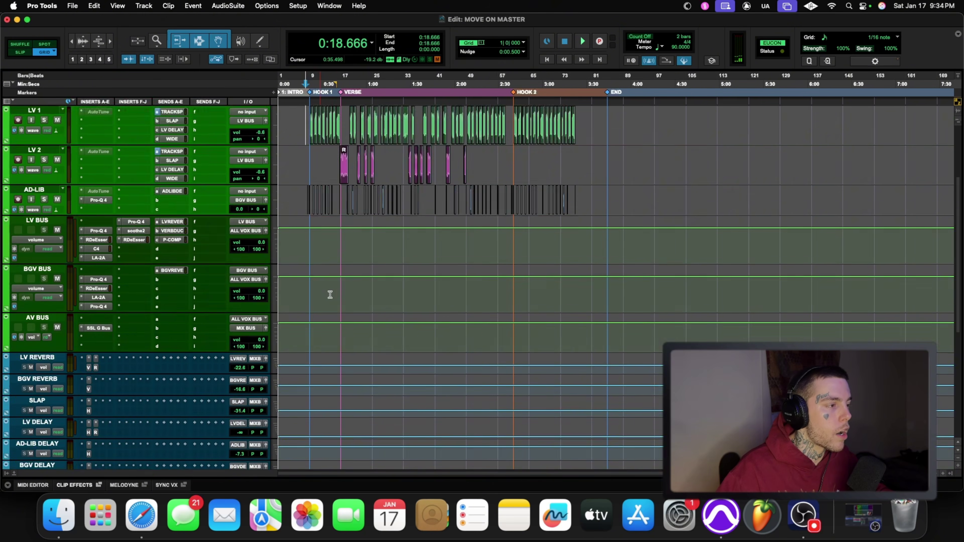
scroll(333, 287, down, 3)
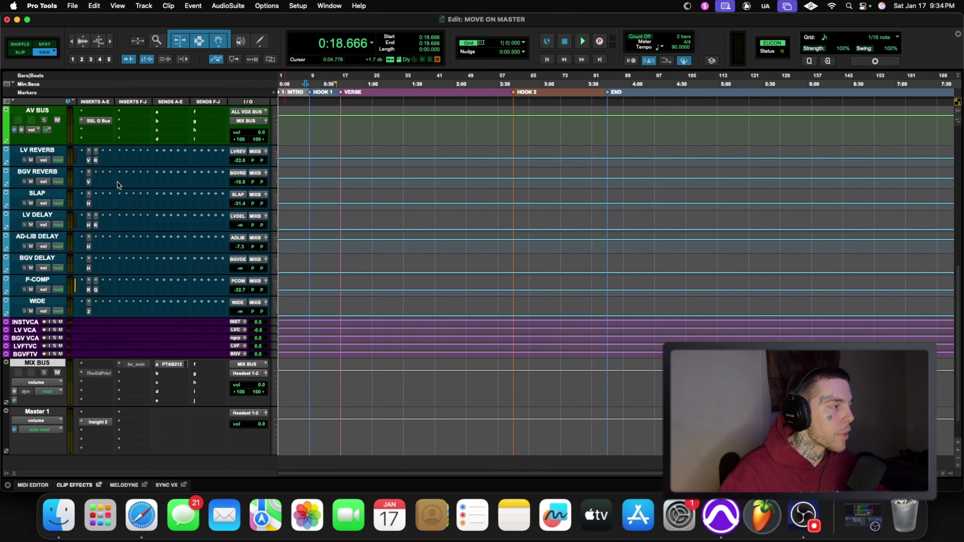
click(147, 5)
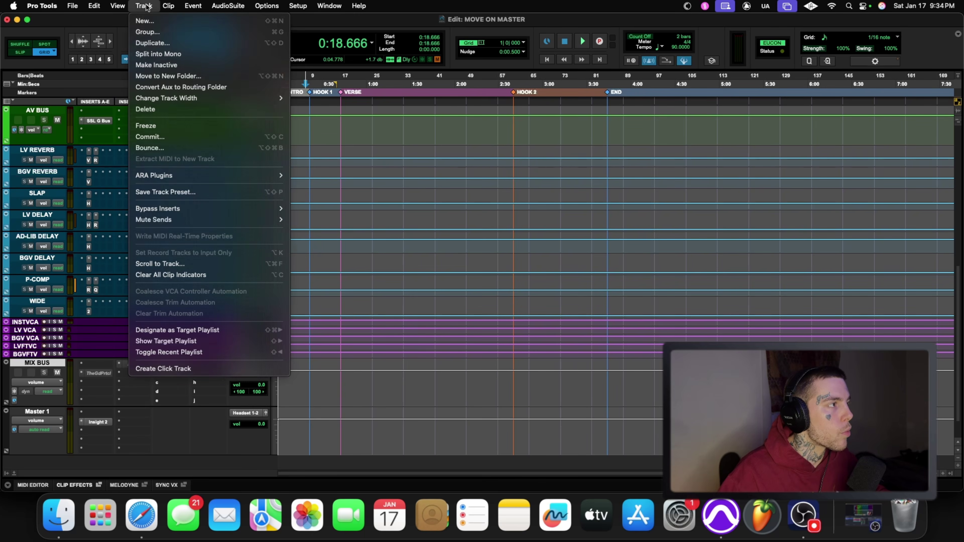
click(144, 20)
click(432, 187)
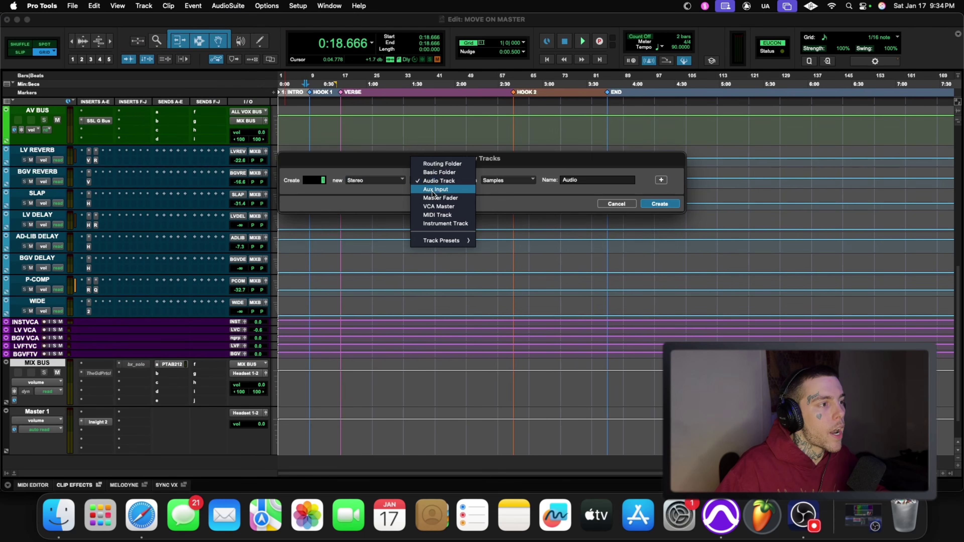
click(431, 192)
double_click(573, 189)
click(661, 180)
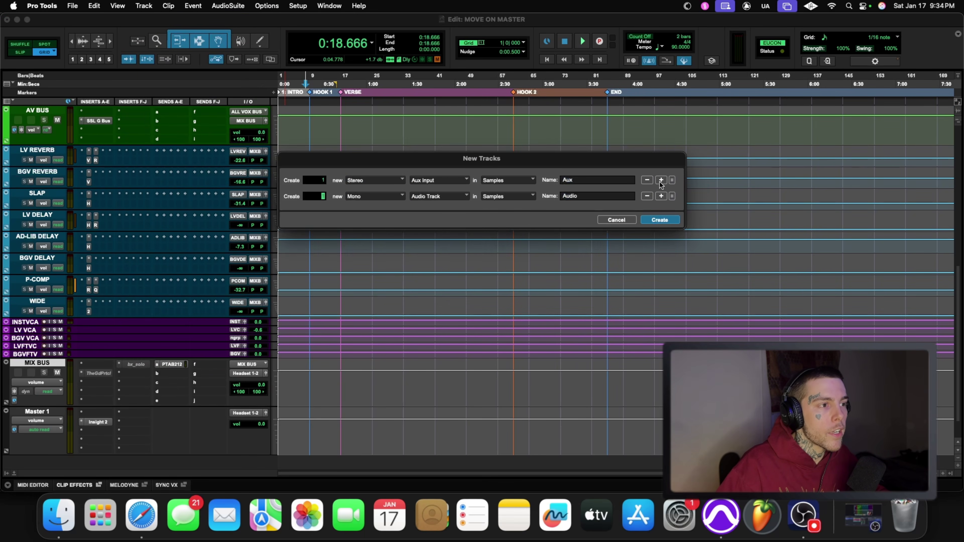
click(661, 196)
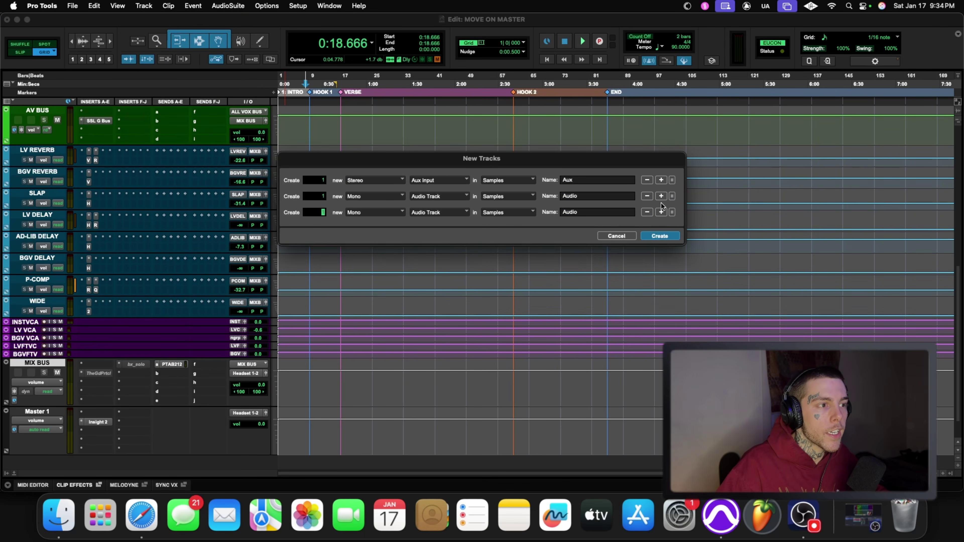
click(617, 236)
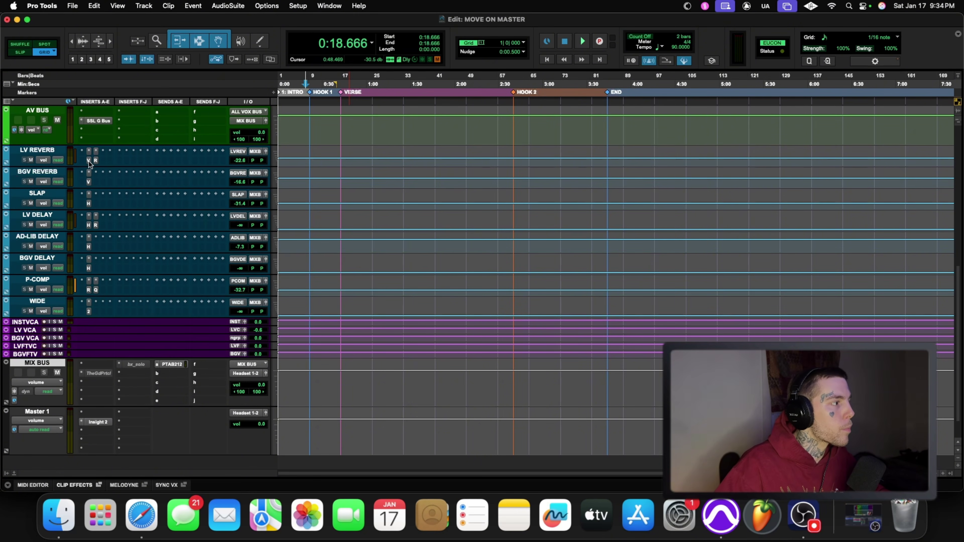
Enlarge the LV REVERB track's height so its insert and routing names can be read
drag(91, 167, 91, 175)
scroll(262, 205, up, 2)
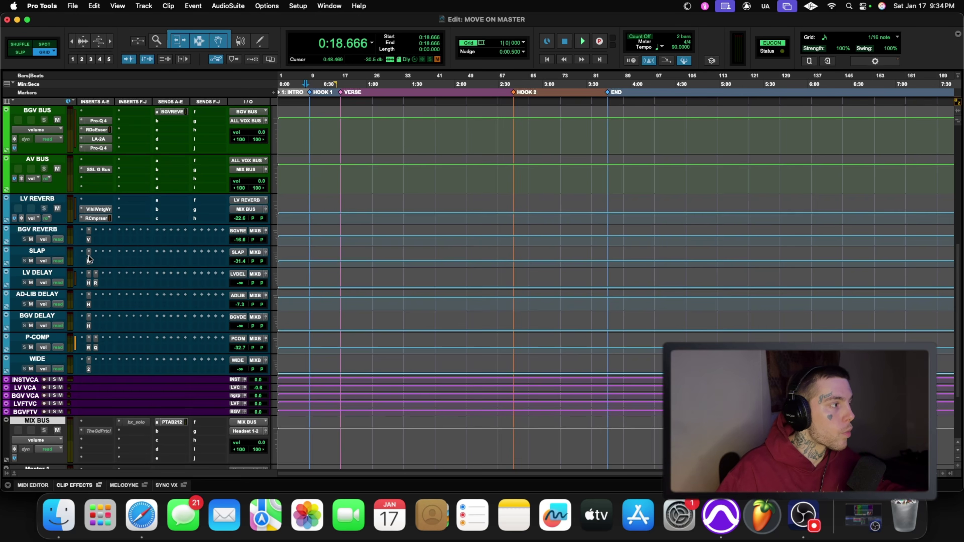
scroll(167, 213, up, 5)
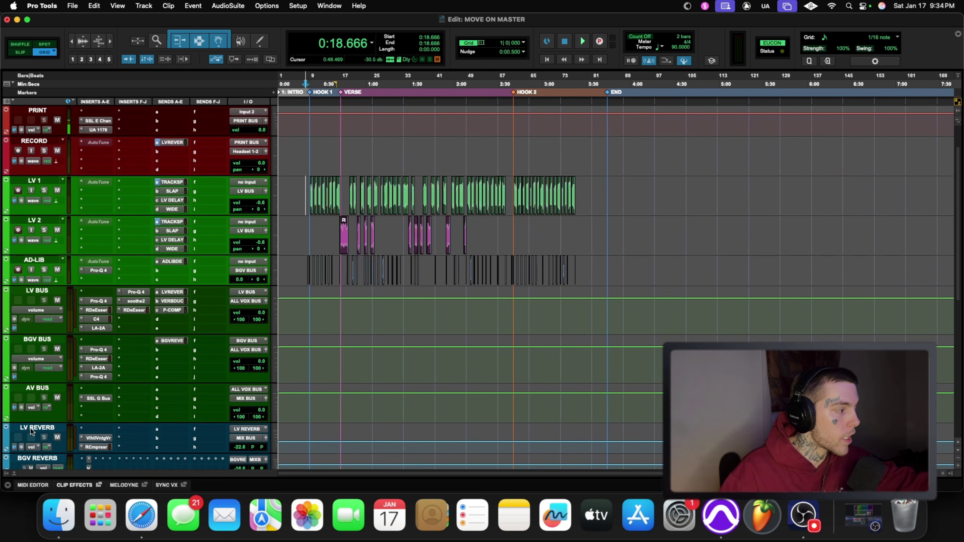
click(195, 186)
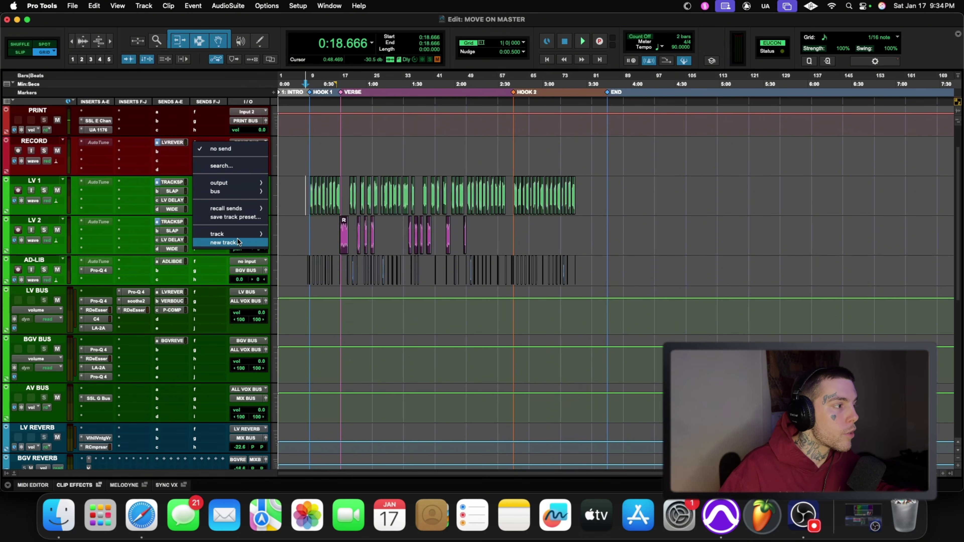
mouse_move(228, 234)
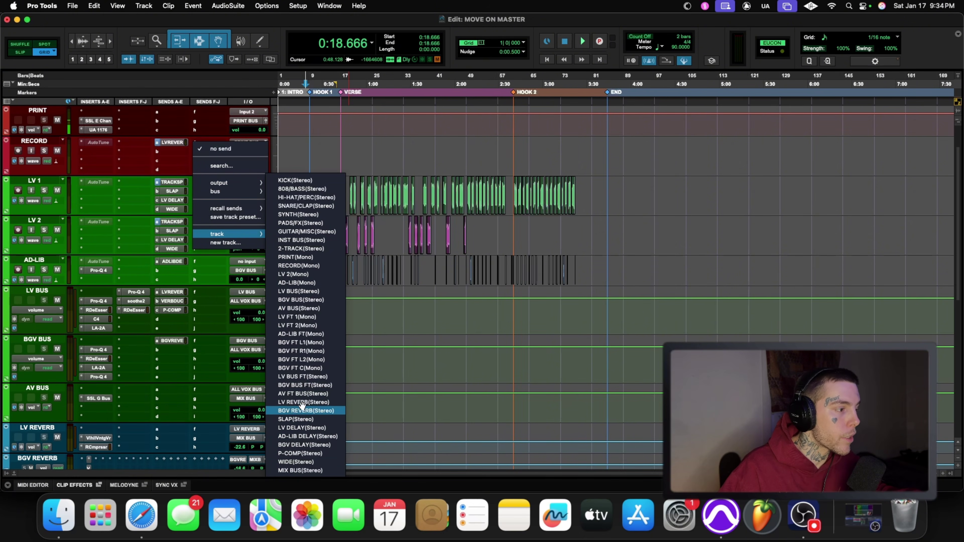
click(445, 400)
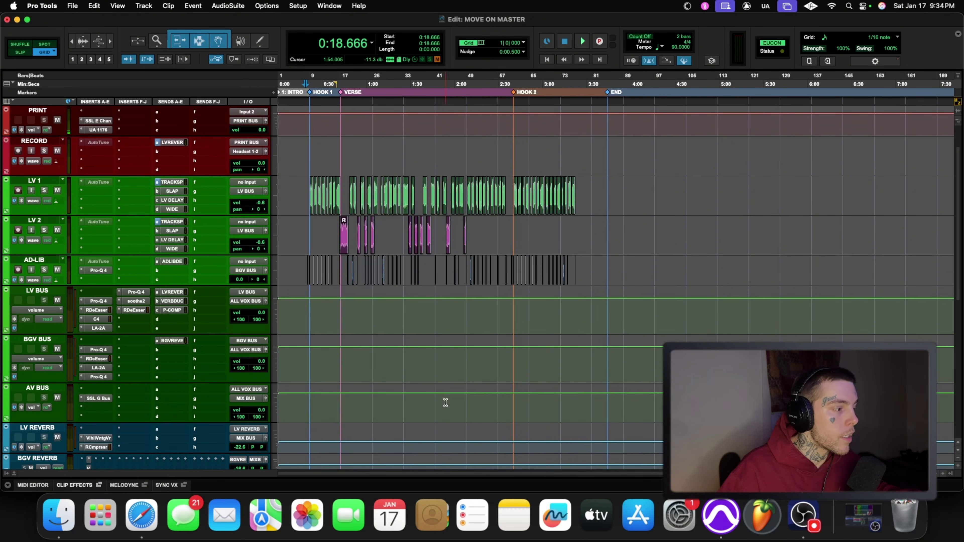
scroll(122, 379, down, 5)
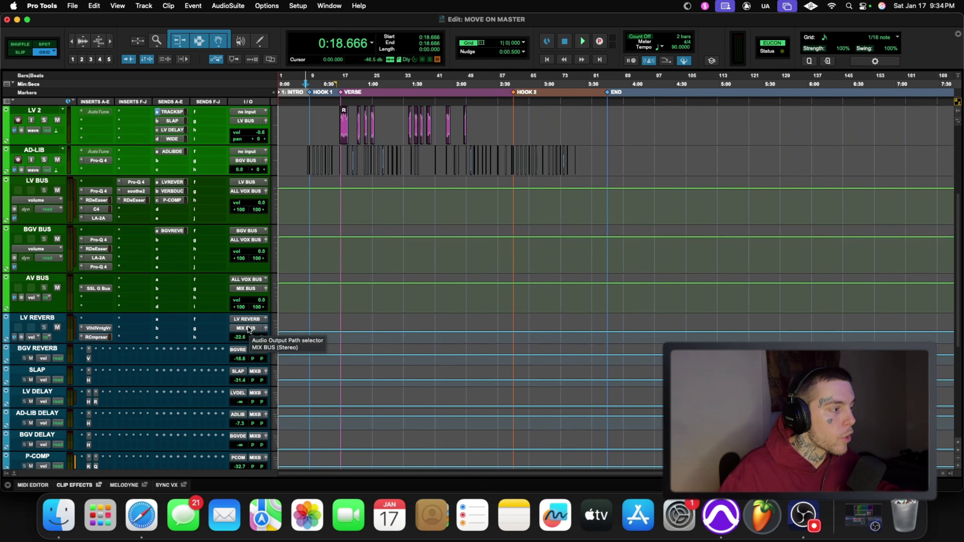
scroll(246, 332, down, 5)
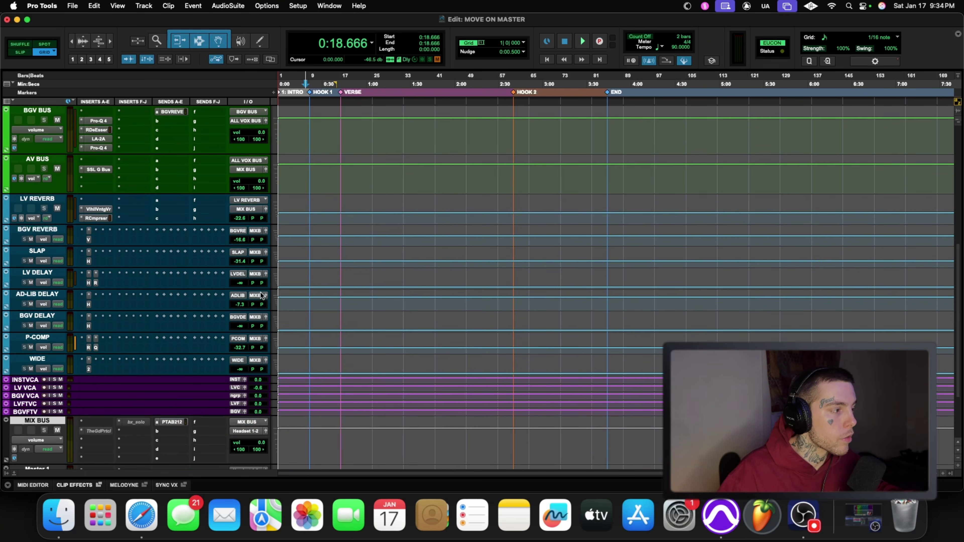
Look over the tracks and place the playback cursor at 1:38.666, inside the verse section
scroll(87, 414, down, 4)
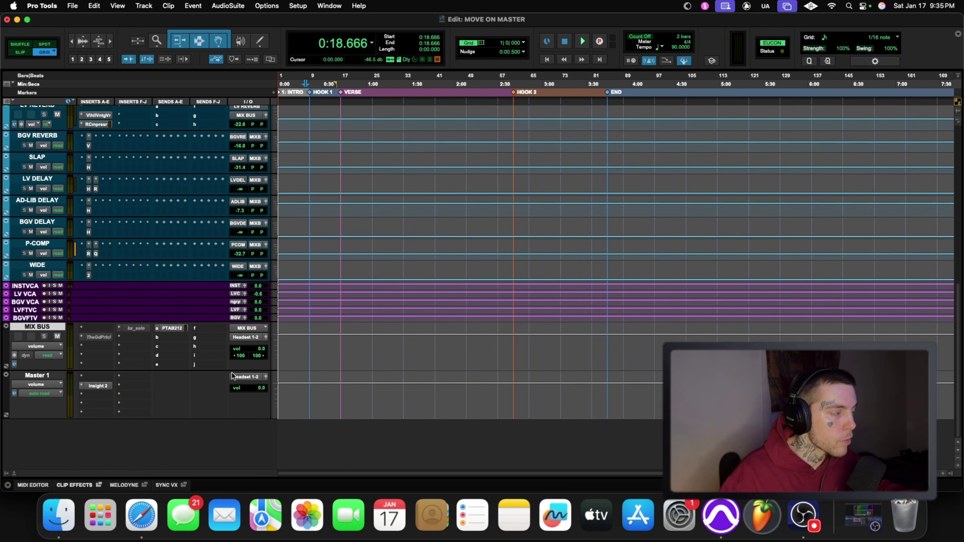
scroll(184, 345, up, 7)
scroll(182, 333, down, 5)
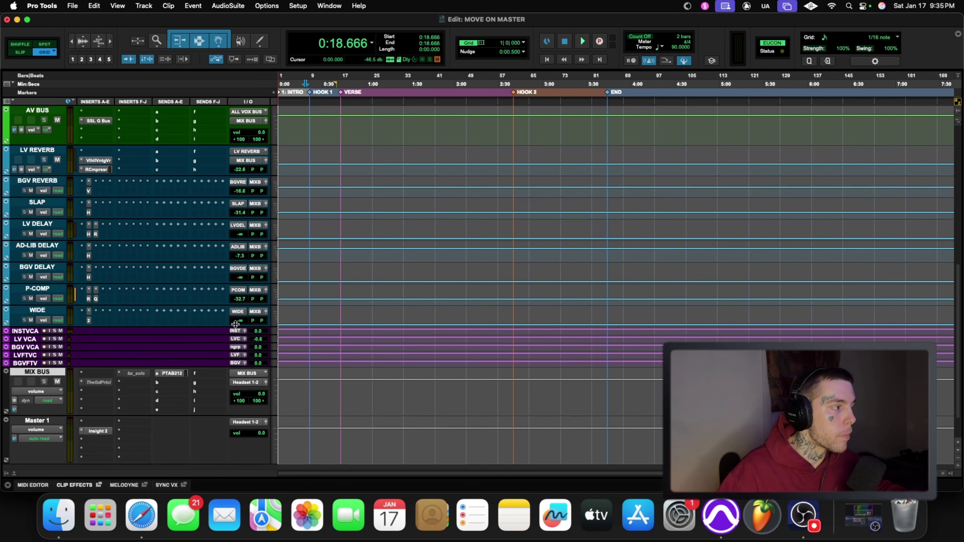
scroll(307, 200, up, 13)
click(307, 200)
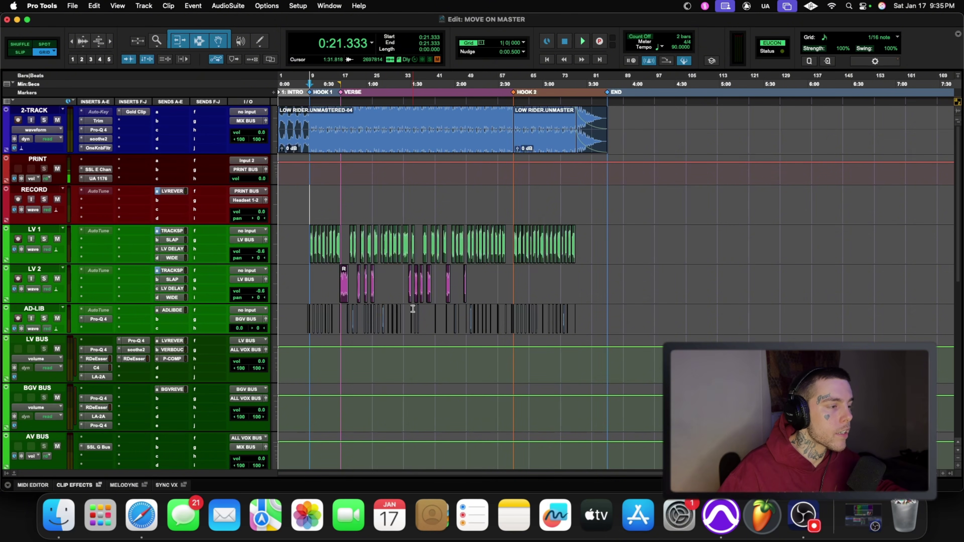
scroll(391, 284, down, 2)
key(space)
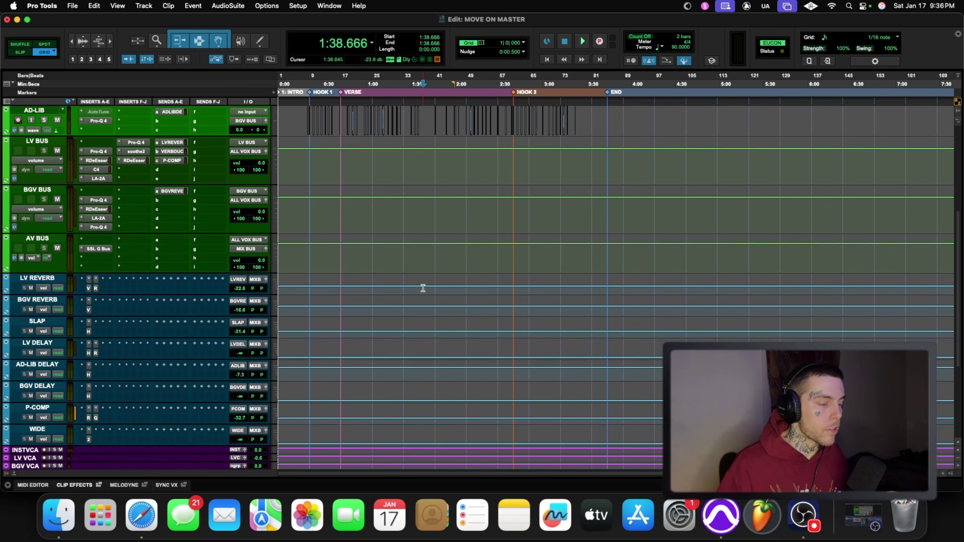
Activate and open The God Particle on the MIX BUS track and move its window clear of the track list
scroll(423, 288, down, 5)
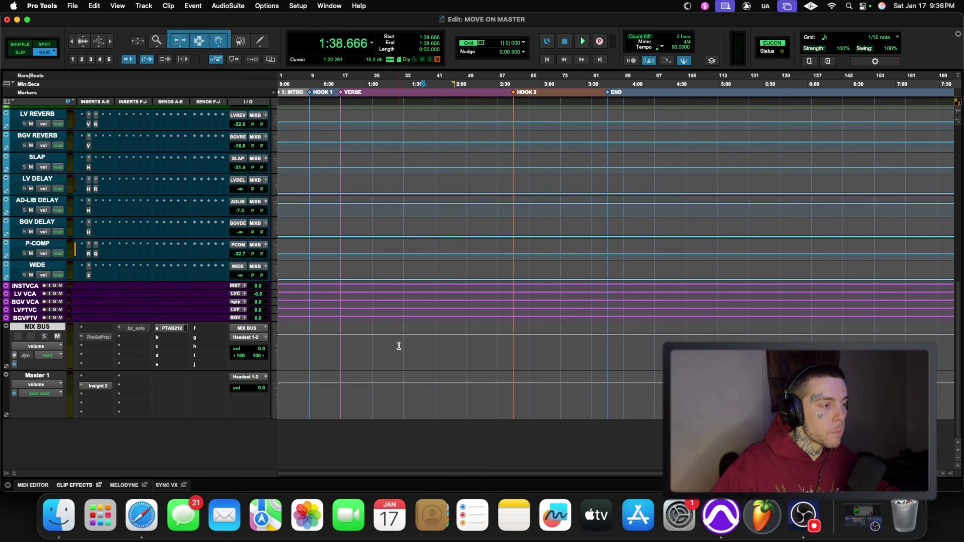
scroll(402, 314, up, 5)
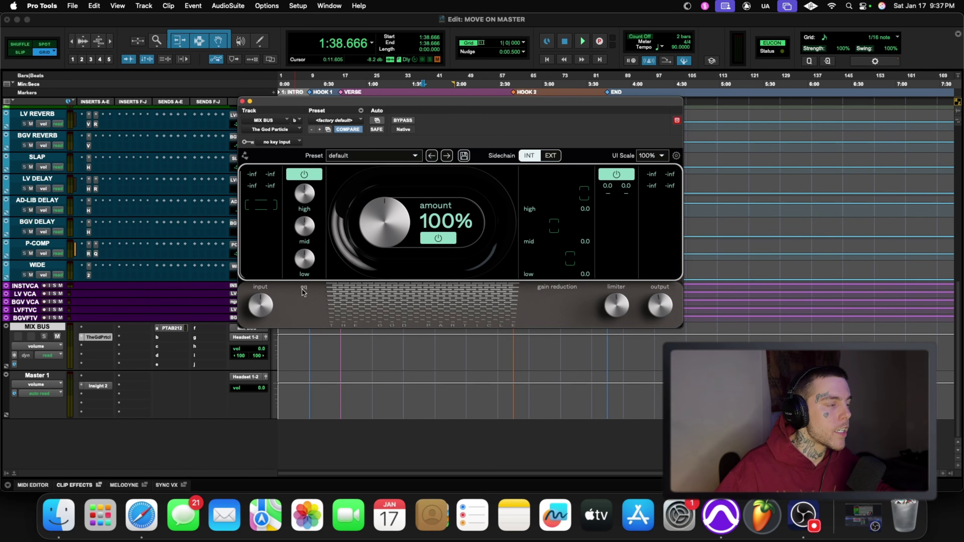
mouse_move(271, 312)
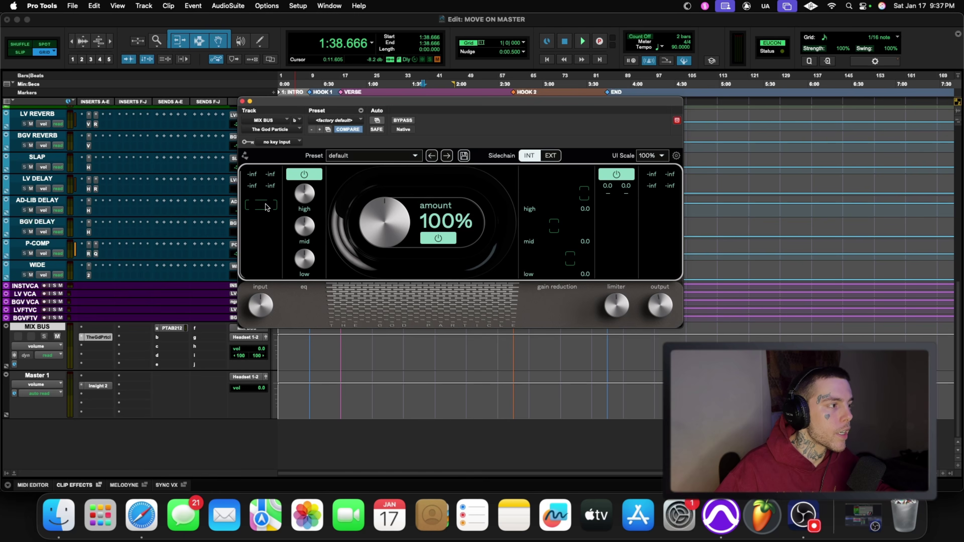
drag(372, 103, 585, 138)
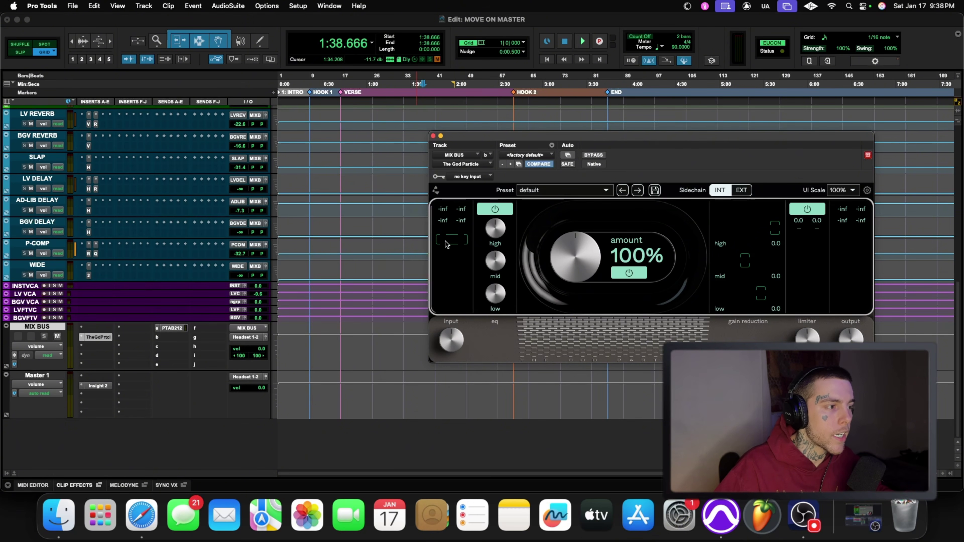
Raise The God Particle's input to 5.4 dB while playing the verse
mouse_move(458, 339)
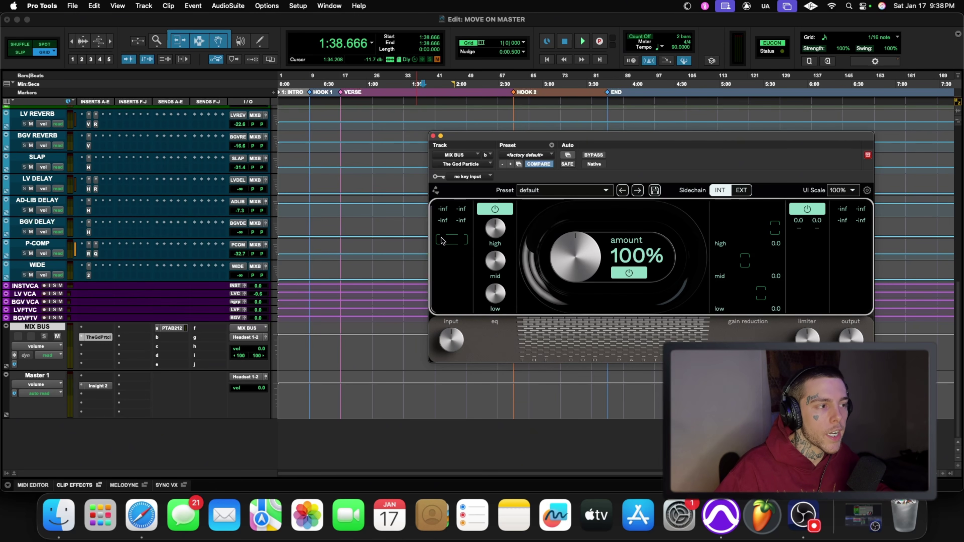
key(space)
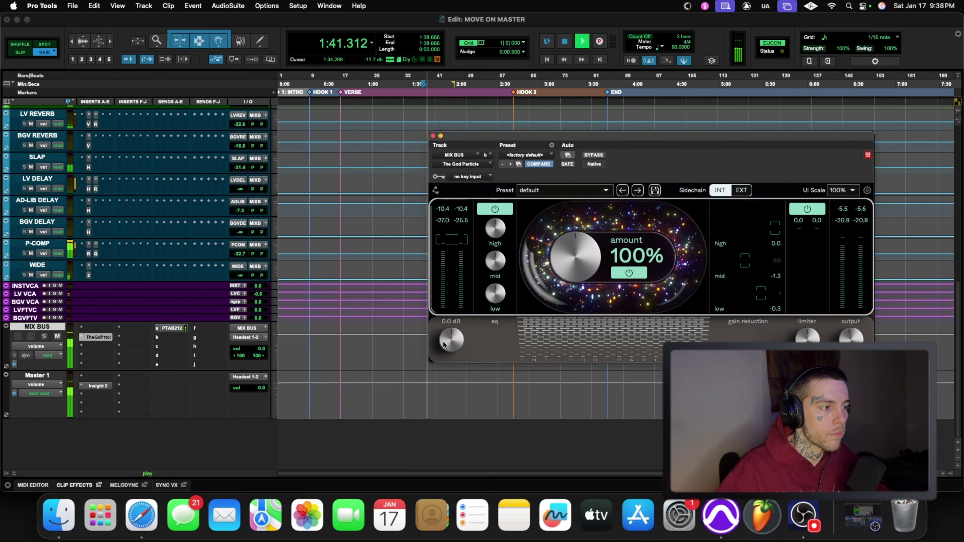
mouse_move(447, 344)
mouse_down()
mouse_move(447, 332)
mouse_move(449, 340)
mouse_up()
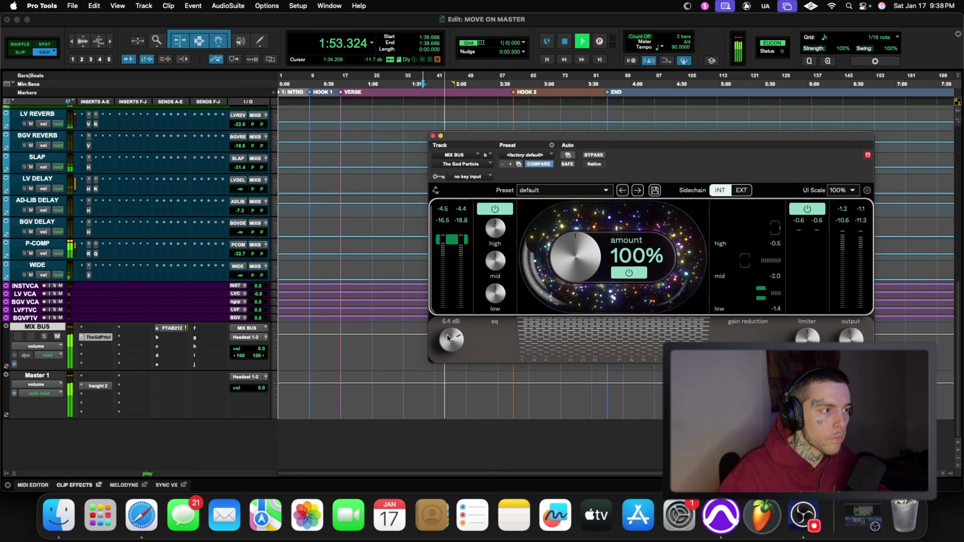
key(space)
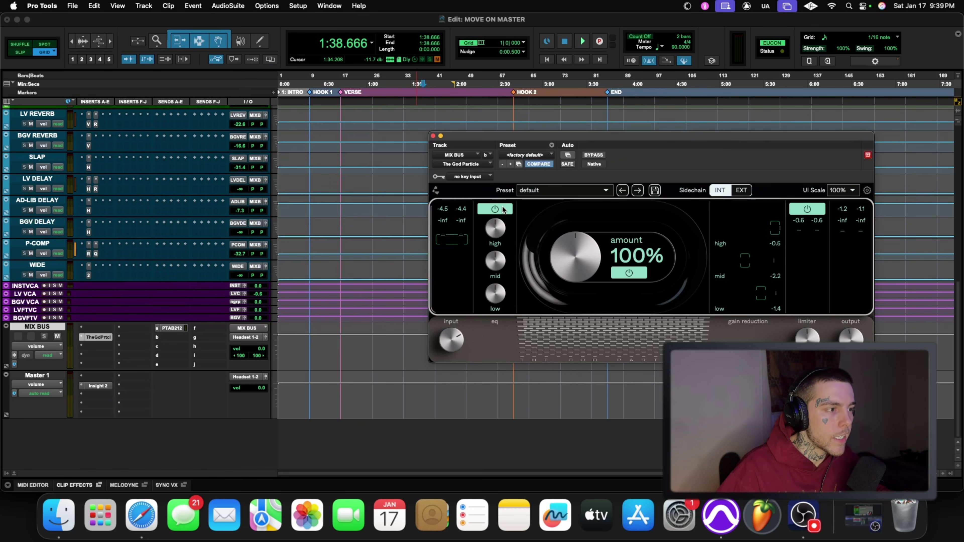
Boost The God Particle's low EQ band and set its mid band to 4.1 dB during playback
mouse_move(497, 288)
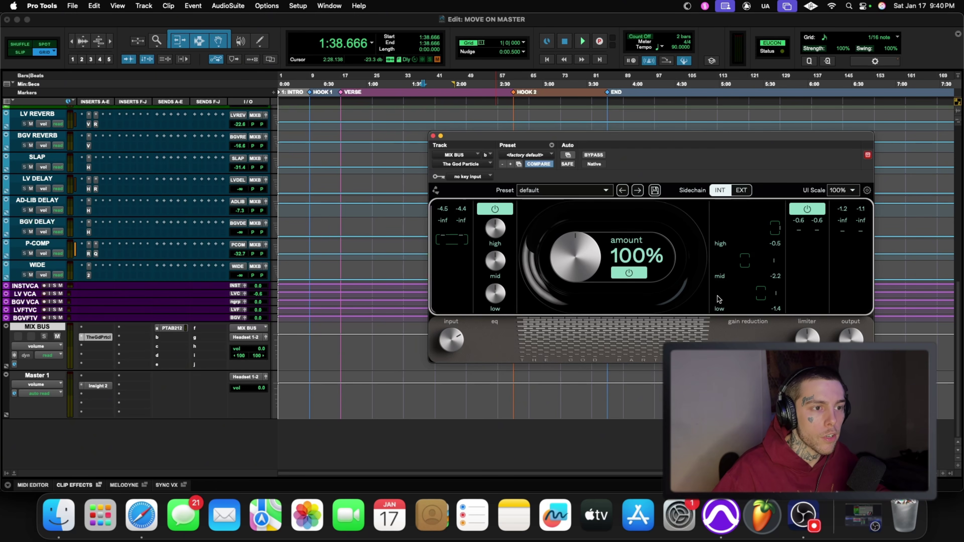
key(space)
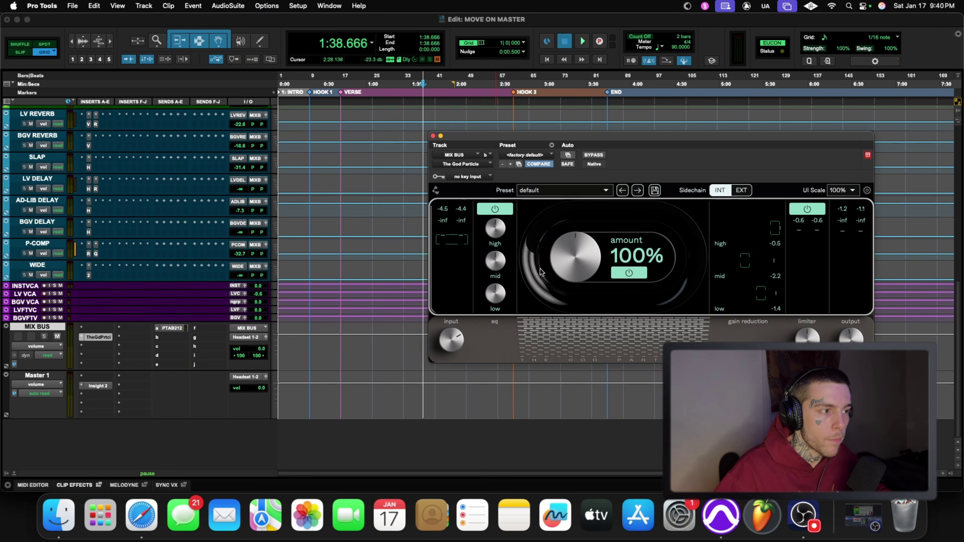
mouse_move(498, 301)
drag(497, 302, 495, 259)
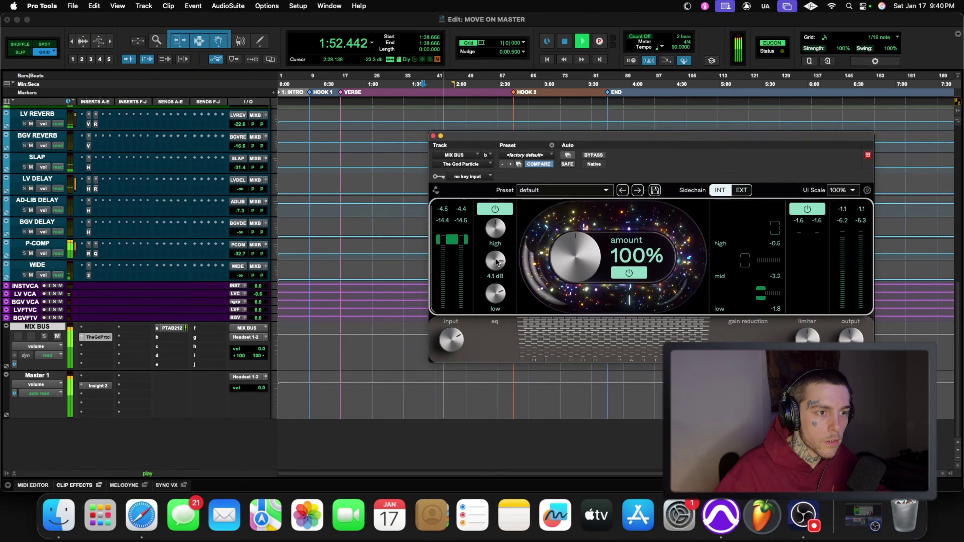
Adjust The God Particle's high EQ band by ear to 2.4 dB and stop playback
click(493, 231)
drag(493, 231, 497, 215)
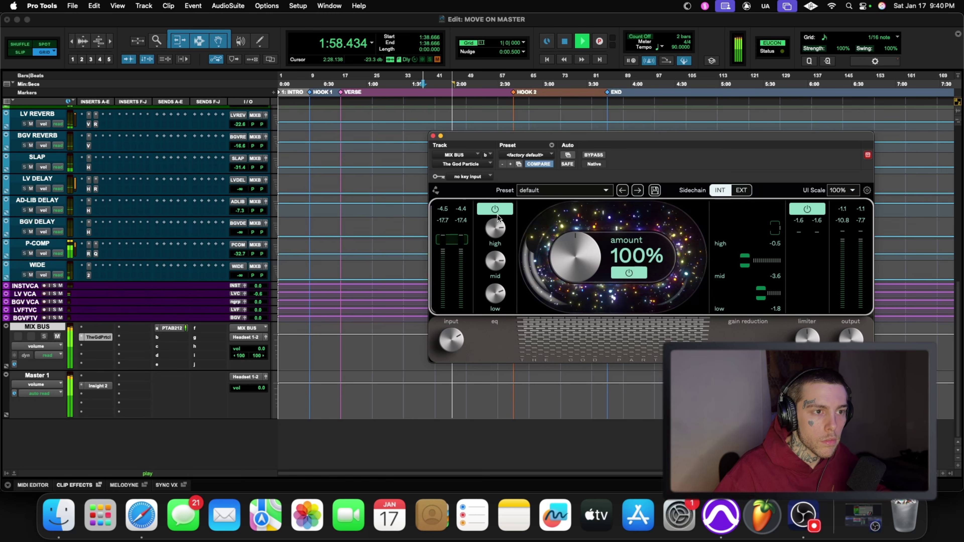
mouse_move(497, 227)
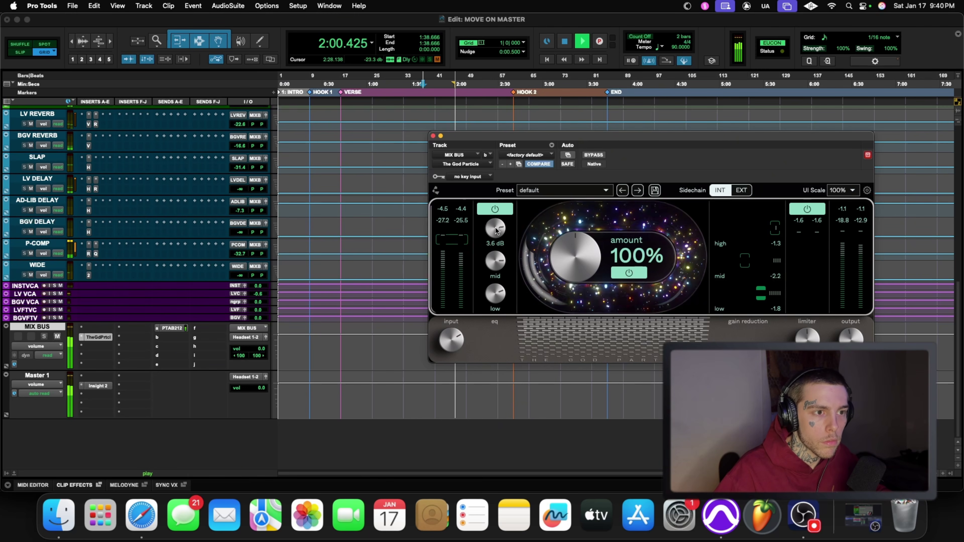
drag(495, 226, 495, 232)
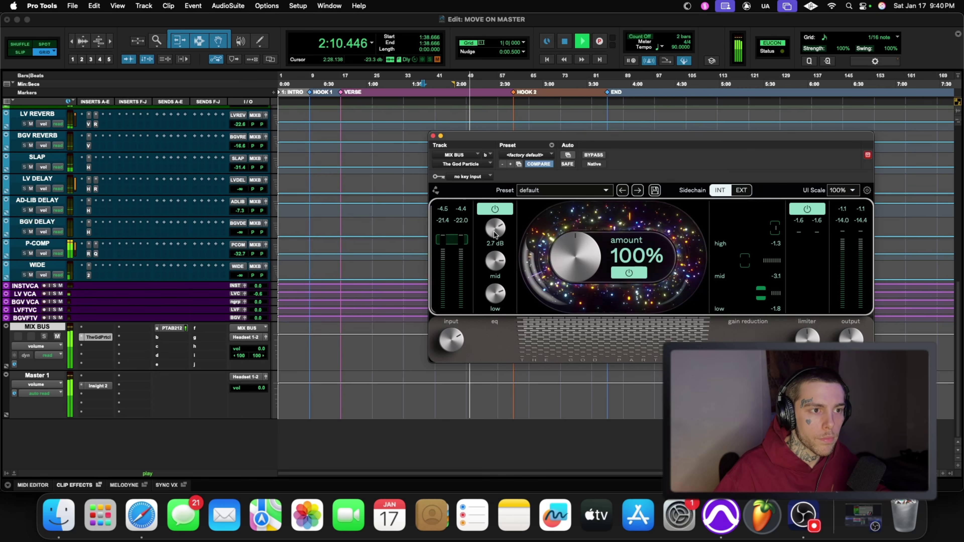
drag(495, 232, 493, 233)
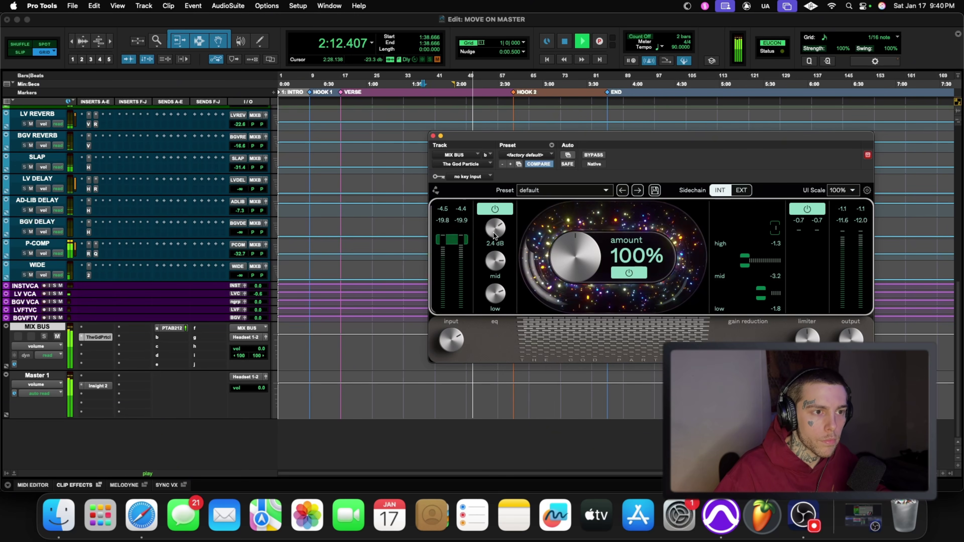
key(space)
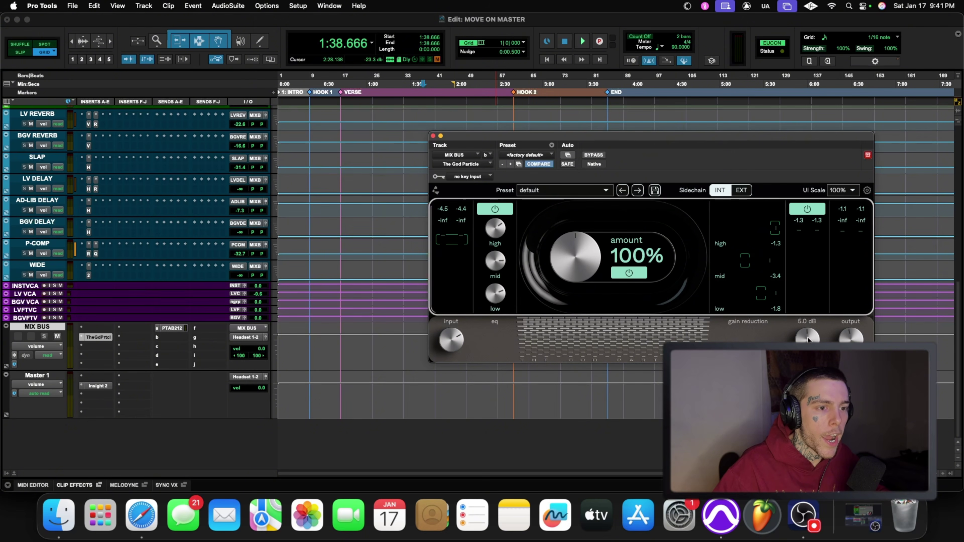
Open Insight 2 on the Master 1 track, move its window fully into view and measure the mix's loudness during playback
click(100, 385)
drag(589, 141, 508, 53)
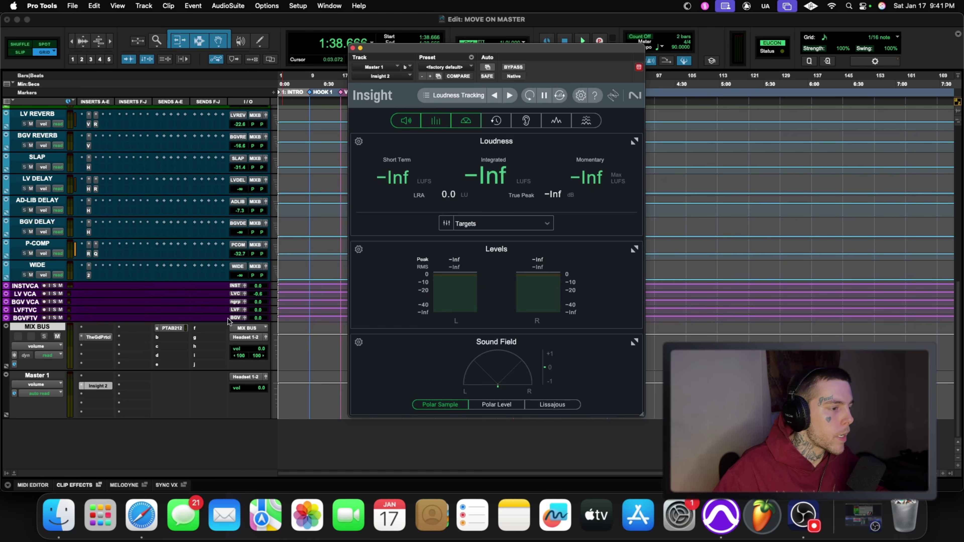
key(space)
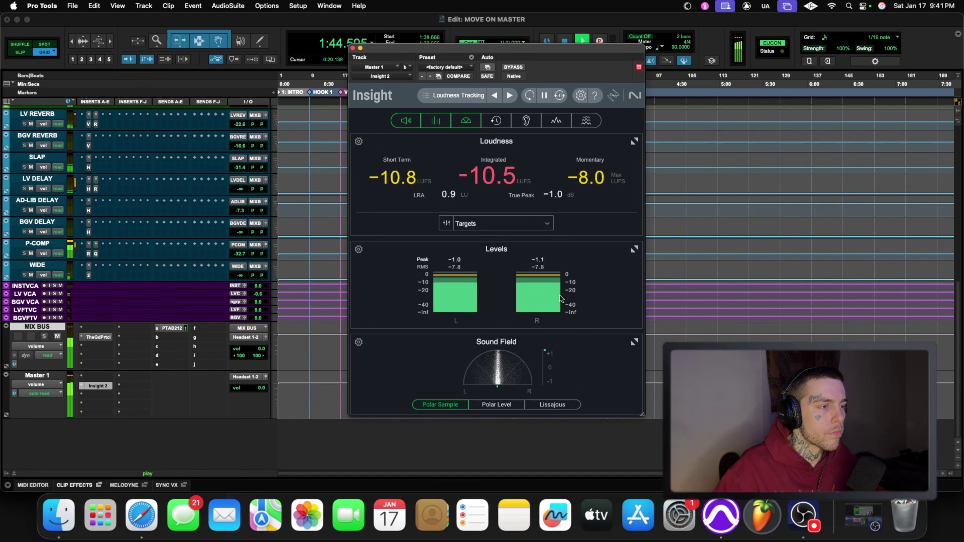
Reopen The God Particle during playback and check its limiter and output settings
click(98, 338)
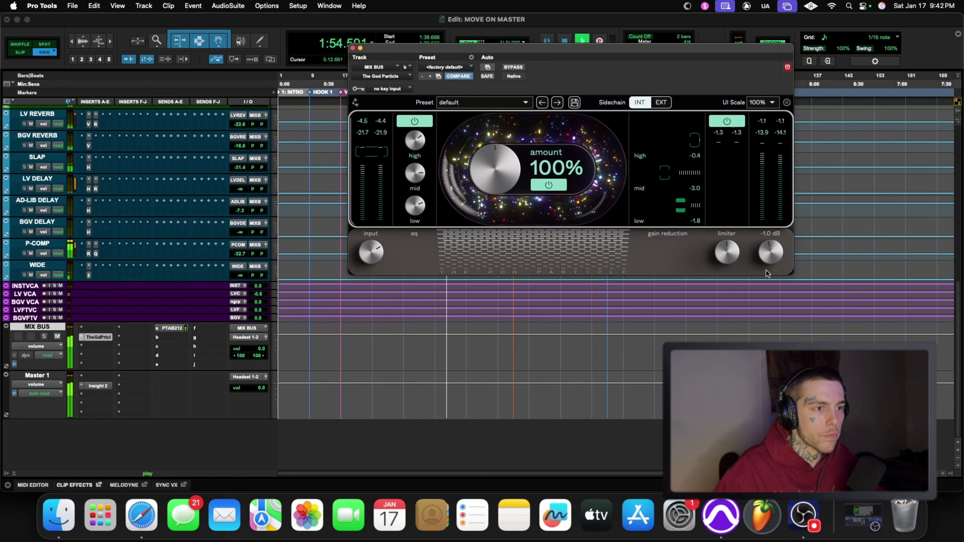
mouse_move(724, 256)
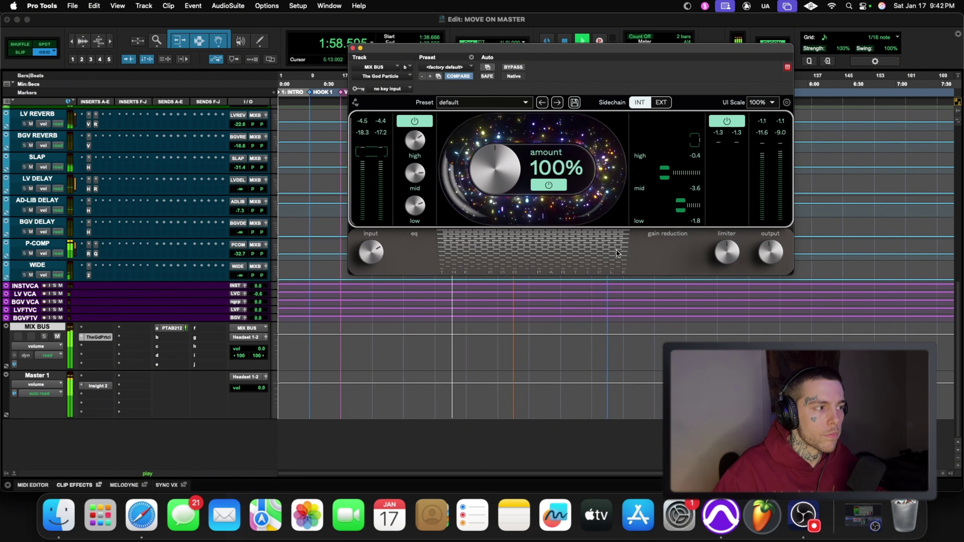
mouse_move(789, 235)
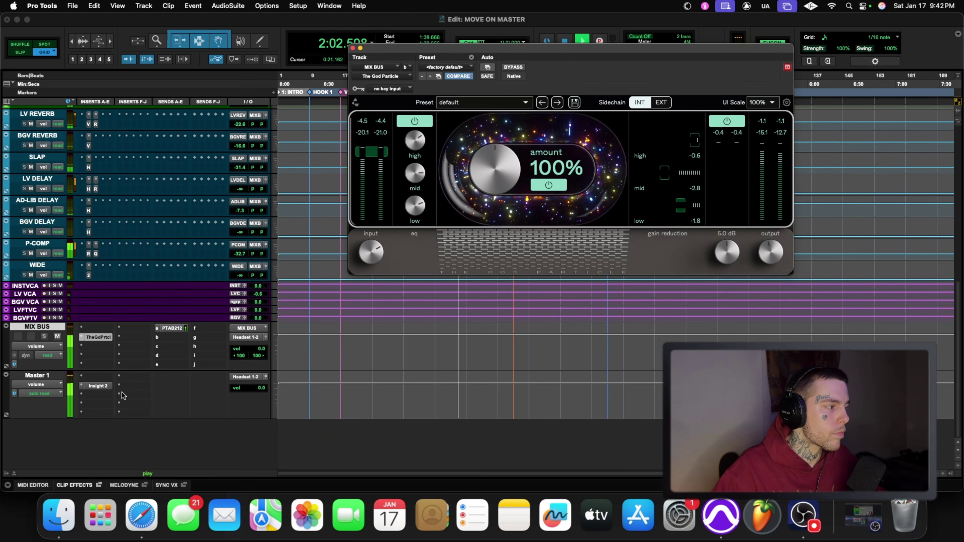
Reset the Insight 2 meters on Master 1, remeasure the loudness against The God Particle's limiting, and stop playback
click(98, 386)
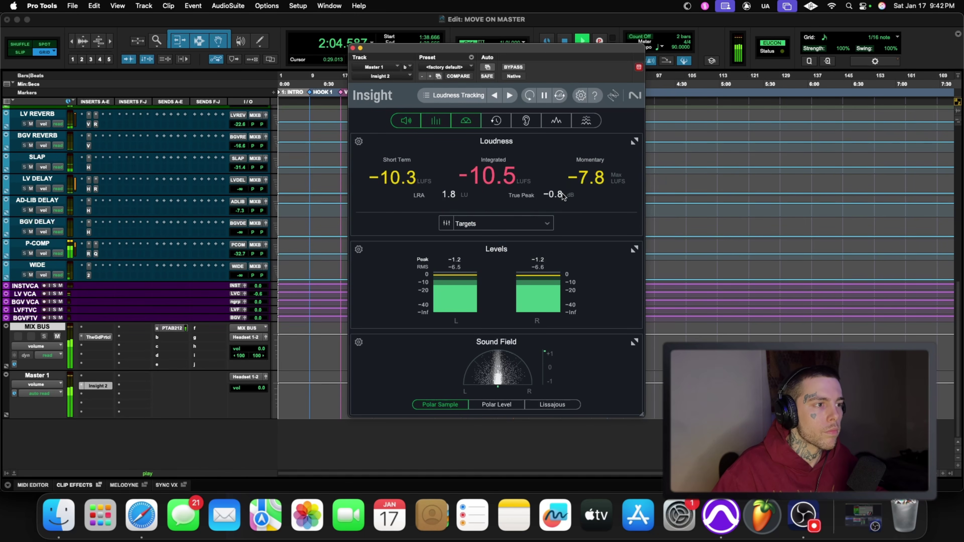
click(530, 95)
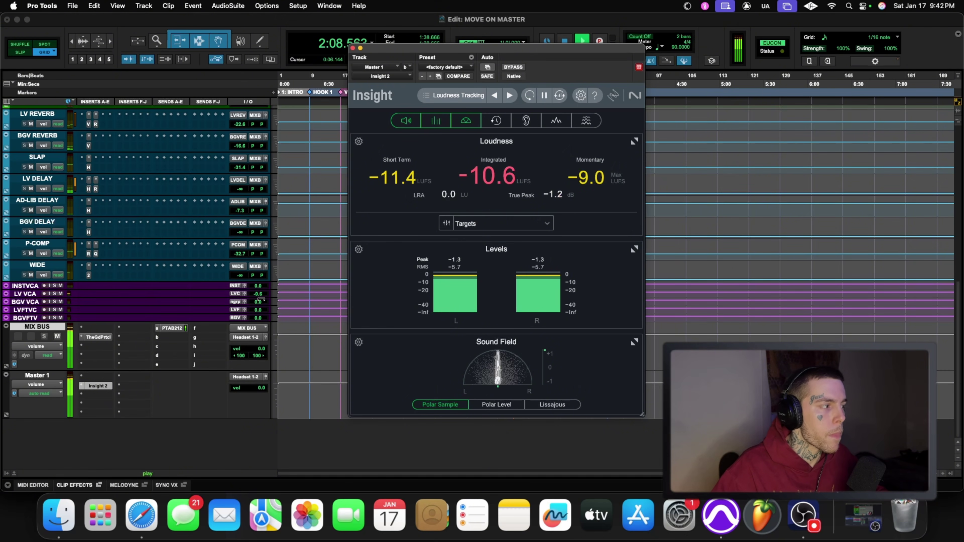
click(98, 337)
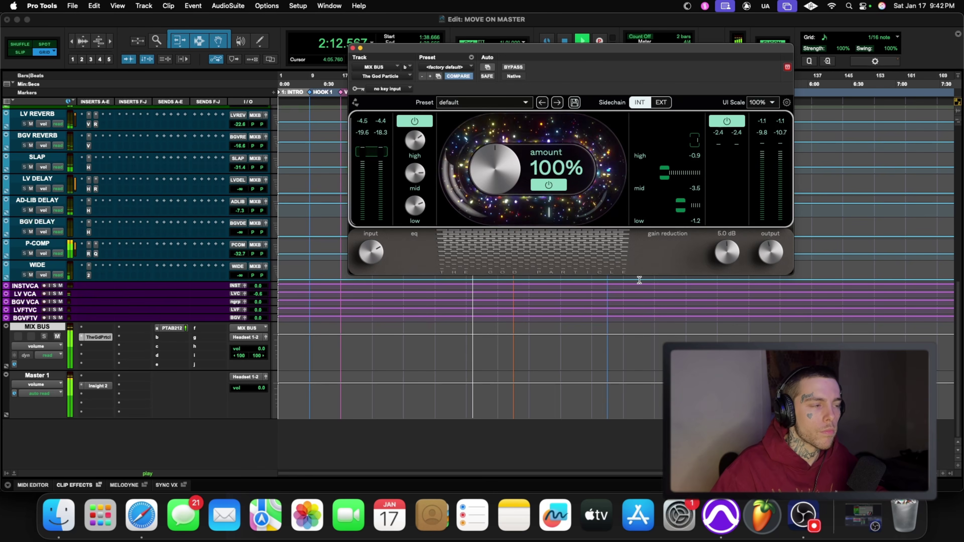
click(98, 386)
key(space)
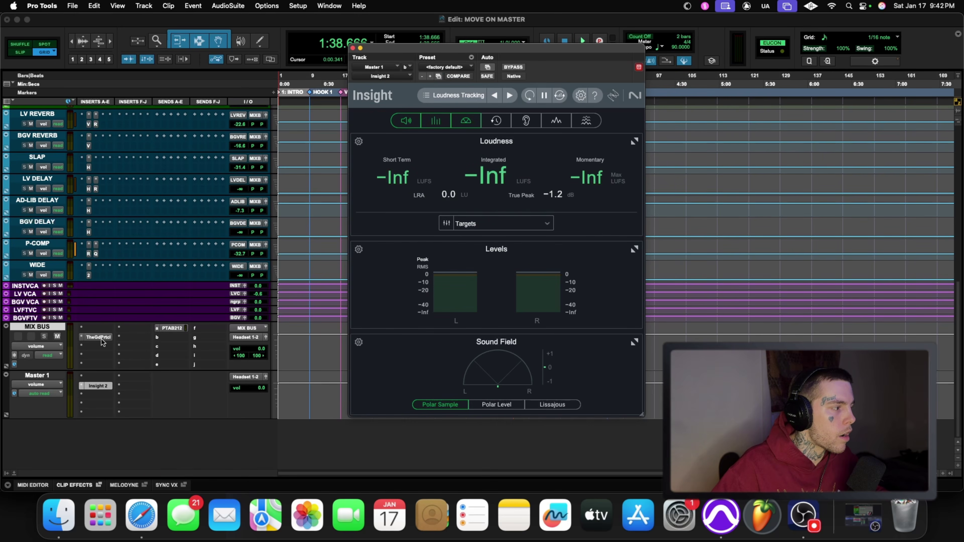
Set The God Particle's limiter to 5.6 dB during playback and recheck the loudness in Insight 2
click(101, 339)
key(space)
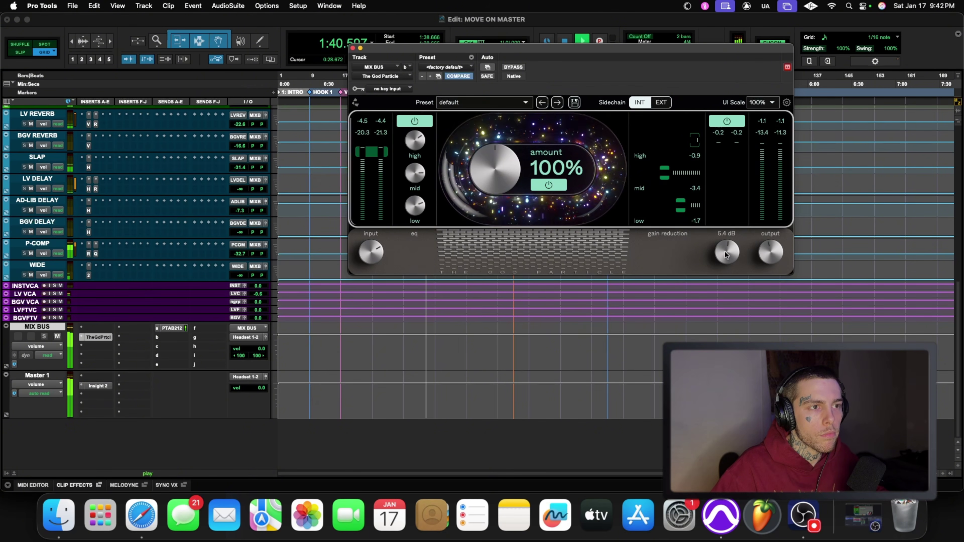
drag(725, 251, 725, 251)
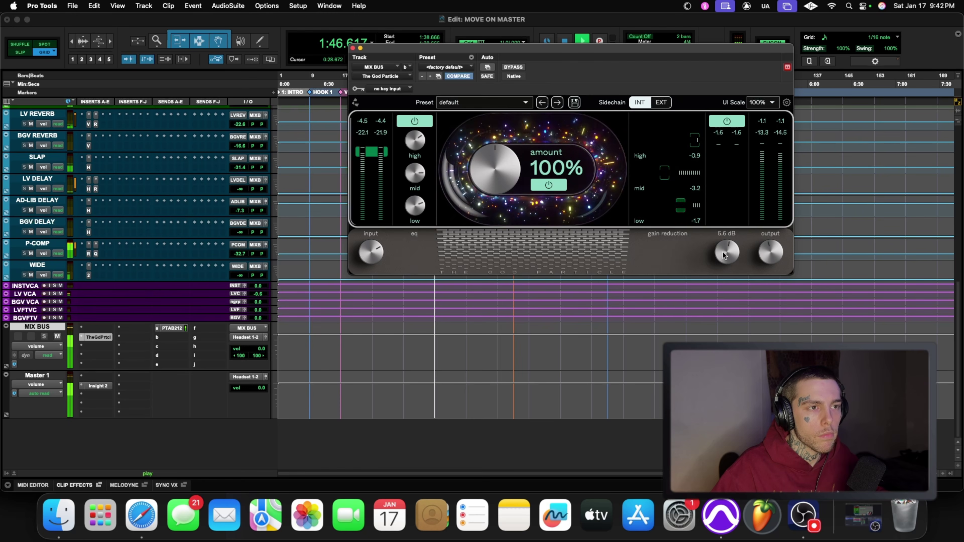
scroll(730, 252, up, 1)
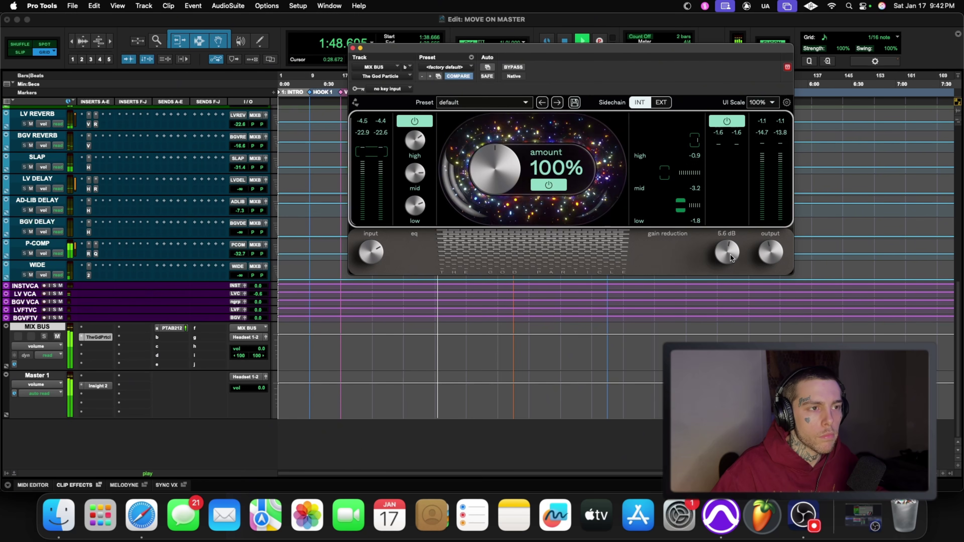
scroll(729, 257, up, 1)
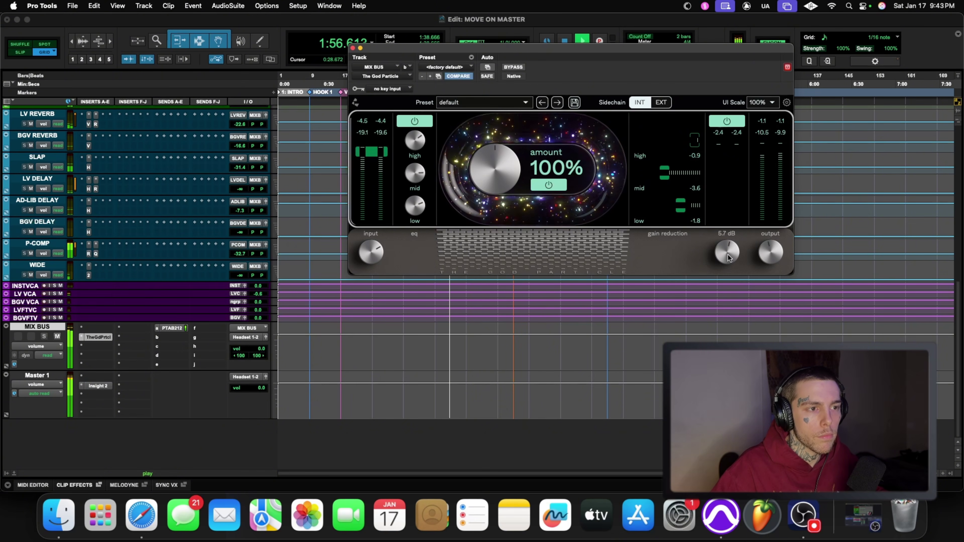
scroll(728, 257, down, 2)
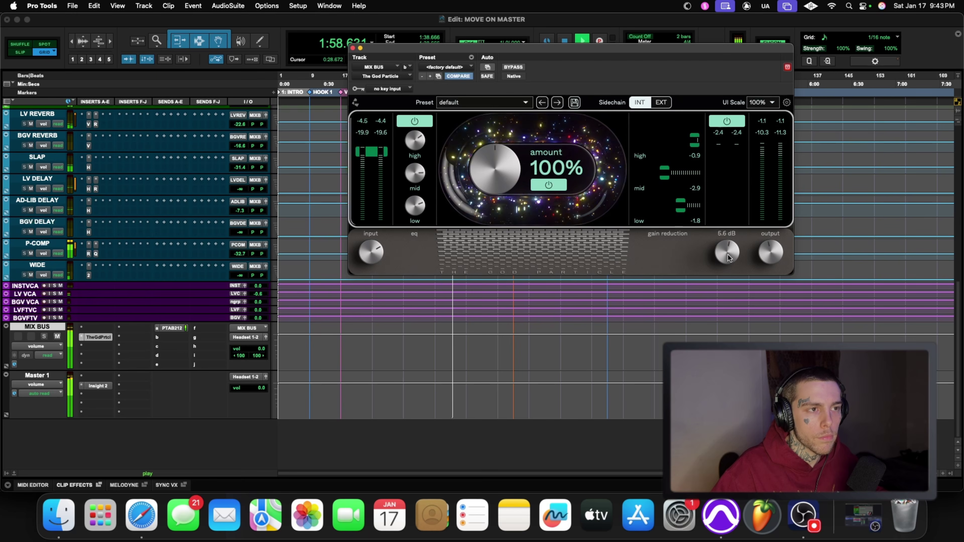
click(98, 386)
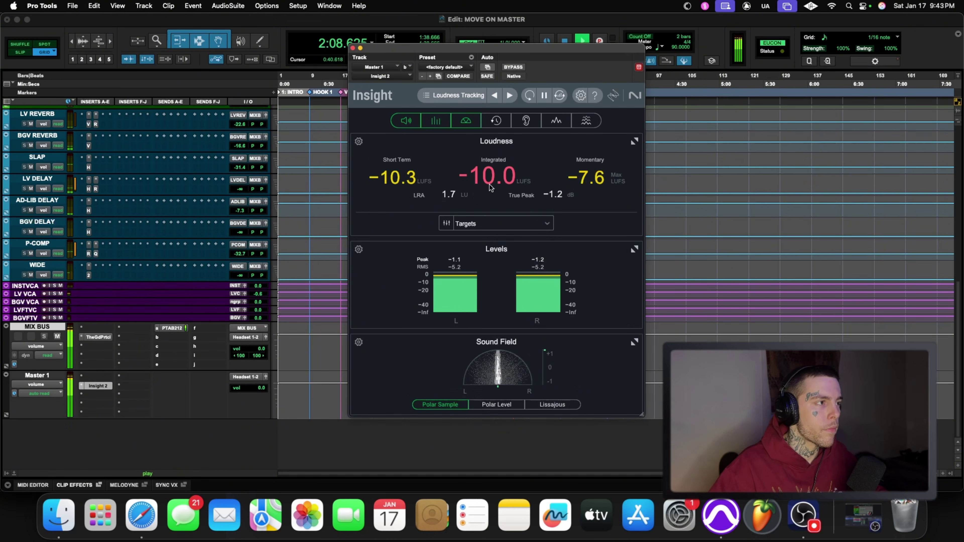
Close Insight 2, stop playback and place the playback position at the start of Hook 1
click(352, 48)
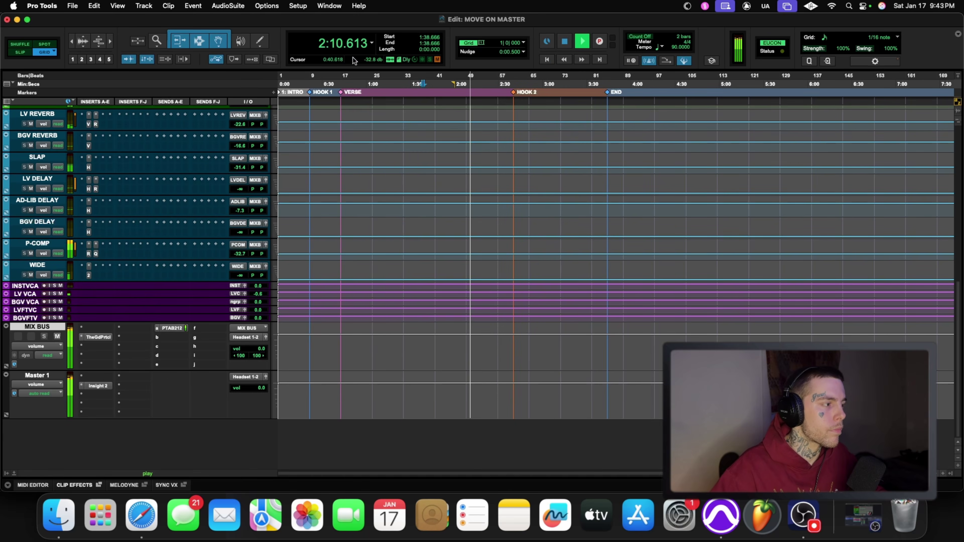
scroll(534, 243, up, 10)
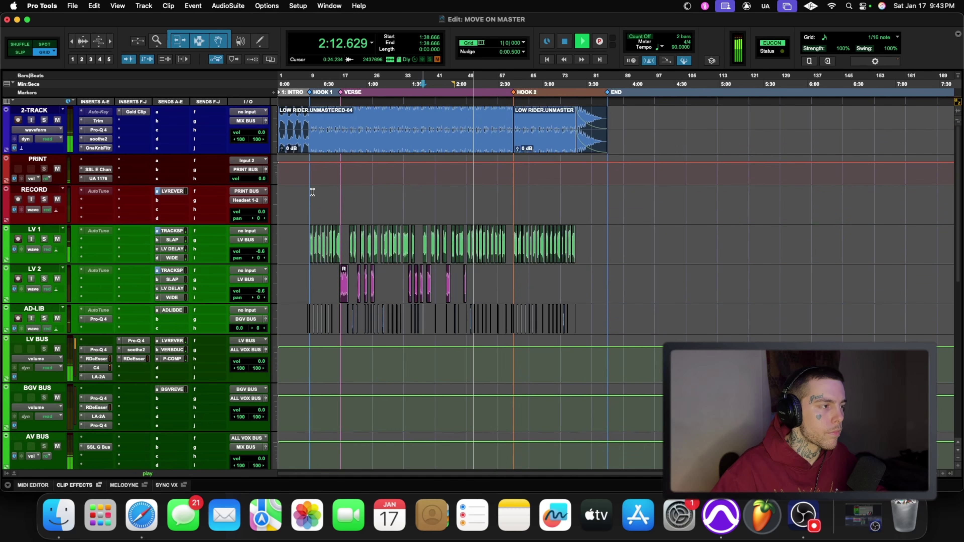
click(312, 197)
Open The God Particle on the MIX BUS, reposition its window, review its limiter and output settings, and close it
scroll(403, 280, down, 10)
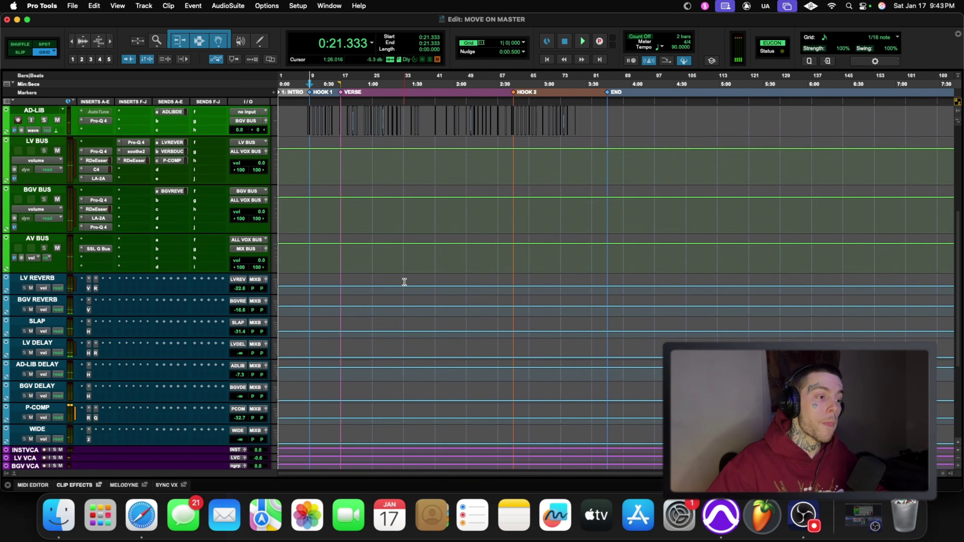
click(100, 337)
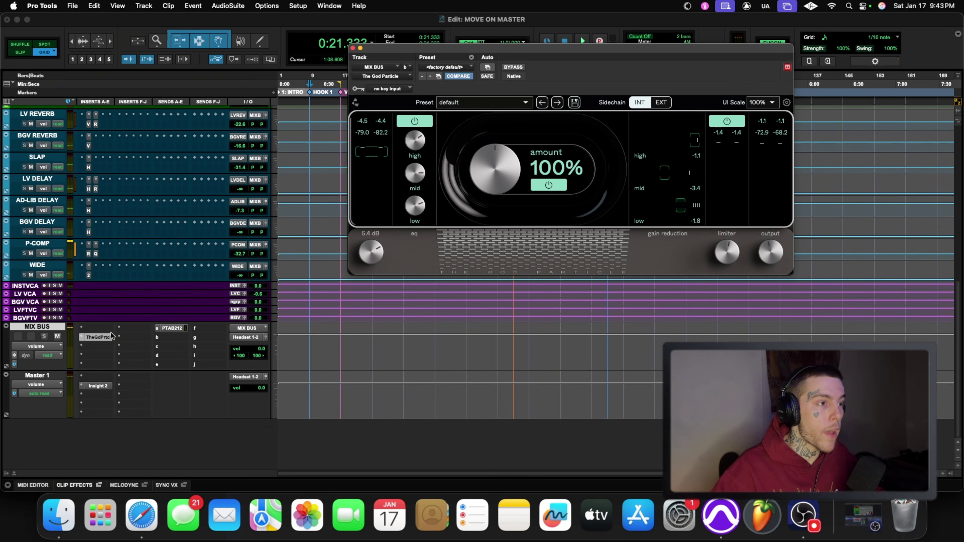
drag(587, 44, 573, 68)
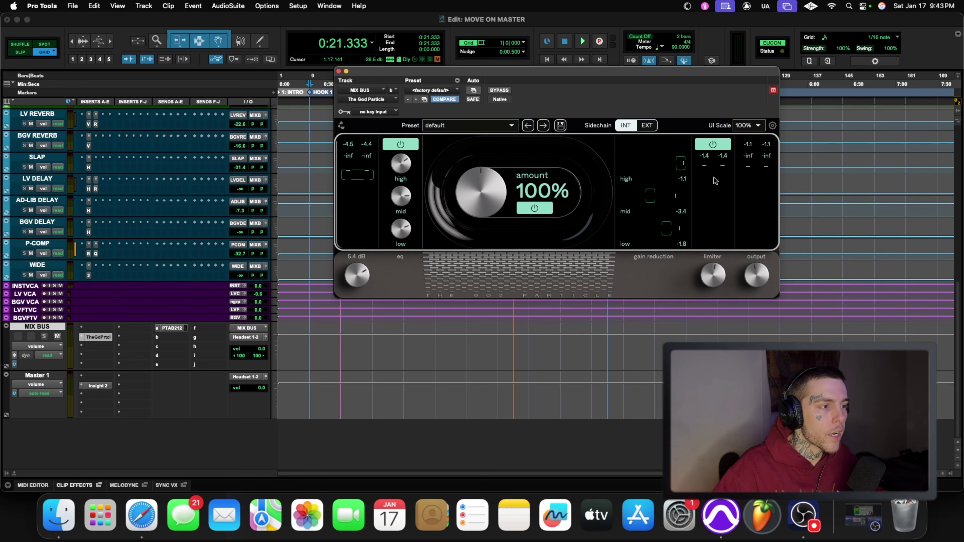
key(super+w)
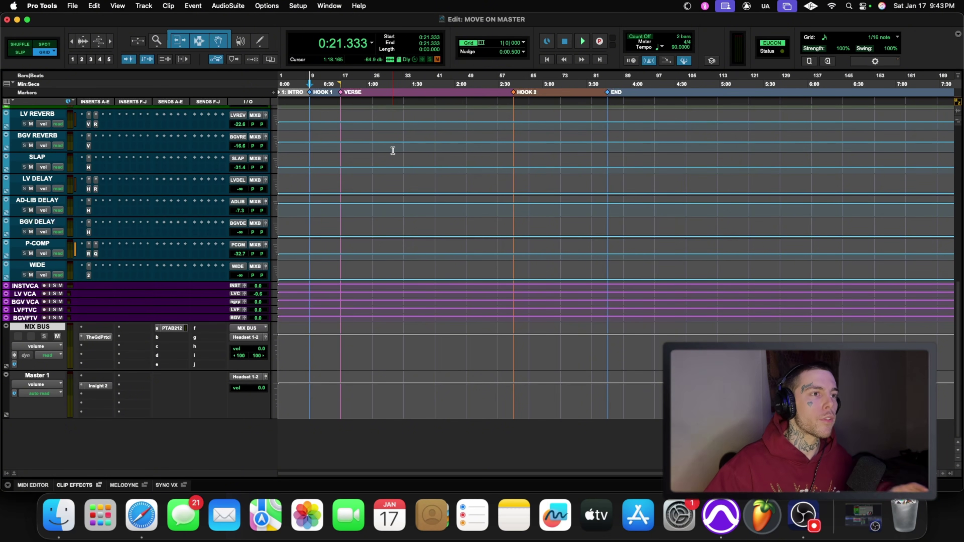
click(98, 337)
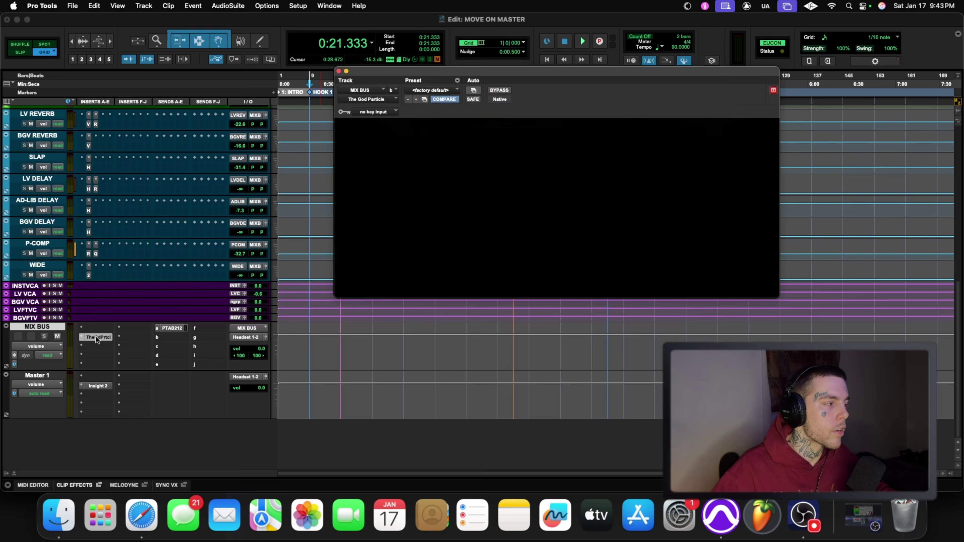
click(339, 71)
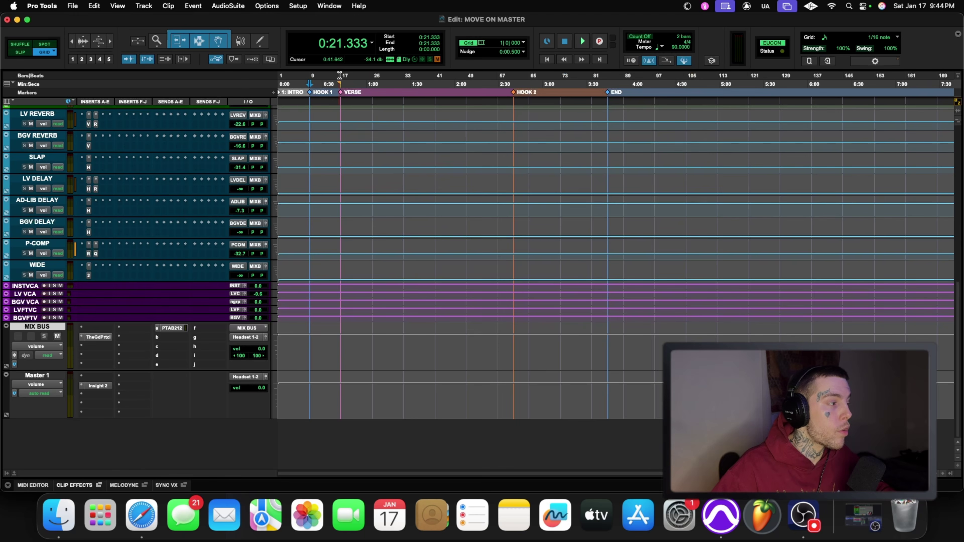
Compare Hook 1 before and after processing by playing it from its start with the bus plug-ins bypassed and again with them active
scroll(385, 259, up, 5)
scroll(385, 259, up, 2)
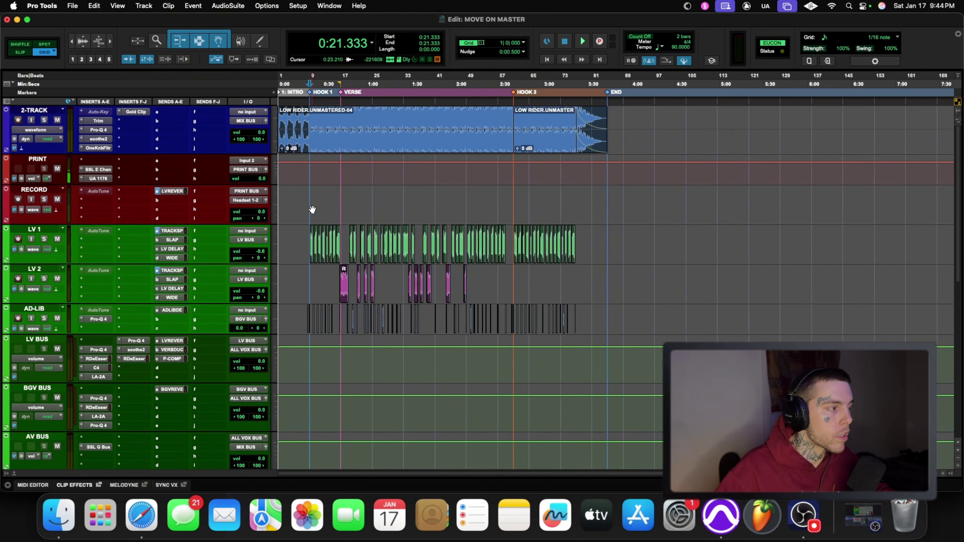
scroll(313, 209, down, 2)
scroll(342, 205, up, 2)
key(super+bracketright)
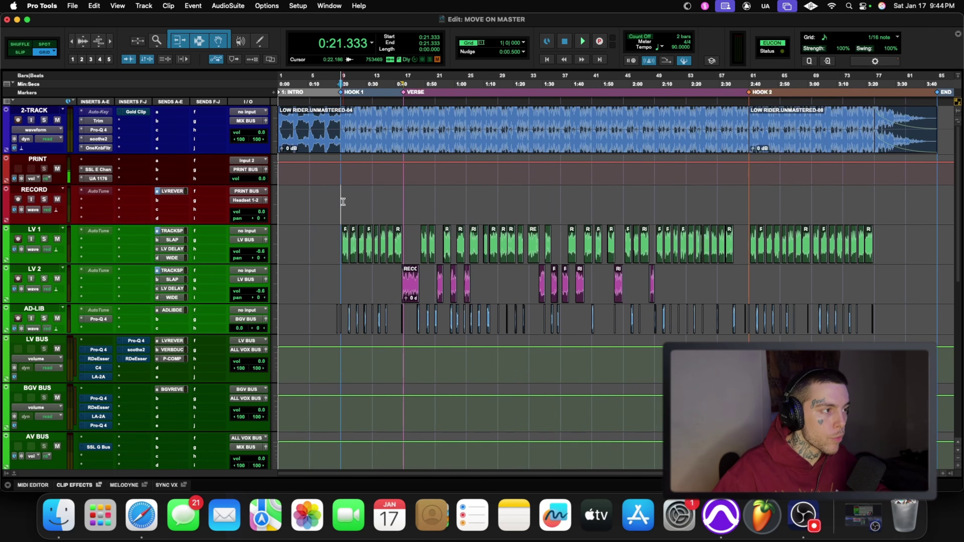
key(space)
key(super+bracketleft)
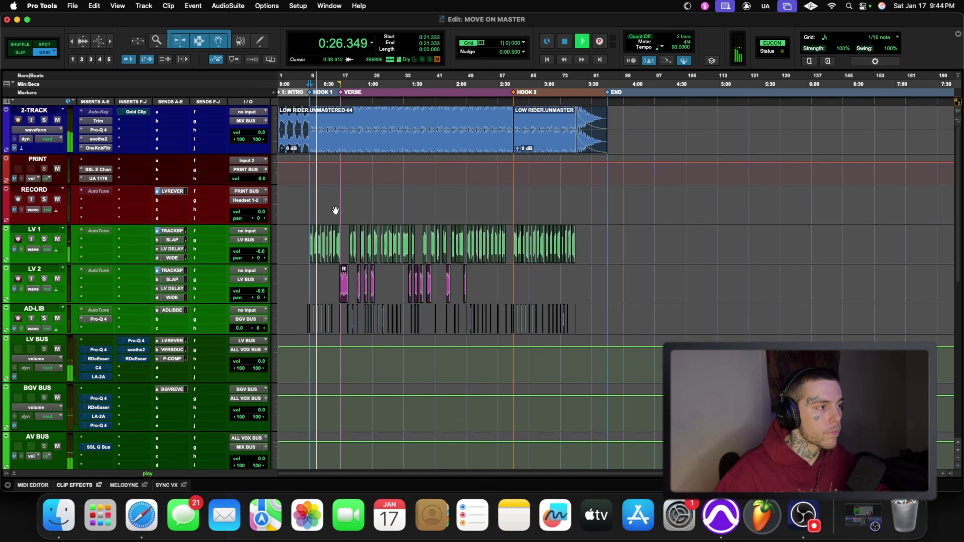
key(super+bracketright)
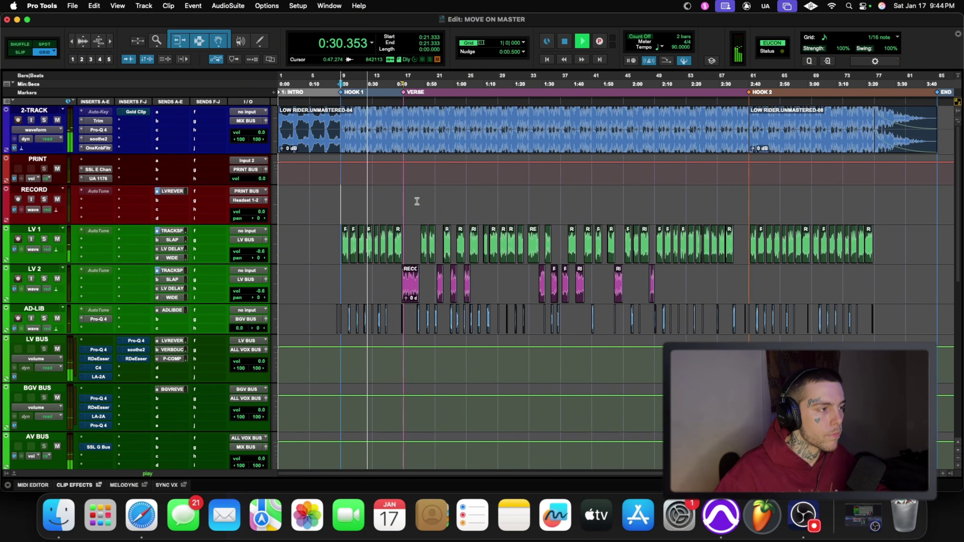
key(space)
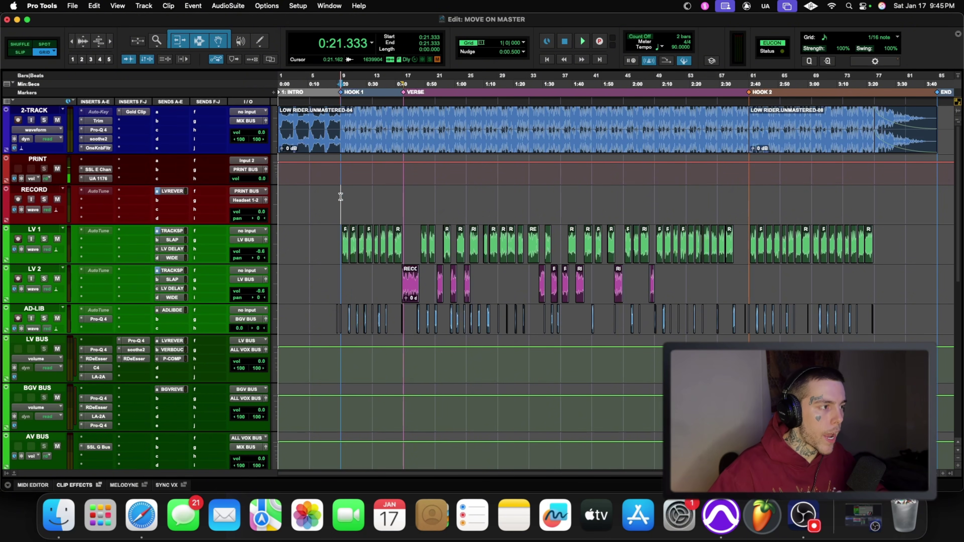
key(space)
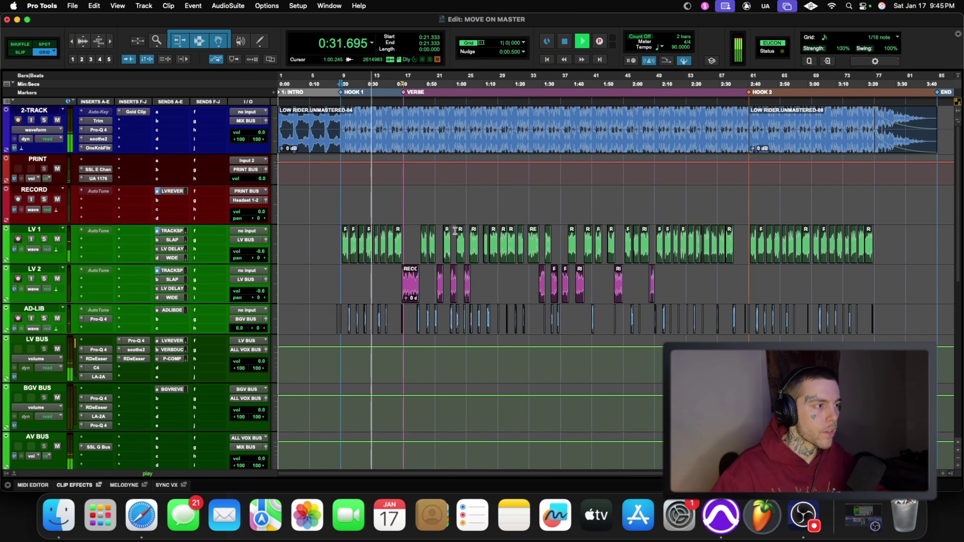
key(space)
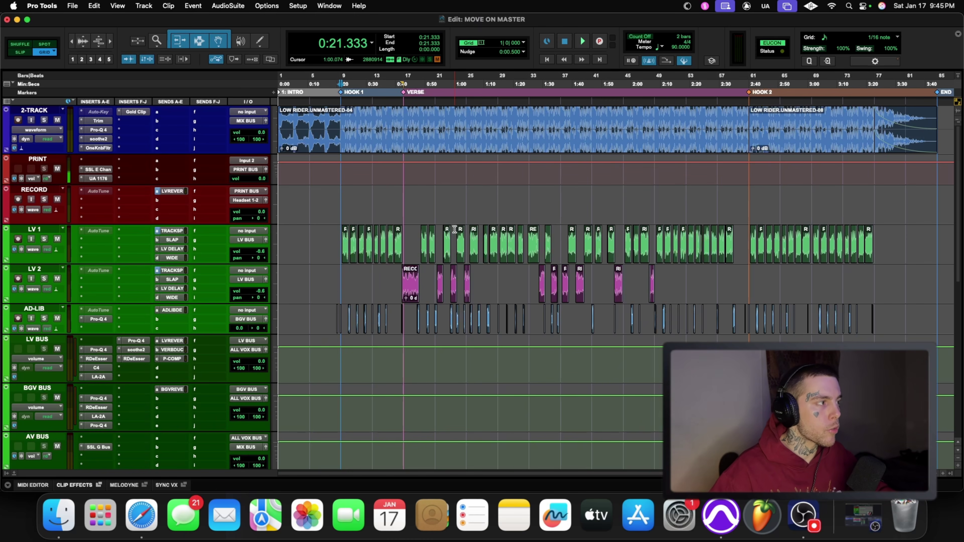
Review the inserts, sends and routing across the whole session, from the 2-TRACK down to the MIX BUS and Master 1
scroll(239, 331, down, 15)
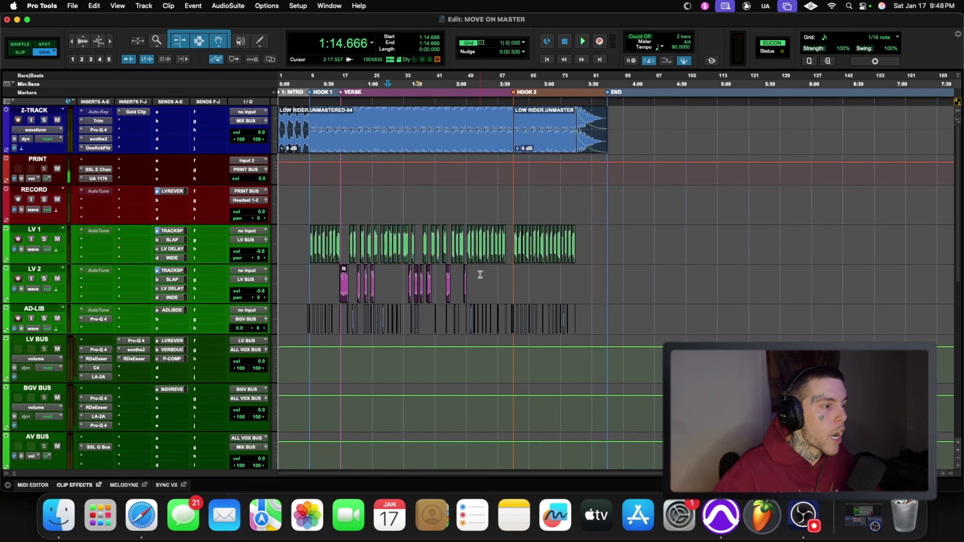
scroll(480, 273, down, 3)
scroll(478, 281, down, 5)
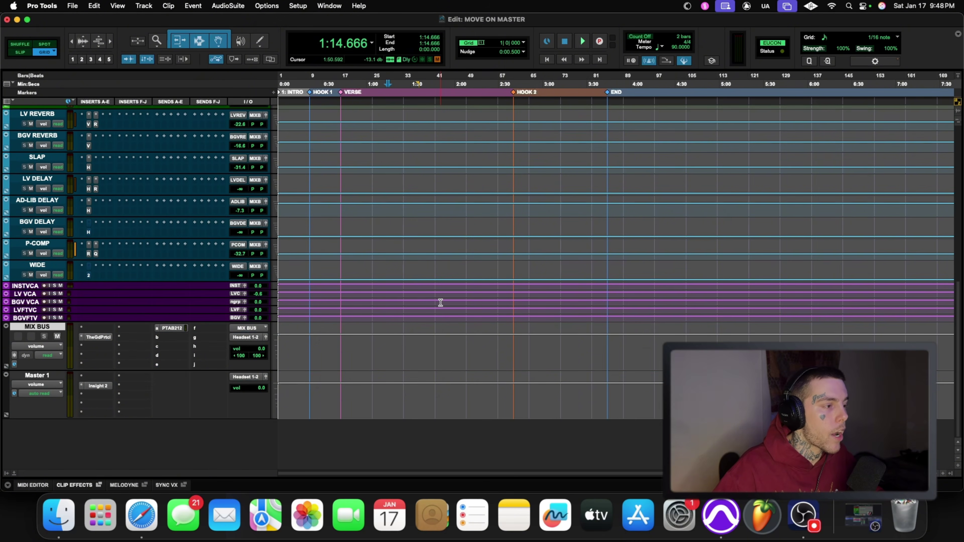
scroll(400, 295, up, 10)
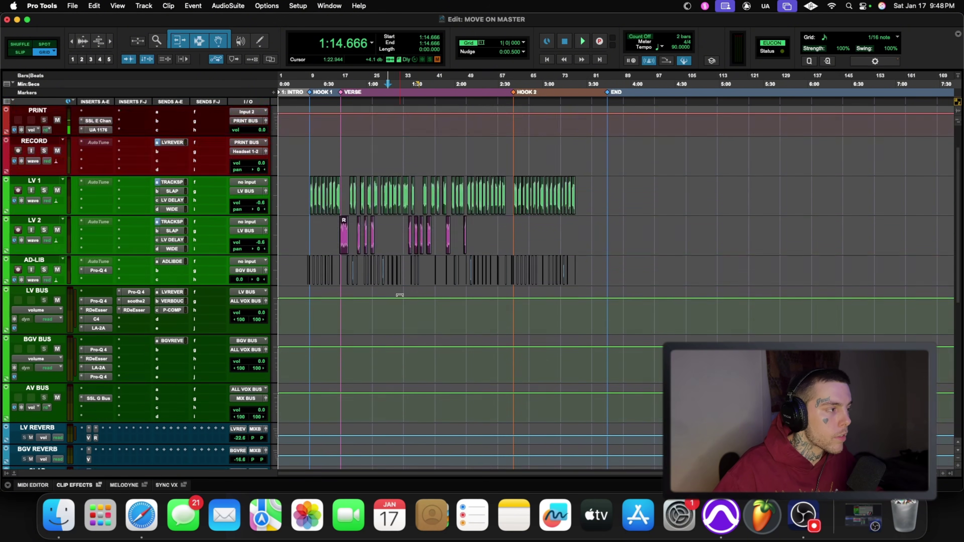
scroll(401, 296, down, 4)
scroll(153, 342, down, 2)
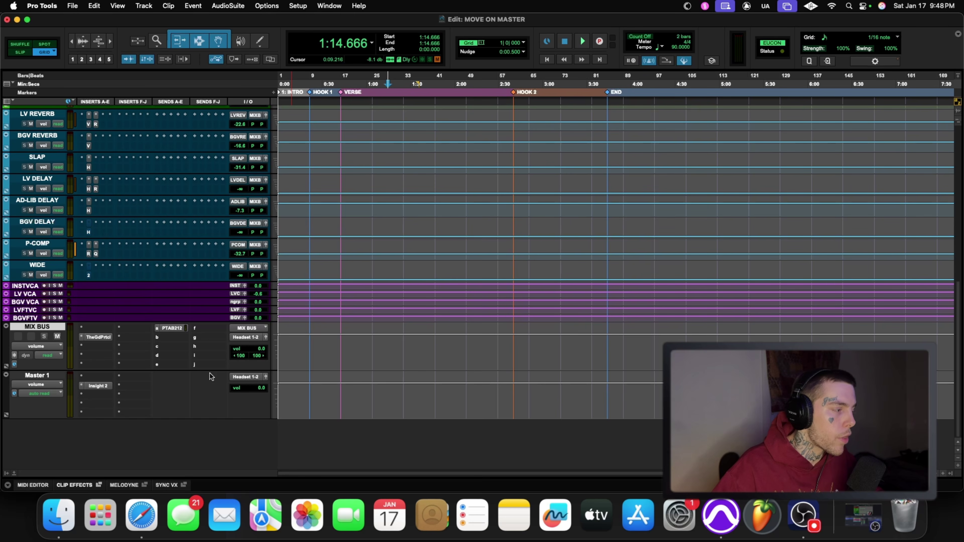
scroll(398, 334, up, 10)
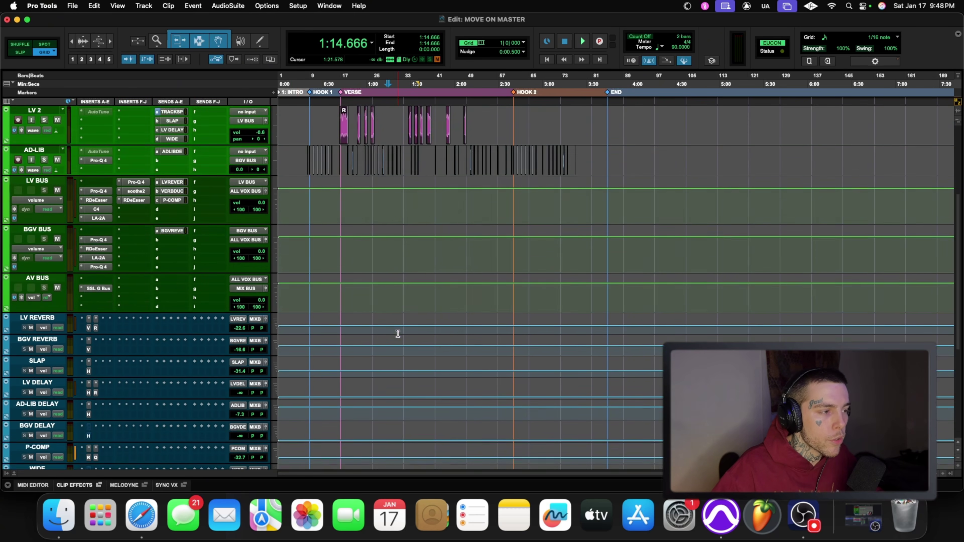
scroll(228, 350, down, 6)
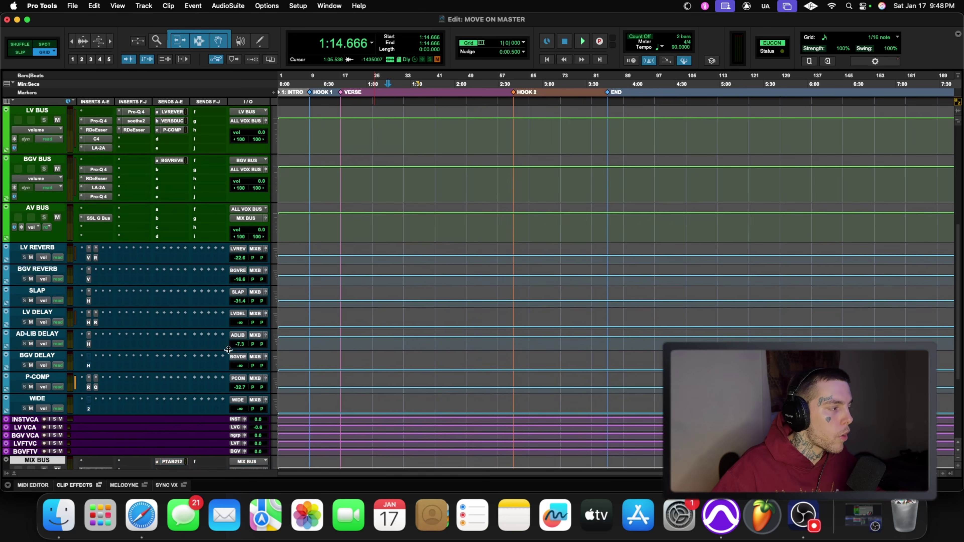
scroll(154, 421, up, 6)
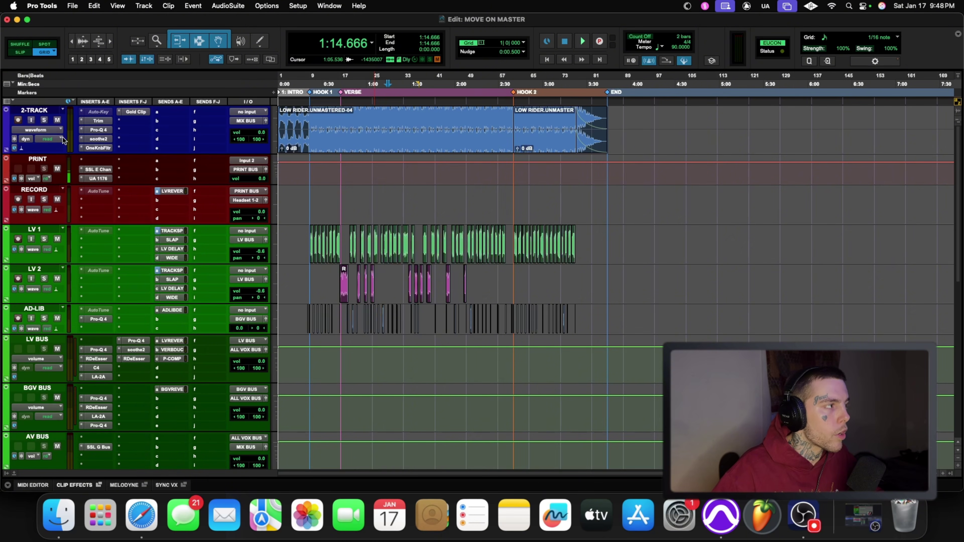
scroll(359, 299, down, 12)
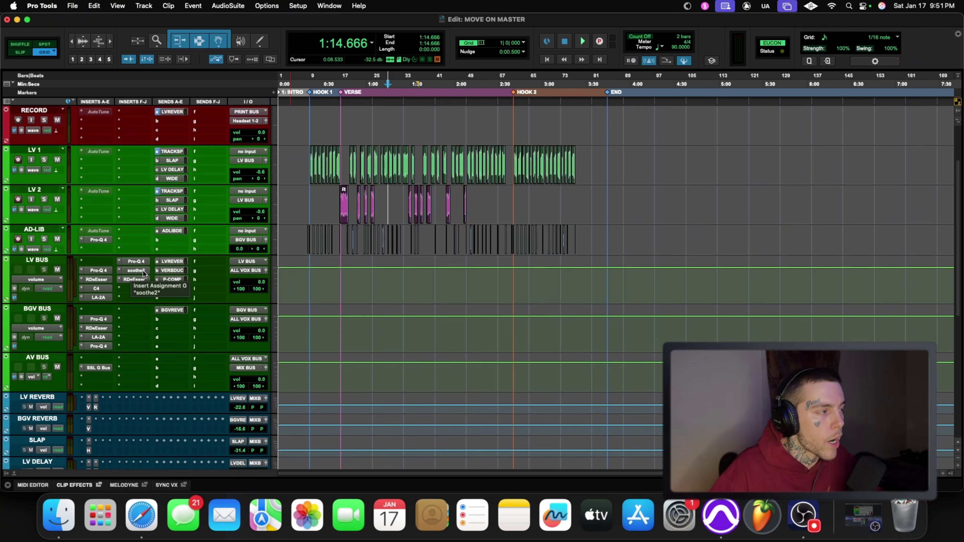
scroll(459, 274, up, 4)
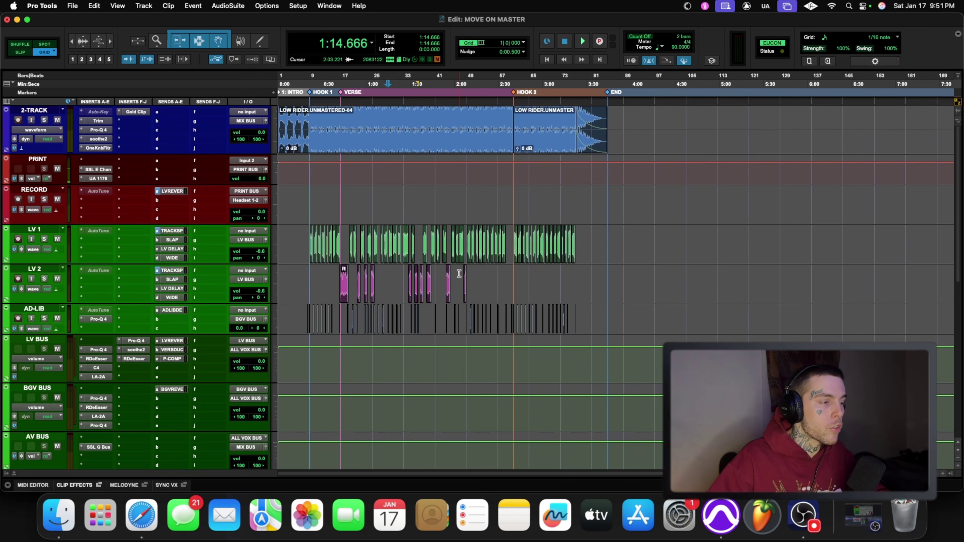